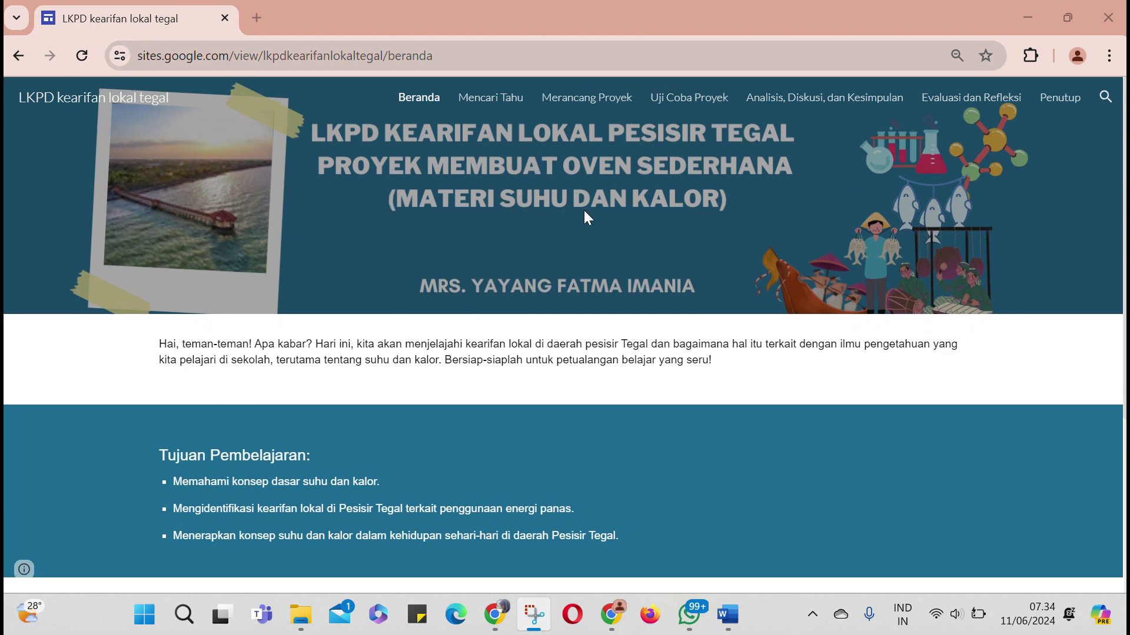
Review the learning objectives on the Beranda page and open the Ayo Mencari Tahu section
scroll(584, 212, "down", 1)
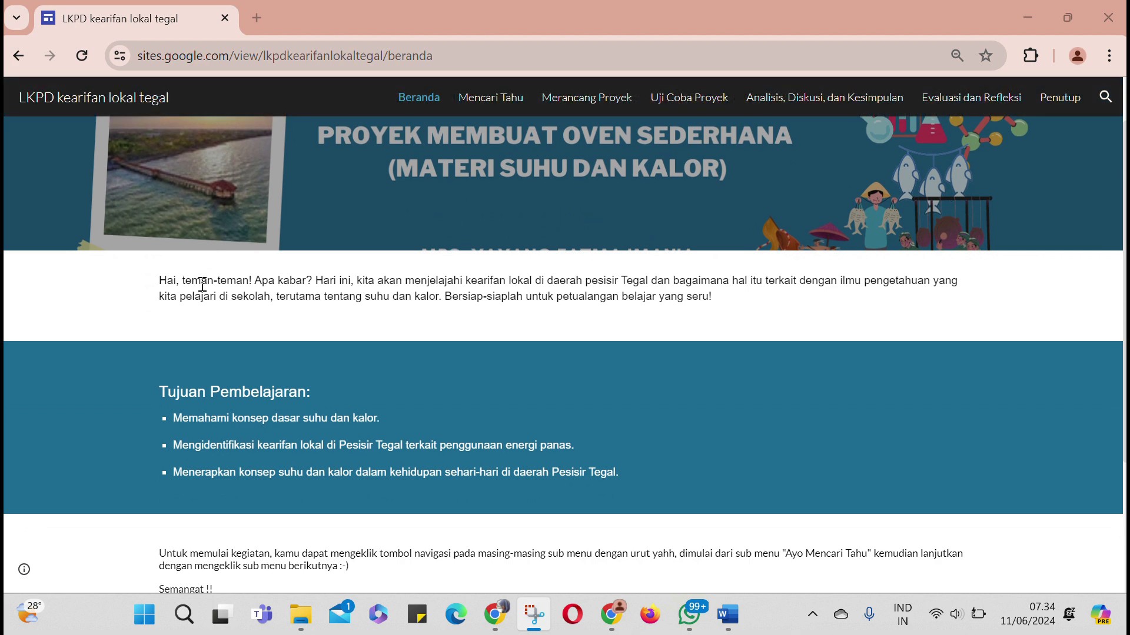
scroll(202, 285, "down", 3)
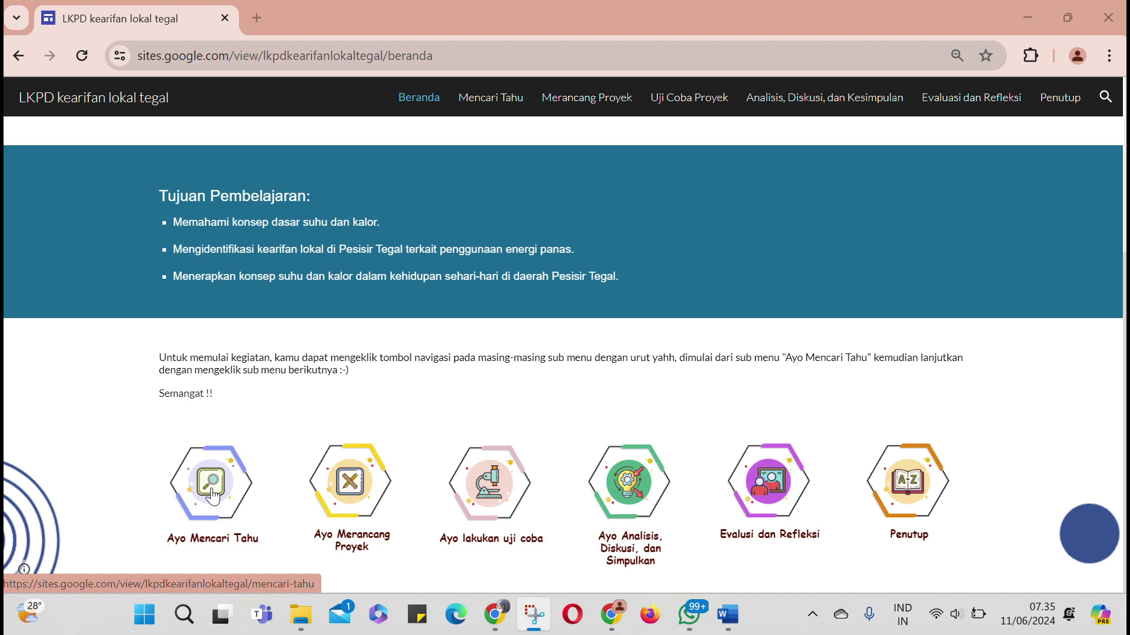
left_click(212, 496)
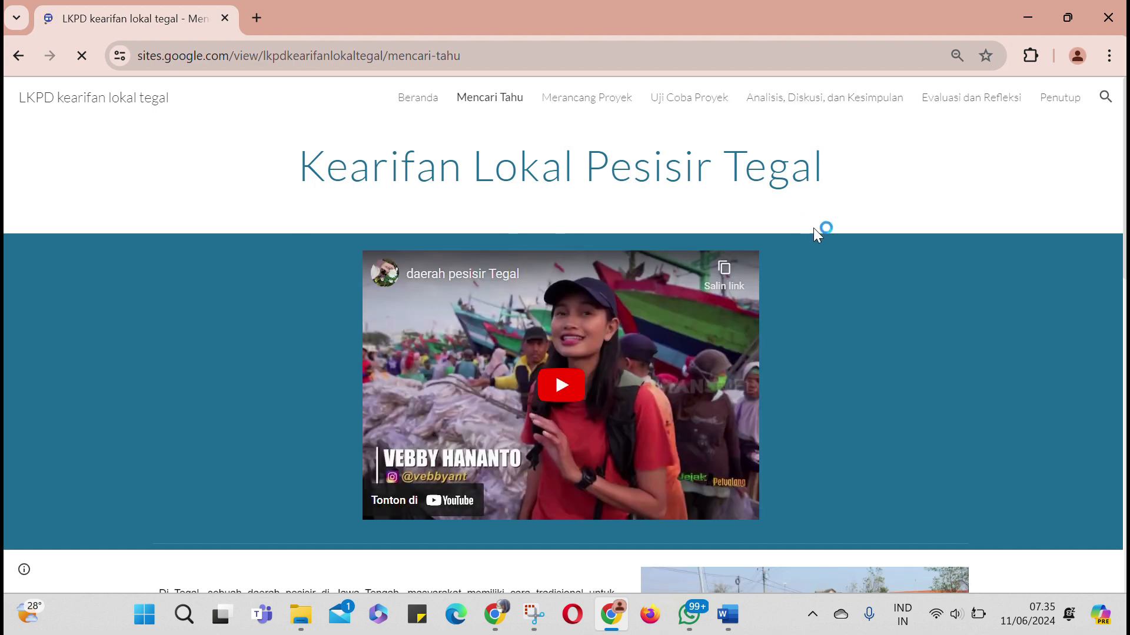
Read through the Kearifan Lokal Pesisir Tegal page and continue to the Merancang Proyek page
scroll(461, 167, "down", 3)
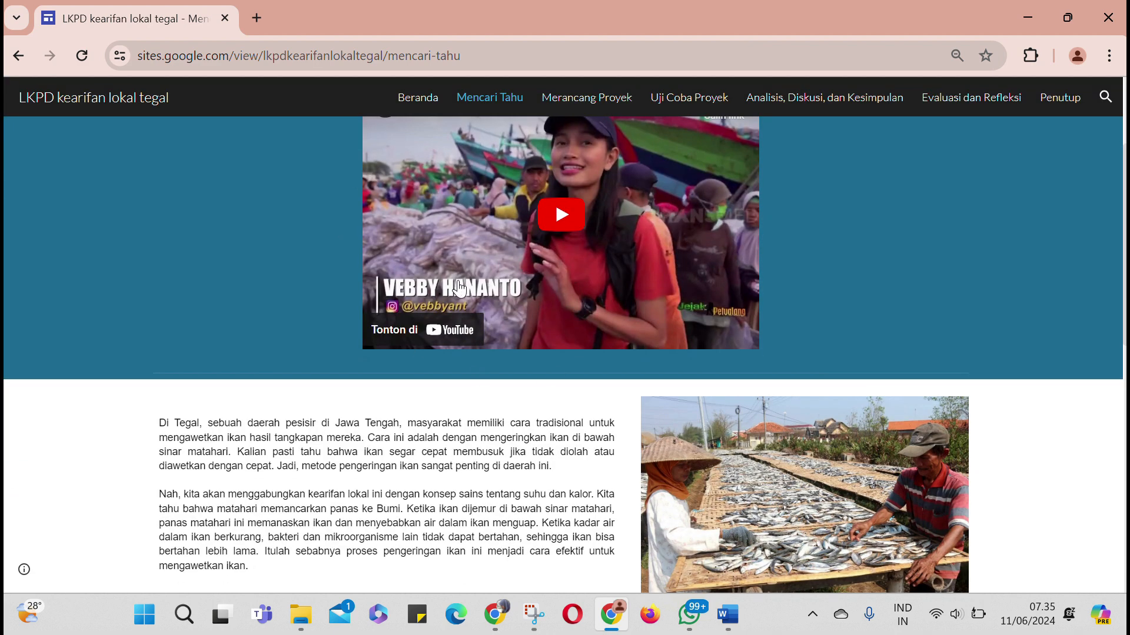
scroll(429, 486, "down", 3)
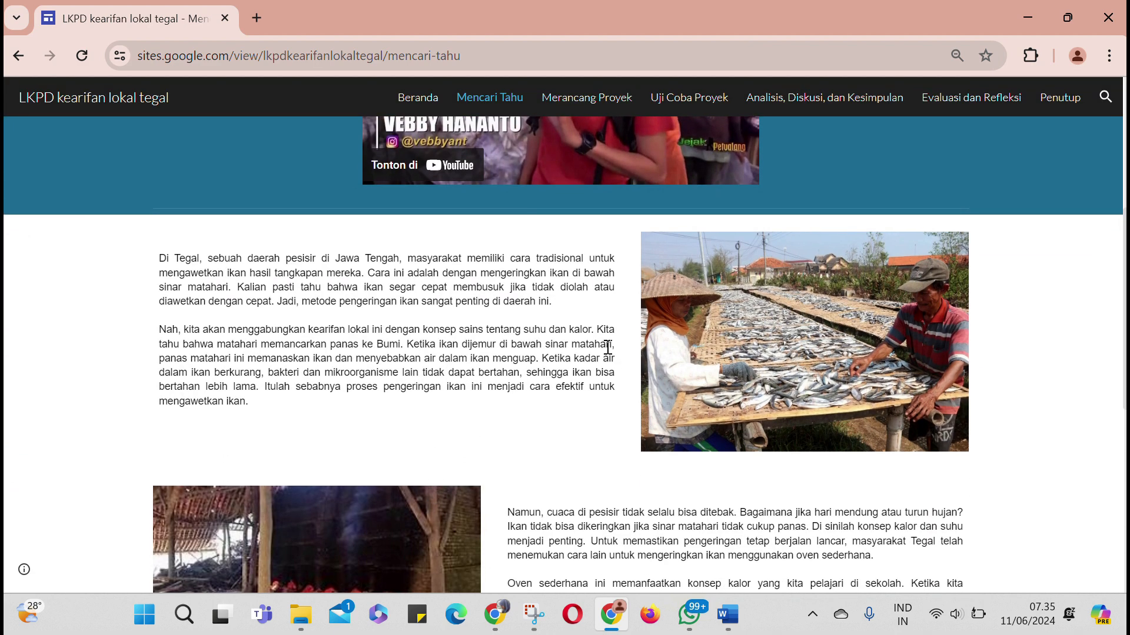
scroll(599, 385, "down", 7)
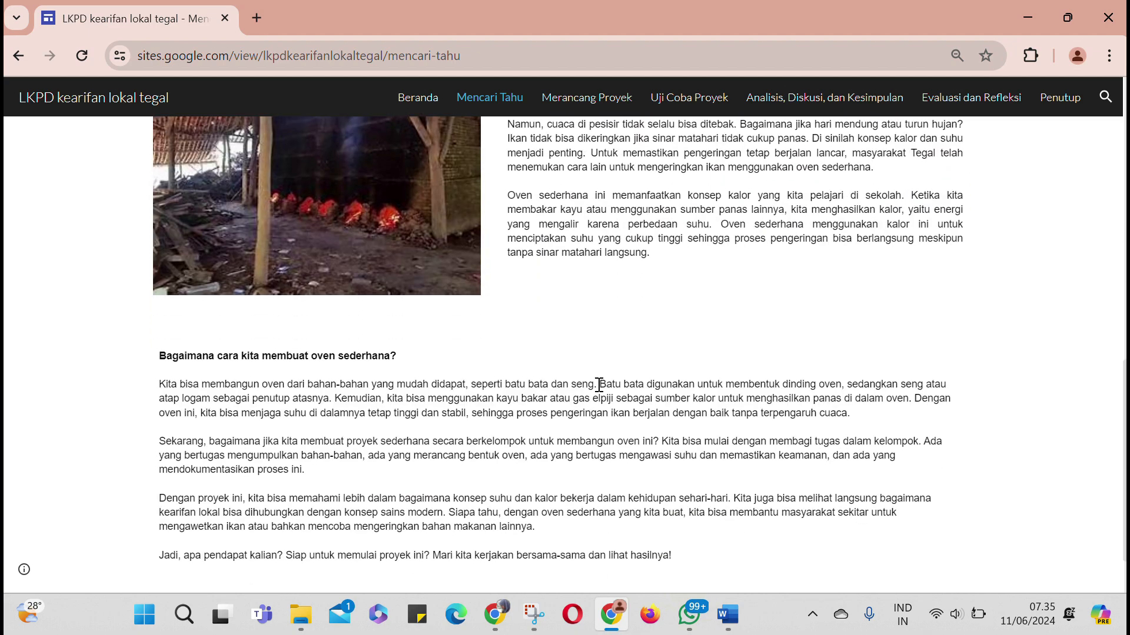
scroll(599, 385, "up", 6)
scroll(600, 391, "down", 7)
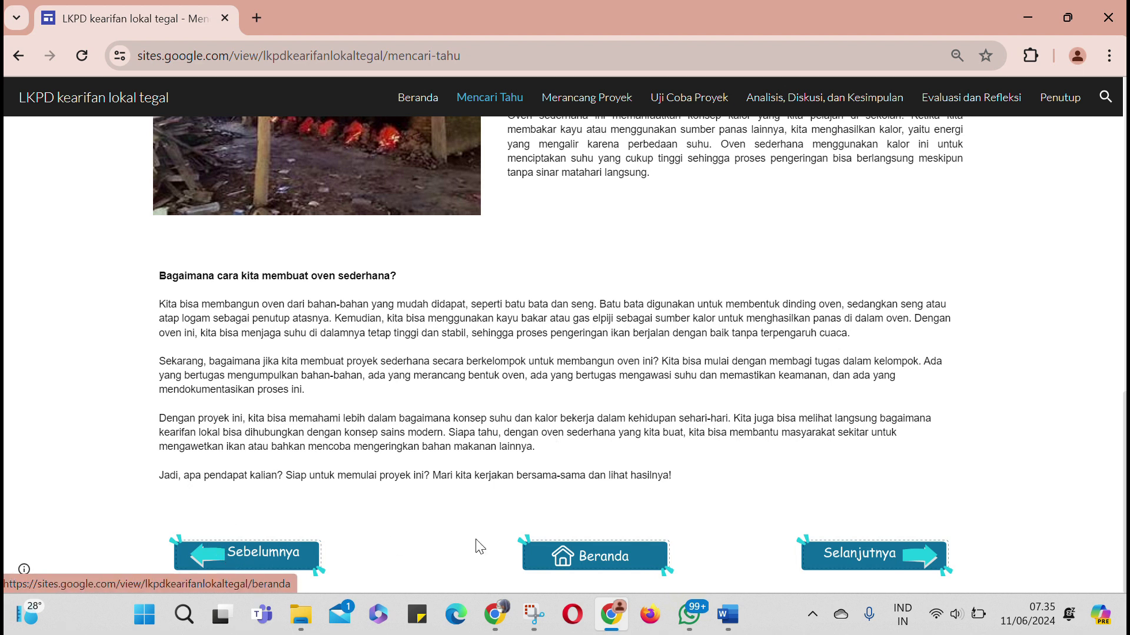
left_click(853, 564)
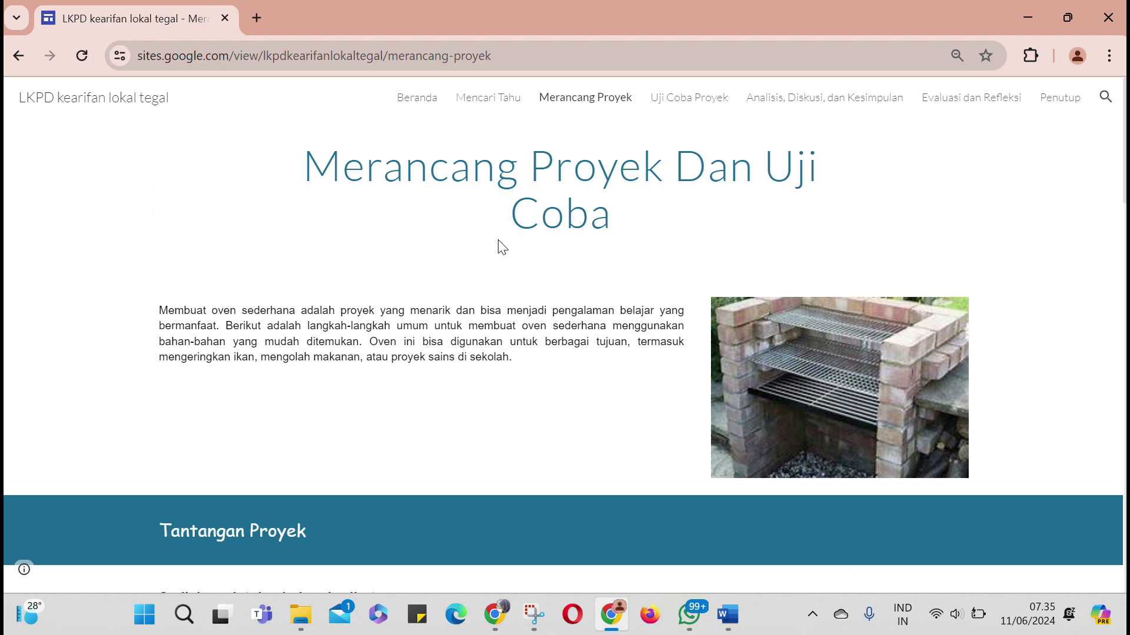
Review the oven materials, building steps and design upload form on the Merancang Proyek page, and return to Beranda
scroll(500, 328, "down", 5)
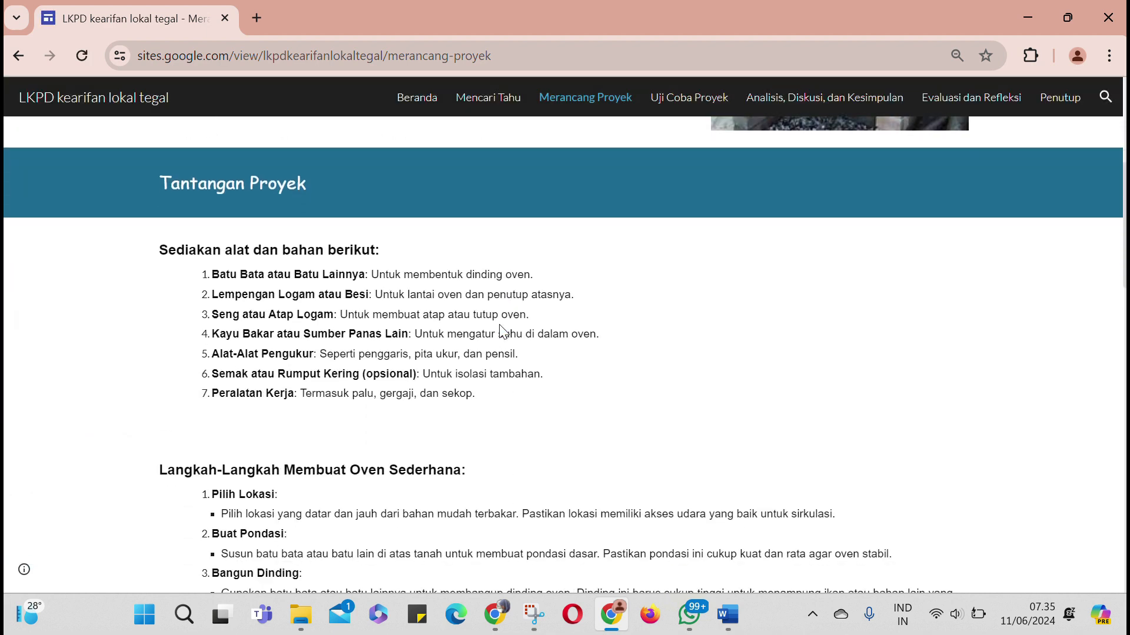
scroll(500, 331, "down", 4)
scroll(503, 333, "down", 10)
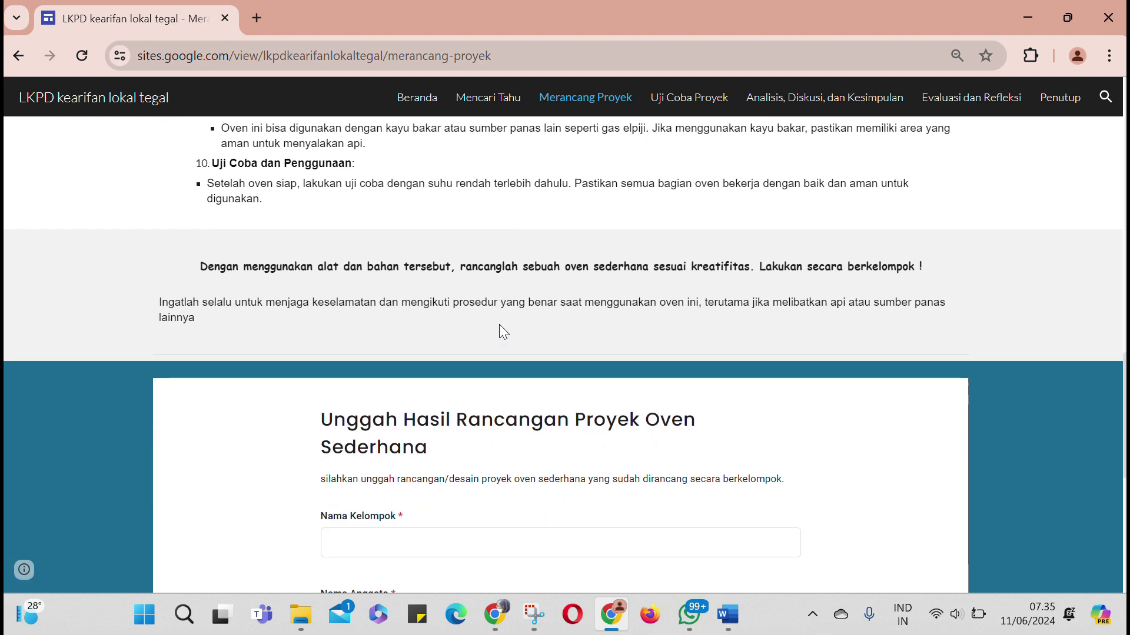
scroll(503, 333, "down", 4)
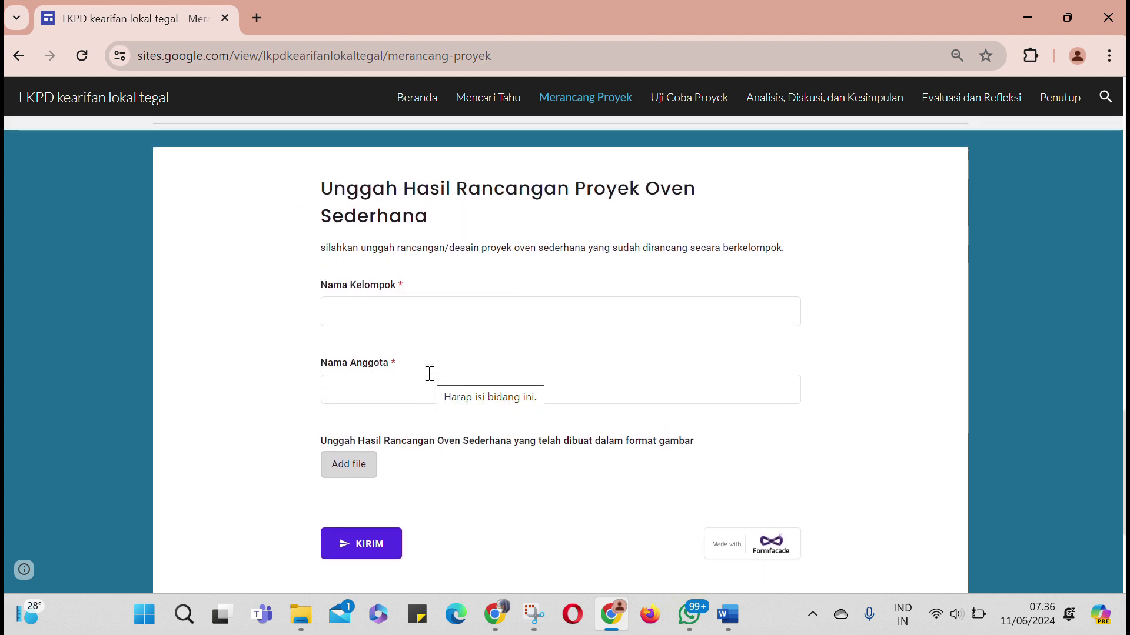
scroll(429, 373, "down", 4)
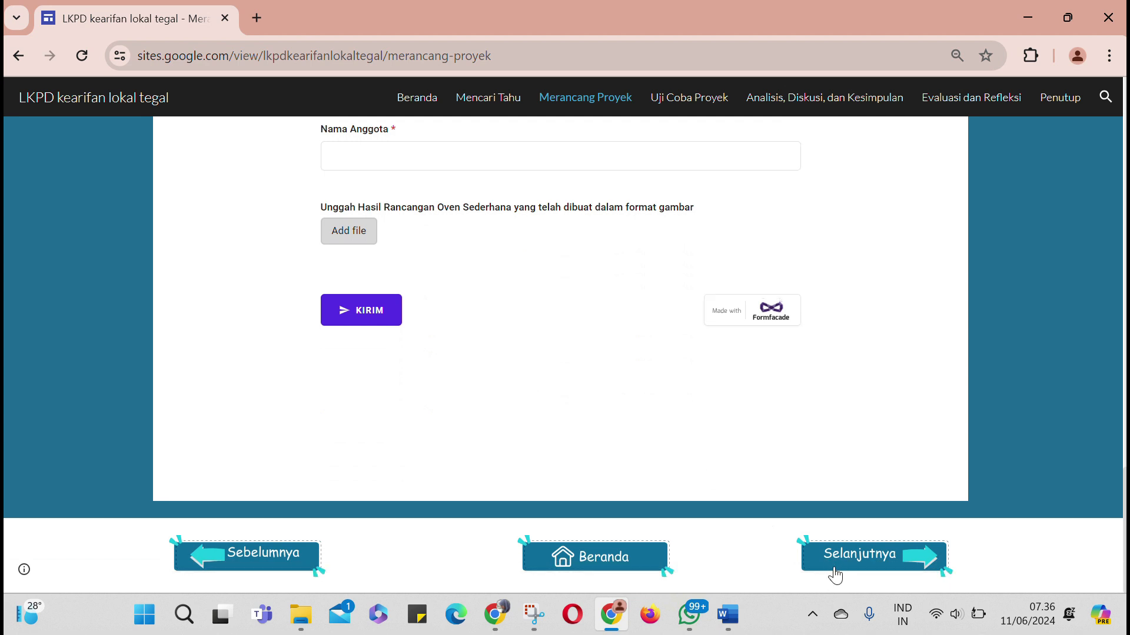
left_click(593, 566)
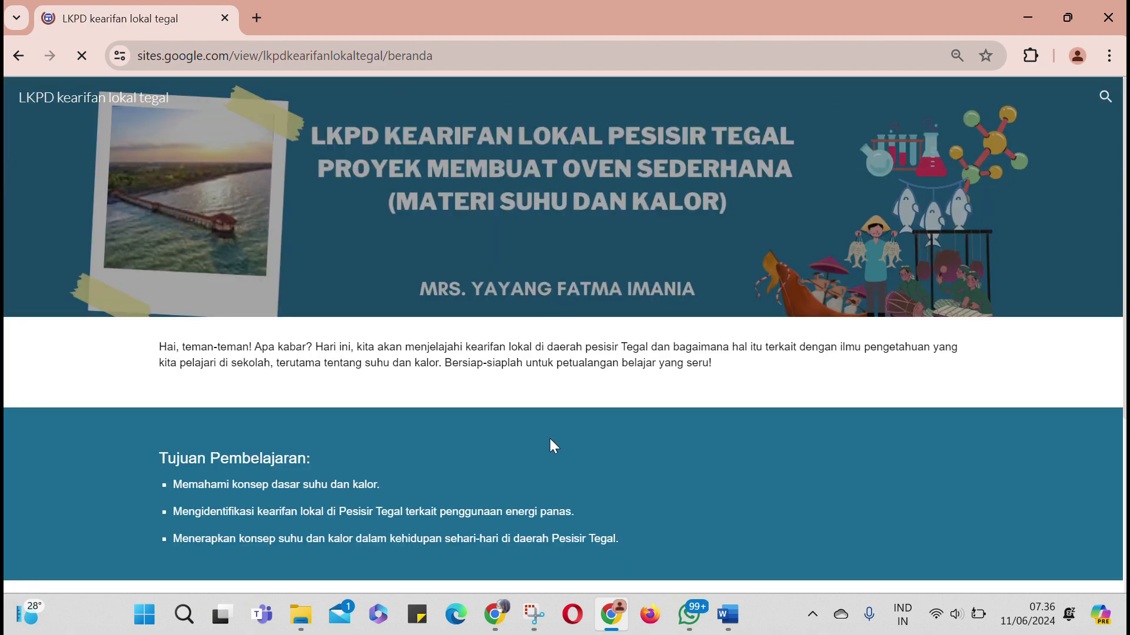
Open the Ayo lakukan uji coba section from the home page and continue to the Analisis, Diskusi, dan Kesimpulan page
scroll(553, 447, "down", 4)
left_click(500, 498)
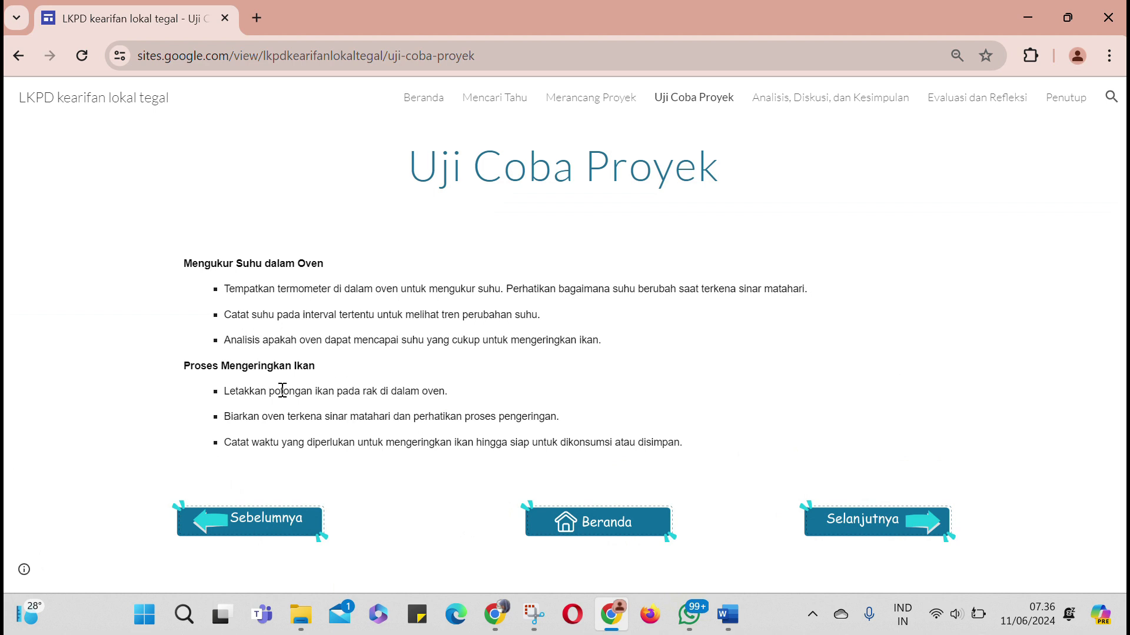
left_click(887, 520)
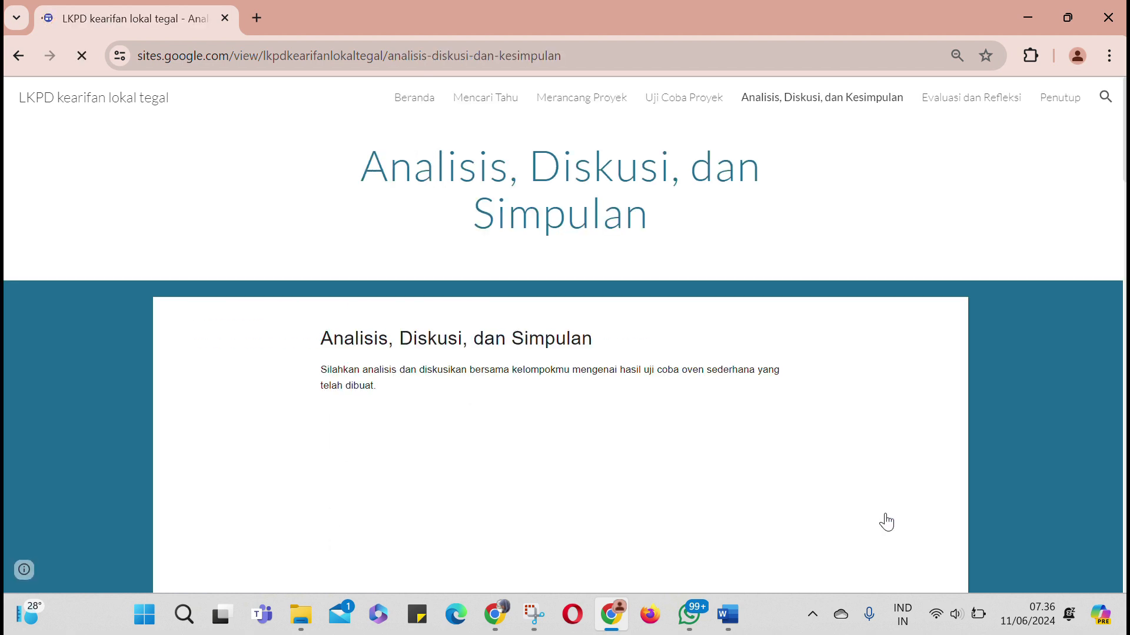
Look through the Analisis, Diskusi, dan Simpulan form questions and continue to the Evaluasi dan Refleksi page
scroll(528, 414, "down", 15)
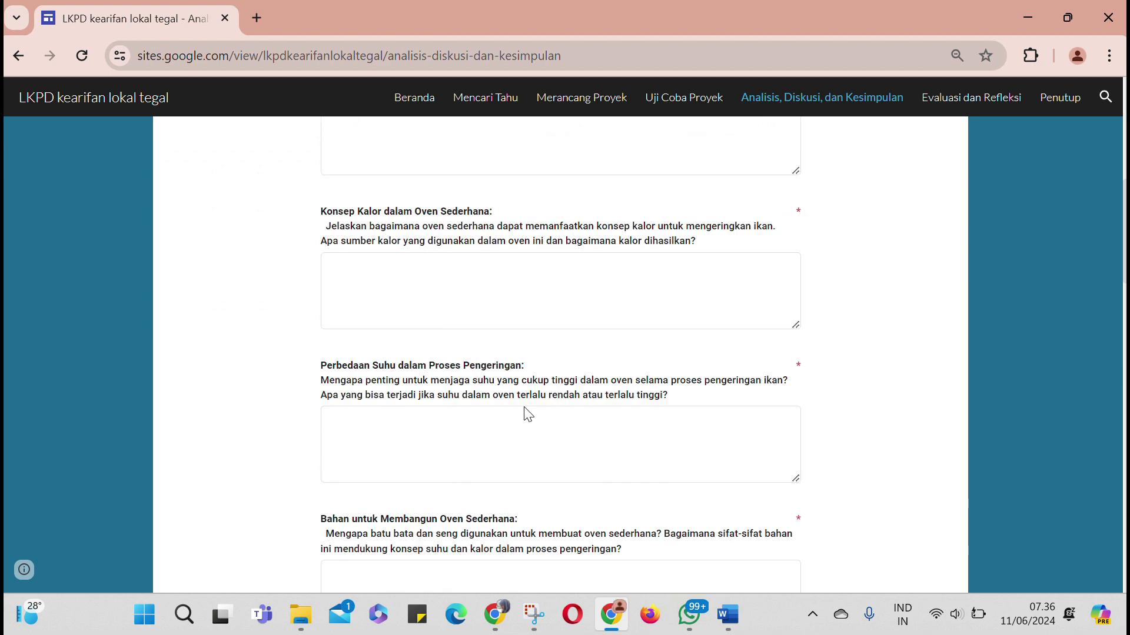
scroll(528, 413, "down", 10)
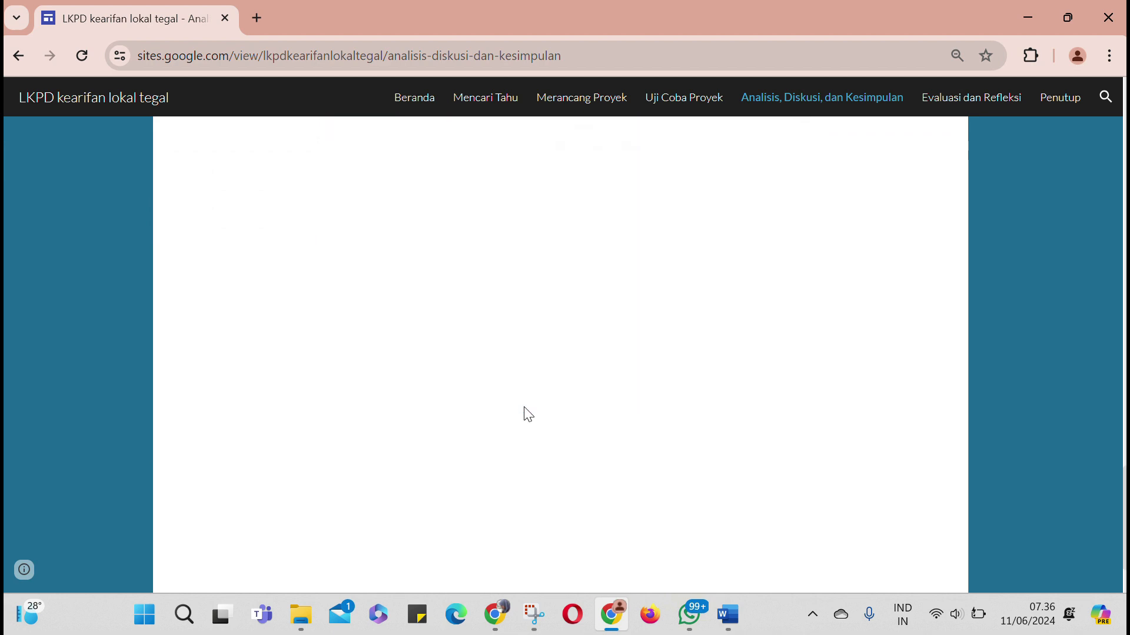
left_click(844, 559)
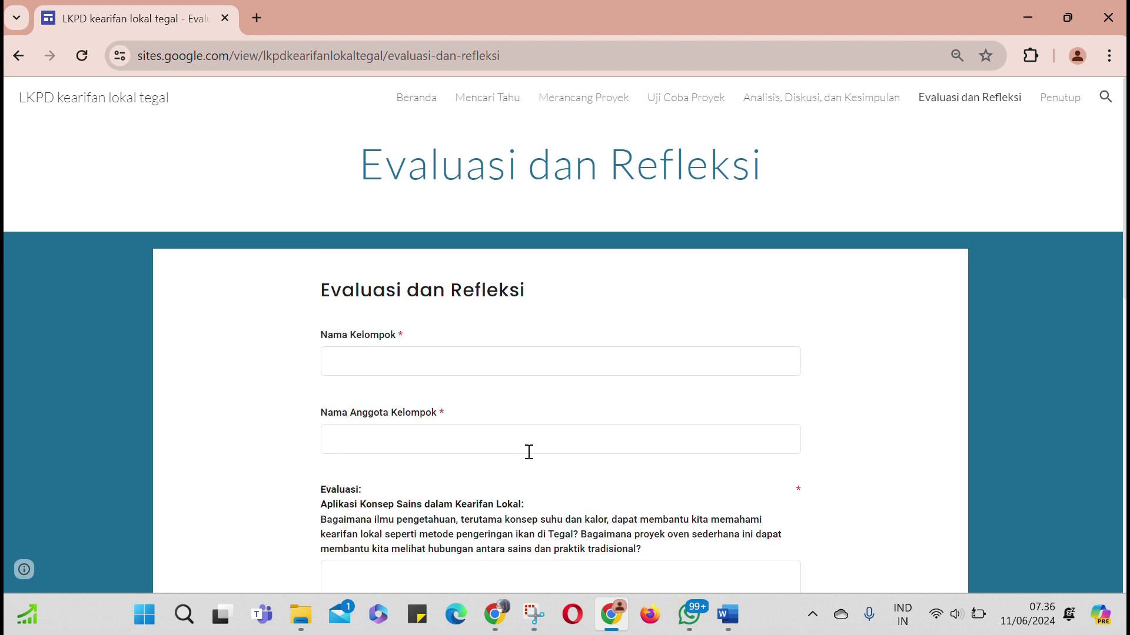
Review the Evaluasi dan Refleksi form and the Penutup page, ending back on Beranda
scroll(528, 452, "down", 5)
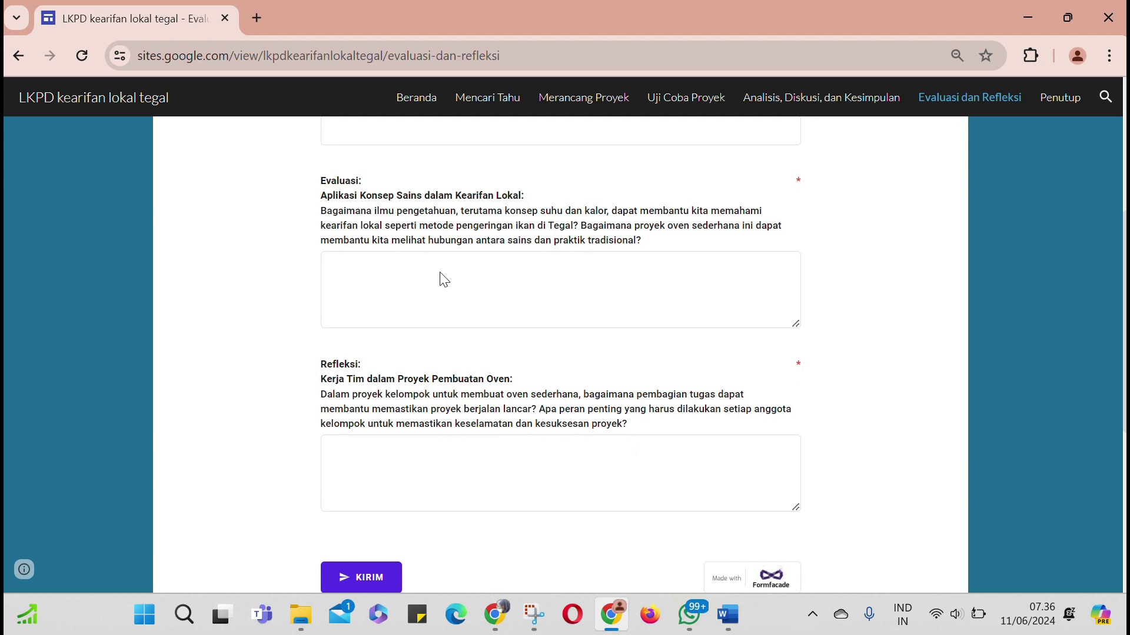
scroll(683, 280, "down", 6)
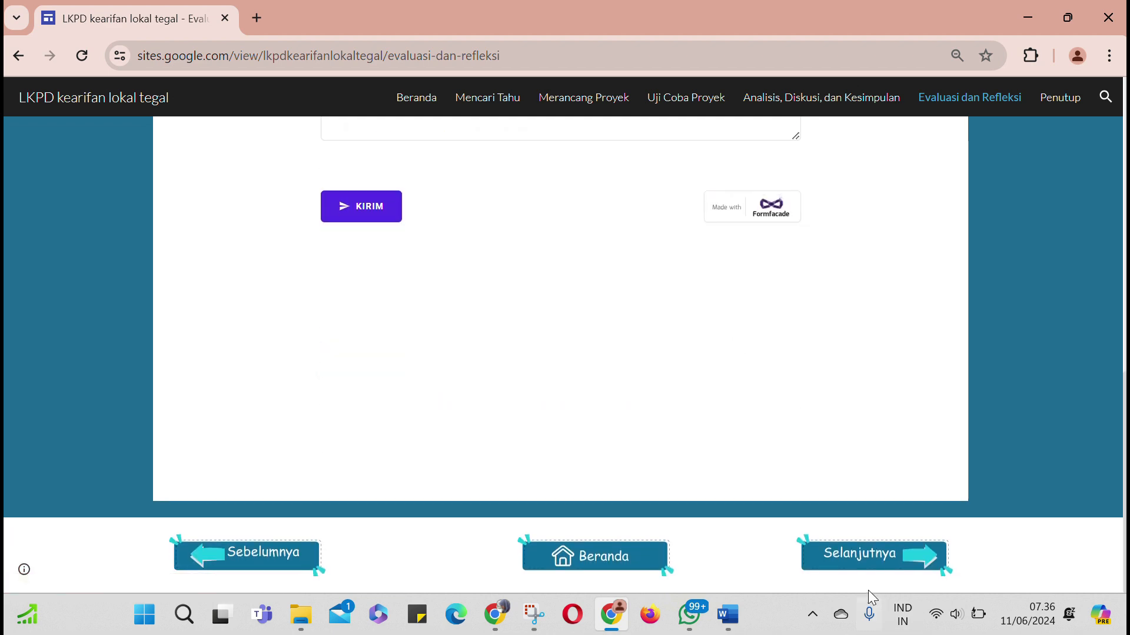
left_click(846, 550)
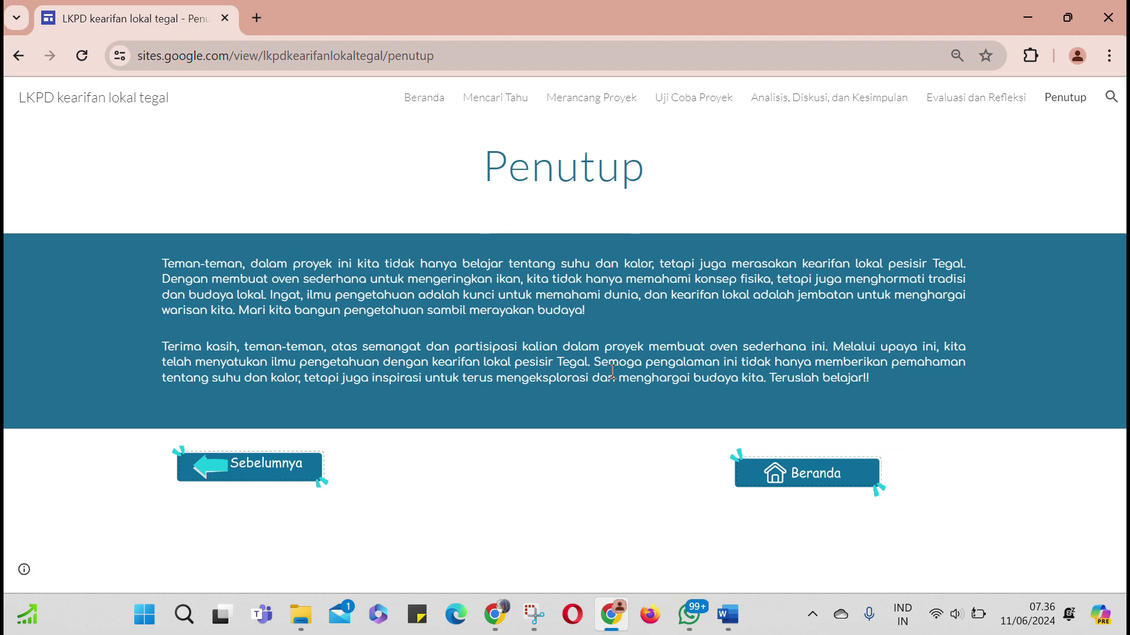
left_click(766, 489)
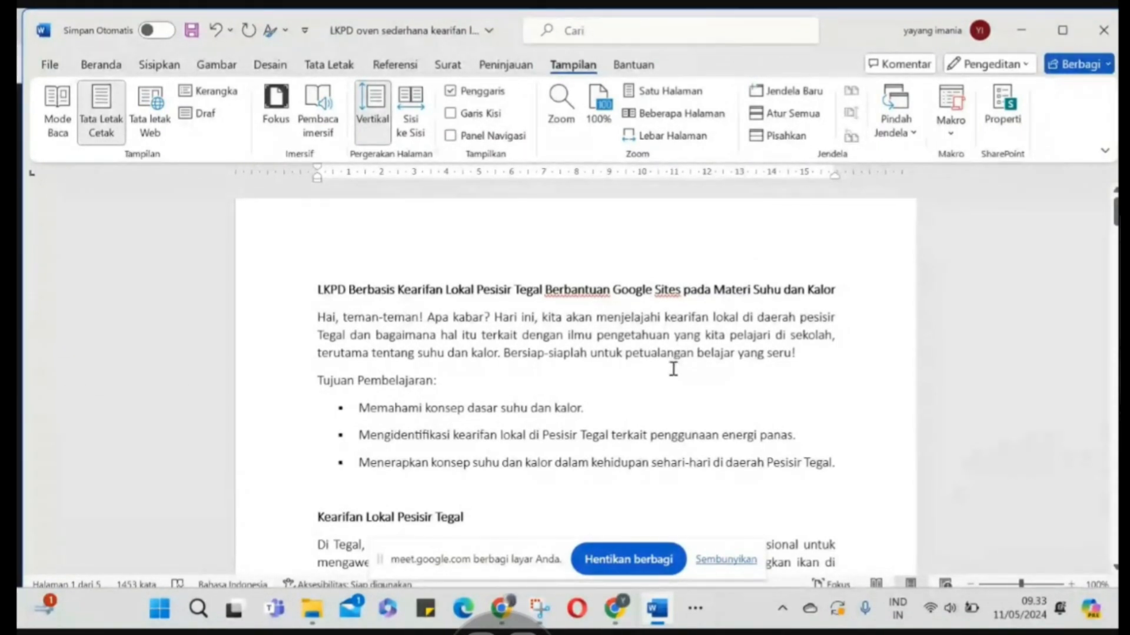
Look through the LKPD oven sederhana document in Word down to the oven-building steps, at 110% zoom
scroll(673, 369, "down", 10)
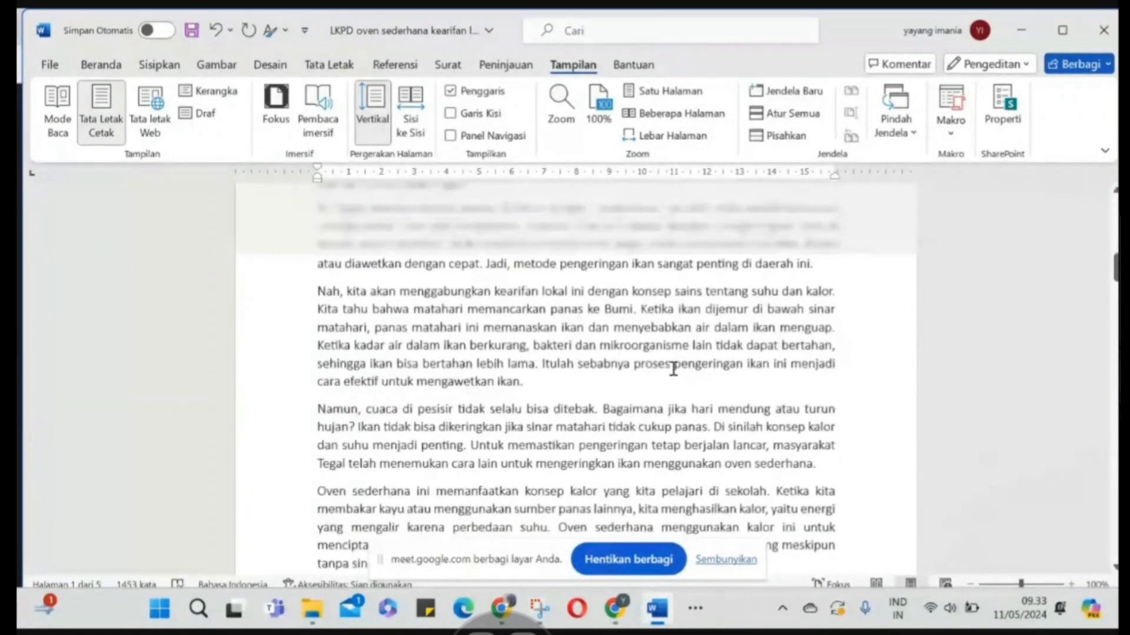
scroll(673, 369, "down", 10)
scroll(673, 369, "down", 5)
scroll(673, 369, "up", 1, "ctrl")
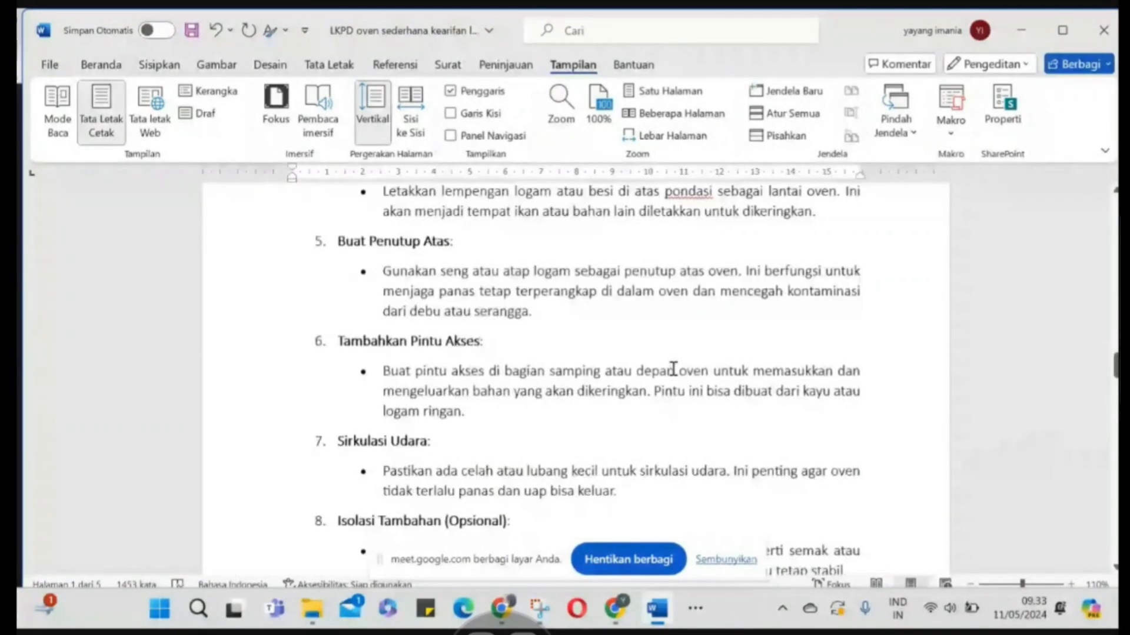
scroll(673, 369, "down", 1)
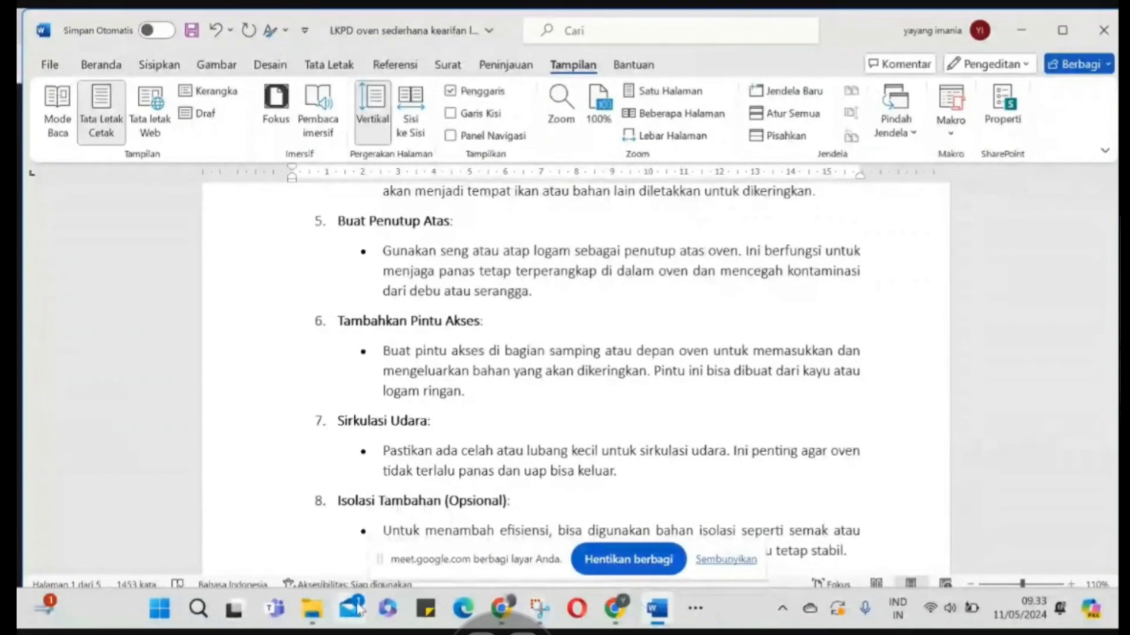
Switch to File Explorer and look over the images, video and documents in the 1 Proyek Pengabdian masyarakat folder
left_click(315, 609)
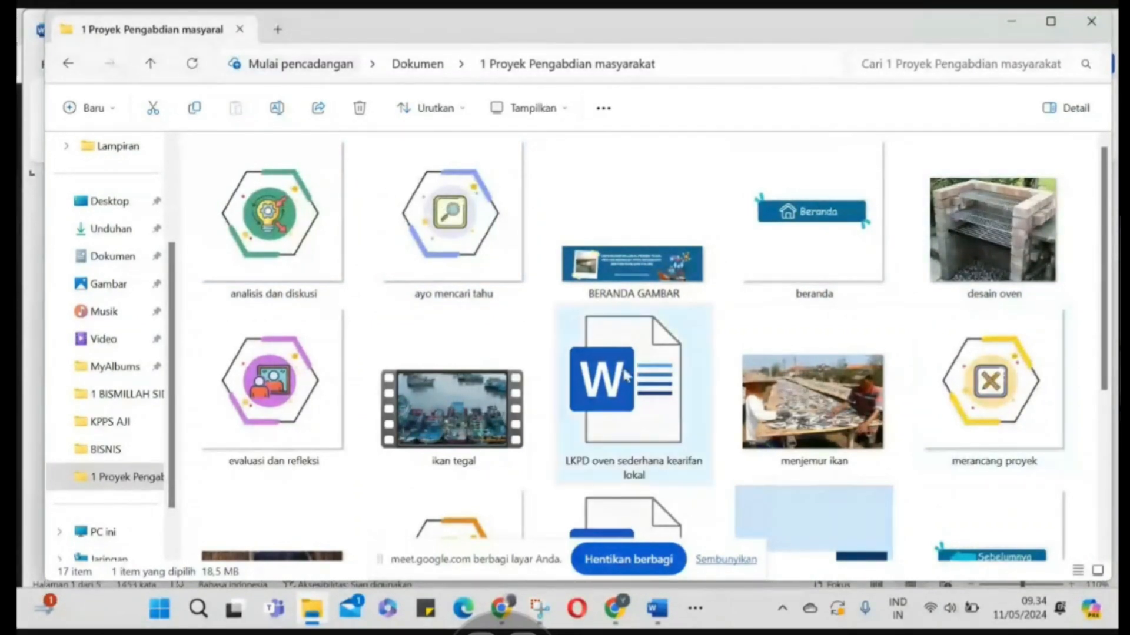
scroll(625, 377, "down", 3)
scroll(777, 332, "up", 2)
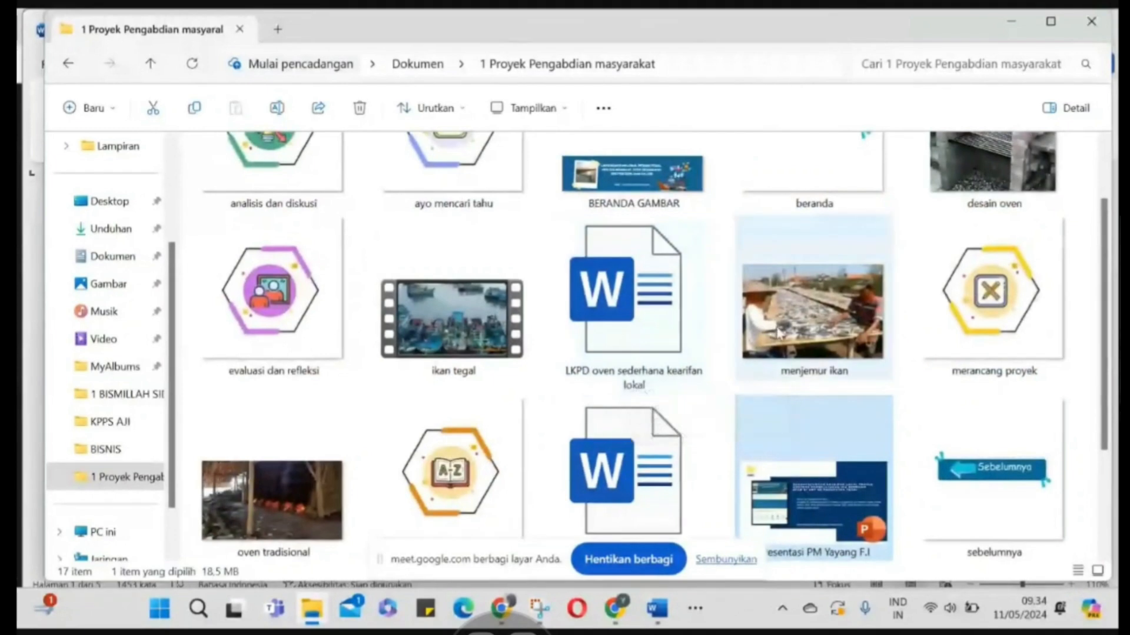
scroll(778, 333, "up", 1)
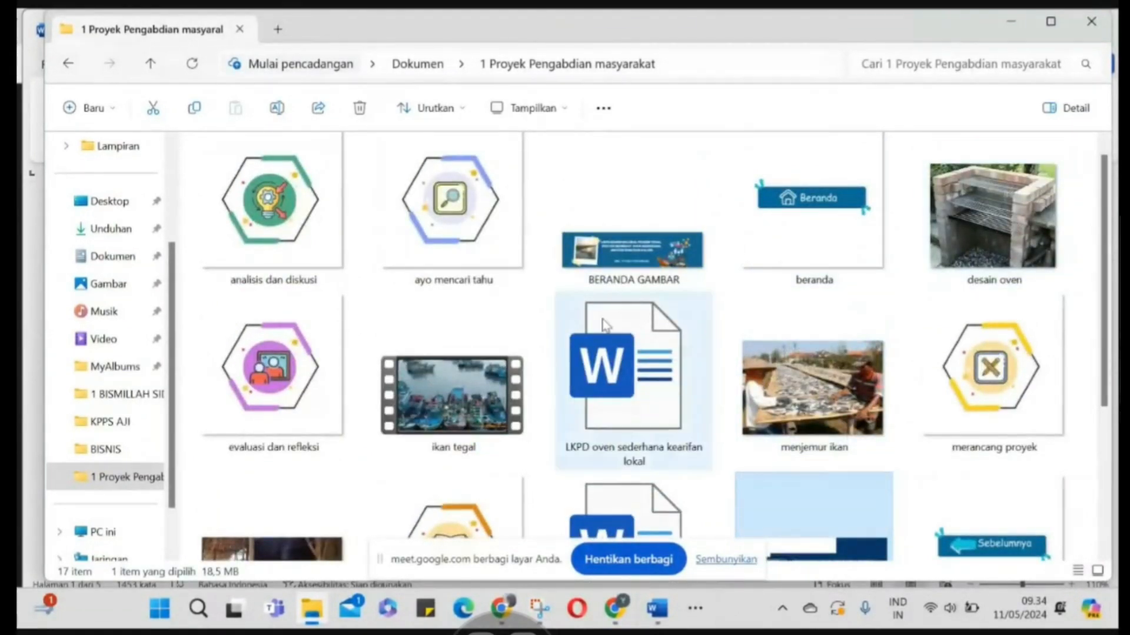
scroll(601, 323, "down", 4)
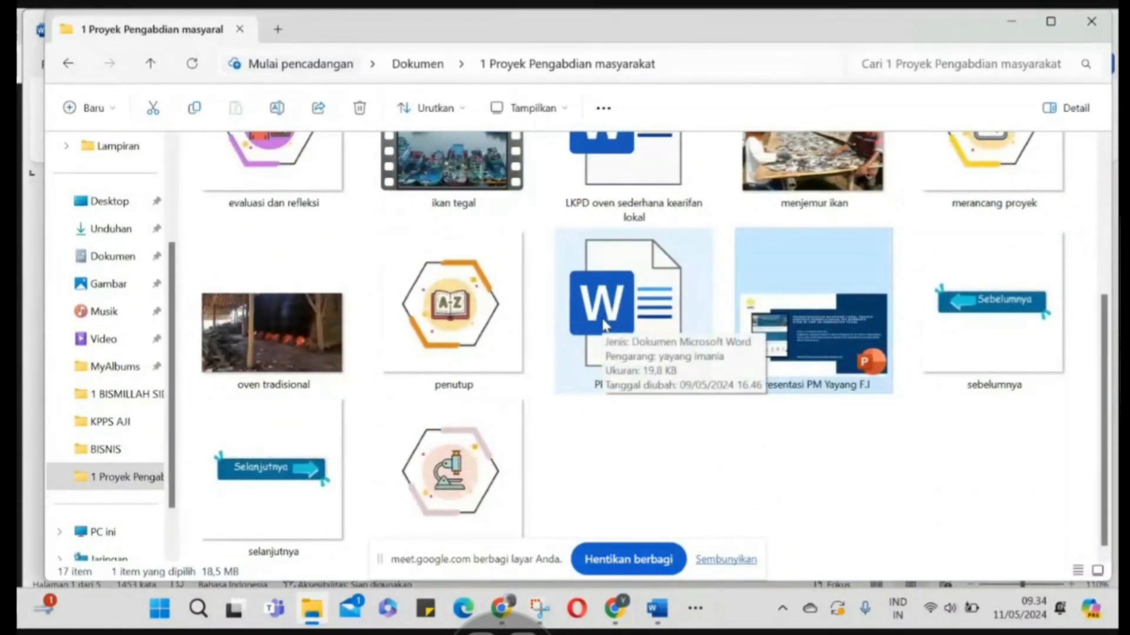
scroll(602, 329, "up", 4)
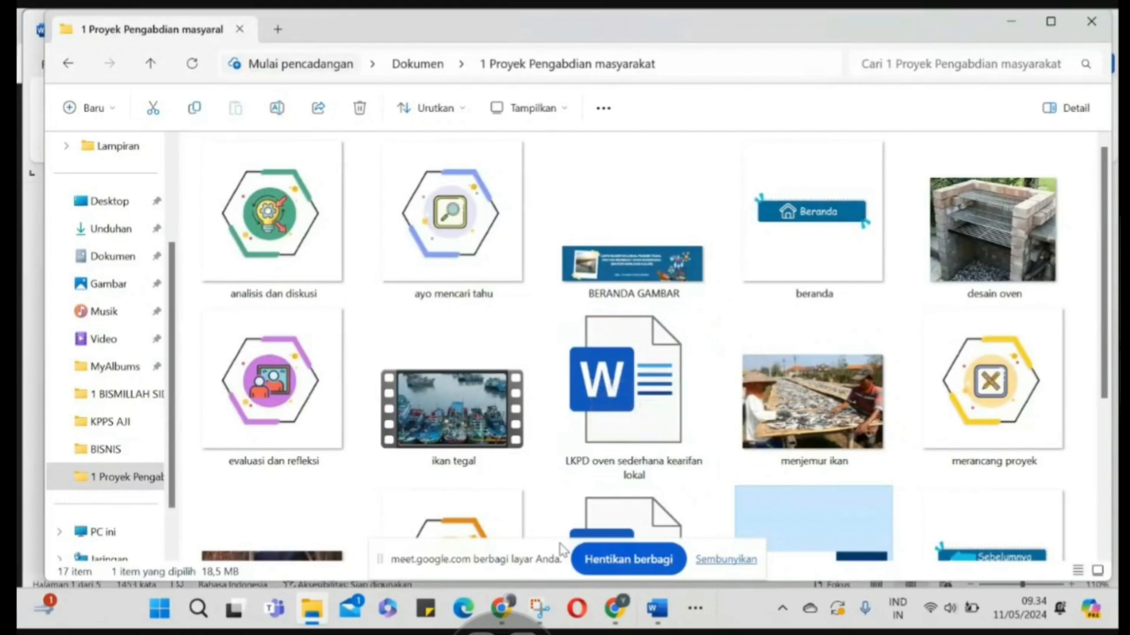
Switch to Google Forms in Chrome and open the Evaluasi dan Refleksi form to review its questions
mouse_move(507, 618)
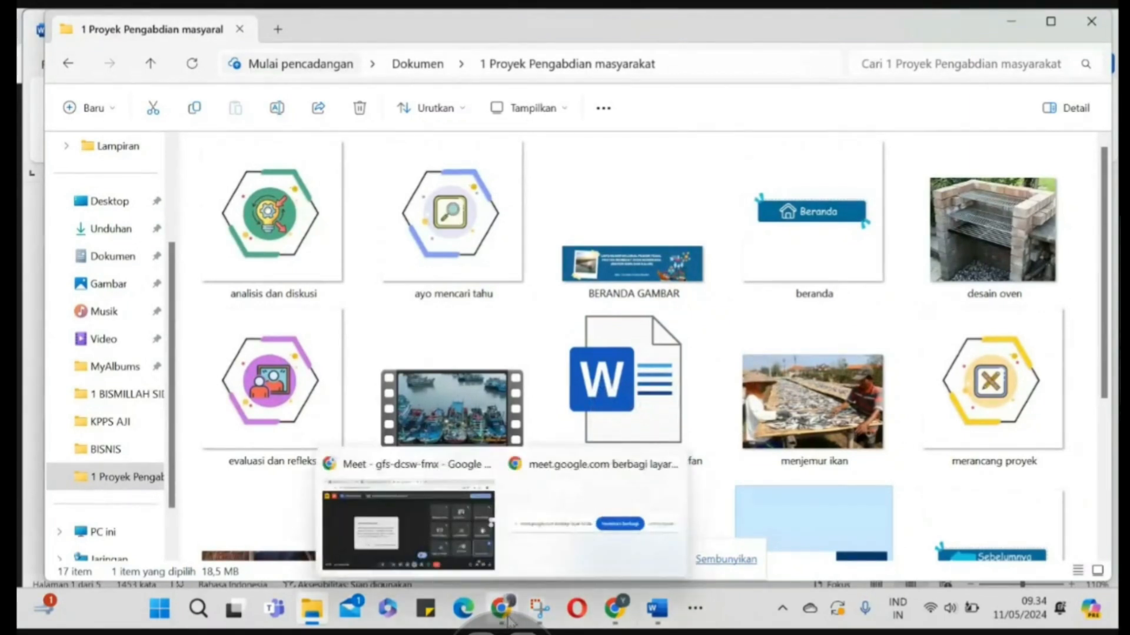
left_click(396, 495)
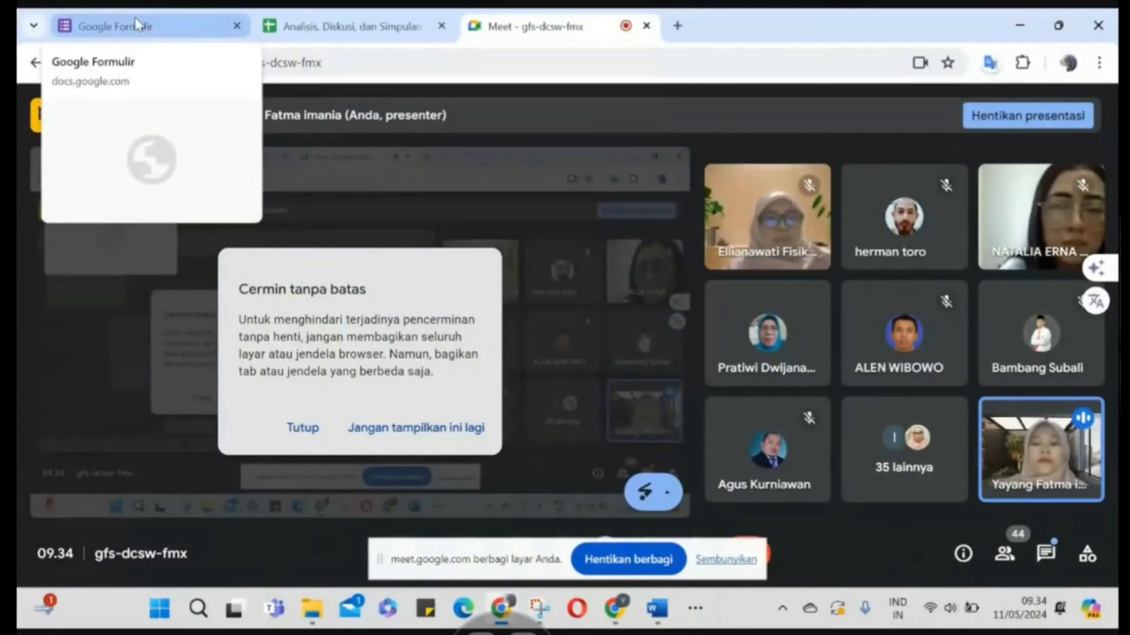
left_click(136, 25)
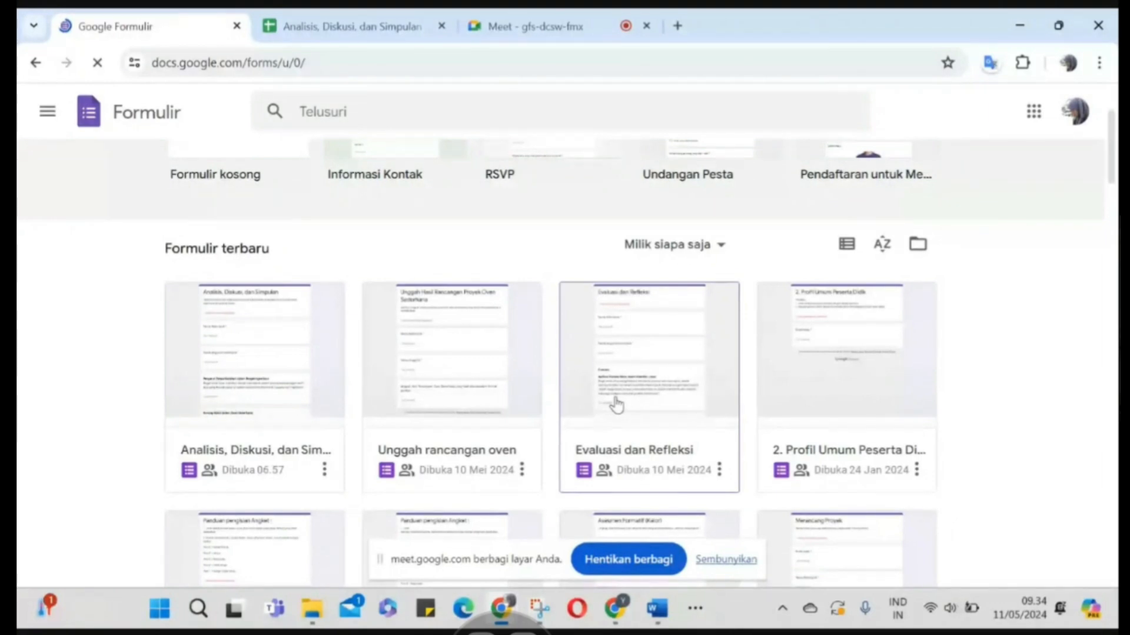
left_click(577, 344)
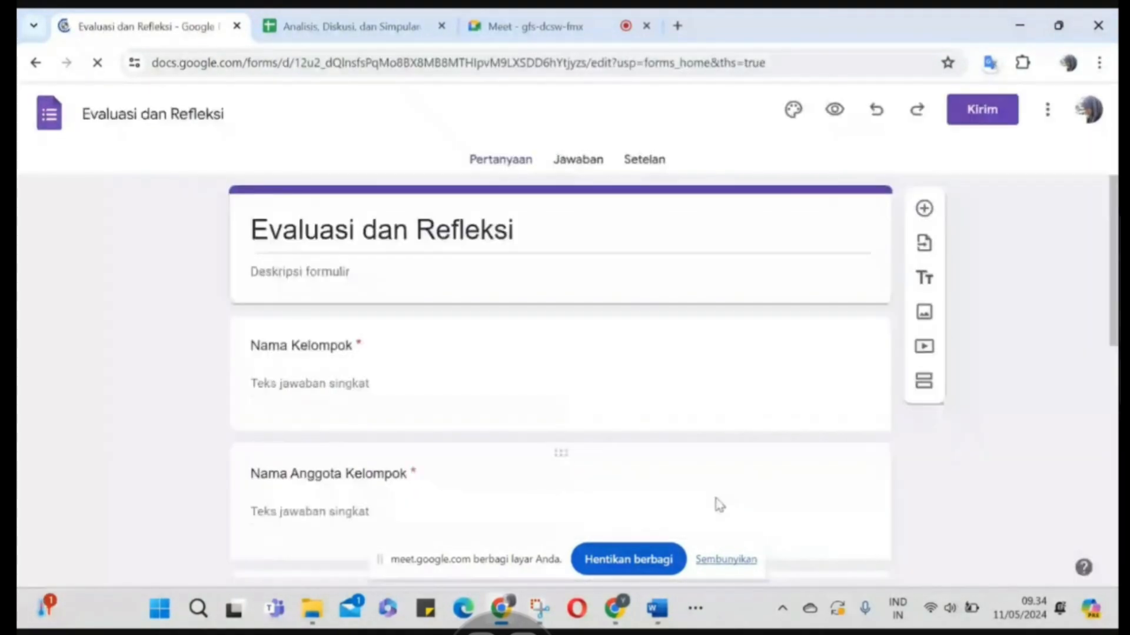
scroll(668, 420, "down", 6)
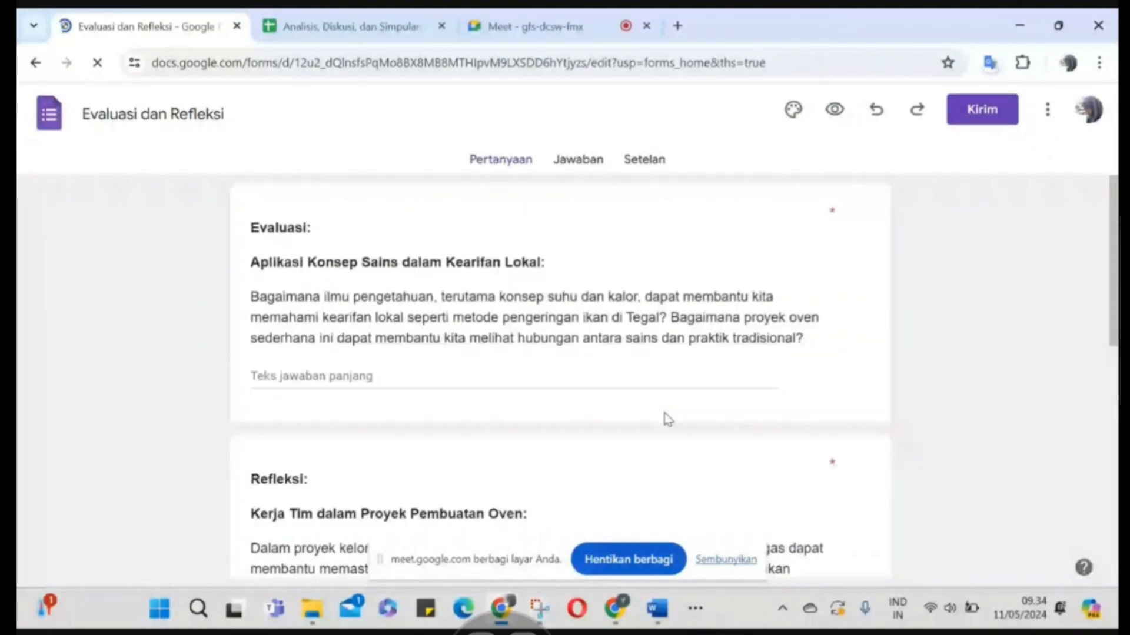
Search the web for "google sites" in a new browser tab, open Google Sites and create a blank site
scroll(668, 420, "down", 3)
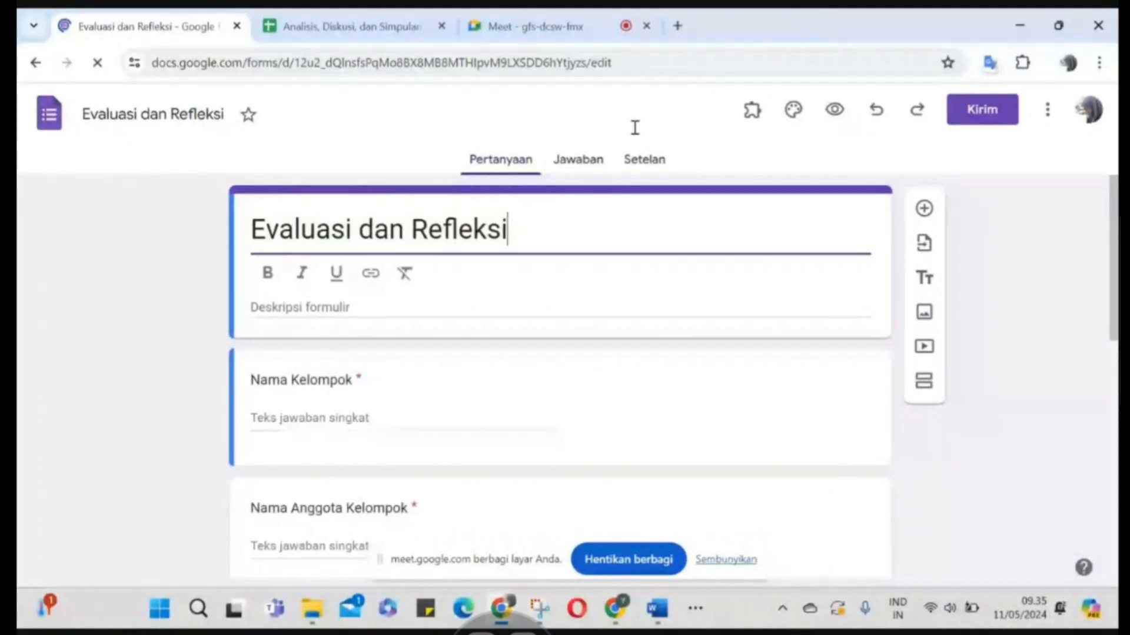
left_click(684, 34)
type("google sites")
key("Return")
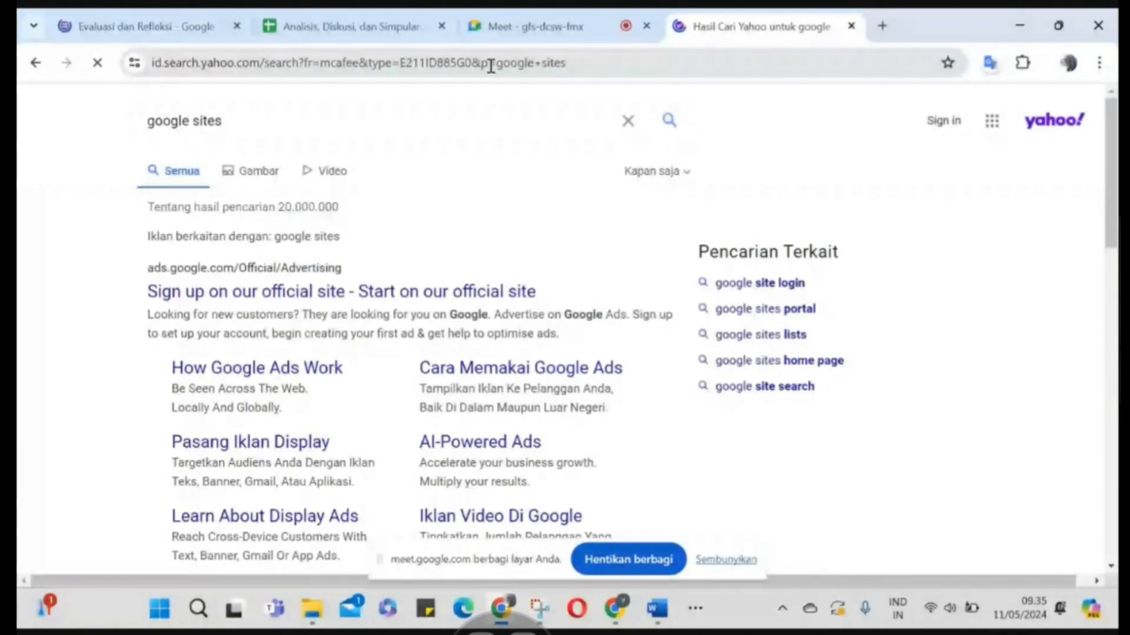
scroll(207, 274, "down", 6)
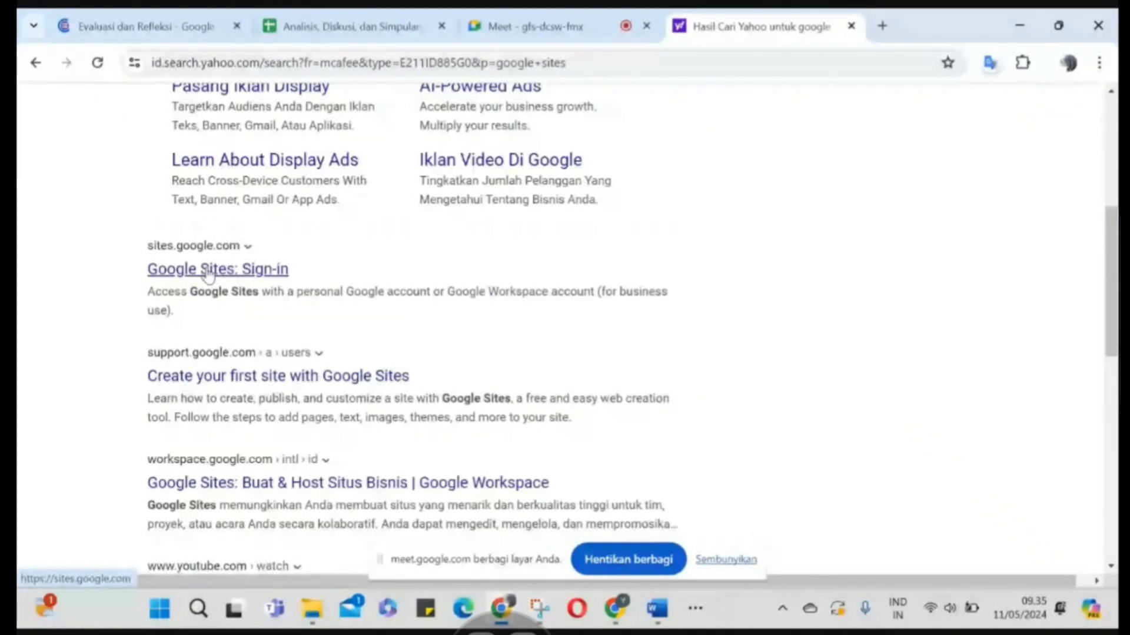
left_click(207, 271)
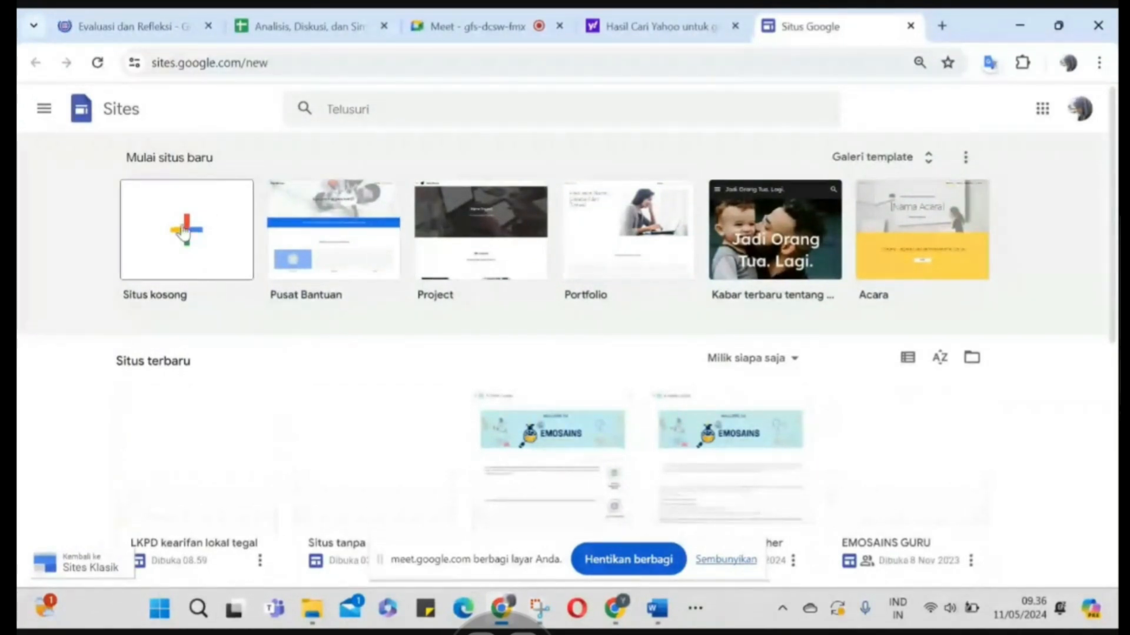
left_click(184, 231)
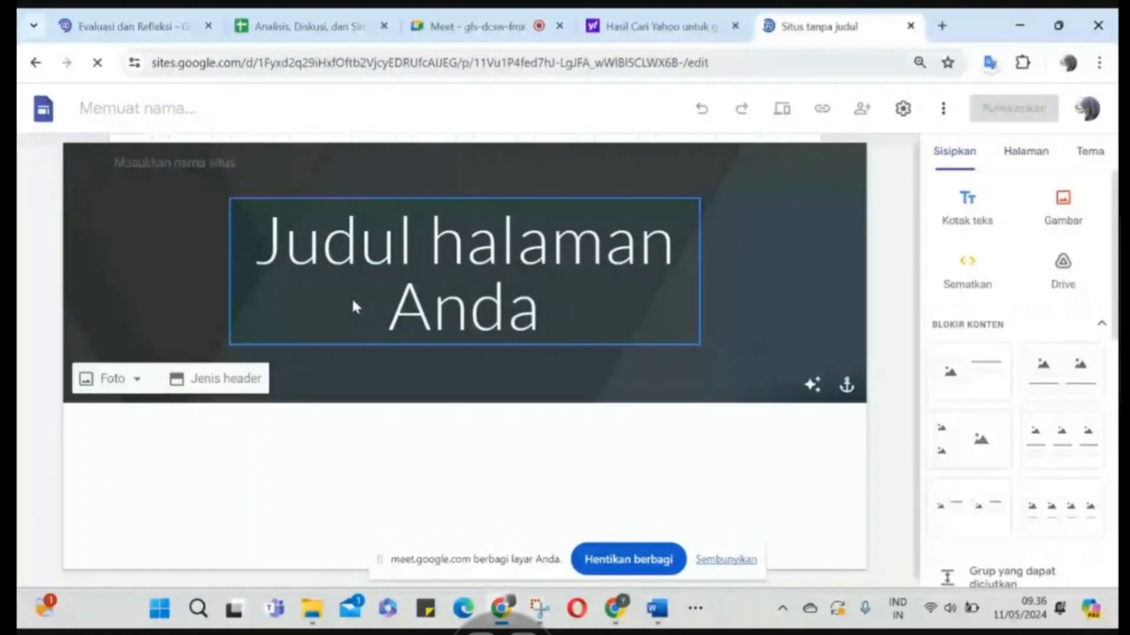
Replace the page title in the header with "LKPD Berbasis Kearifan Lokal Tegal"
left_click(351, 297)
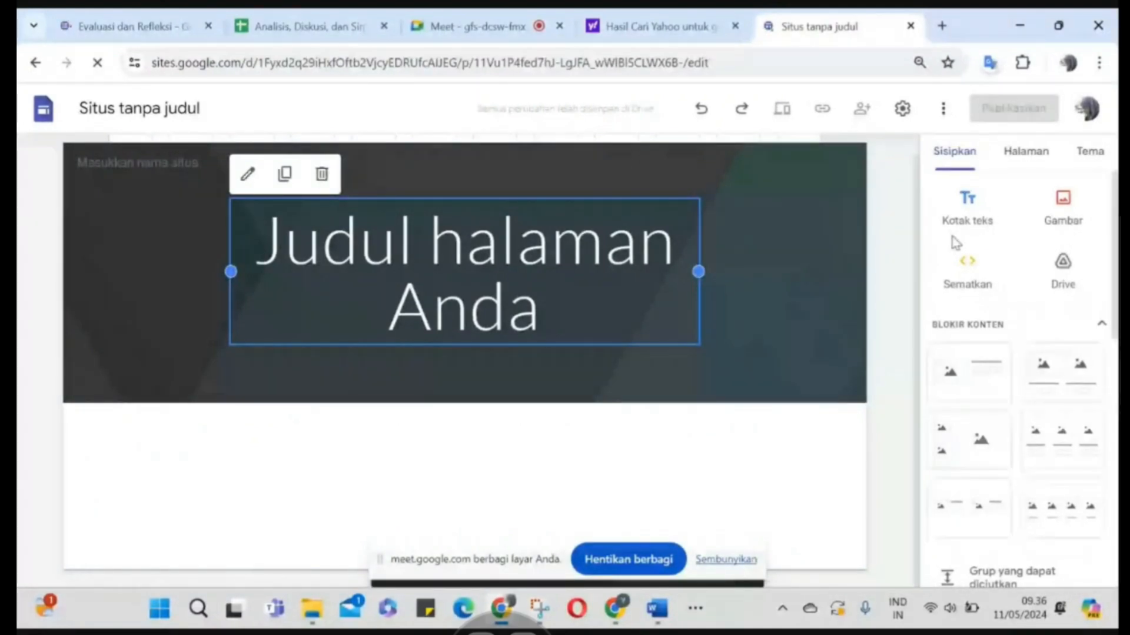
triple_click(469, 247)
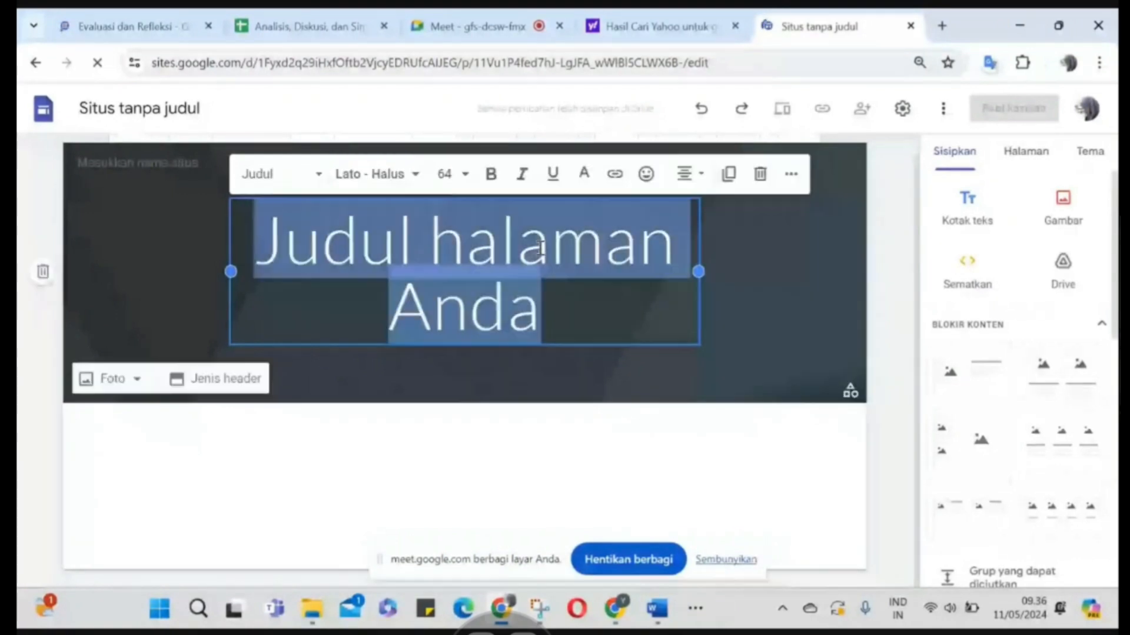
type("LKP")
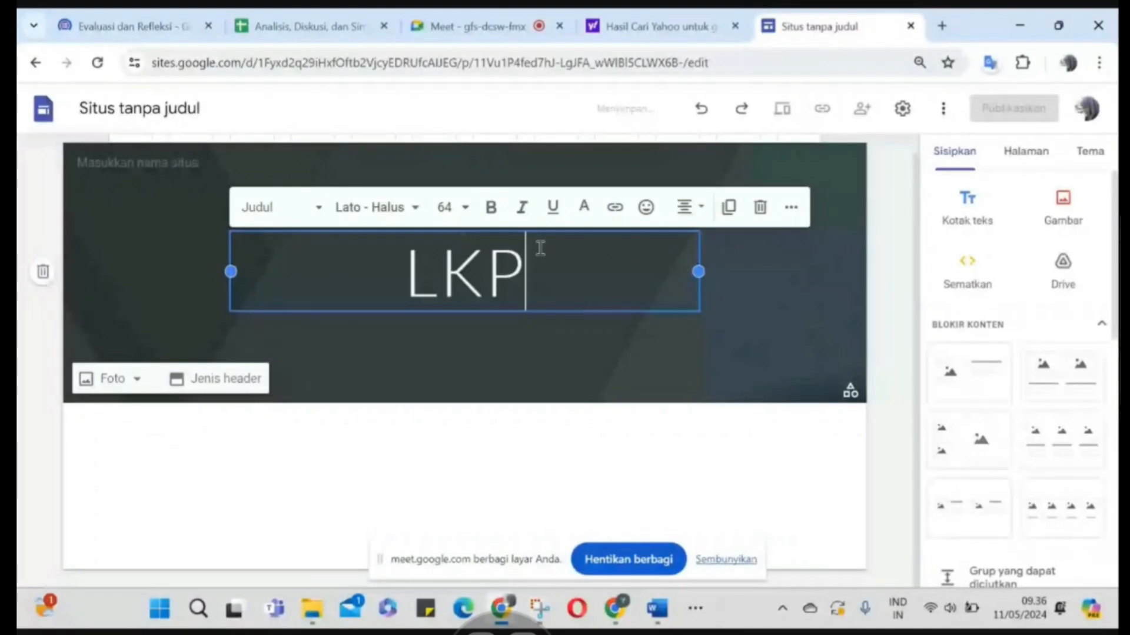
type("D B")
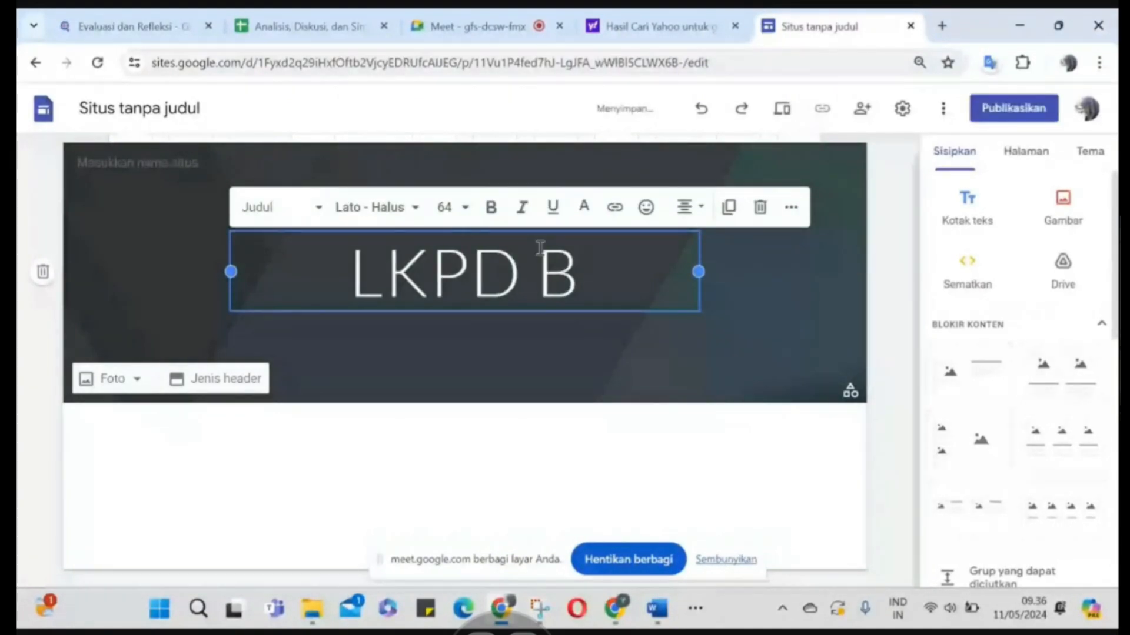
type("erbasu")
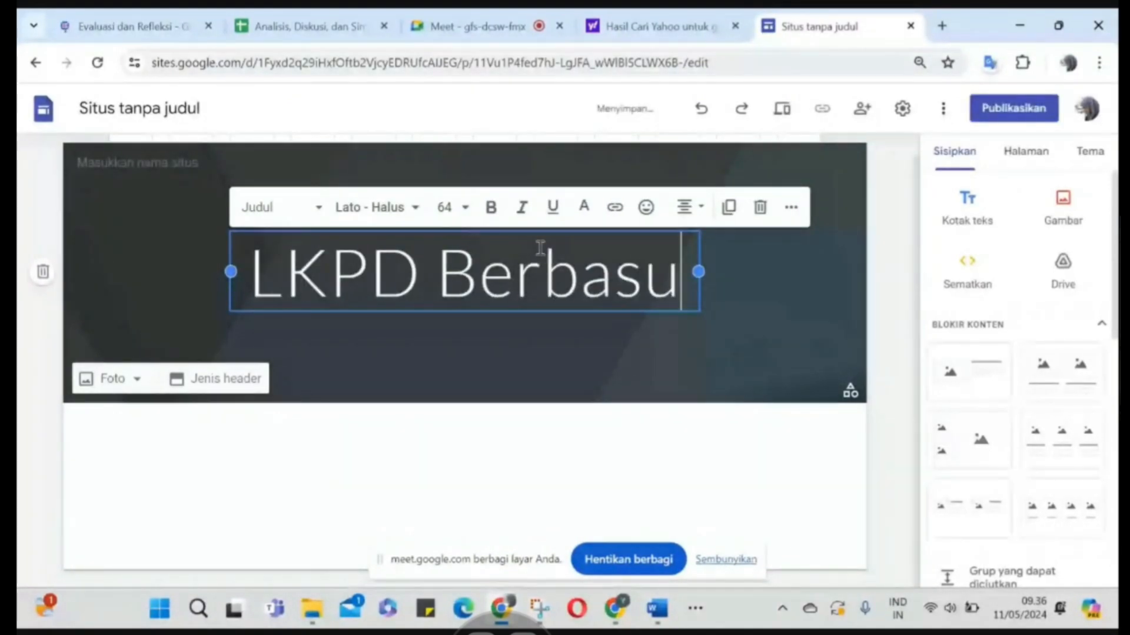
key("BackSpace")
type("is K")
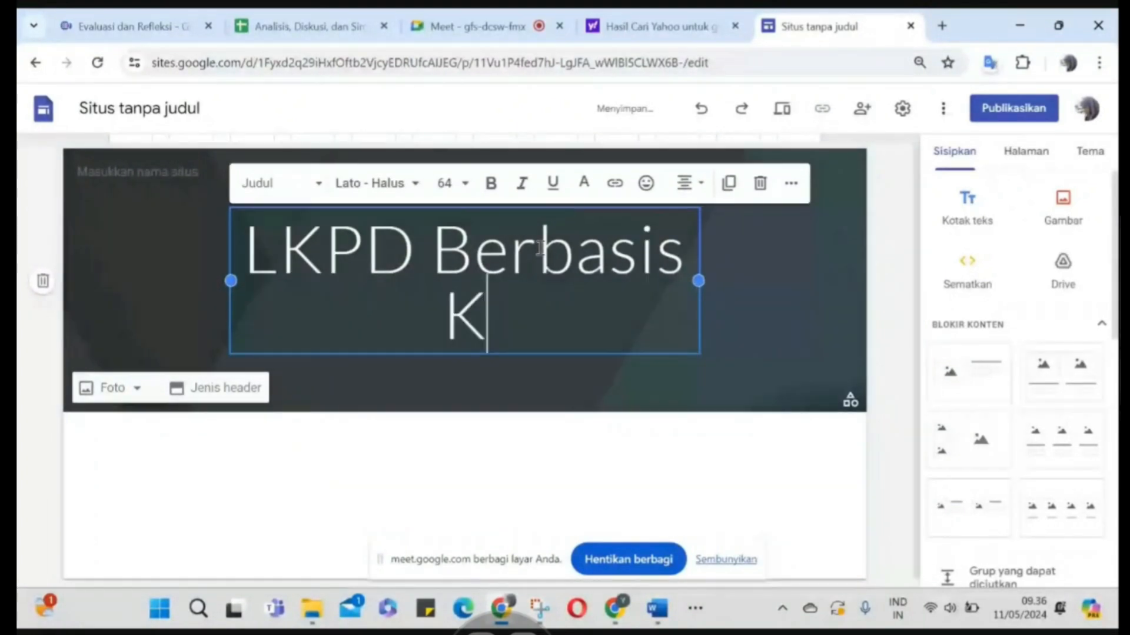
type("earifan ")
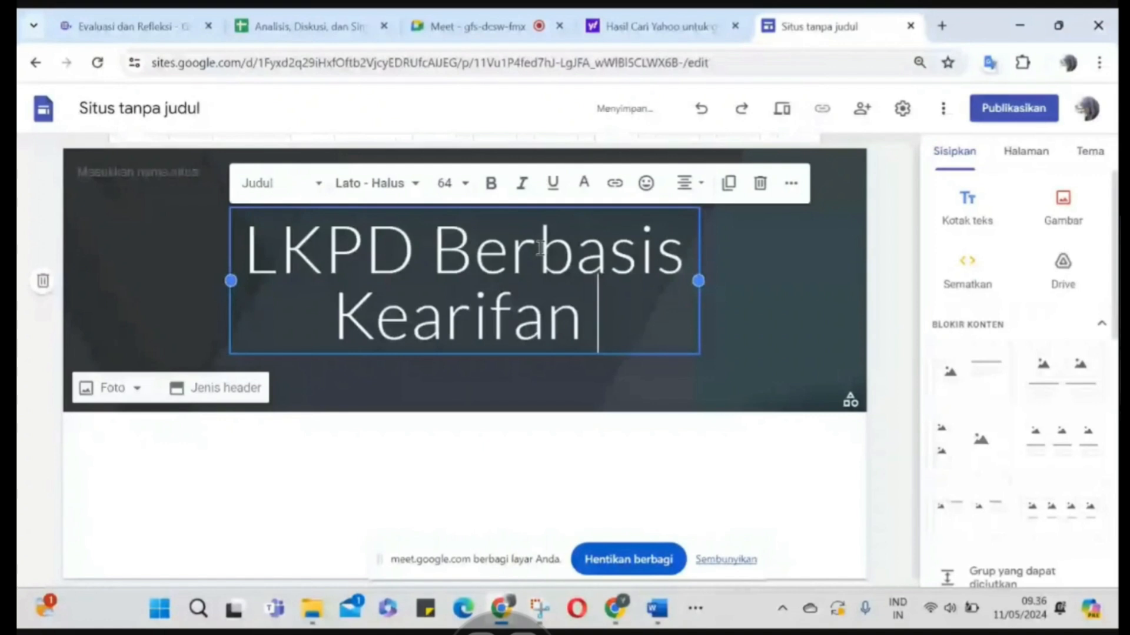
type("Lokal Pesisi")
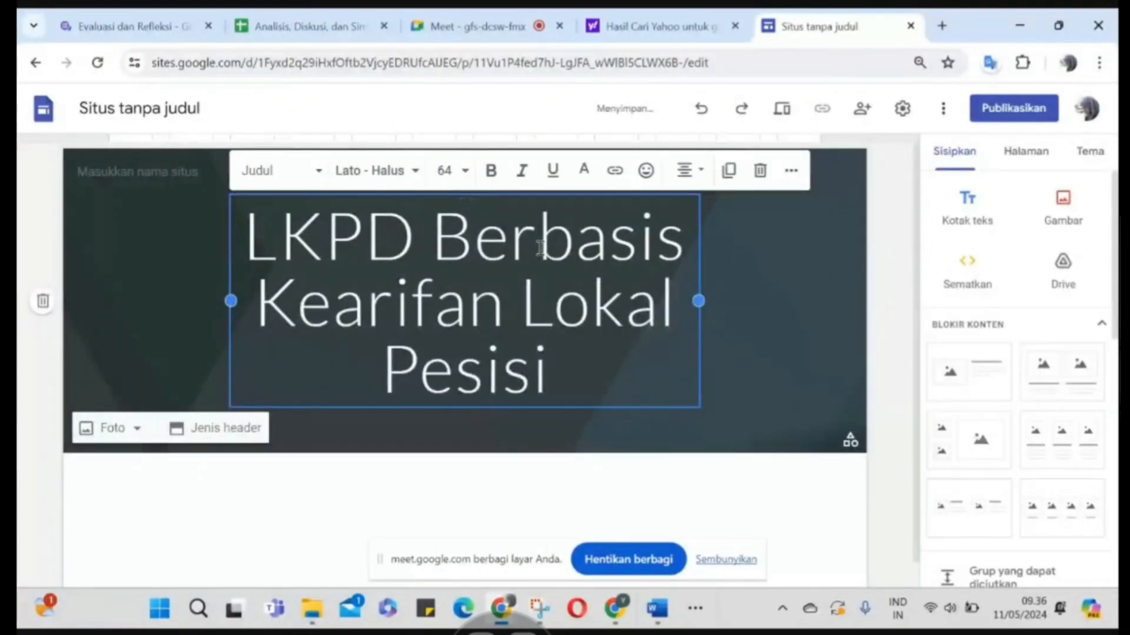
key("BackSpace")
key("BackSpace")
key("BackSpace")
key("BackSpace")
key("BackSpace")
key("BackSpace")
type("Tegal")
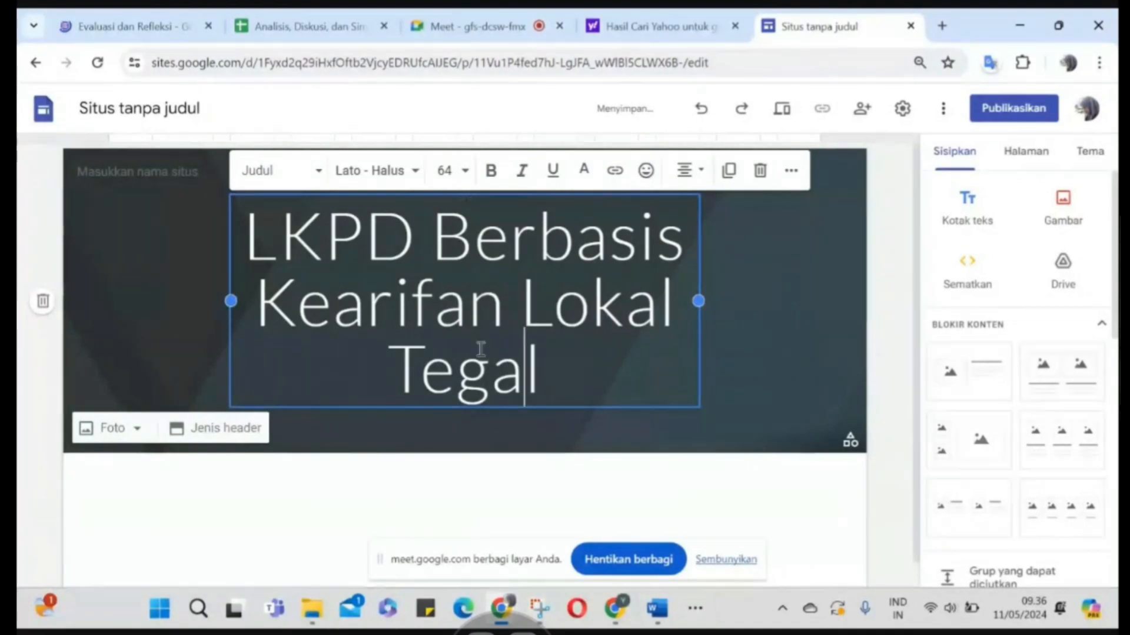
Format the whole page title in Comic Sans MS at size 30
right_click(252, 242)
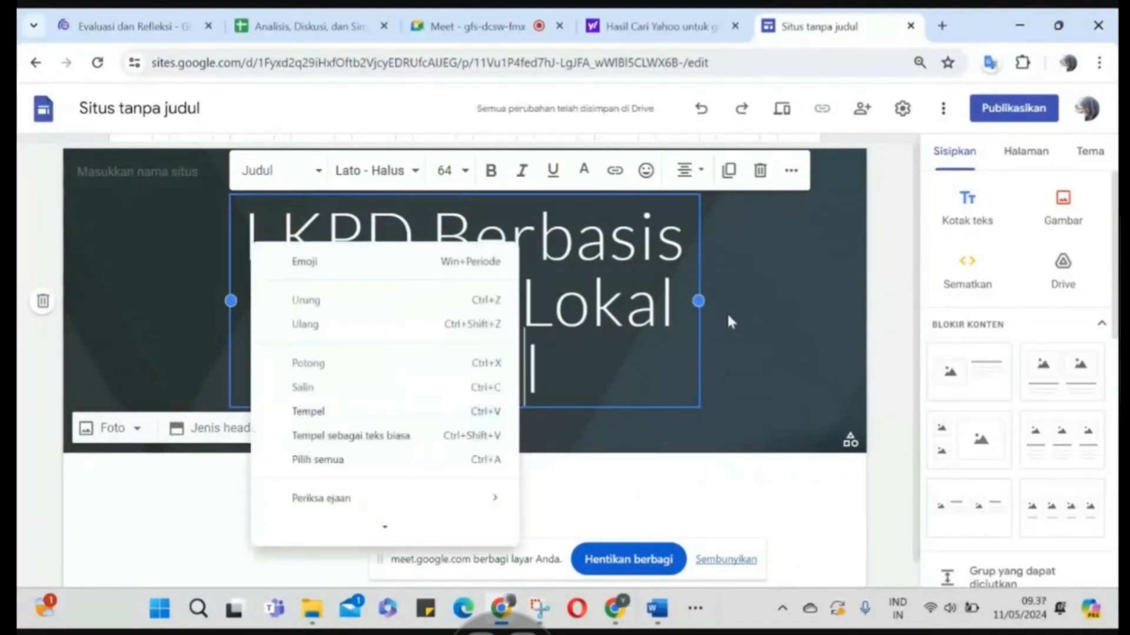
left_click(622, 300)
left_click_drag(550, 373, 250, 241)
left_click(412, 177)
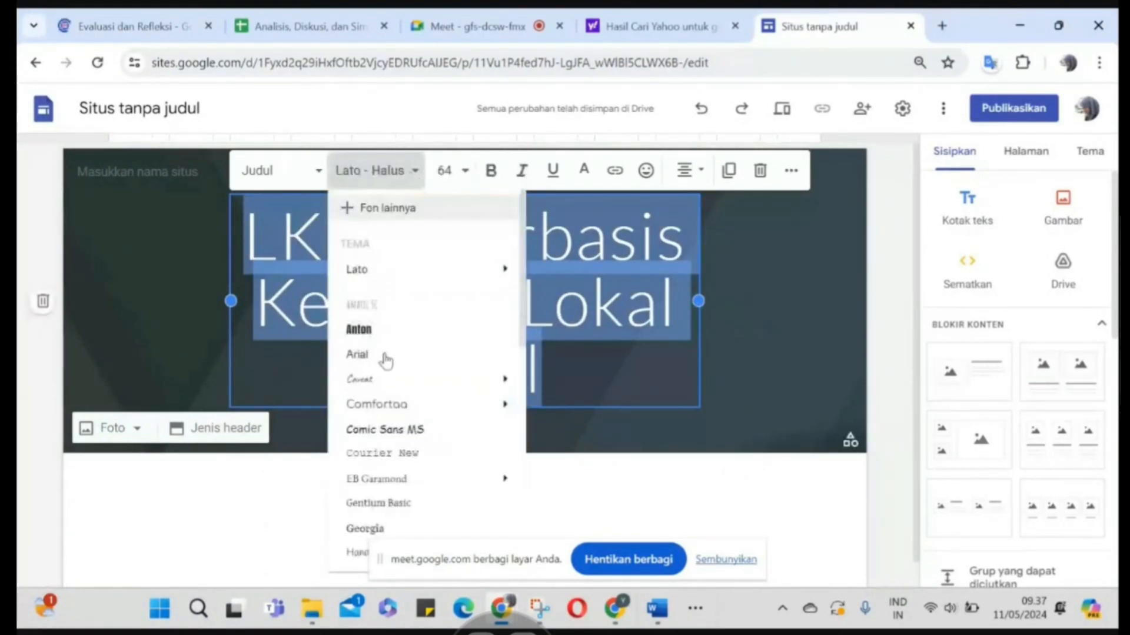
left_click(393, 435)
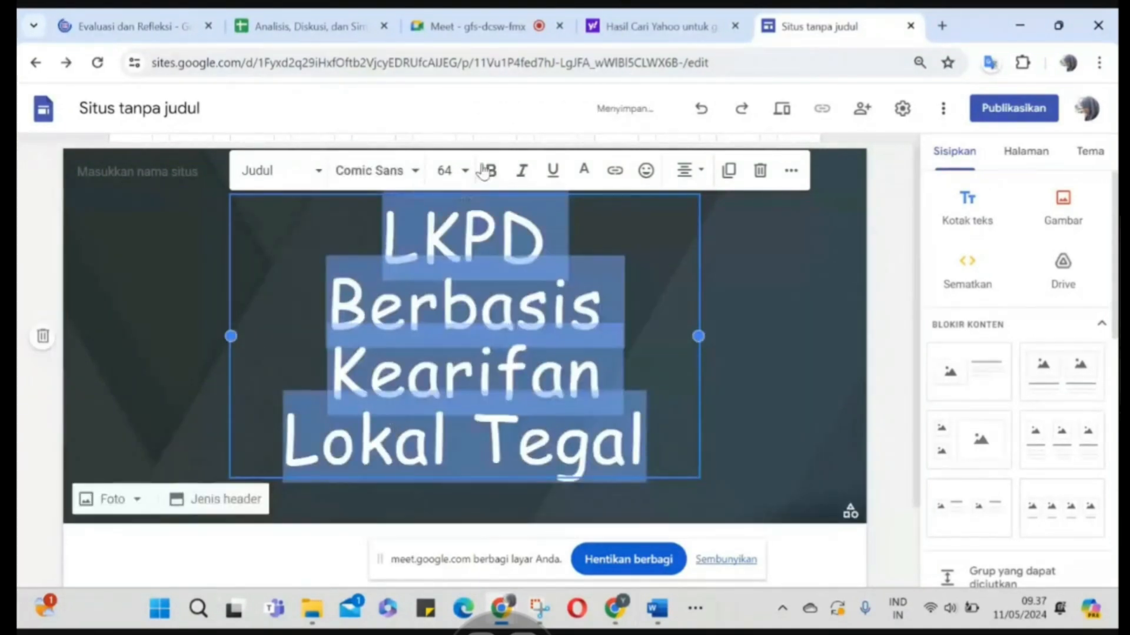
left_click(443, 171)
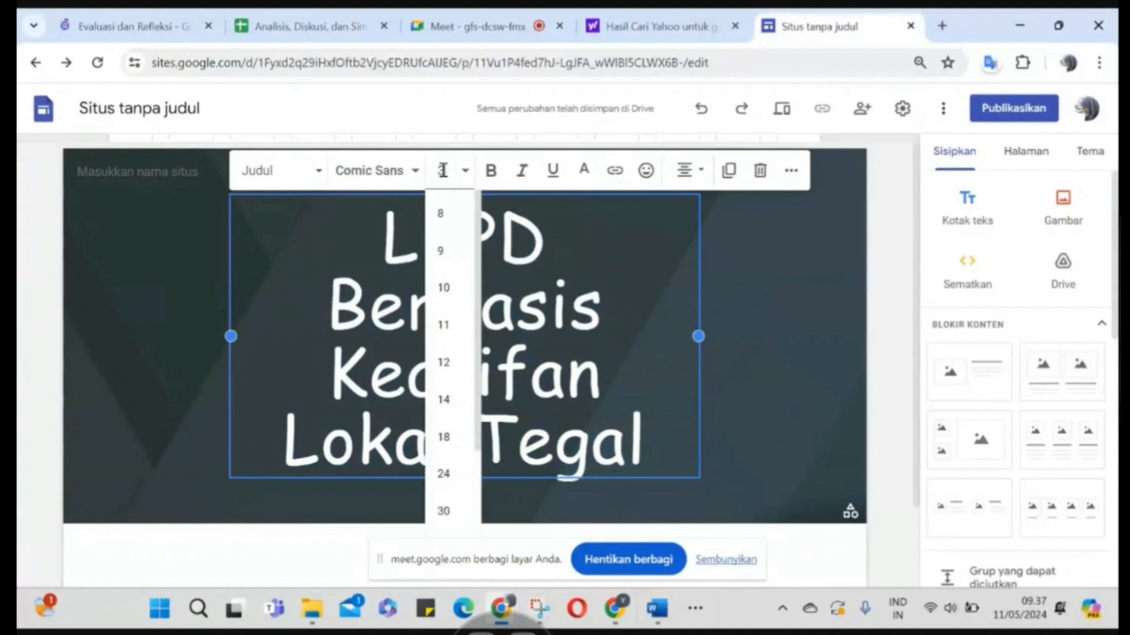
left_click(444, 510)
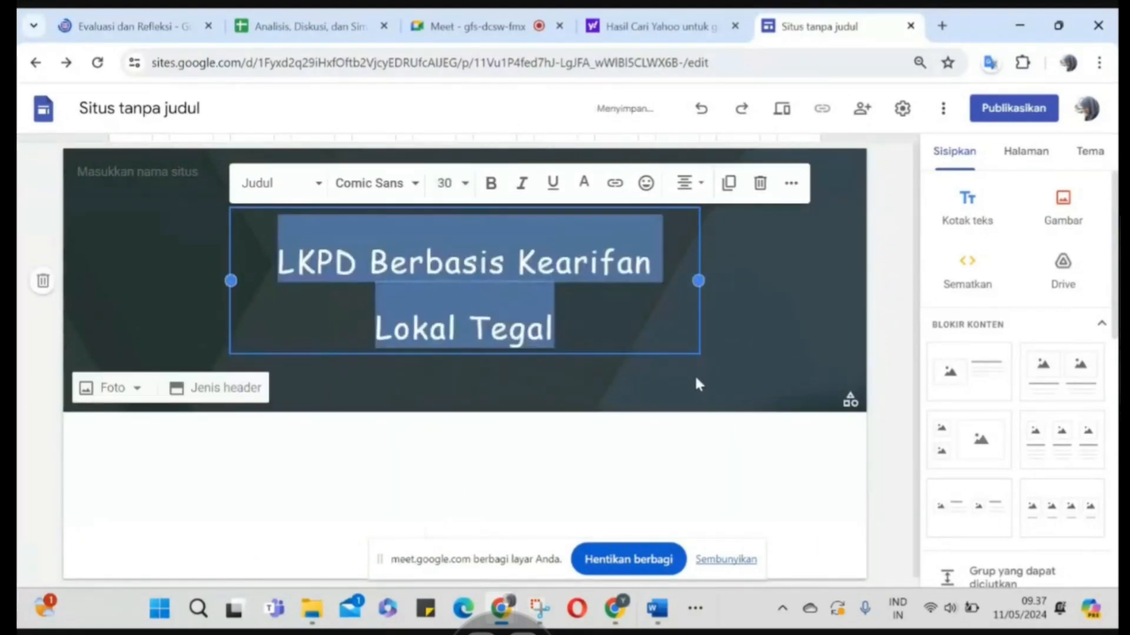
left_click(698, 383)
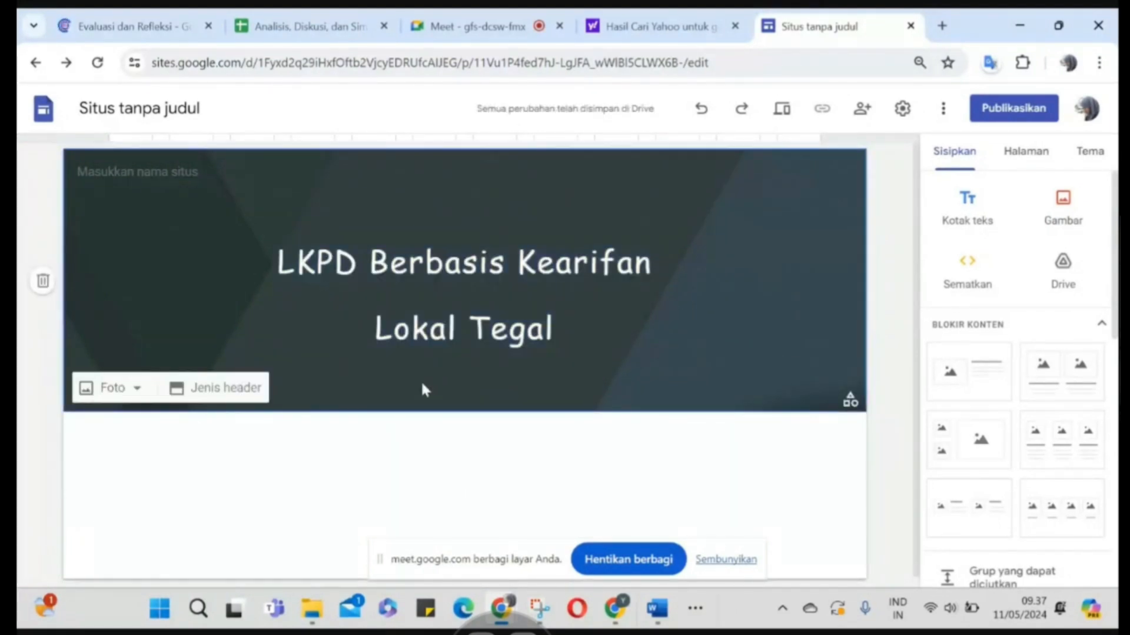
Try the Spanduk besar and Hanya judul header types and set the header back to Spanduk
left_click(231, 390)
left_click(233, 391)
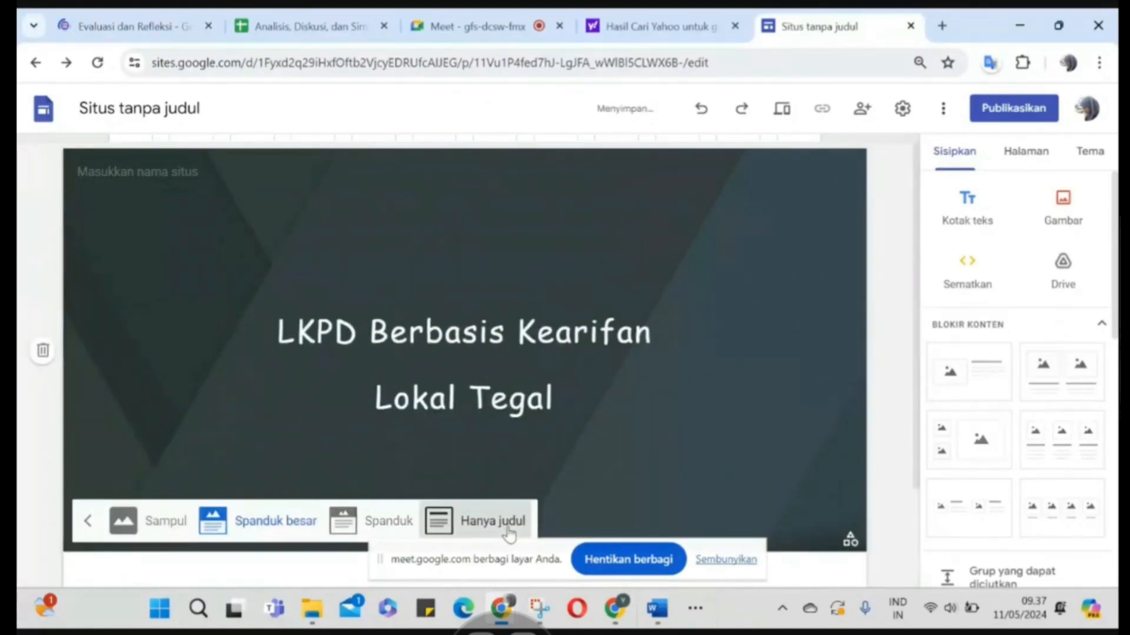
left_click(508, 533)
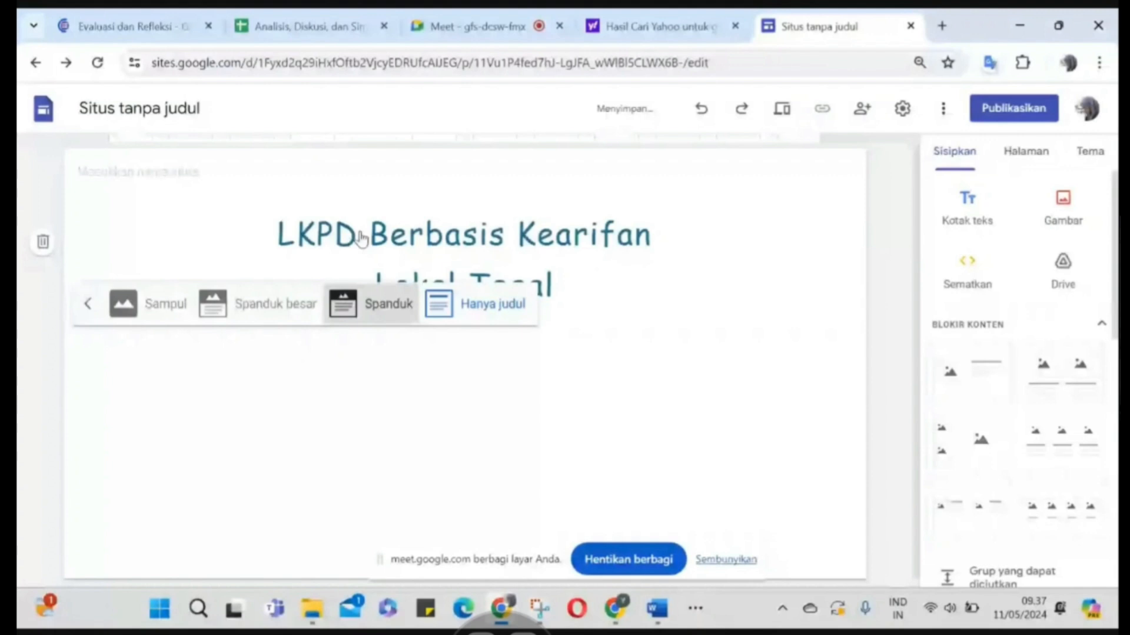
left_click(371, 303)
key("ctrl+a")
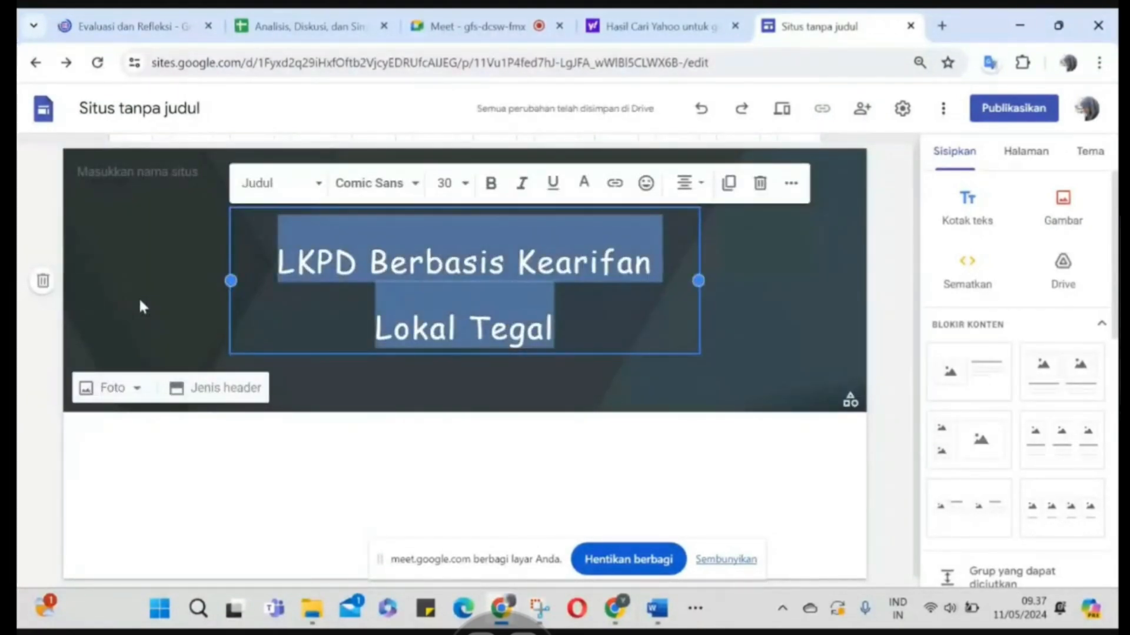
Upload the BERANDA GAMBAR picture from the project folder as the header image
left_click(115, 386)
left_click(116, 387)
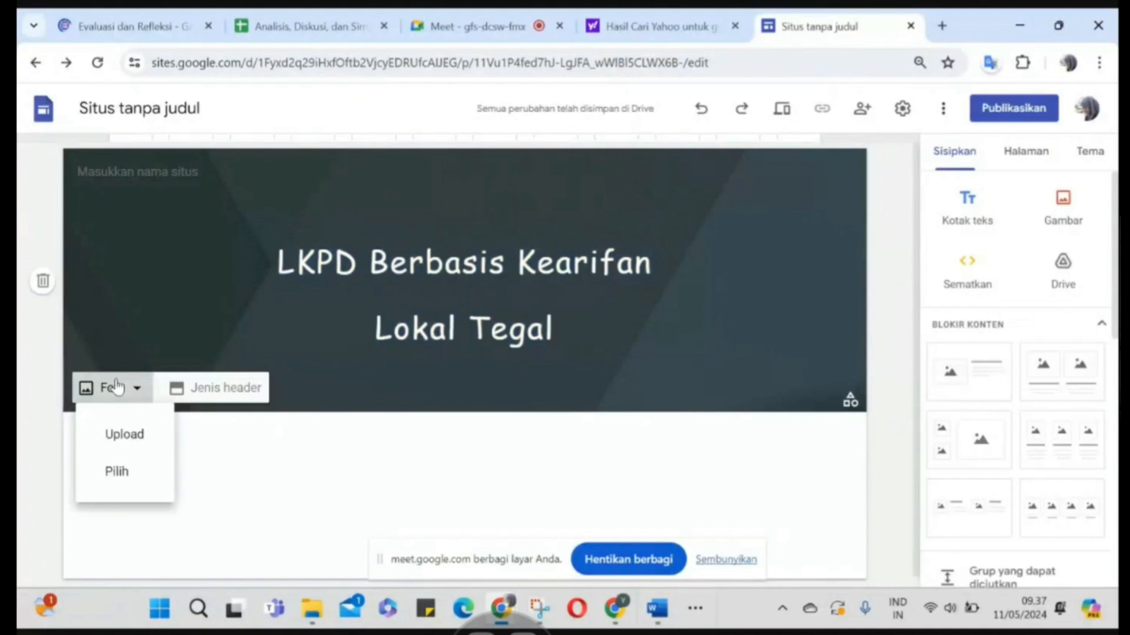
left_click(144, 444)
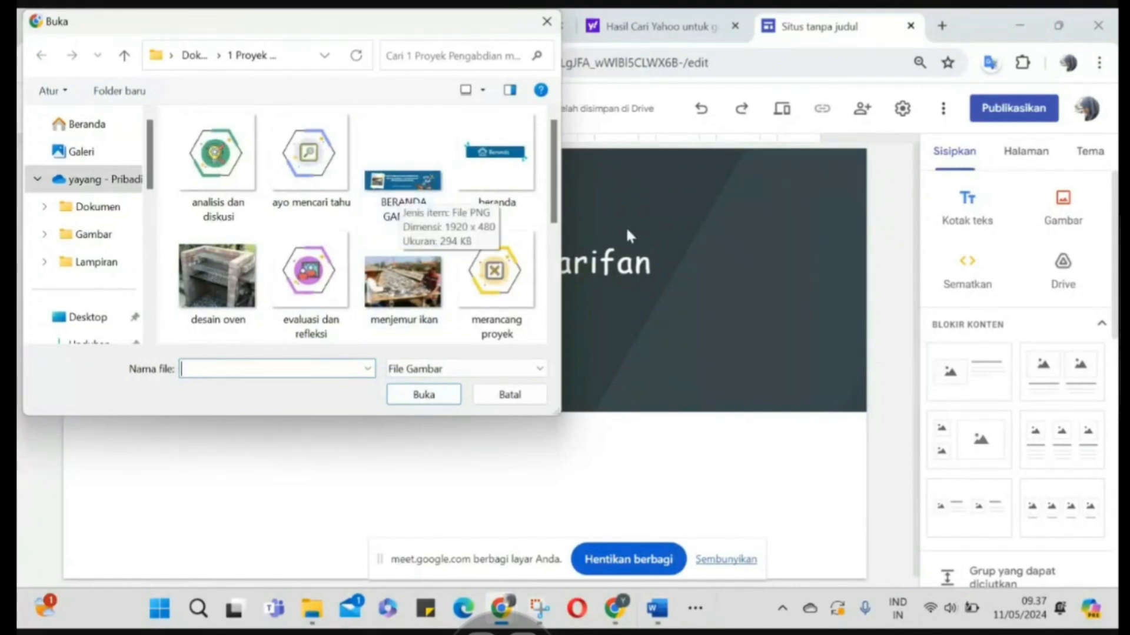
left_click(394, 182)
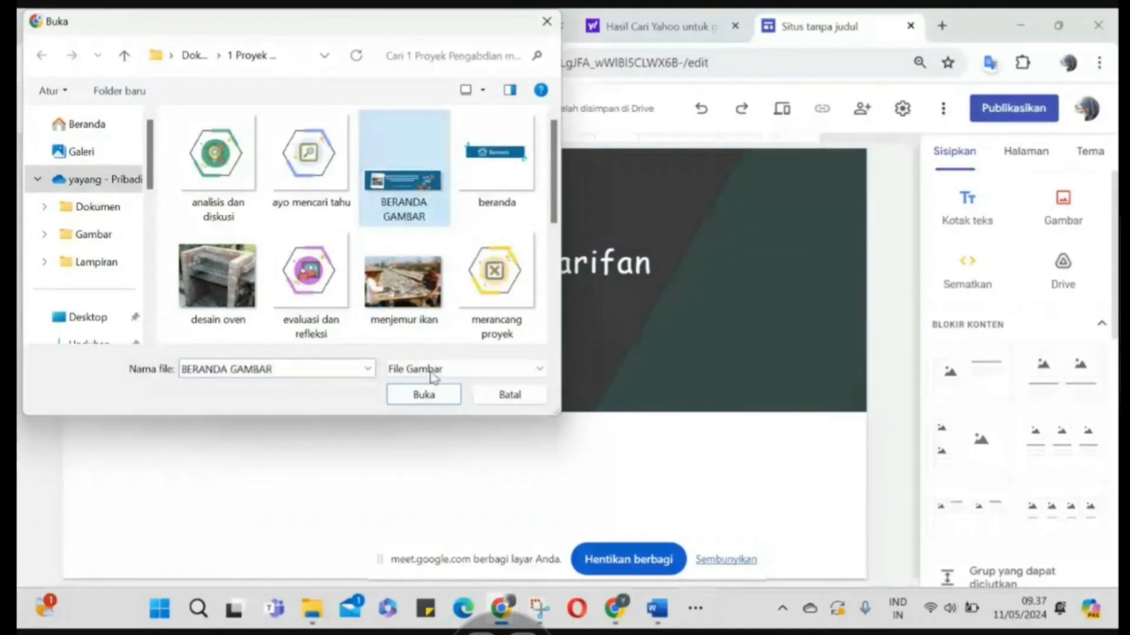
left_click(424, 394)
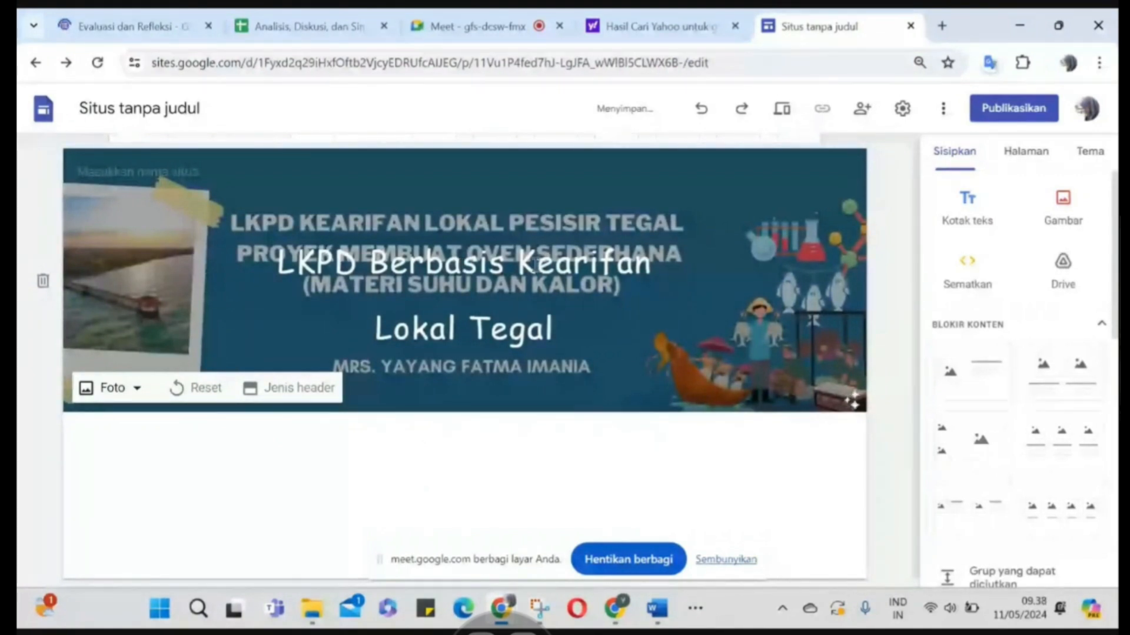
Delete the title text that overlaps the header image
left_click(556, 332)
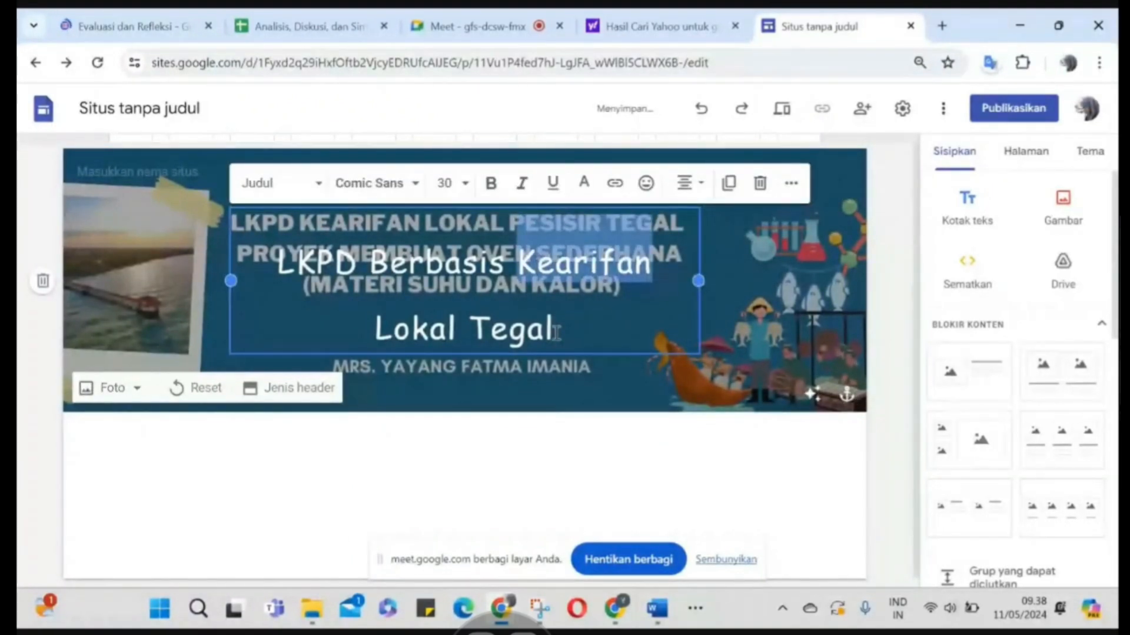
triple_click(556, 332)
key("BackSpace")
left_click(638, 376)
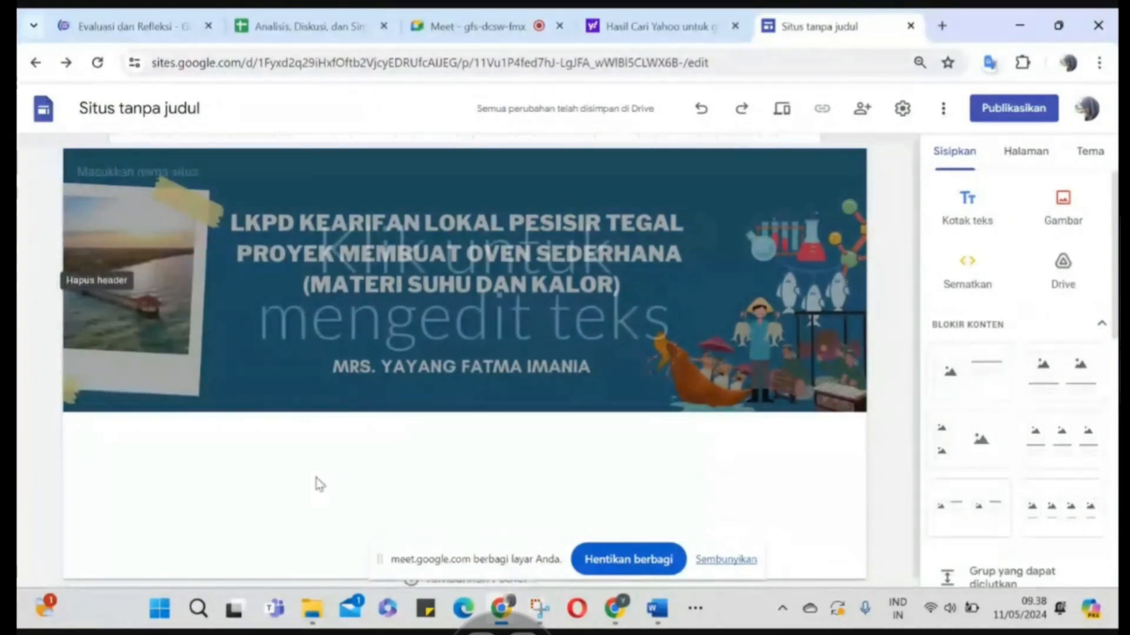
Add a text box below the header and copy the greeting paragraph from the Word worksheet document into it, without a trailing empty line
scroll(318, 480, "down", 1)
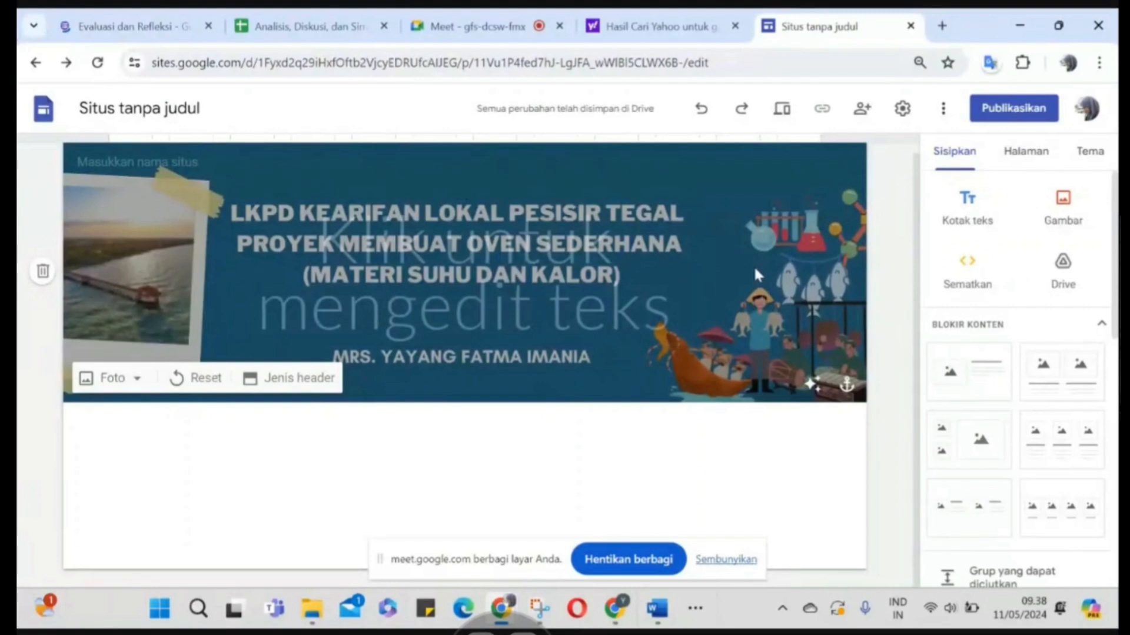
left_click(954, 209)
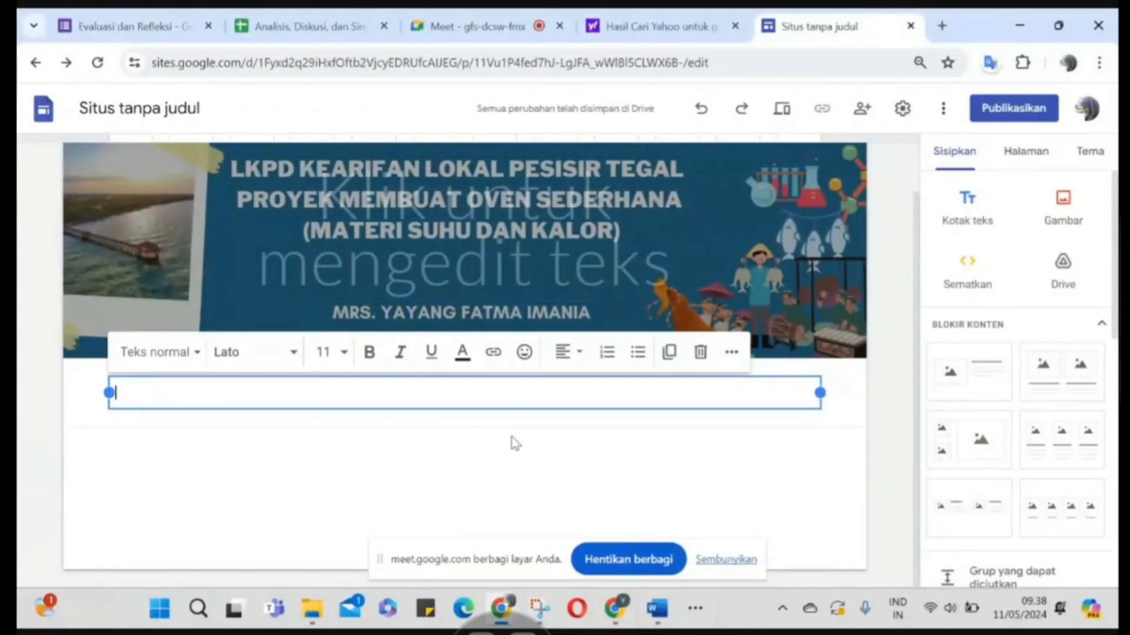
left_click(657, 609)
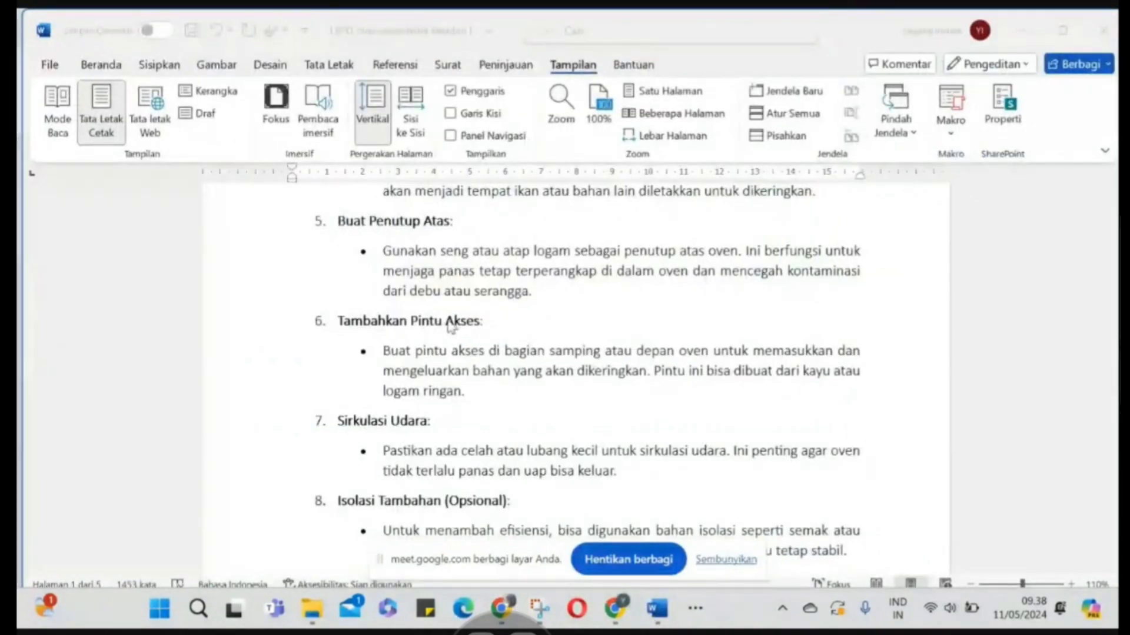
scroll(449, 322, "up", 10)
scroll(447, 319, "up", 5)
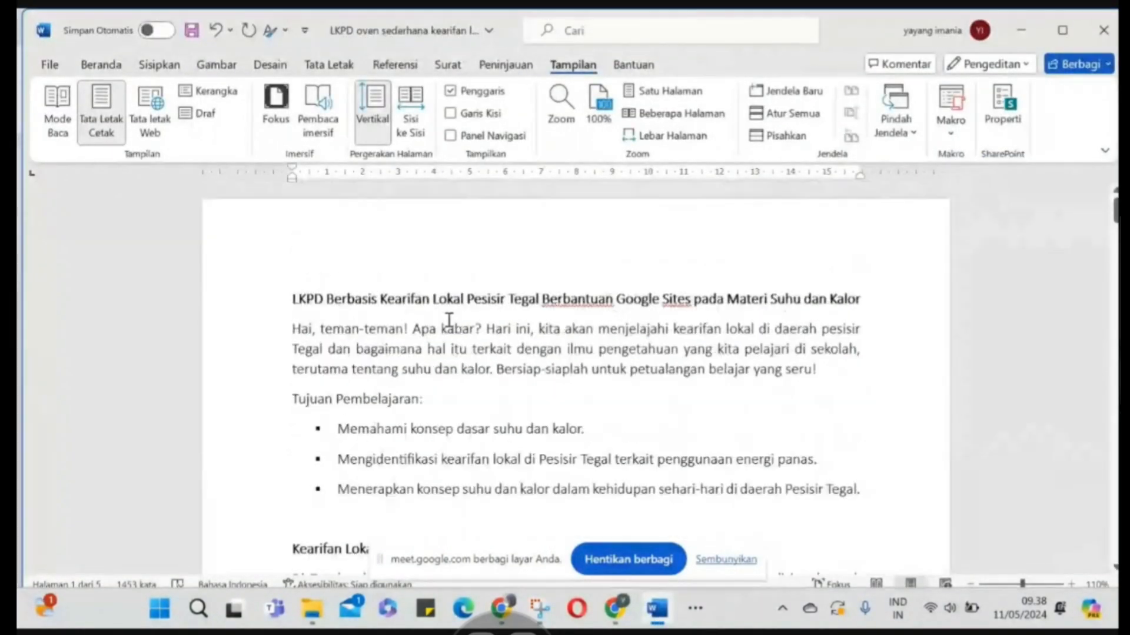
left_click_drag(294, 330, 896, 379)
key("ctrl+c")
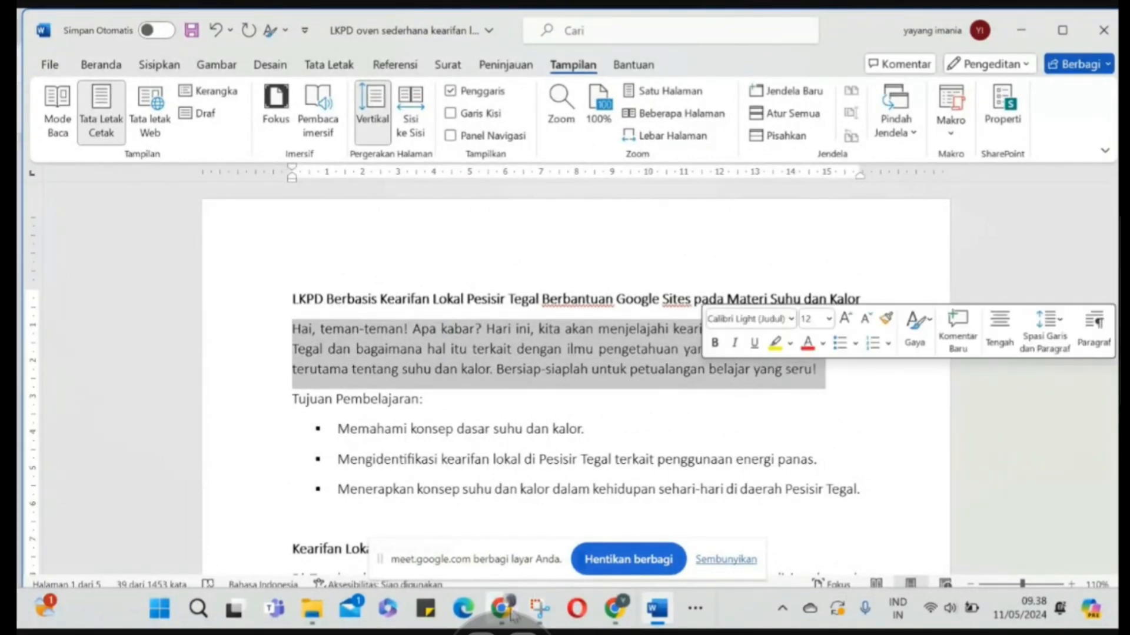
left_click(501, 607)
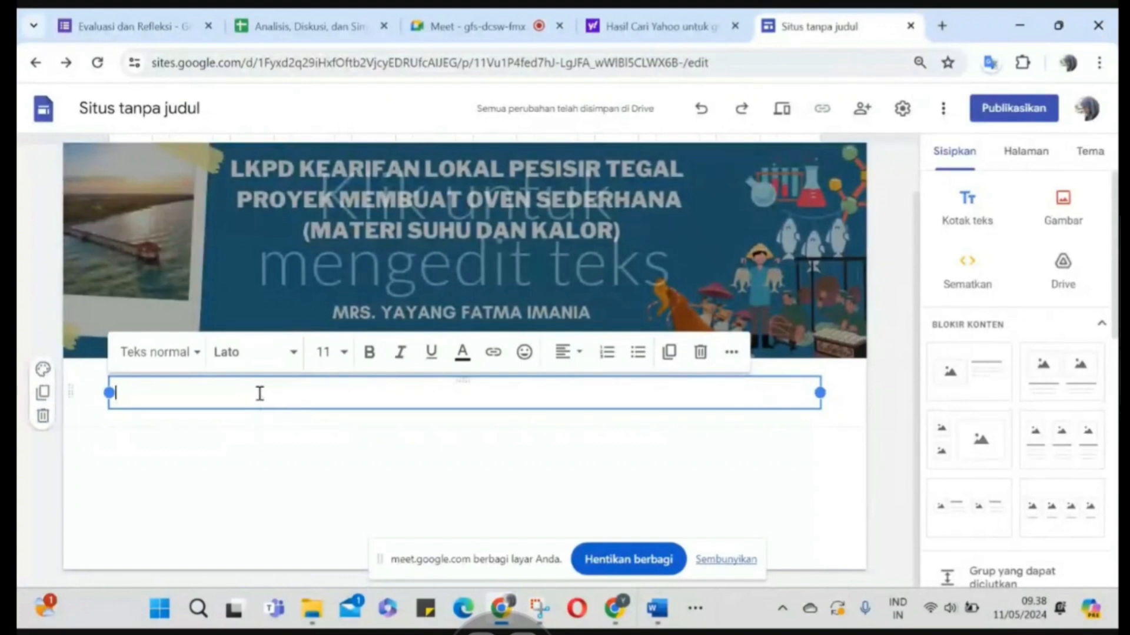
key("ctrl+v")
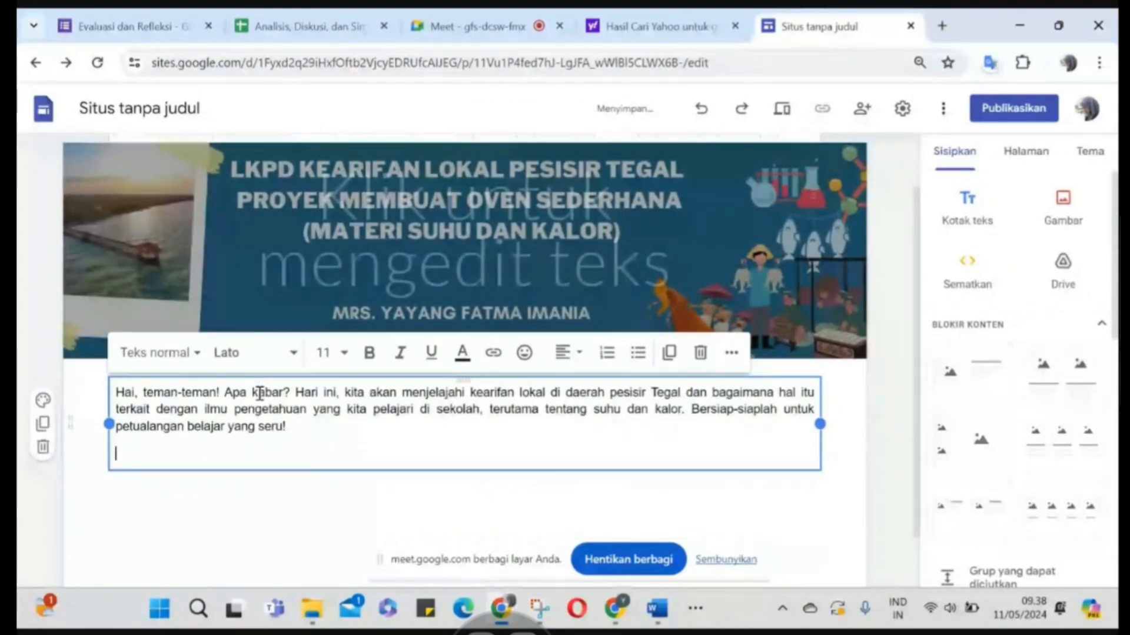
key("BackSpace")
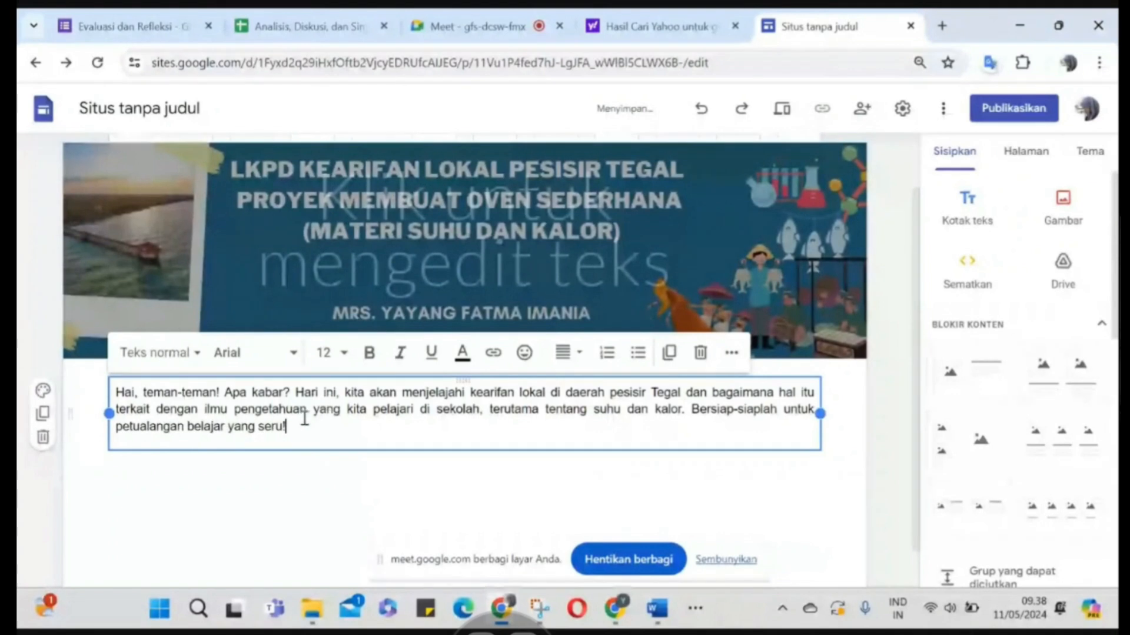
Set the font of the whole greeting paragraph to Comic Sans MS
left_click_drag(301, 419, 112, 389)
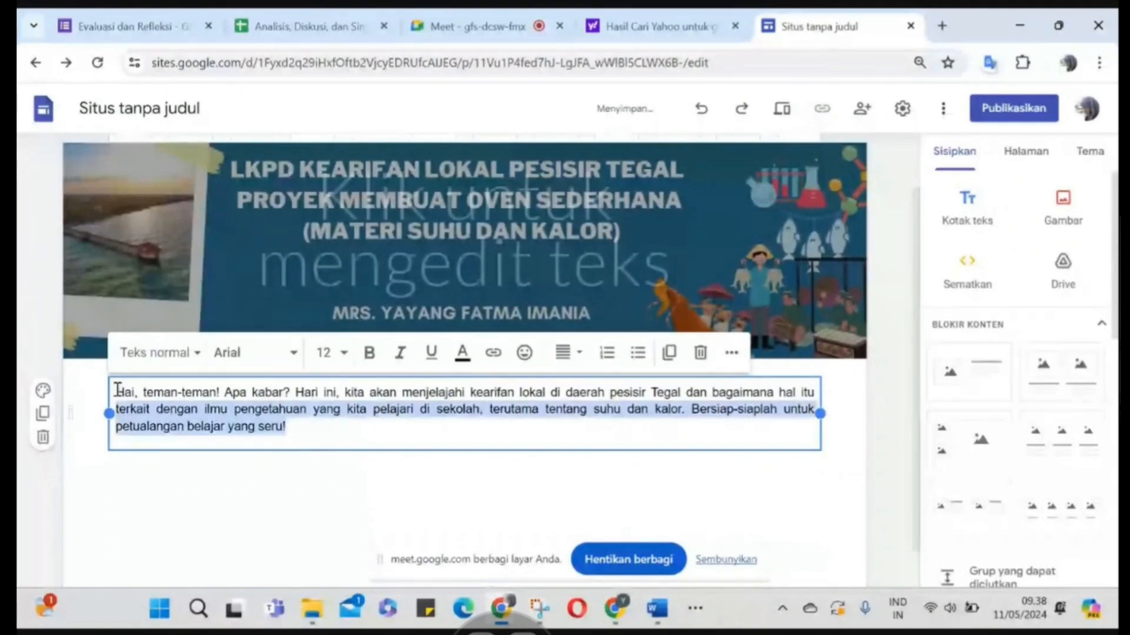
left_click(271, 353)
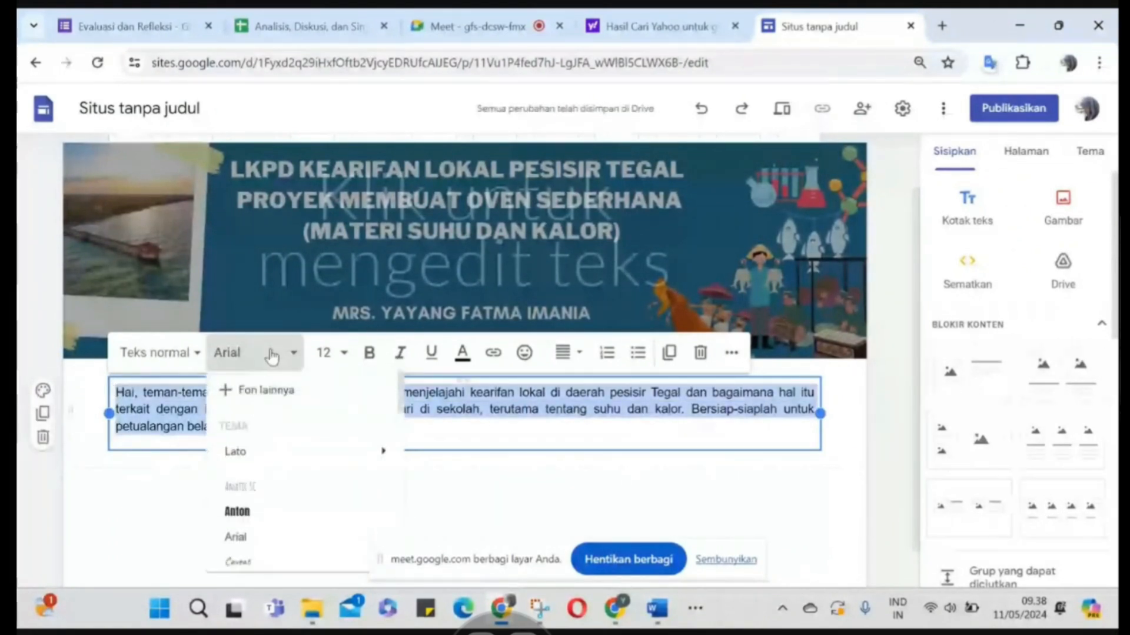
mouse_move(265, 558)
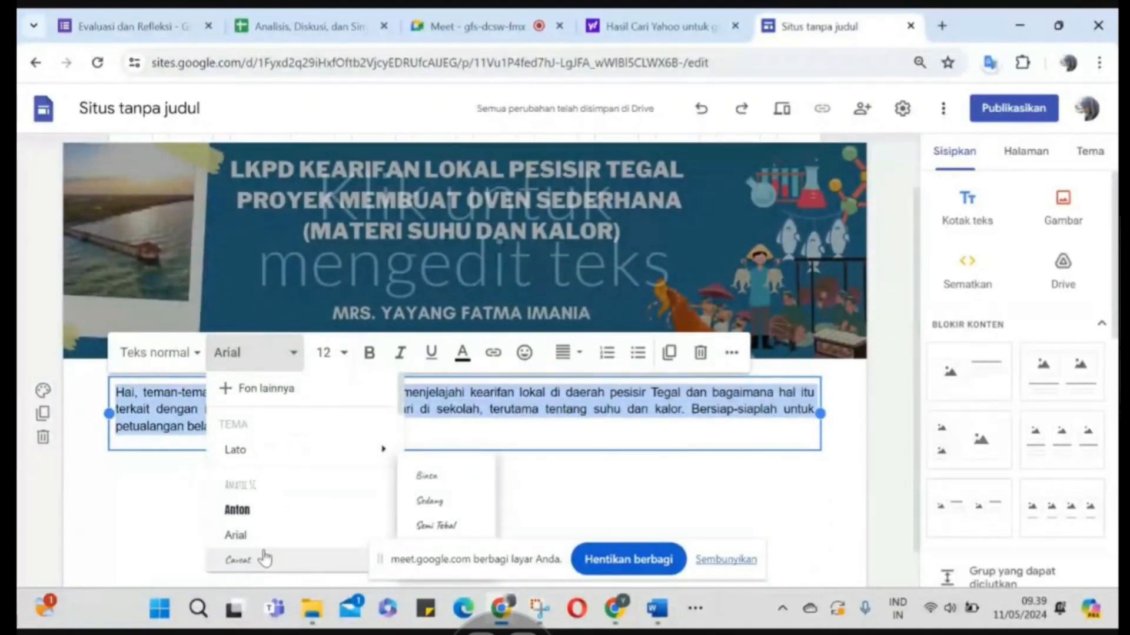
scroll(265, 553, "down", 3)
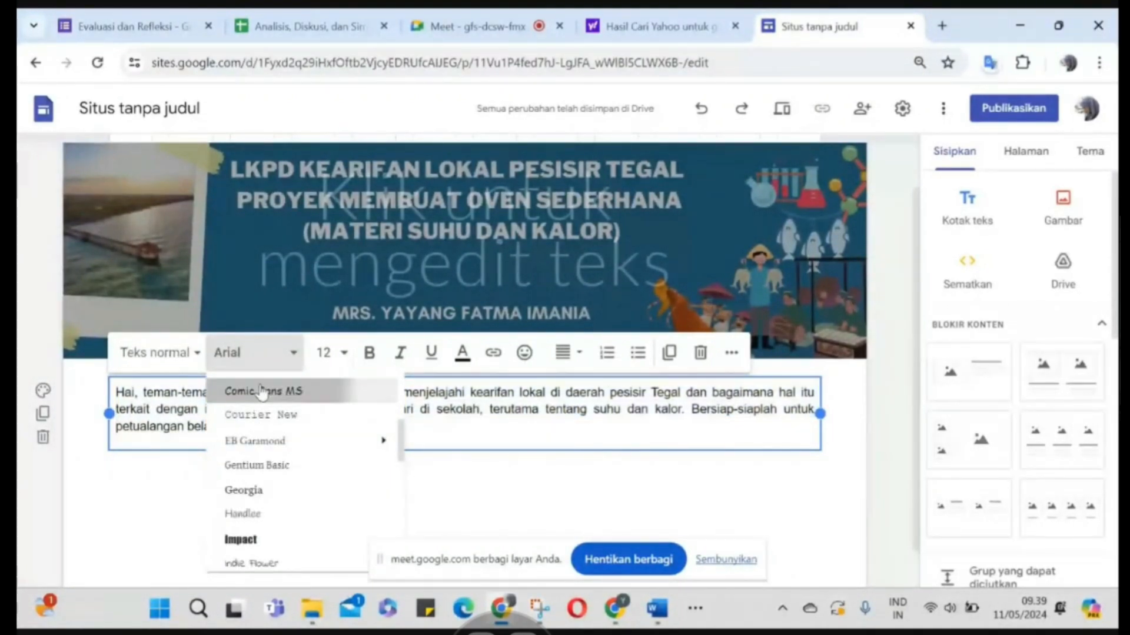
left_click(391, 430)
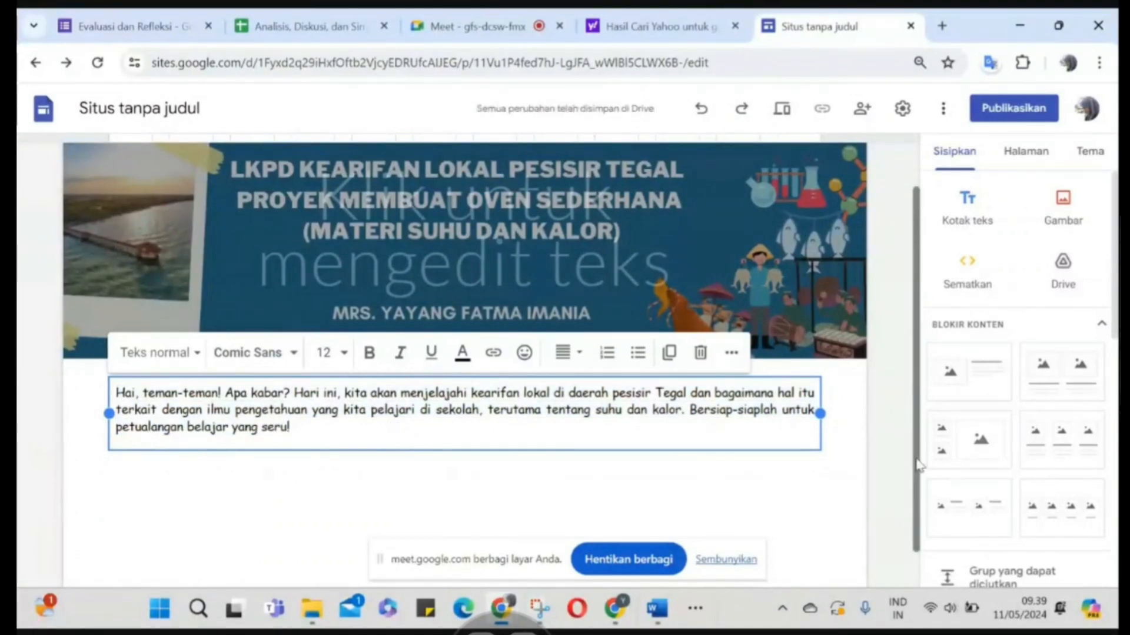
left_click(862, 450)
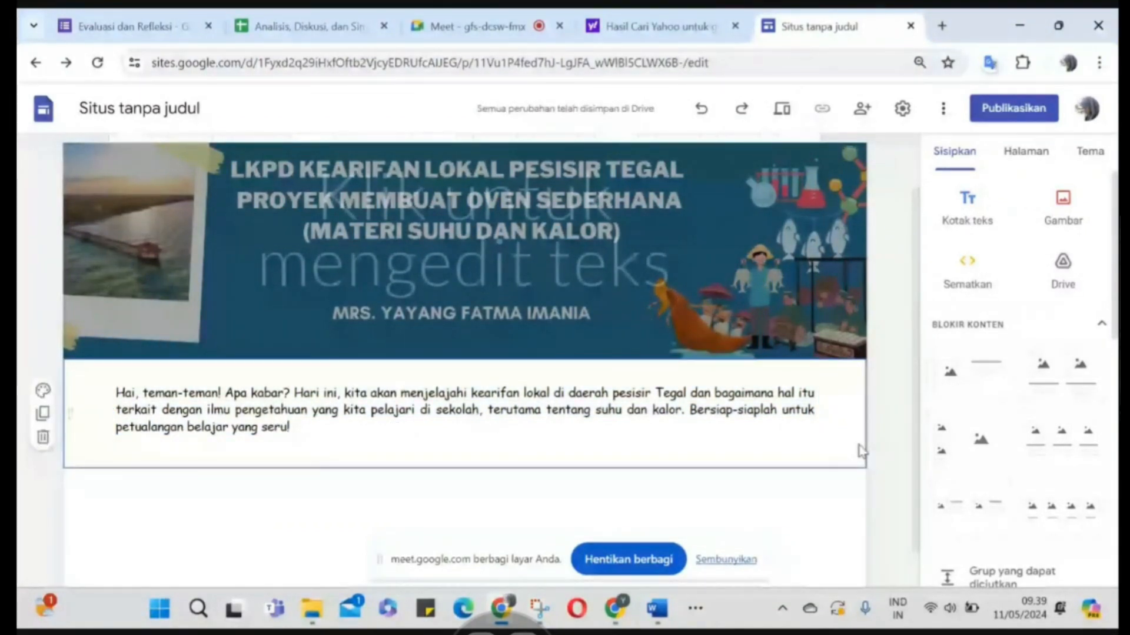
Add a text box below the greeting and copy the Tujuan Pembelajaran heading with its three bullet points from the Word document into it
left_click(968, 203)
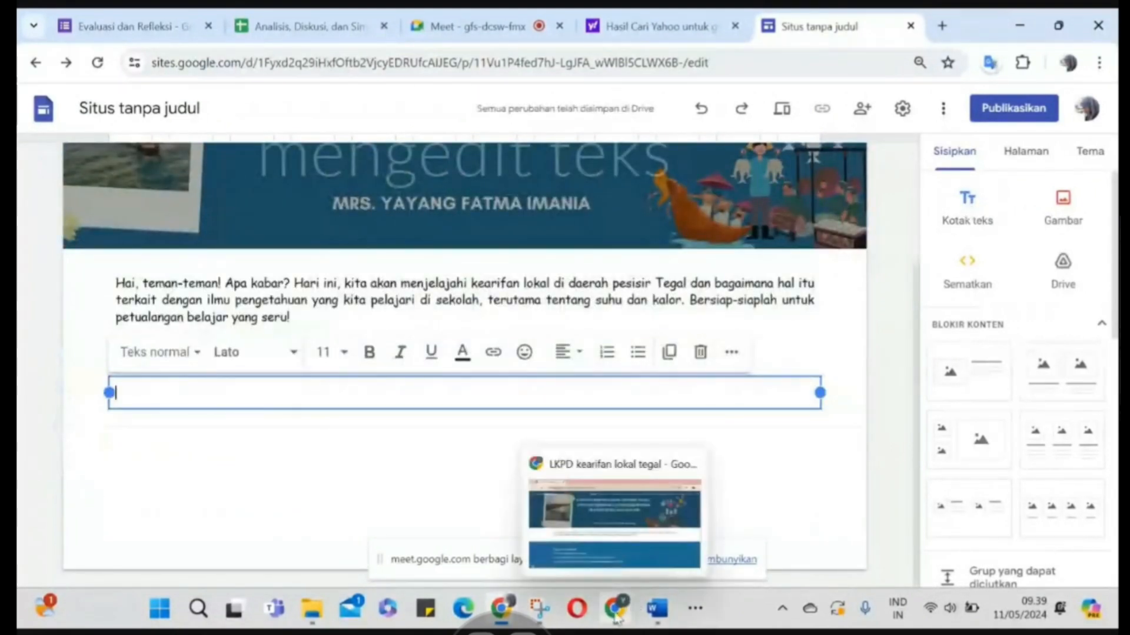
mouse_move(659, 618)
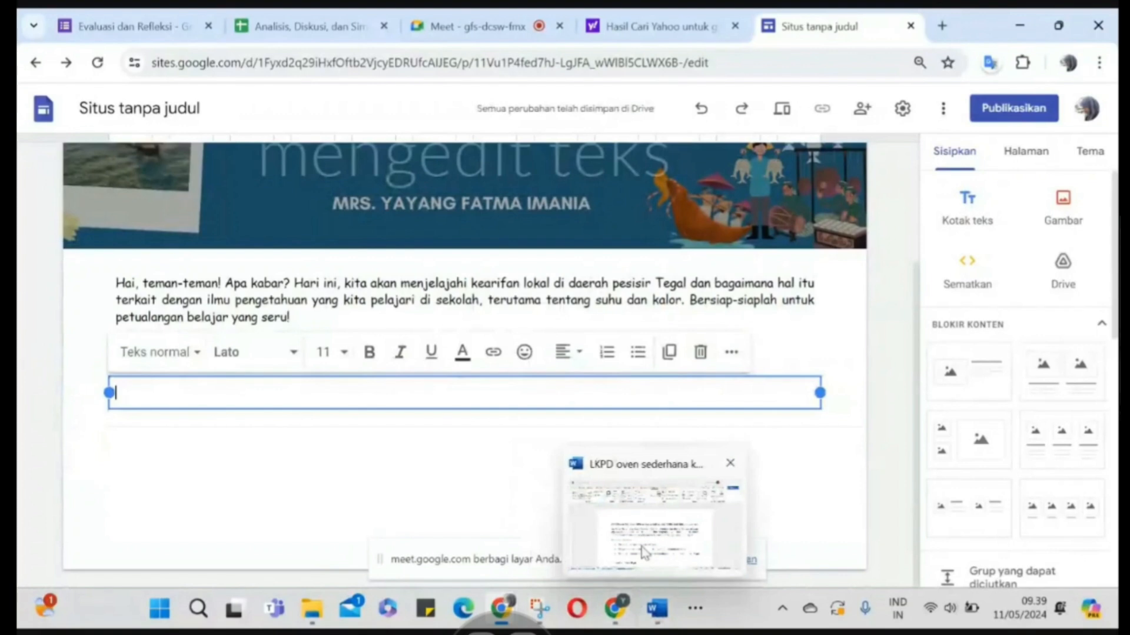
left_click(646, 553)
left_click_drag(351, 511, 287, 398)
key("ctrl+c")
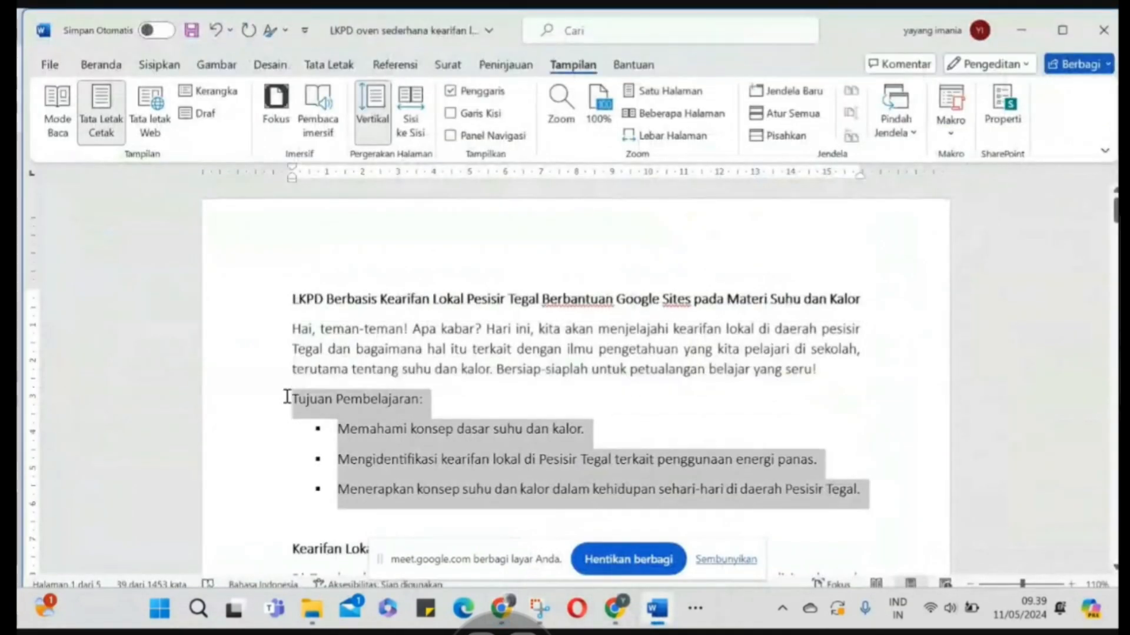
left_click(508, 613)
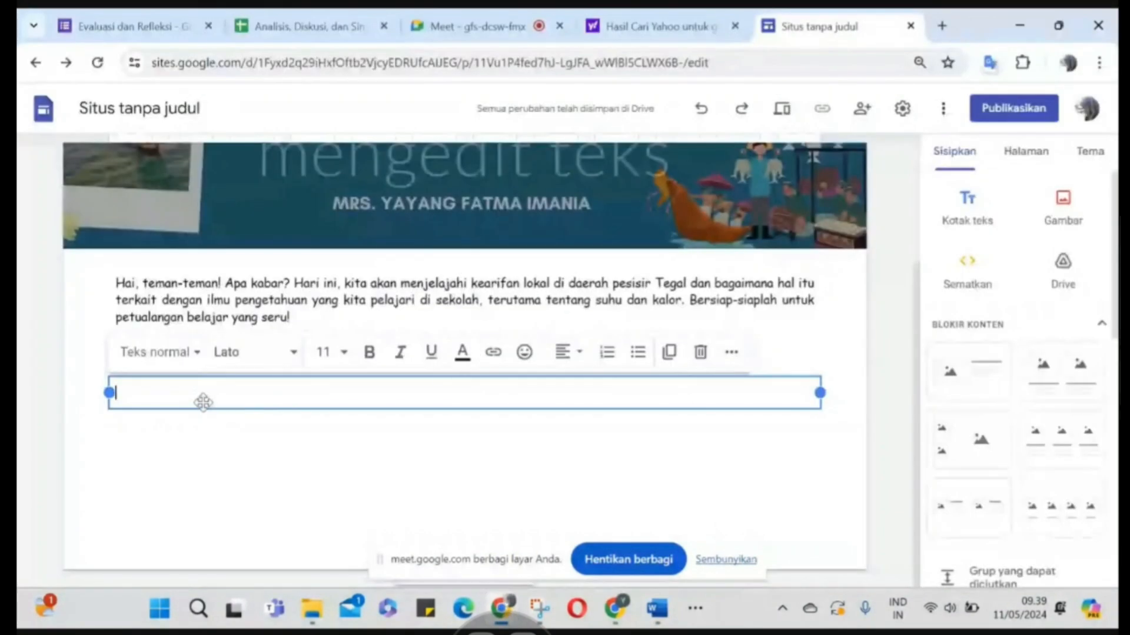
left_click(199, 396)
key("ctrl+v")
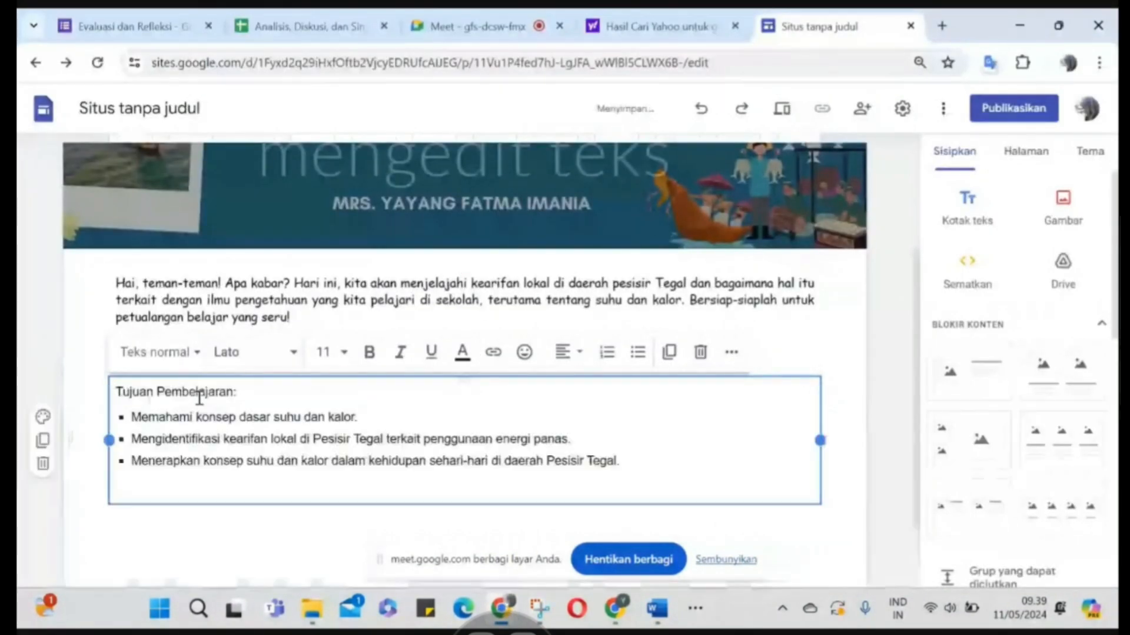
Set the section colour of the Tujuan Pembelajaran block to Gaya 3
left_click(43, 419)
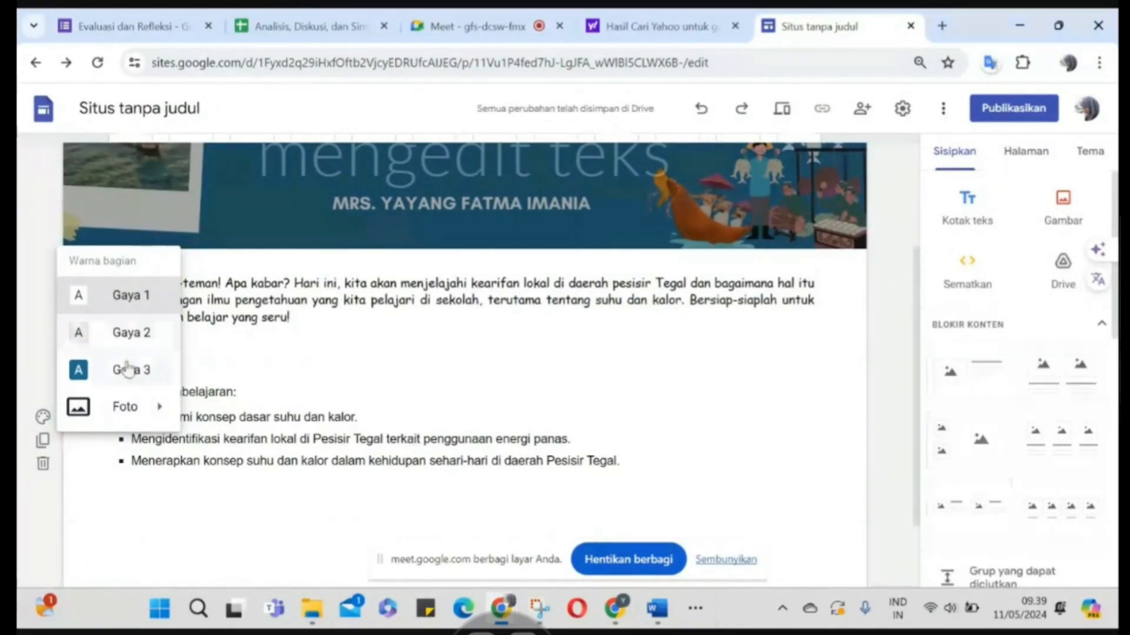
mouse_move(157, 409)
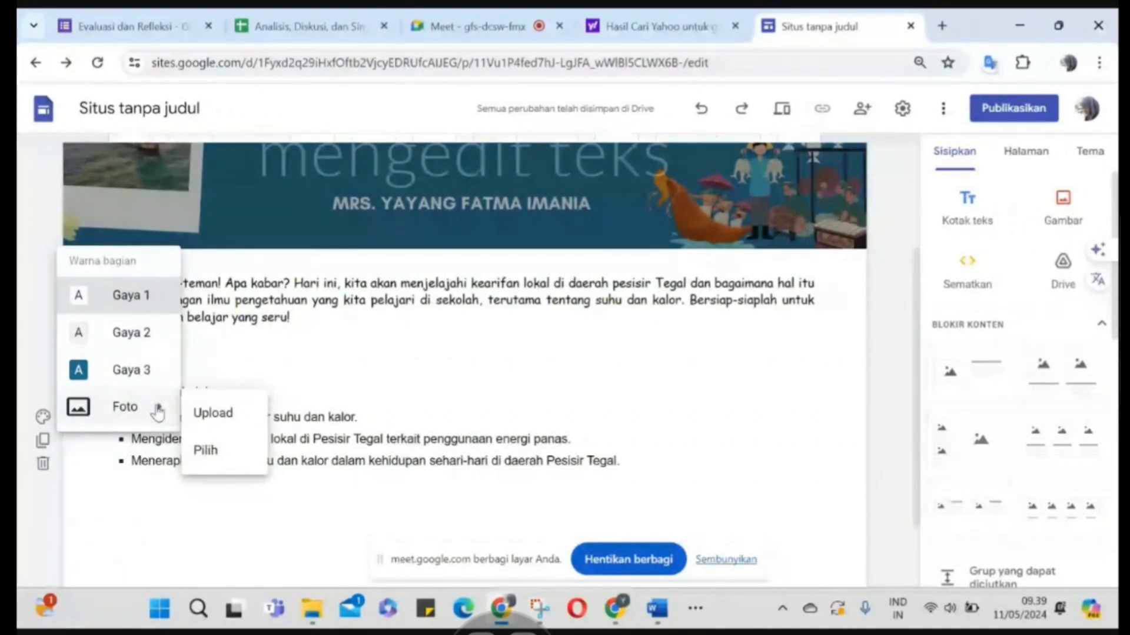
left_click(138, 377)
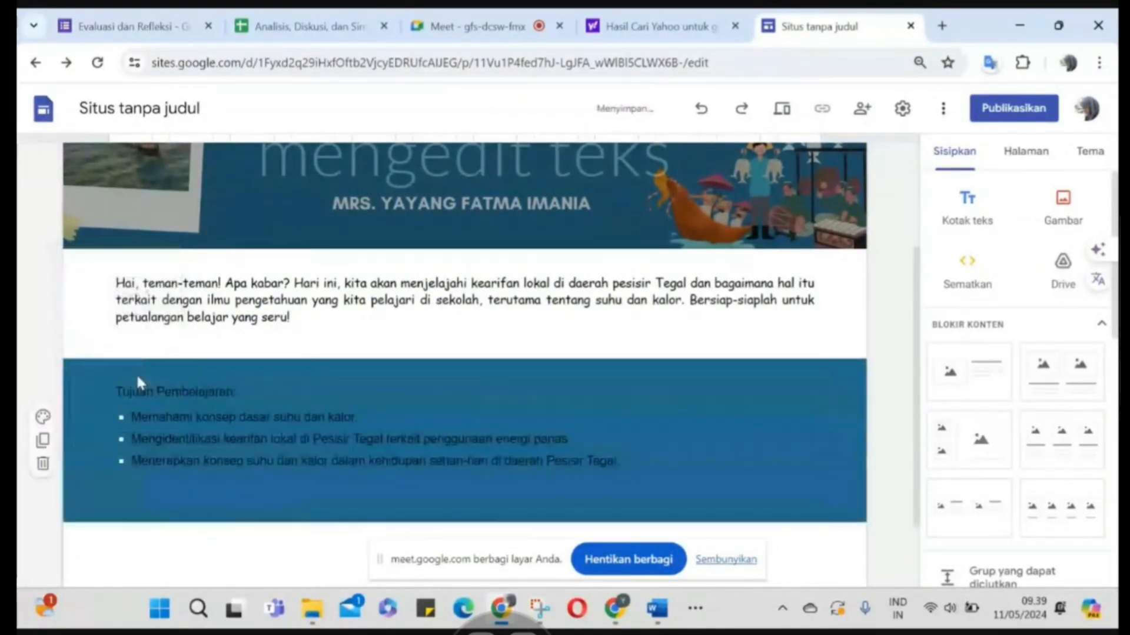
Change the colour of all the Tujuan Pembelajaran text to white
left_click(248, 449)
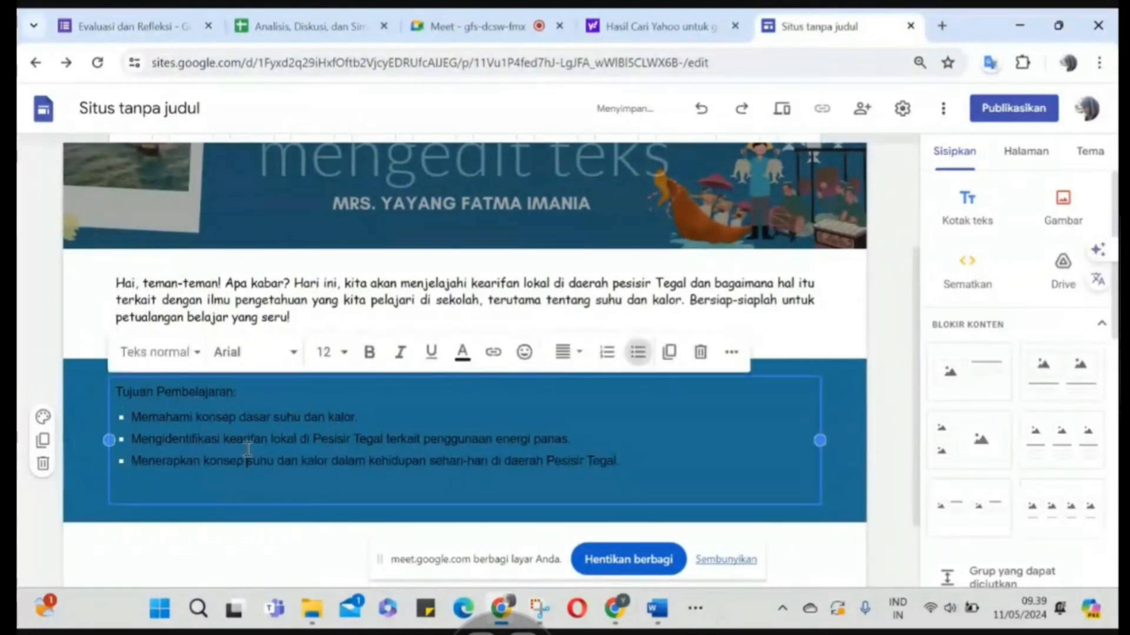
key("ctrl+a")
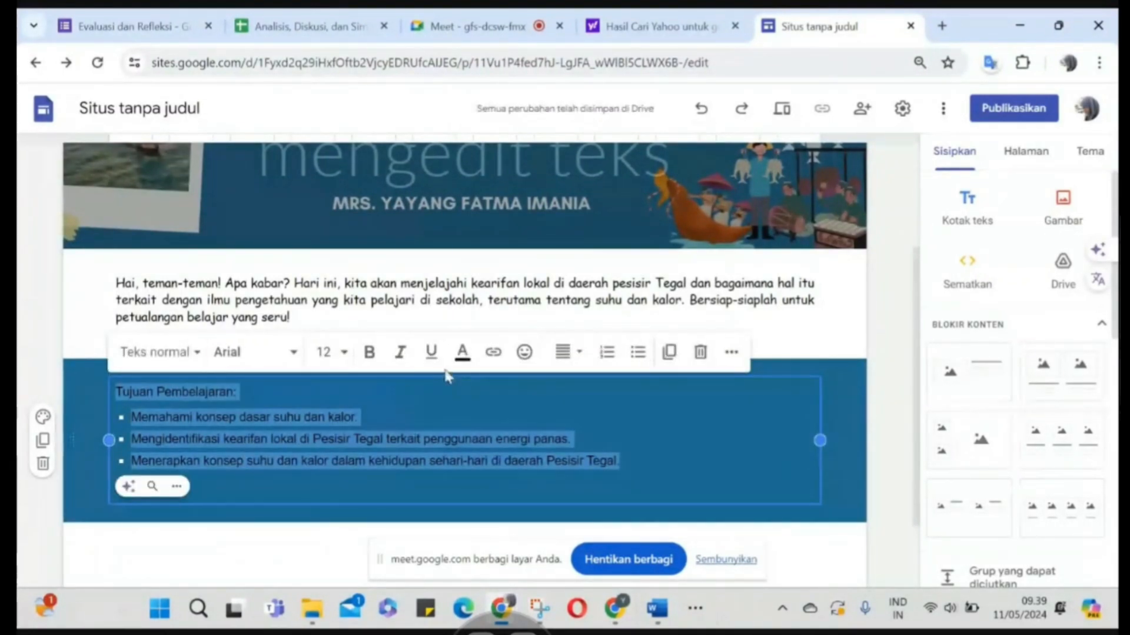
left_click(463, 353)
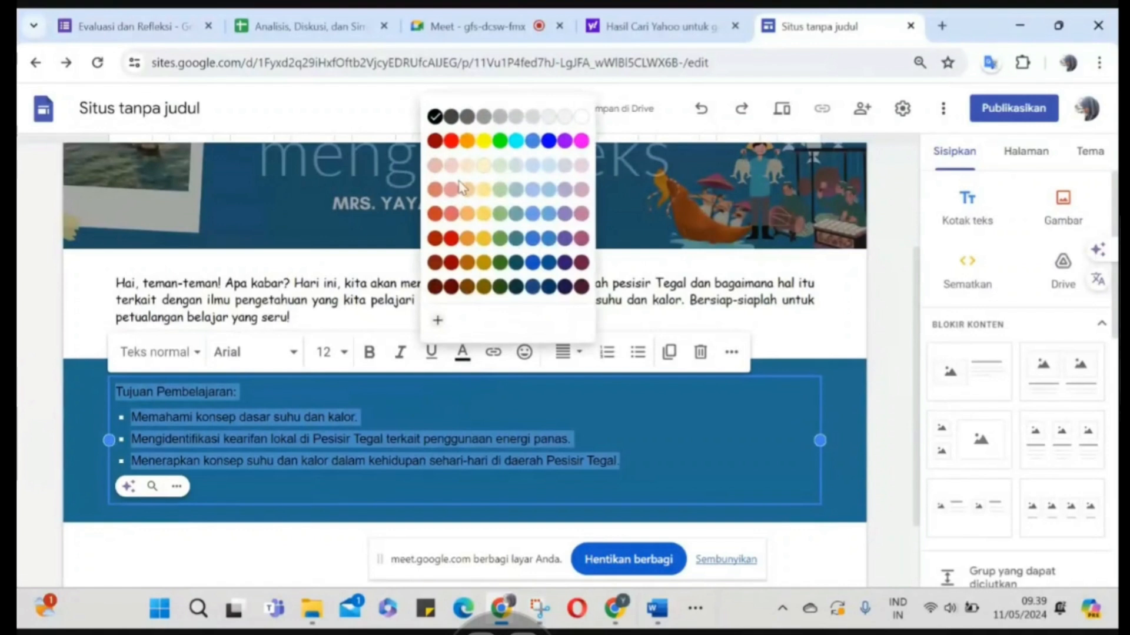
left_click(578, 124)
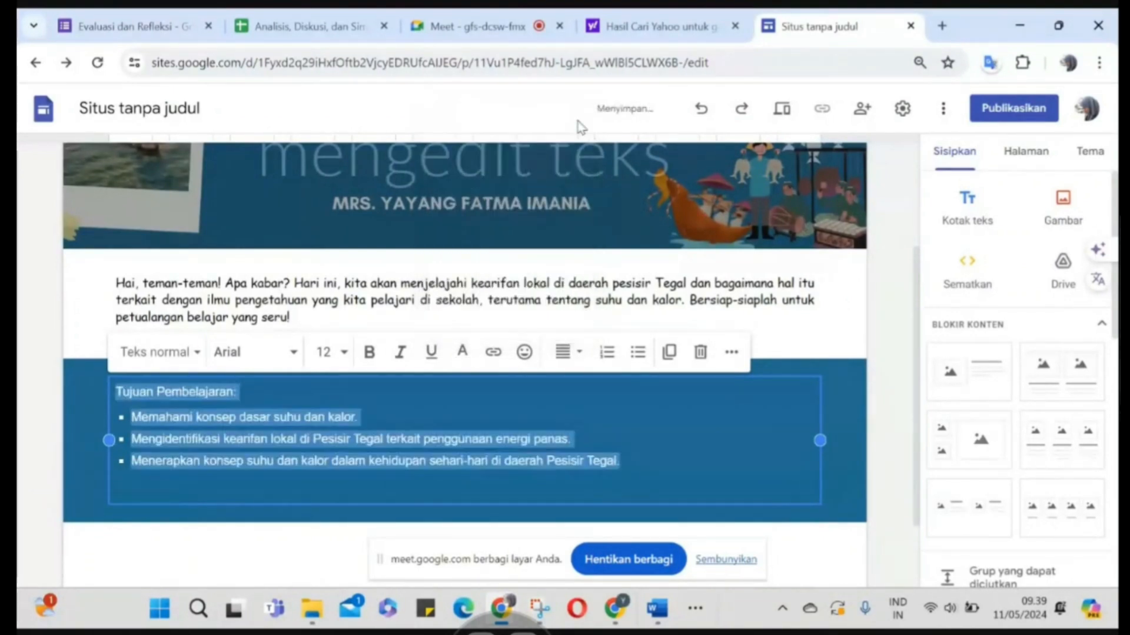
left_click(887, 390)
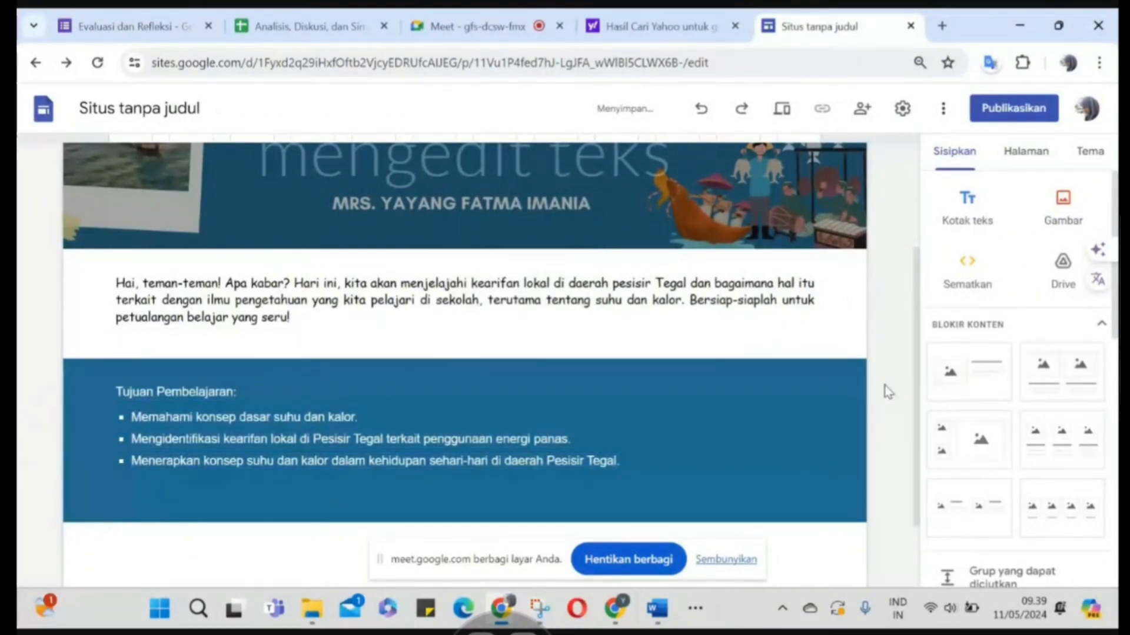
Add a text box below the Tujuan Pembelajaran section and consult the Word document and the finished LKPD site for its content
scroll(883, 390, "down", 2)
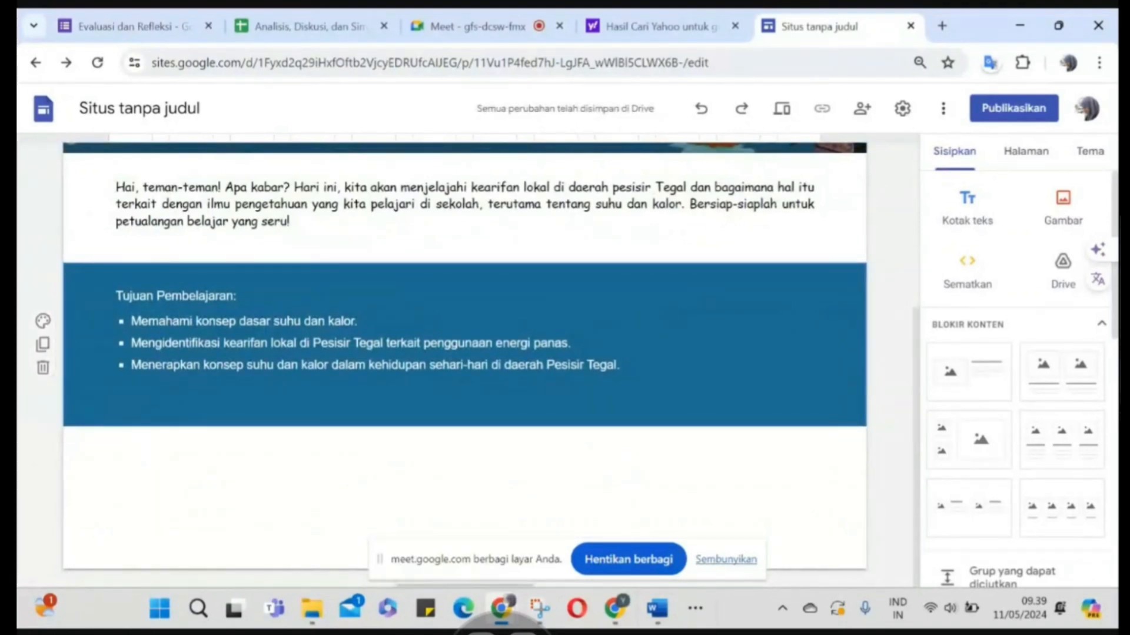
left_click(972, 213)
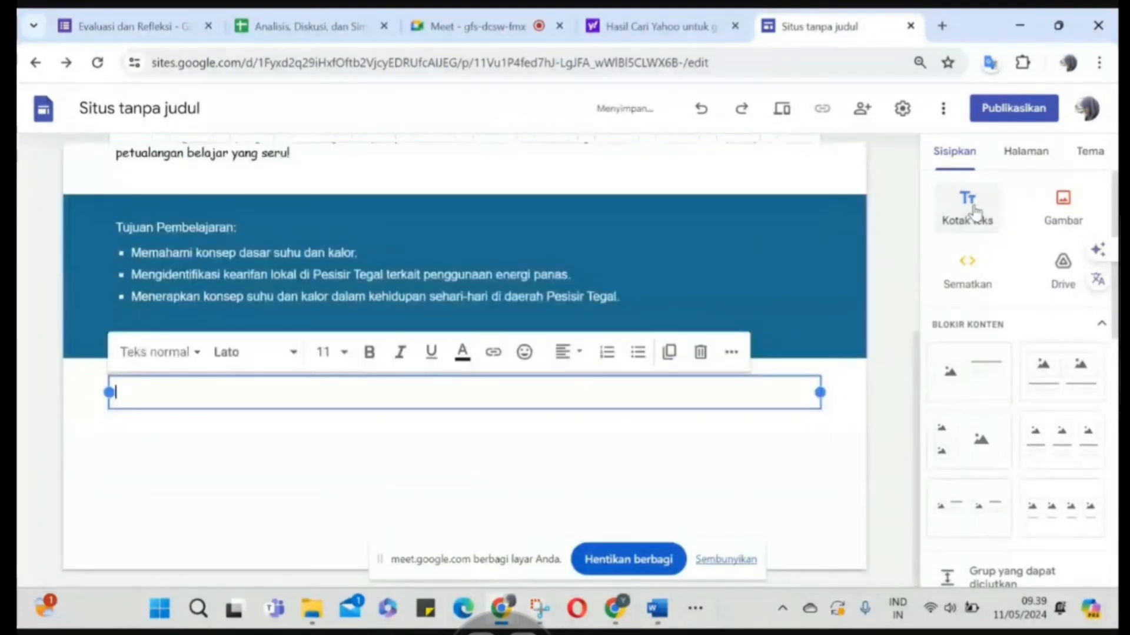
left_click(665, 616)
scroll(542, 406, "down", 10)
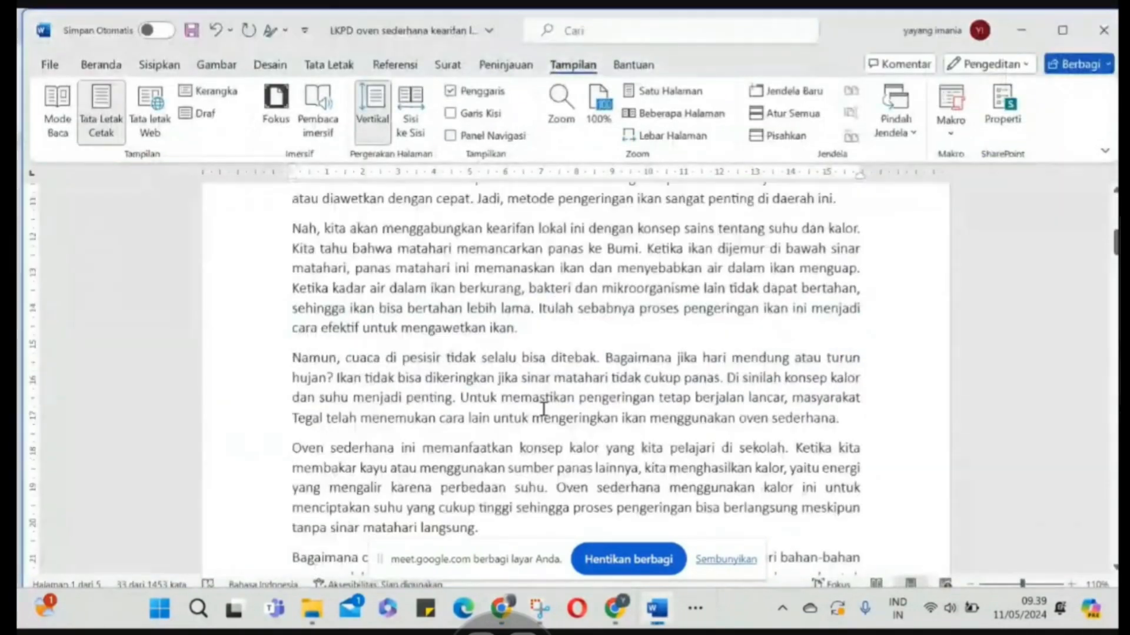
scroll(543, 408, "up", 6)
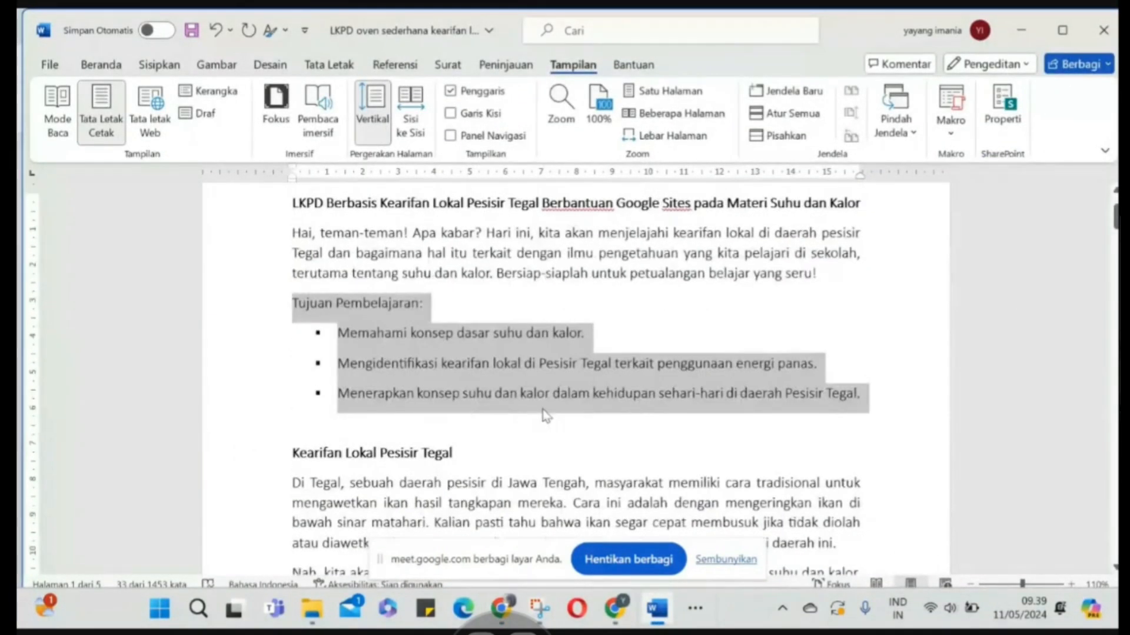
mouse_move(662, 621)
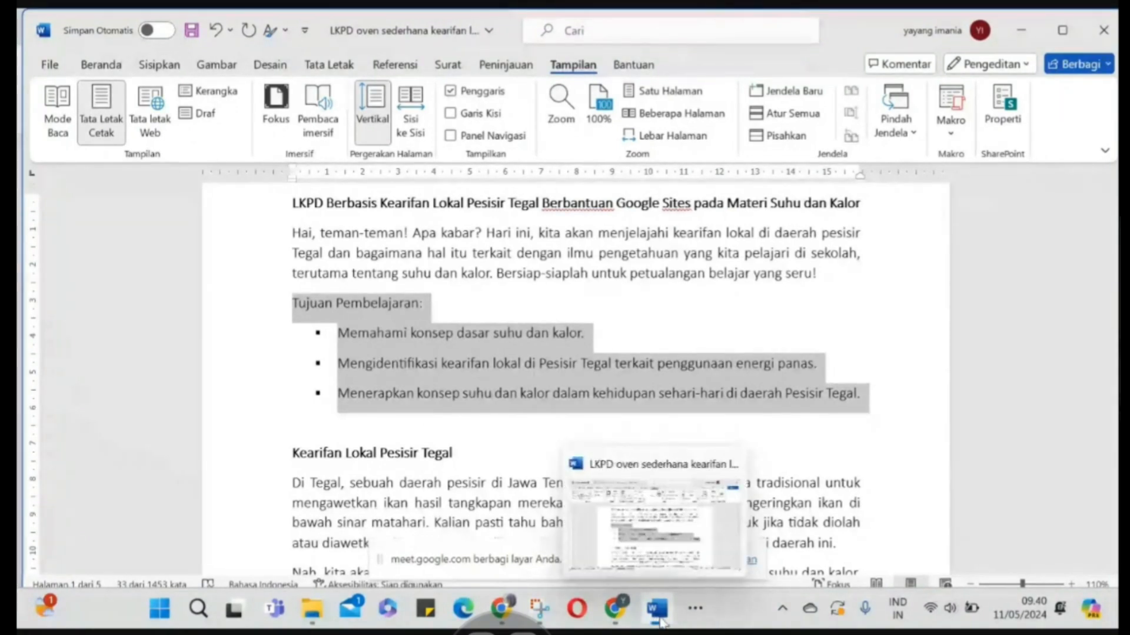
left_click(660, 618)
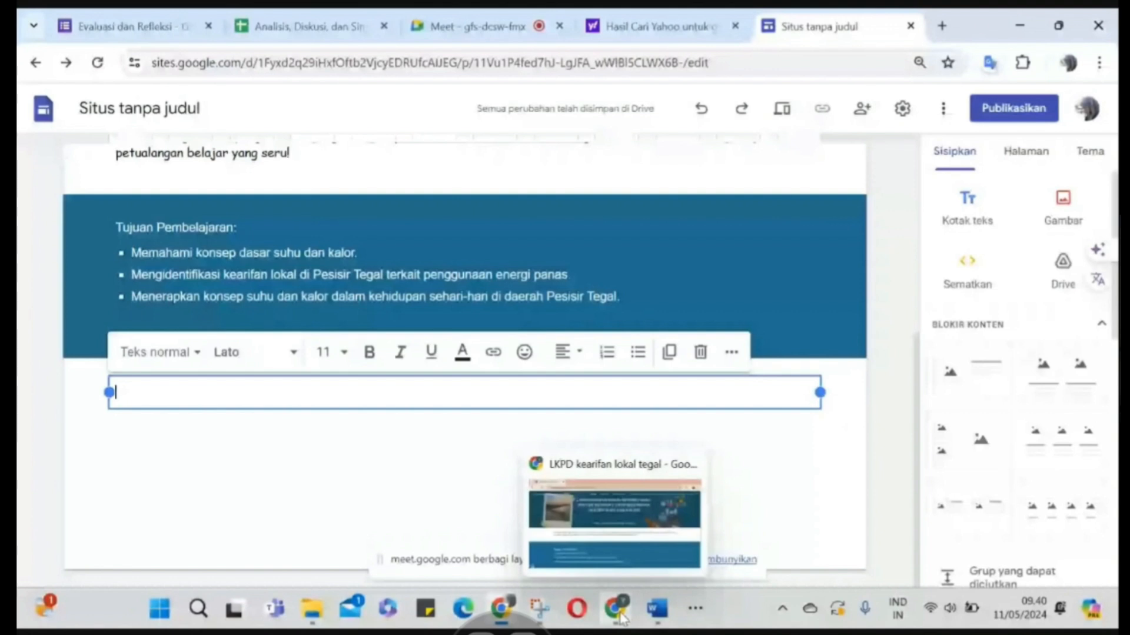
left_click(576, 533)
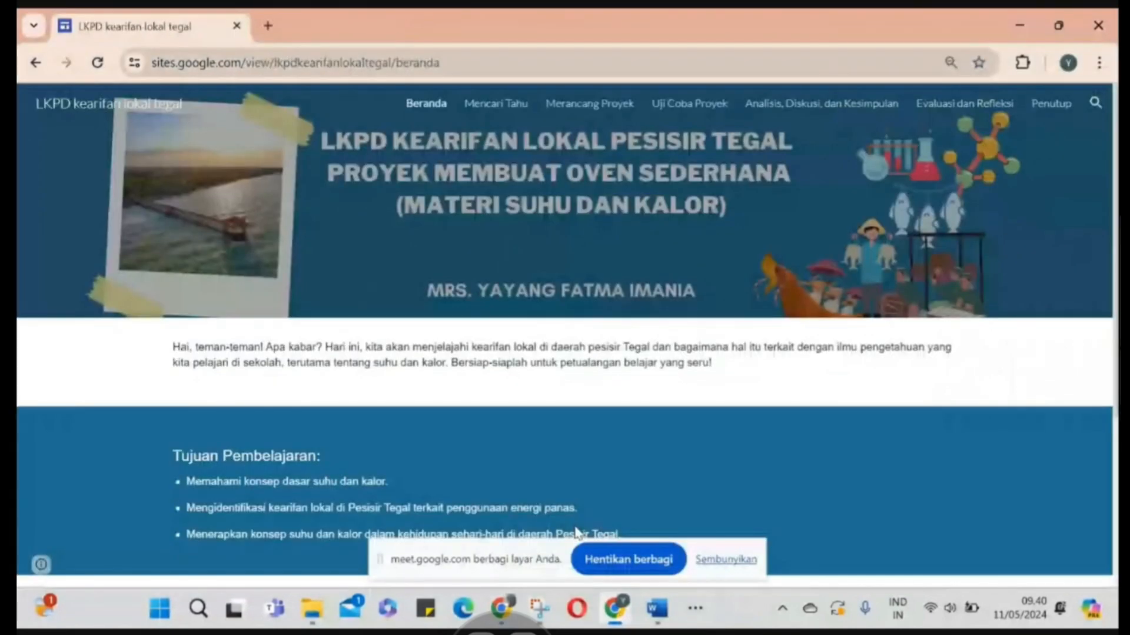
scroll(212, 393, "down", 4)
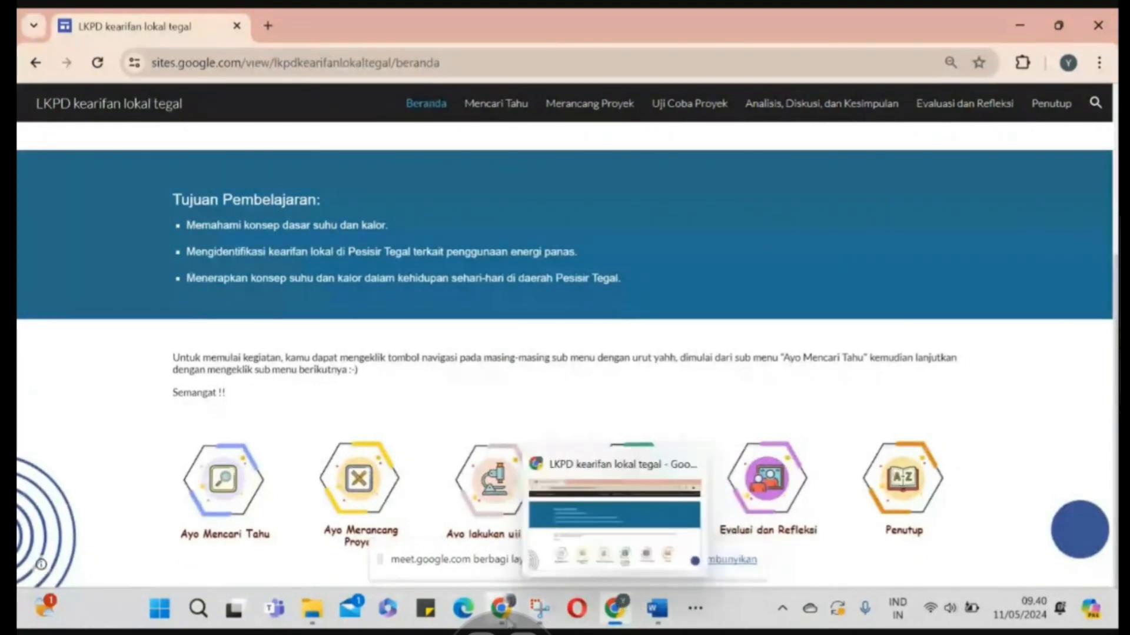
mouse_move(504, 618)
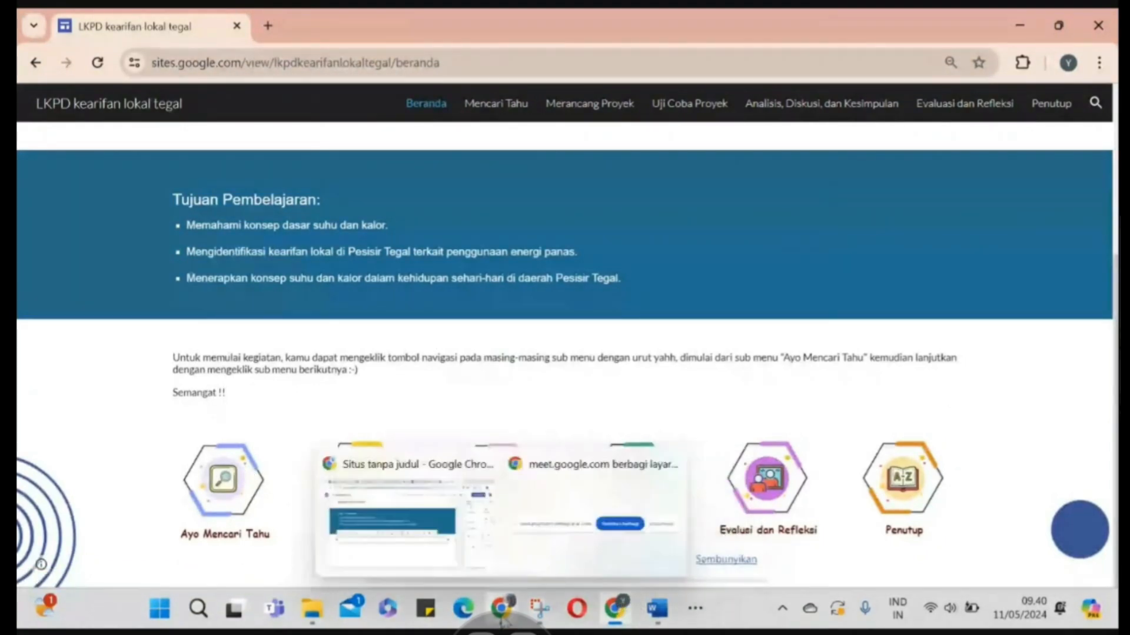
left_click(390, 531)
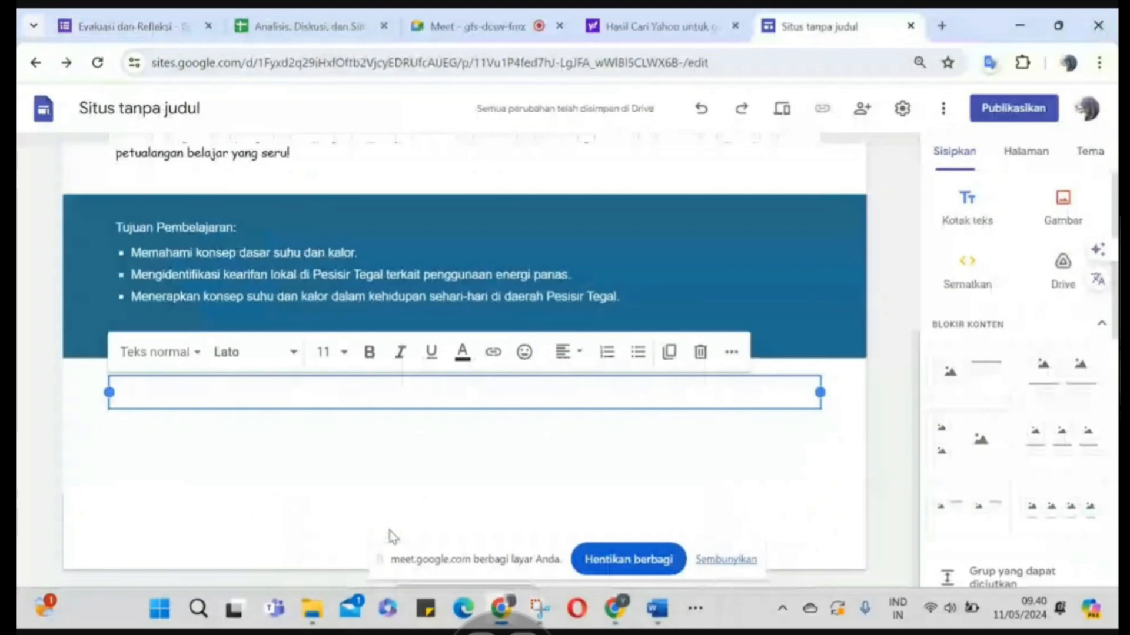
type("Menu")
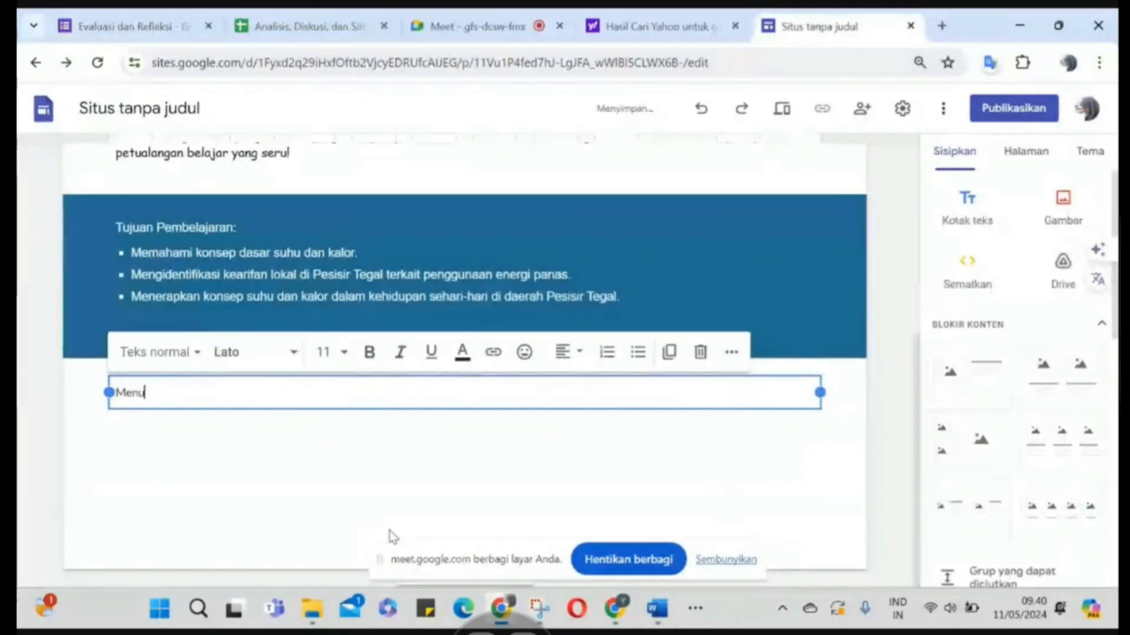
key("BackSpace")
key("BackSpace")
key("BackSpace")
key("BackSpace")
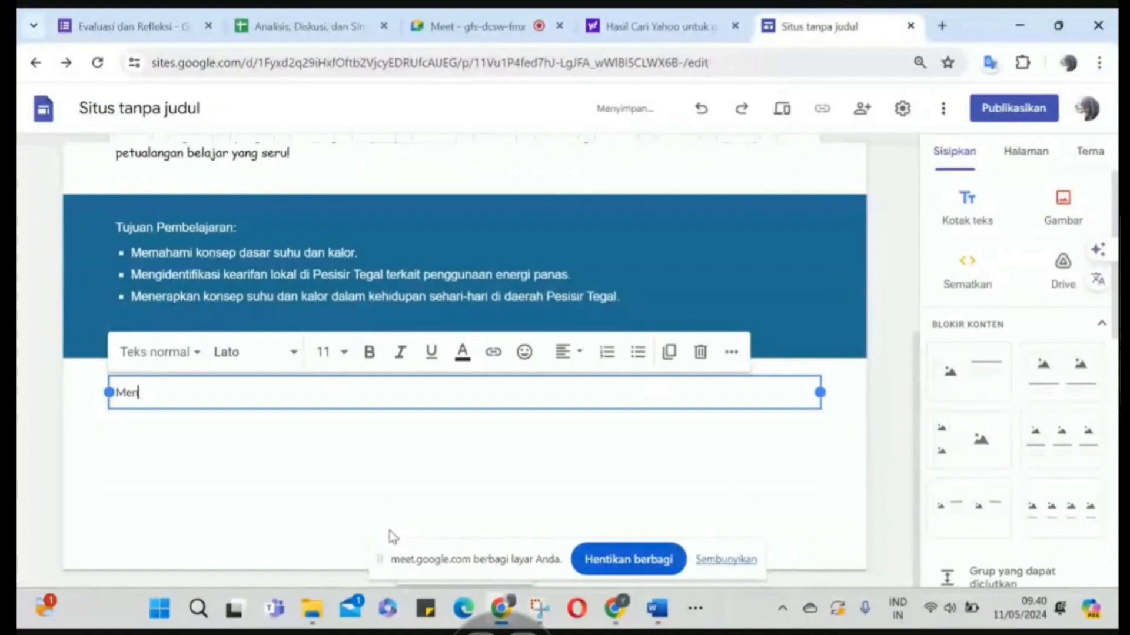
Write in the new text box: Silahkan klik menu berikut untuk mengantarkan kamu ke tahapan proyek dimulai dari menu "ayo mencari tahu" dan dilanjutkan dengan menu selanjutnya..
type("Silahkan")
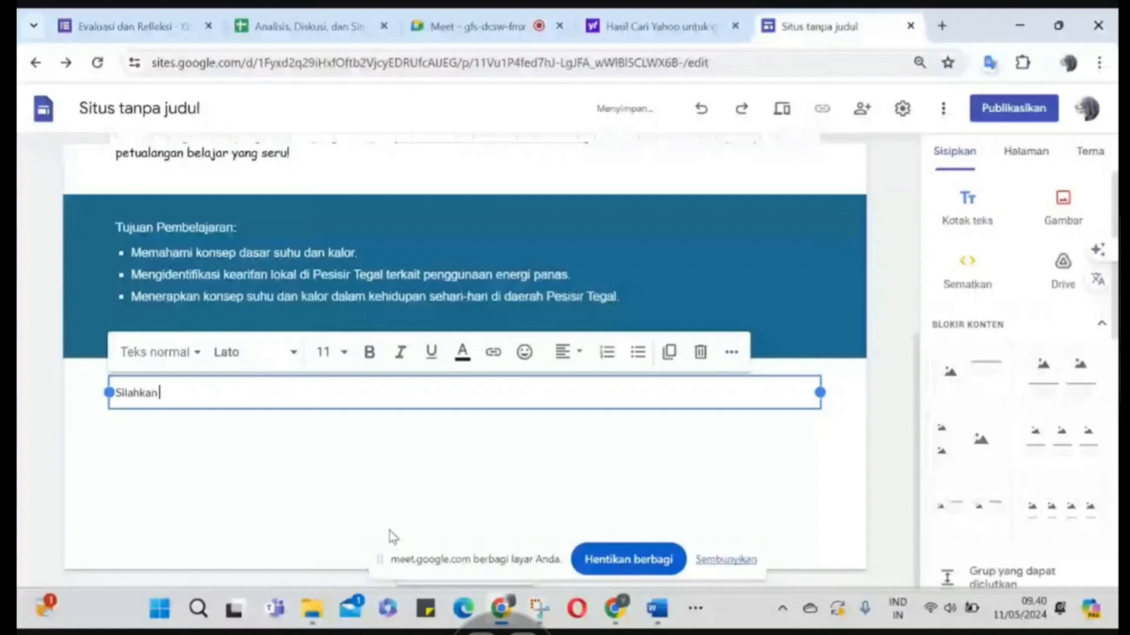
type(" klik menu berikut untuk mengan")
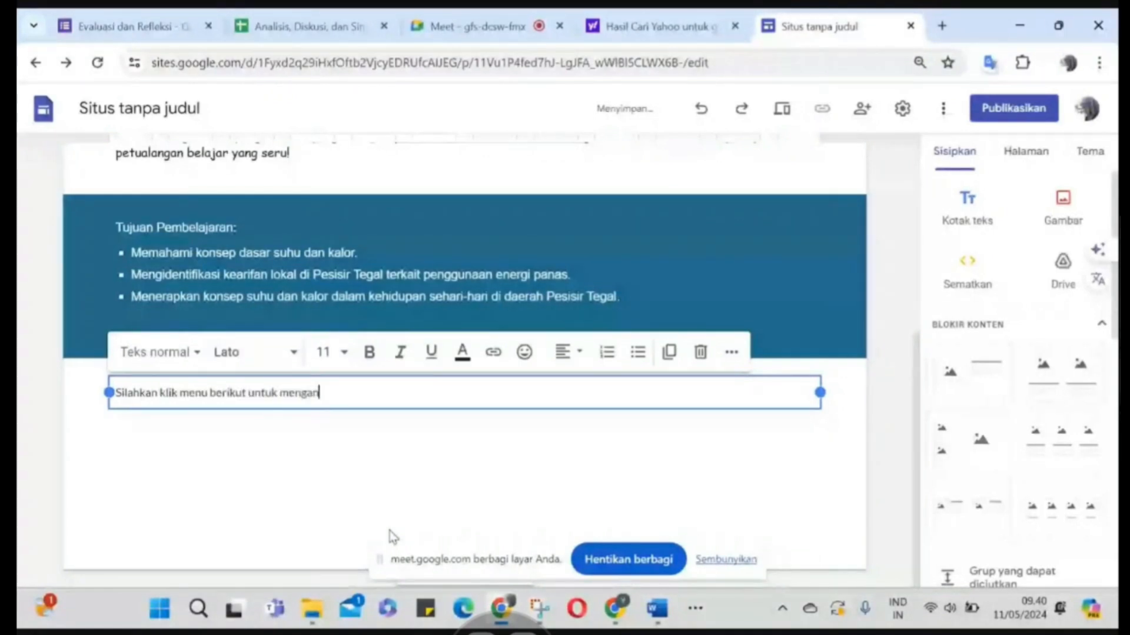
type("tarkan kamu ke tahapan proyek dimulai dari menu \"ayo mencari tahu\" dan dilanjutkan dengan menu selanjutnya...")
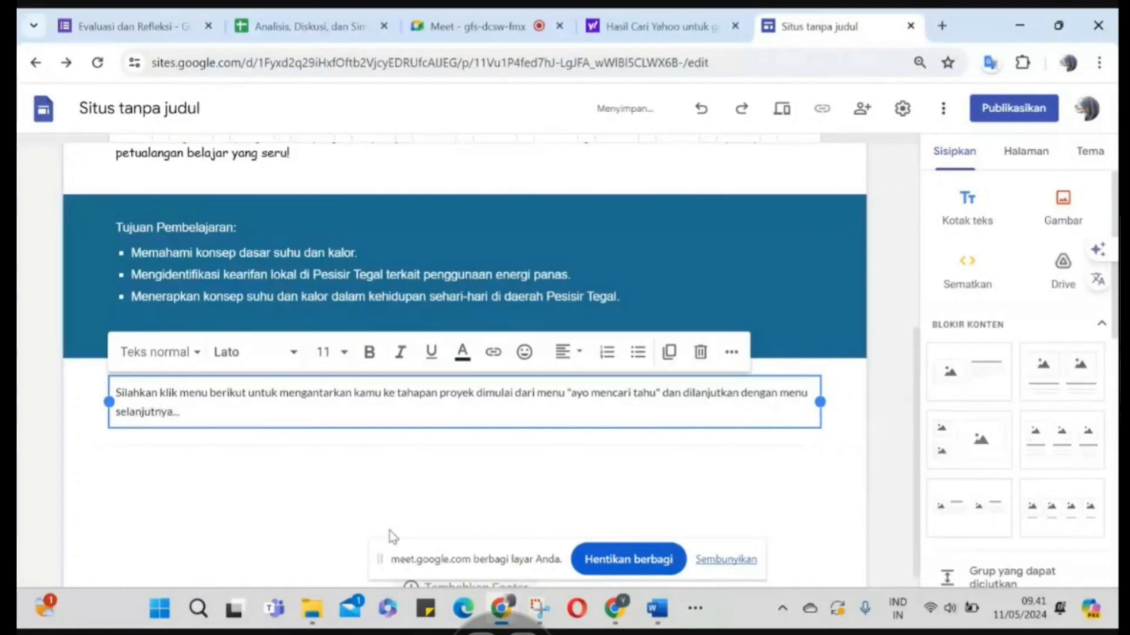
left_click(856, 438)
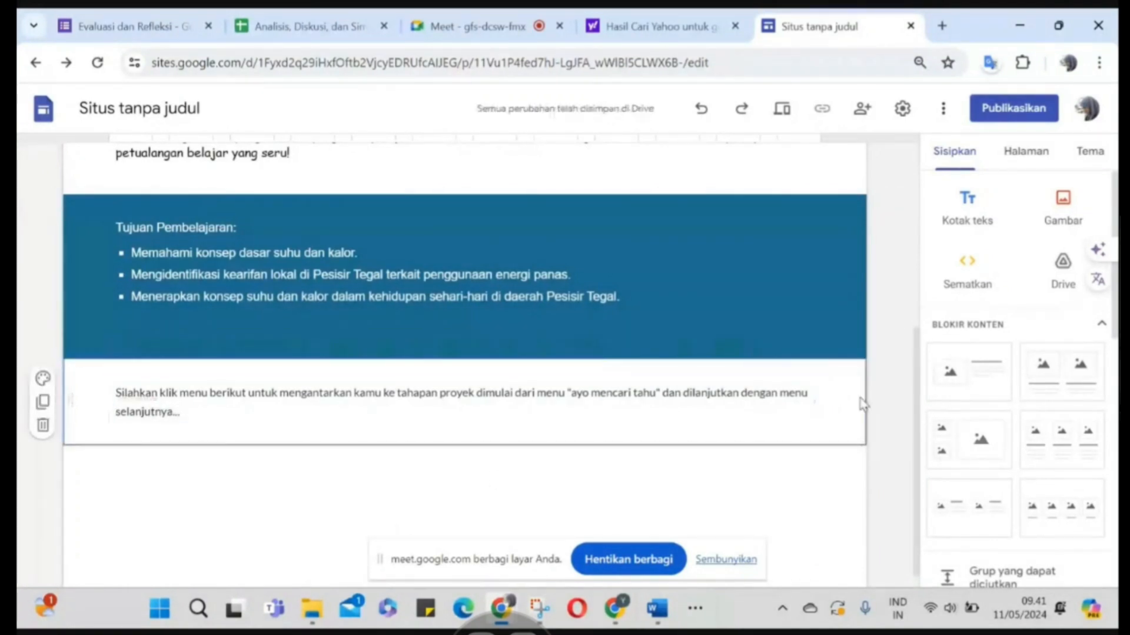
Add another empty text box below the instruction paragraph about the project menus
left_click(969, 223)
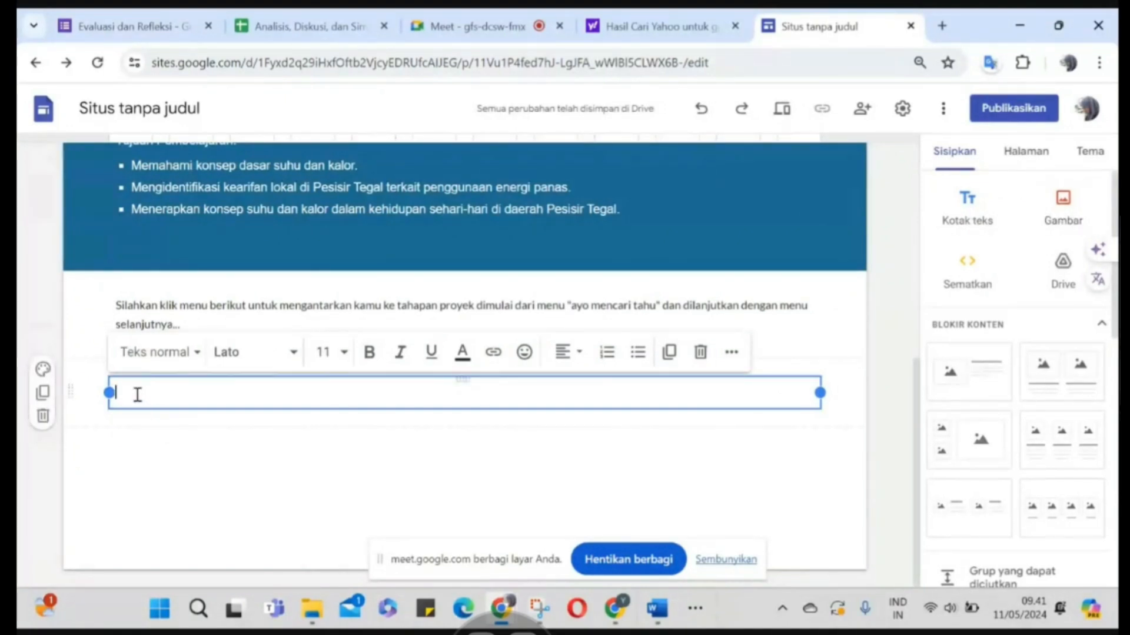
scroll(950, 415, "down", 5)
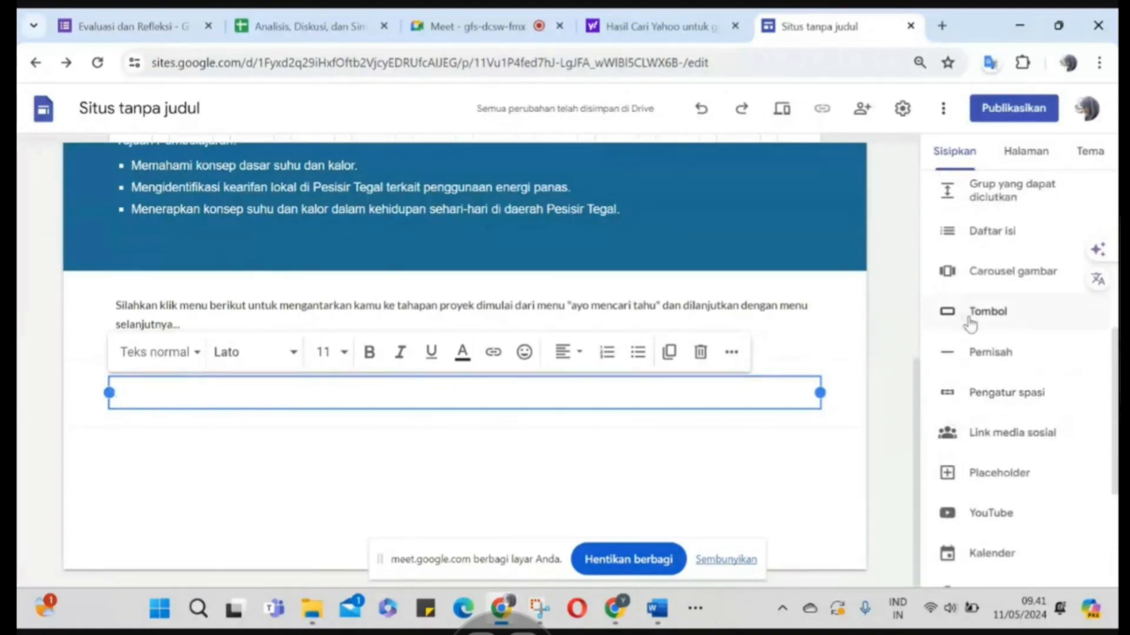
scroll(970, 322, "up", 5)
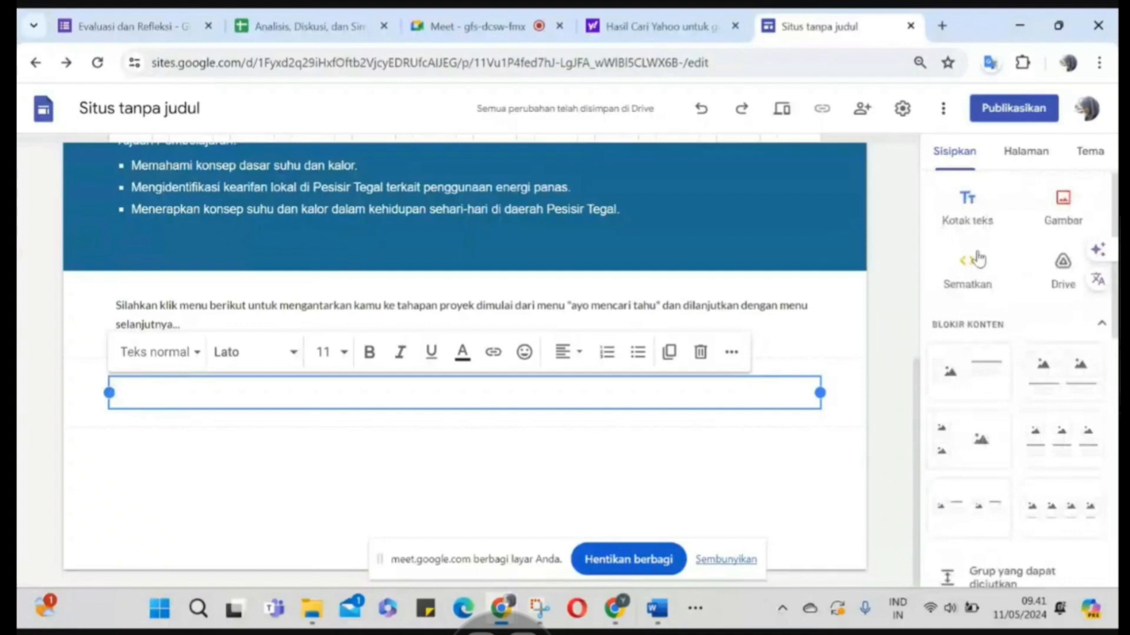
scroll(1023, 289, "down", 5)
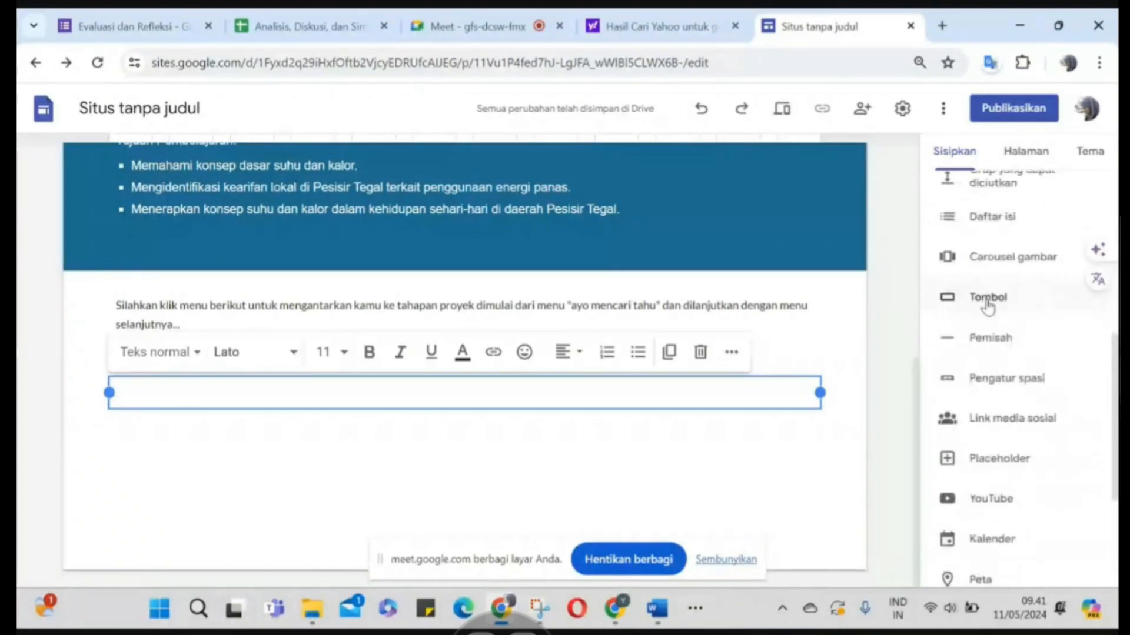
left_click(987, 298)
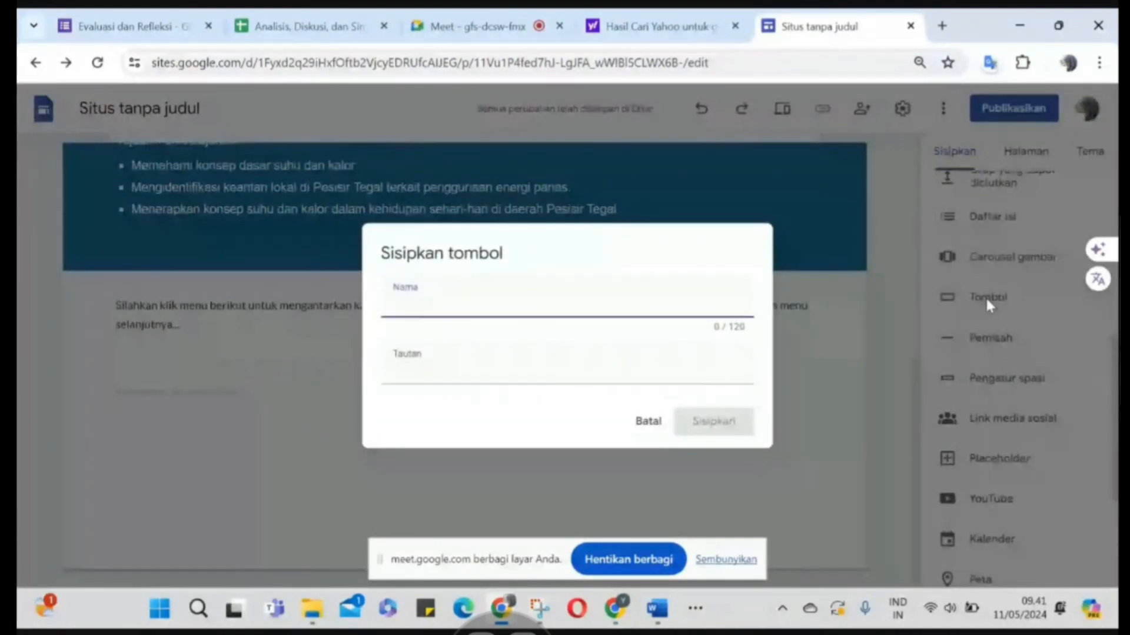
type("Ayo Me")
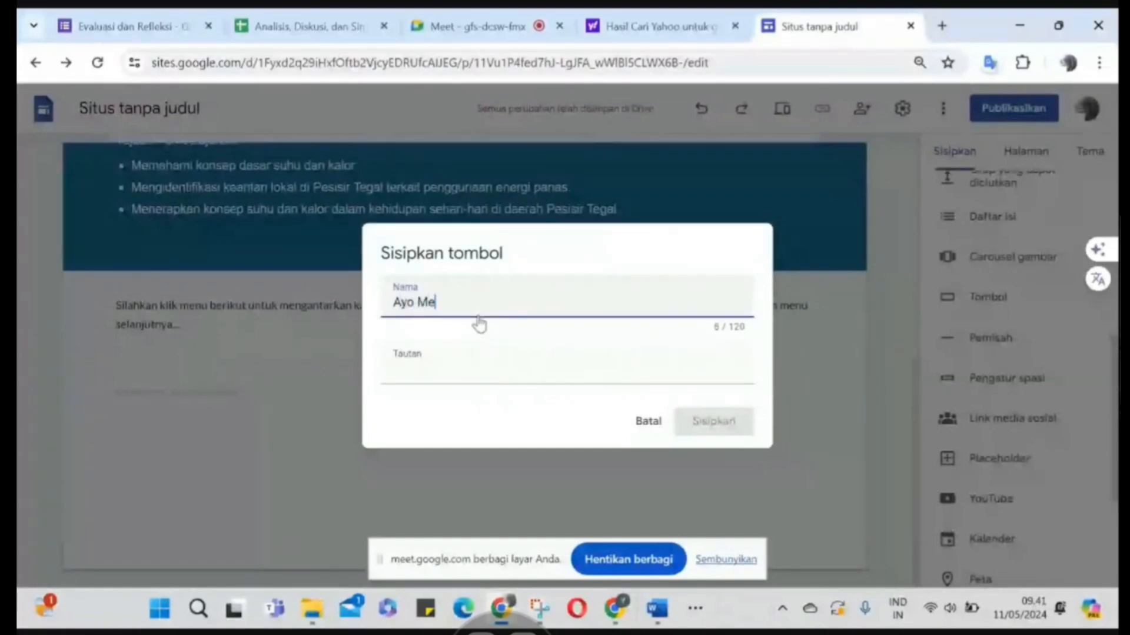
type("ncari T")
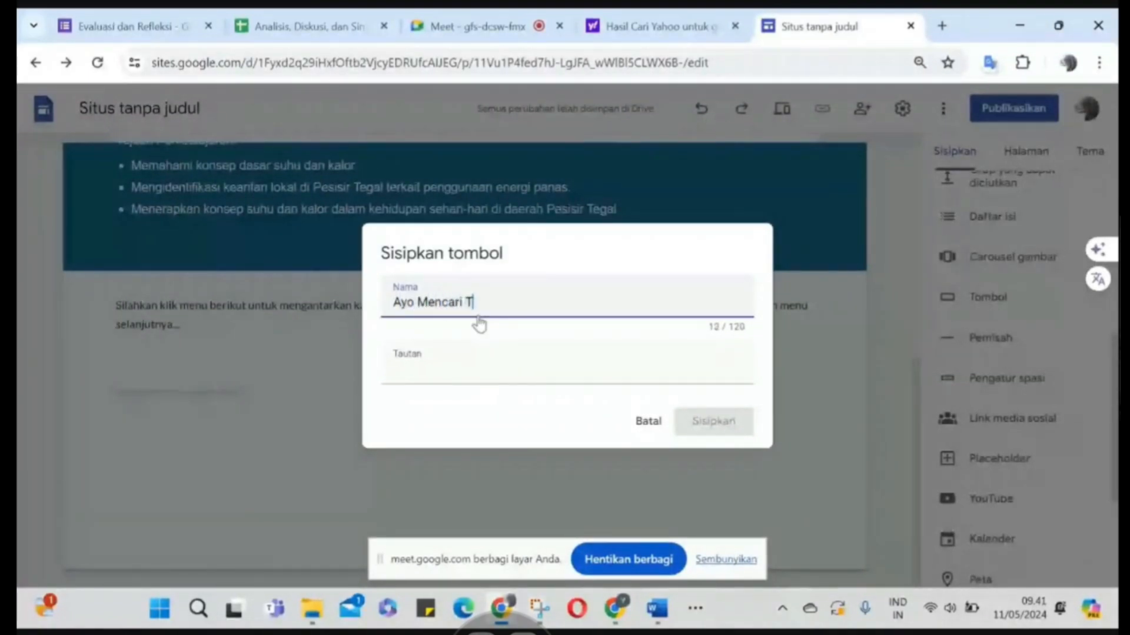
type("ahua")
left_click(450, 374)
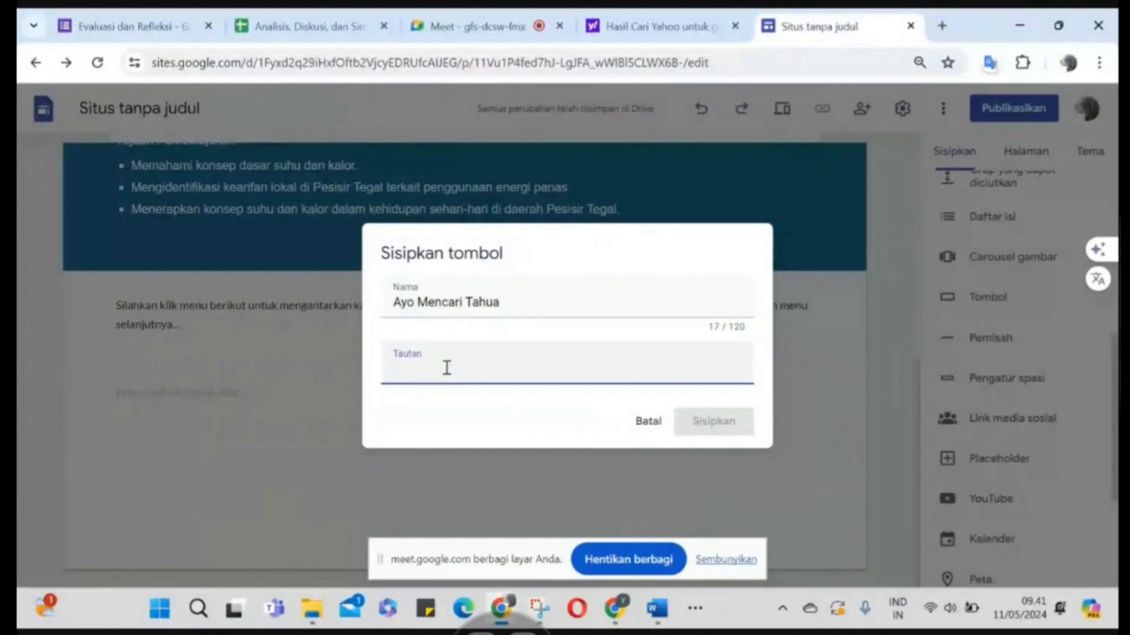
left_click(649, 423)
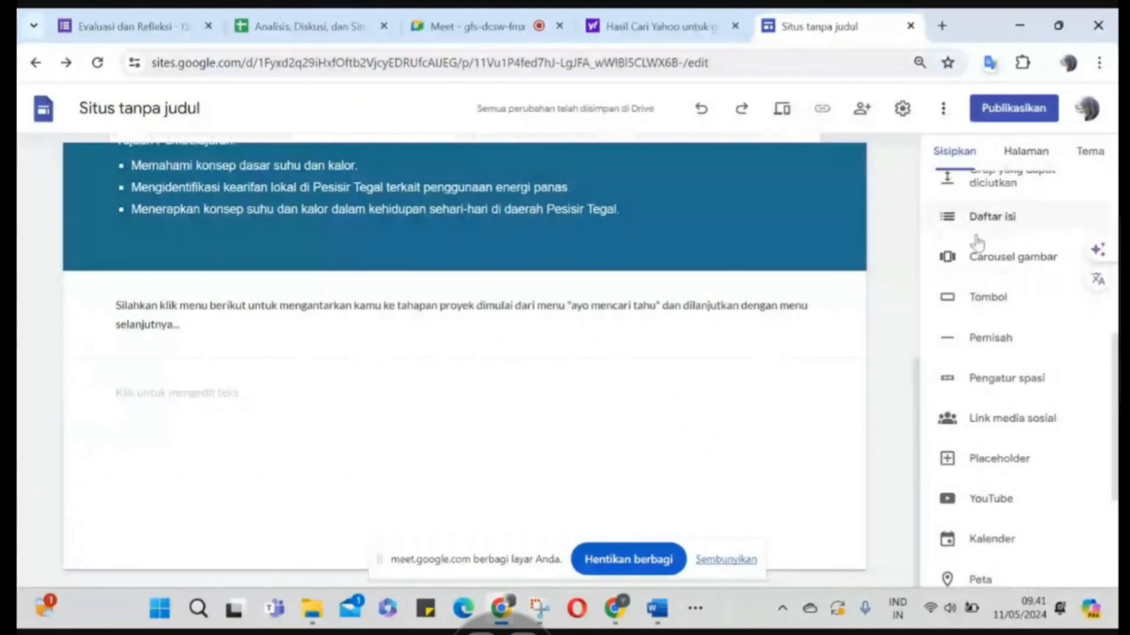
Create a new page named "Ayo mencari tahu" in the site
scroll(977, 241, "up", 4)
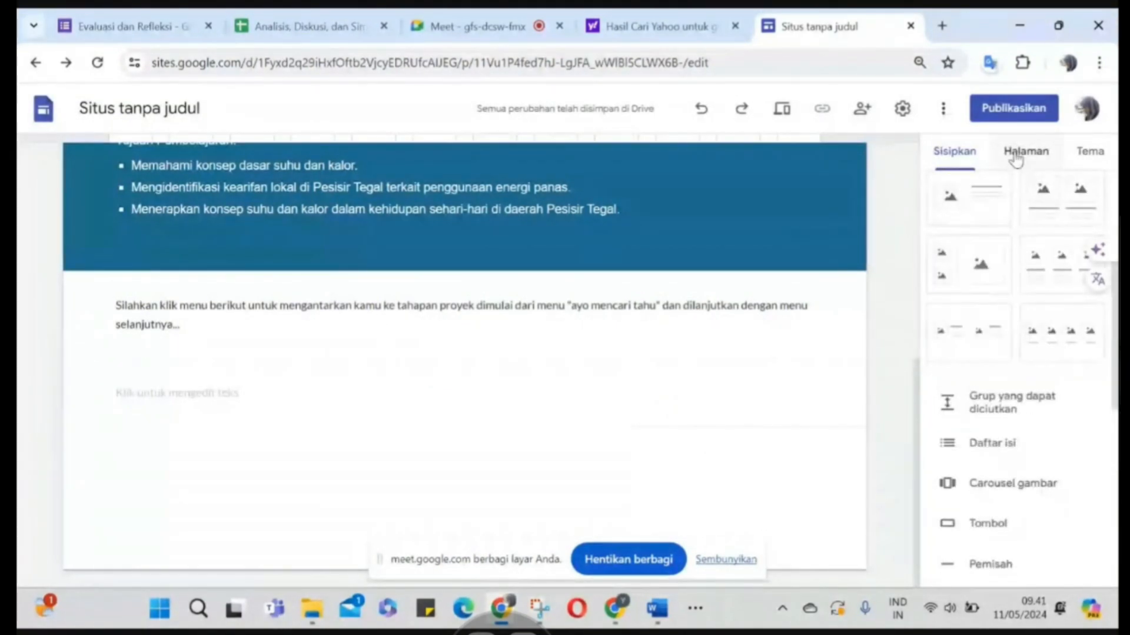
left_click(1016, 158)
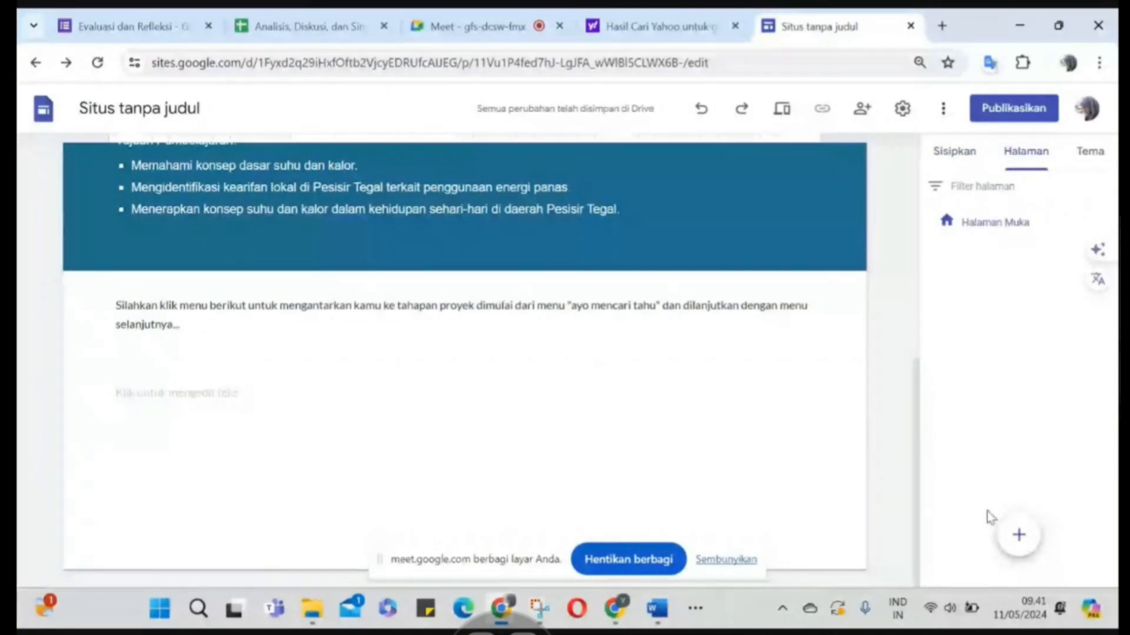
mouse_move(1017, 541)
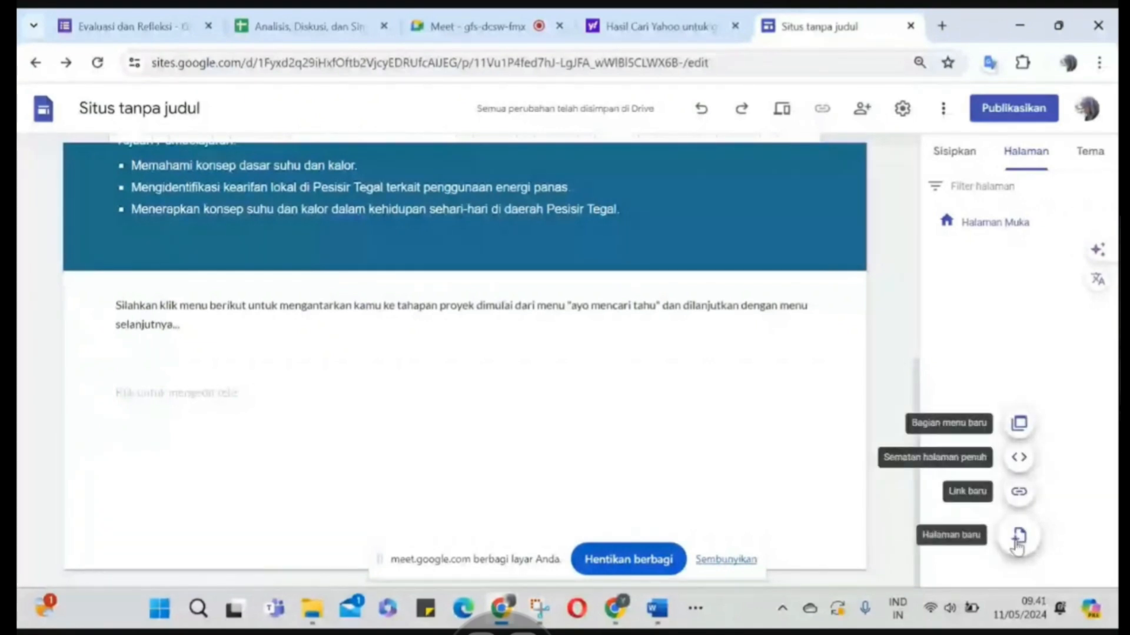
left_click(1017, 538)
type("Ay")
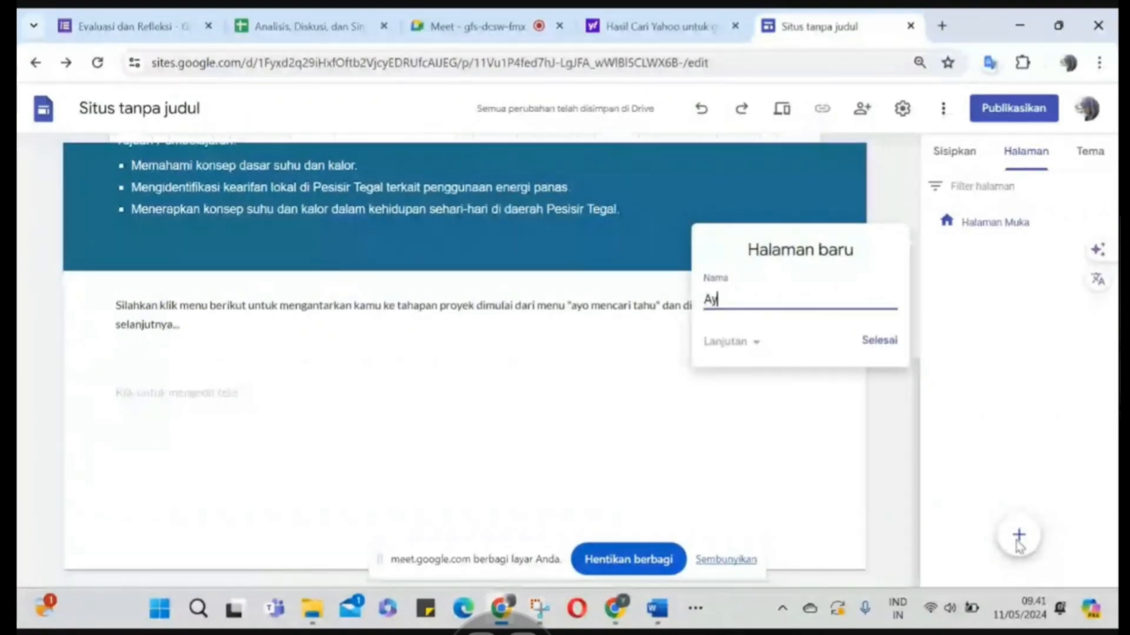
type("o mencari tahu")
left_click(879, 340)
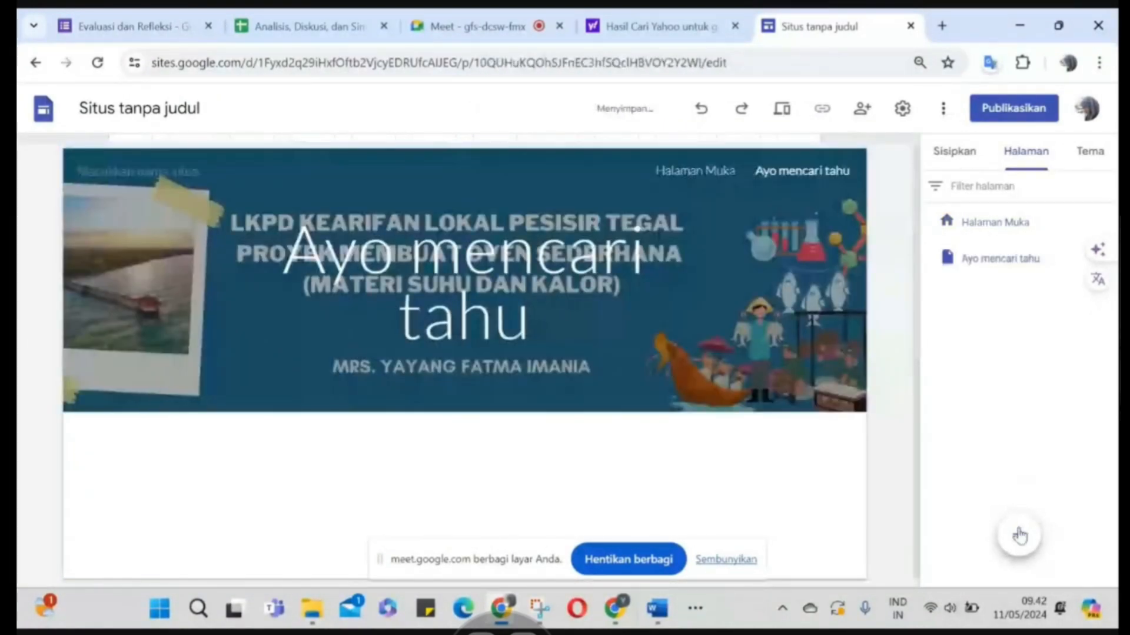
Create another new page named "Merancang Proyek" in the site
mouse_move(1020, 544)
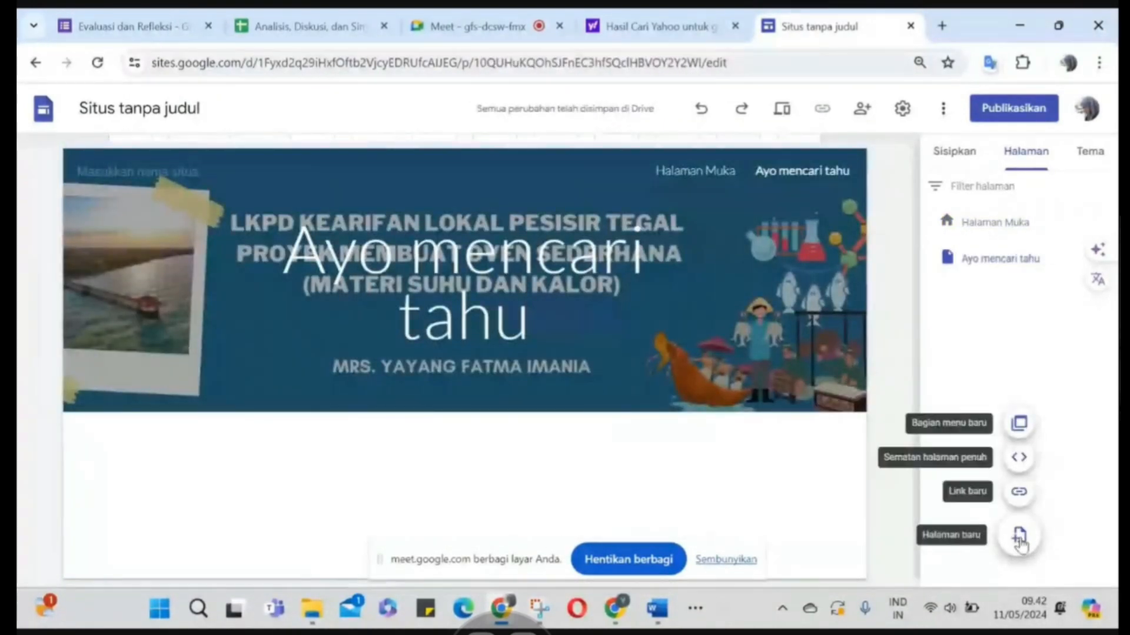
left_click(1020, 539)
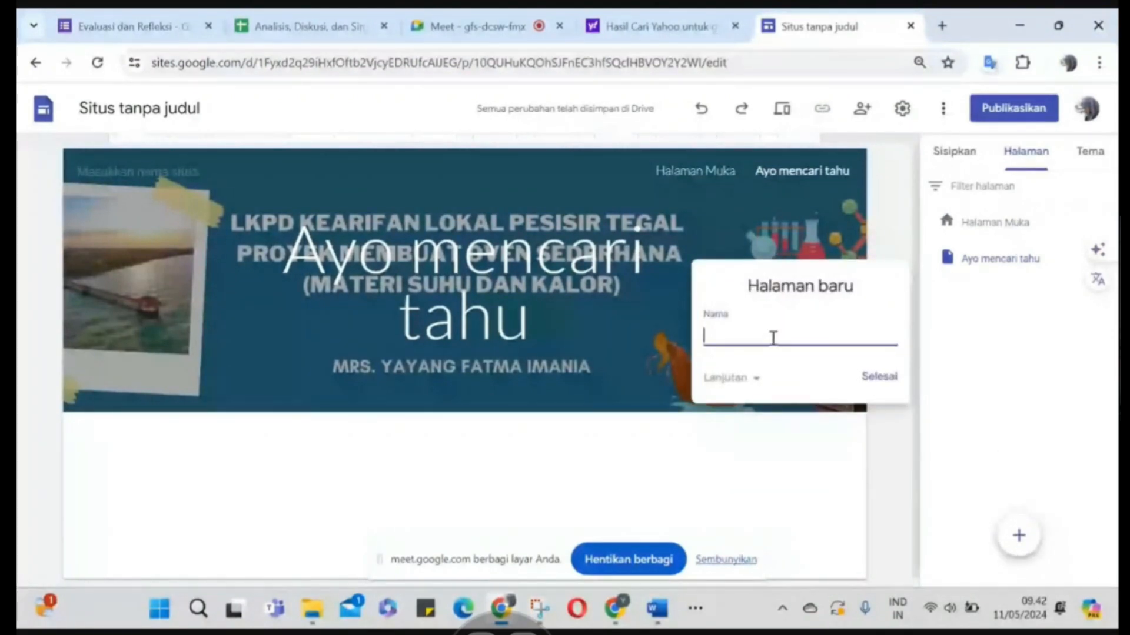
type("Merancang")
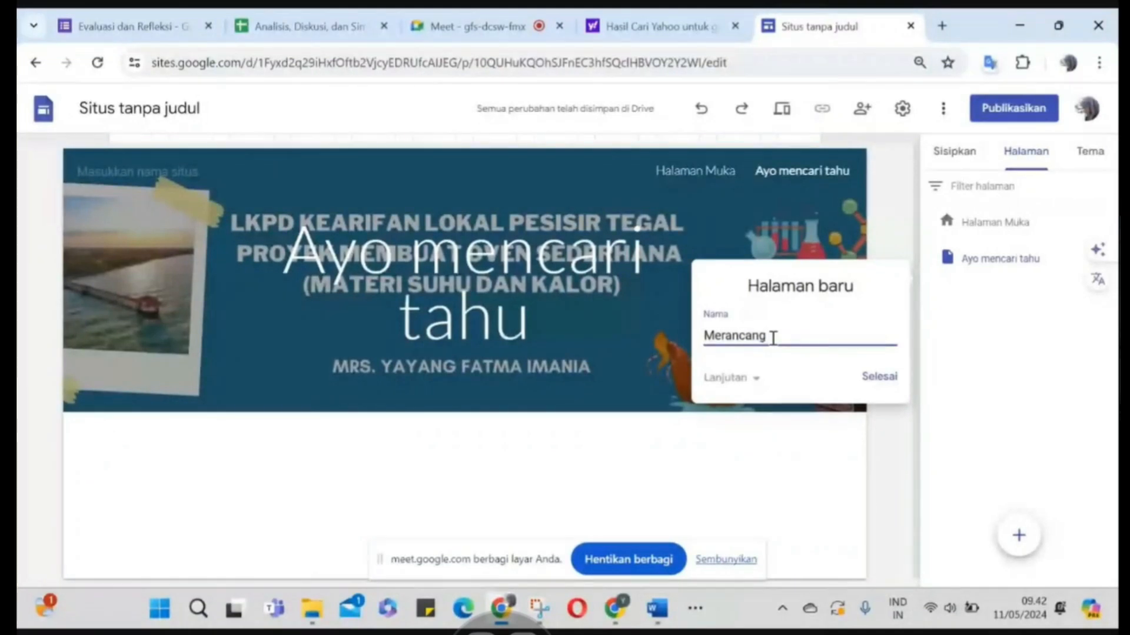
type(" Proyek")
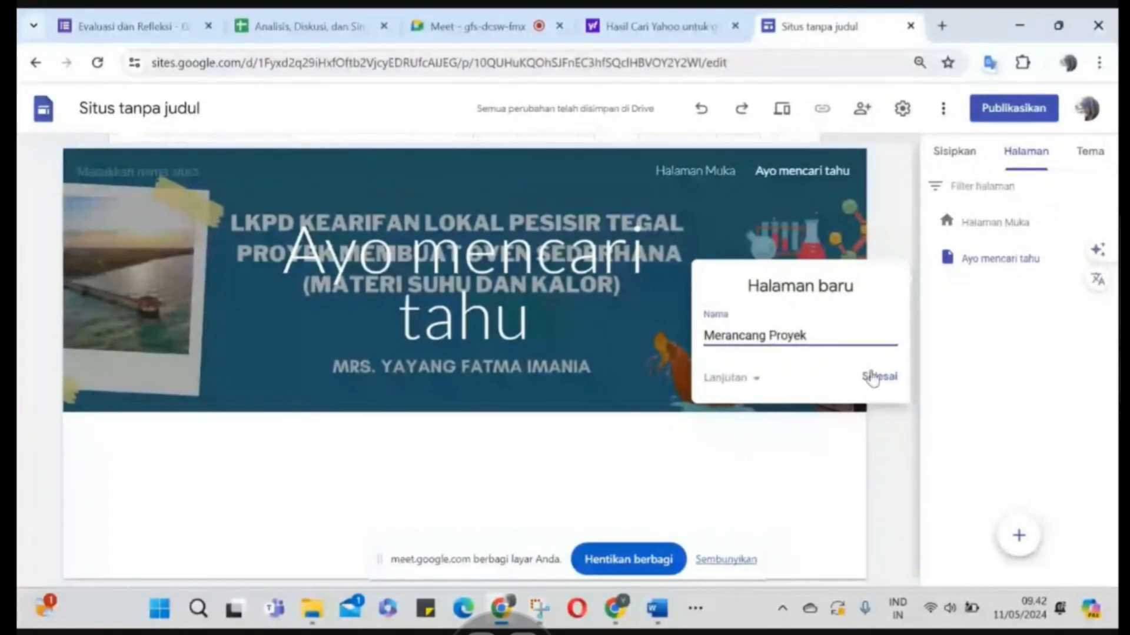
left_click(877, 377)
mouse_move(1032, 552)
left_click(999, 270)
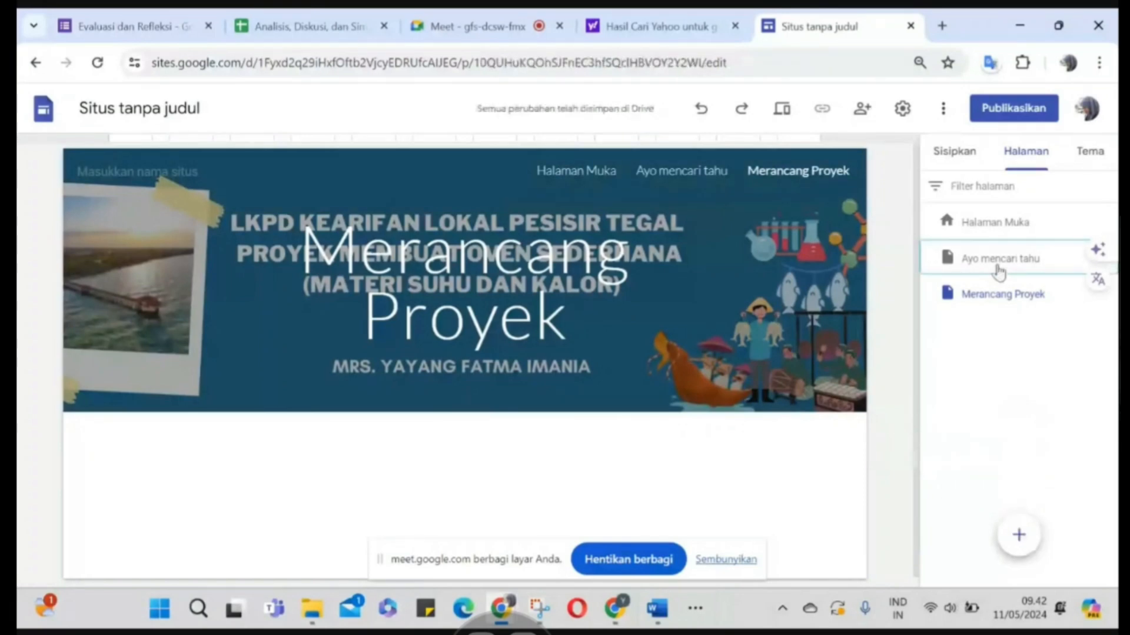
On the home page, insert a button named "Ayo Mencari tahu" linked to the Ayo mencari tahu page, and widen it to fit its label
left_click(979, 224)
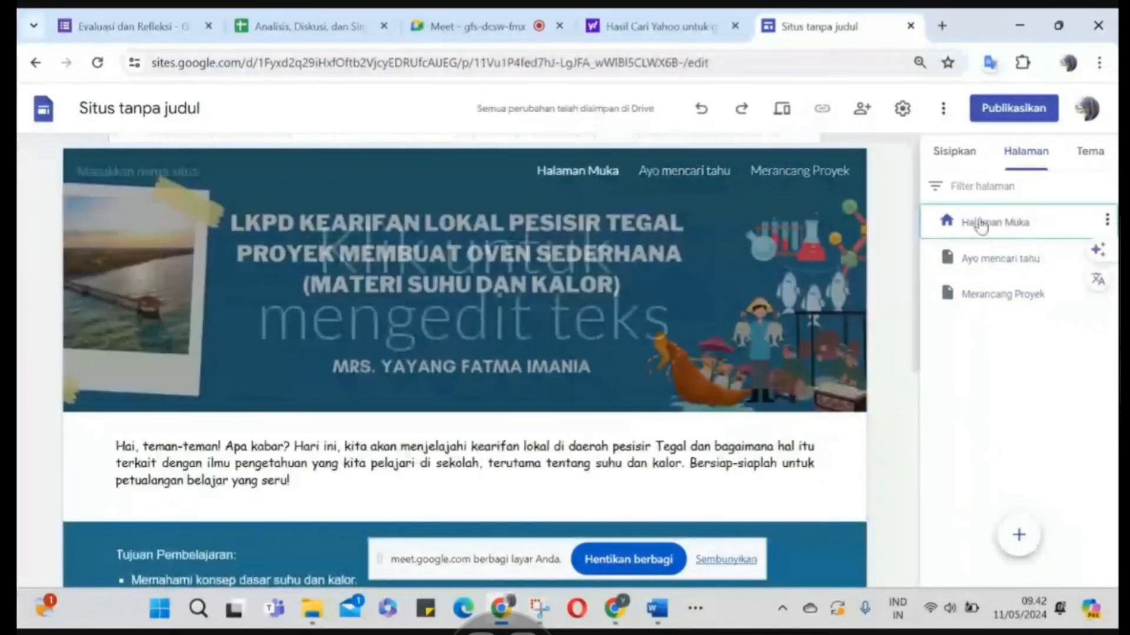
scroll(222, 479, "down", 5)
left_click(200, 483)
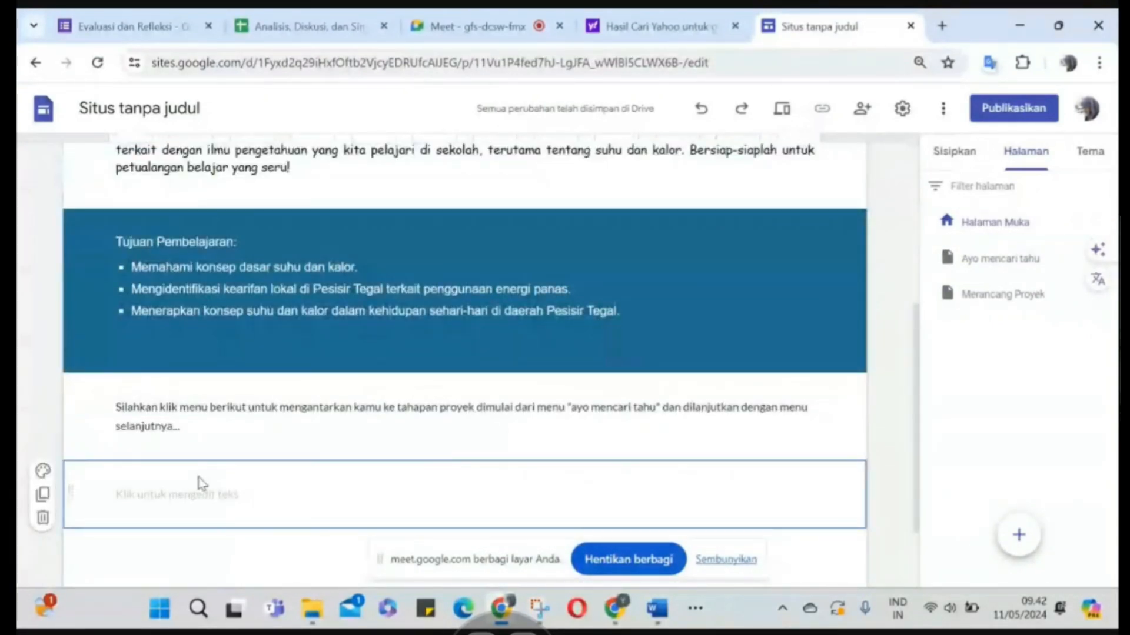
left_click(955, 154)
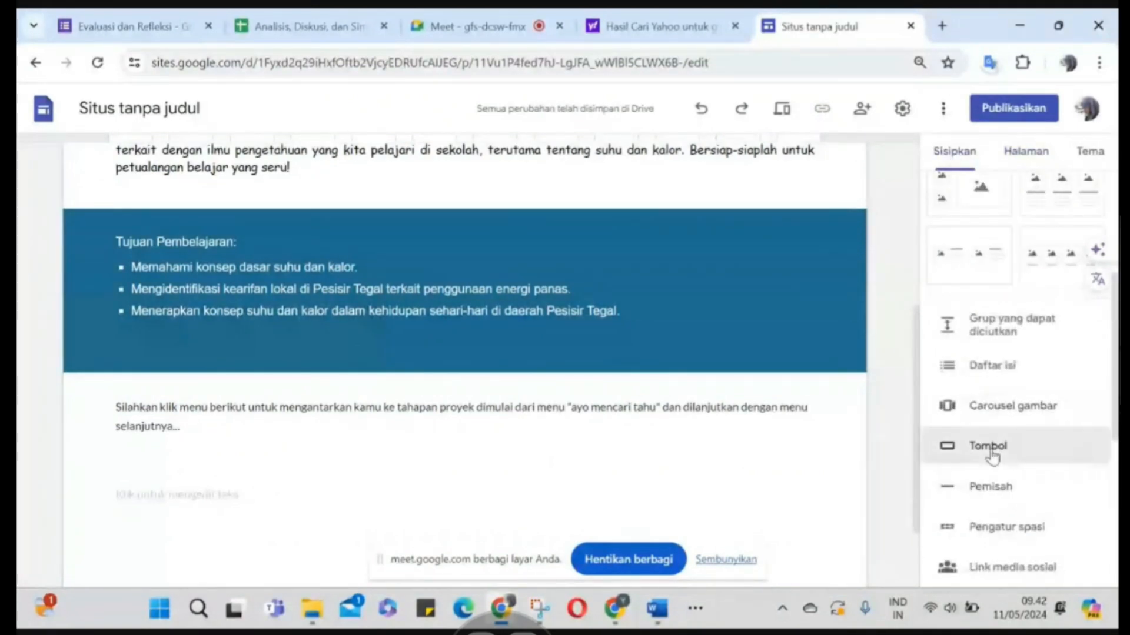
left_click(992, 452)
type("A")
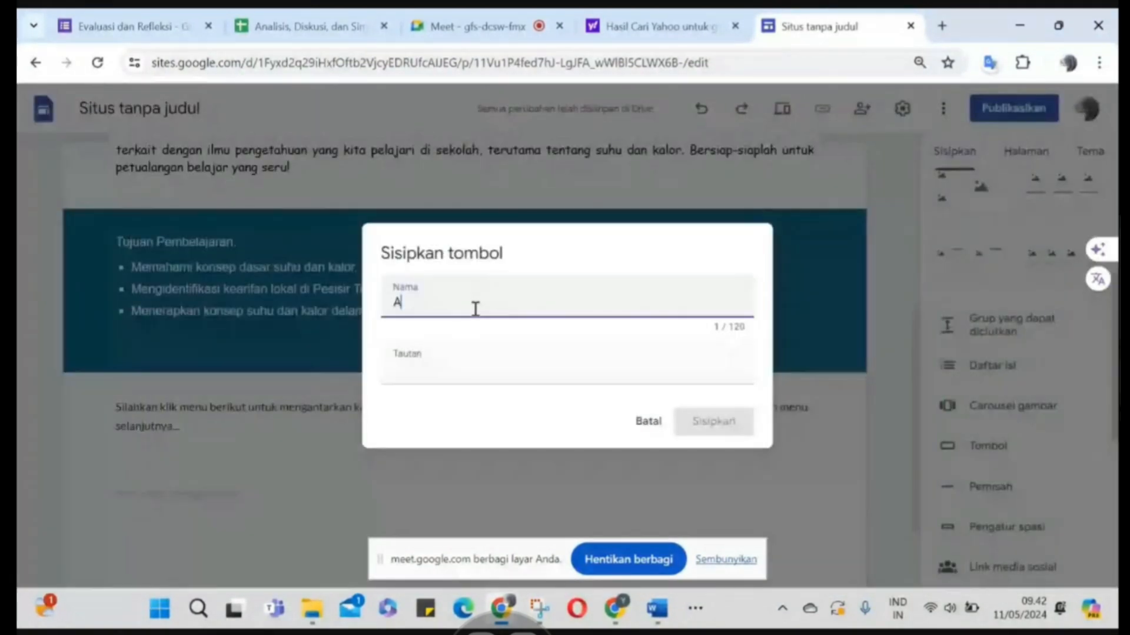
type("yo Mencari tahu")
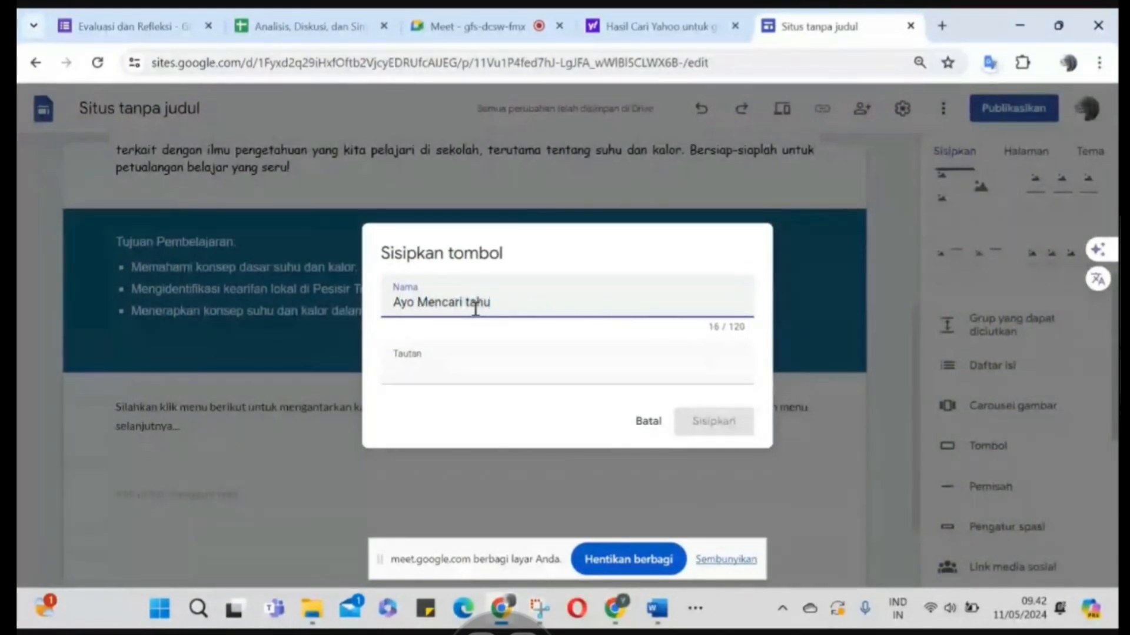
left_click(446, 371)
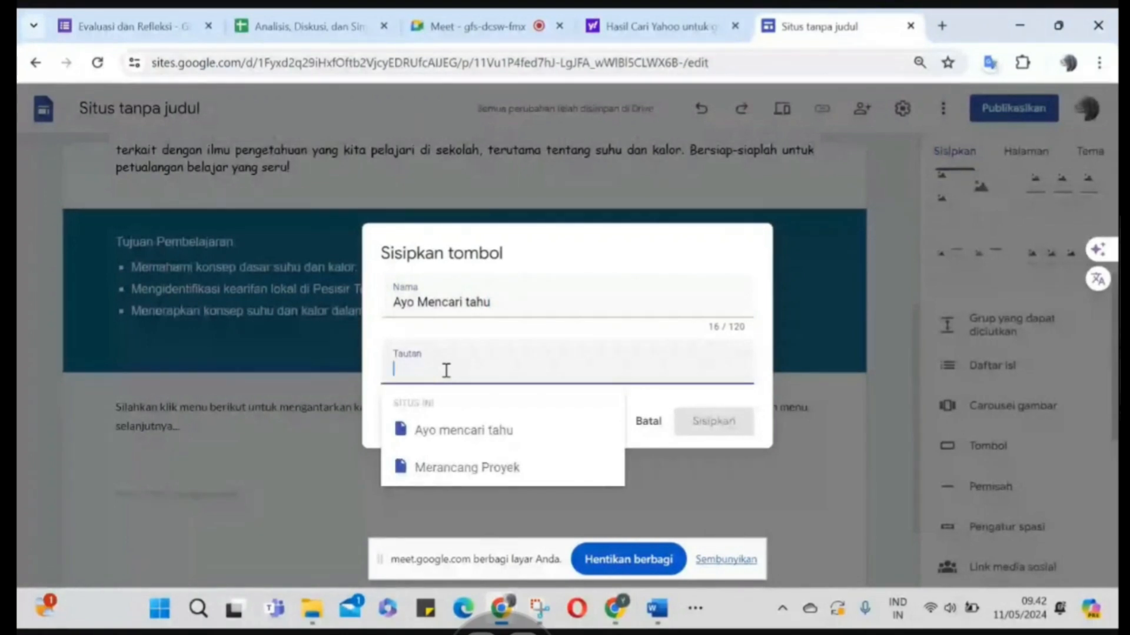
left_click(474, 434)
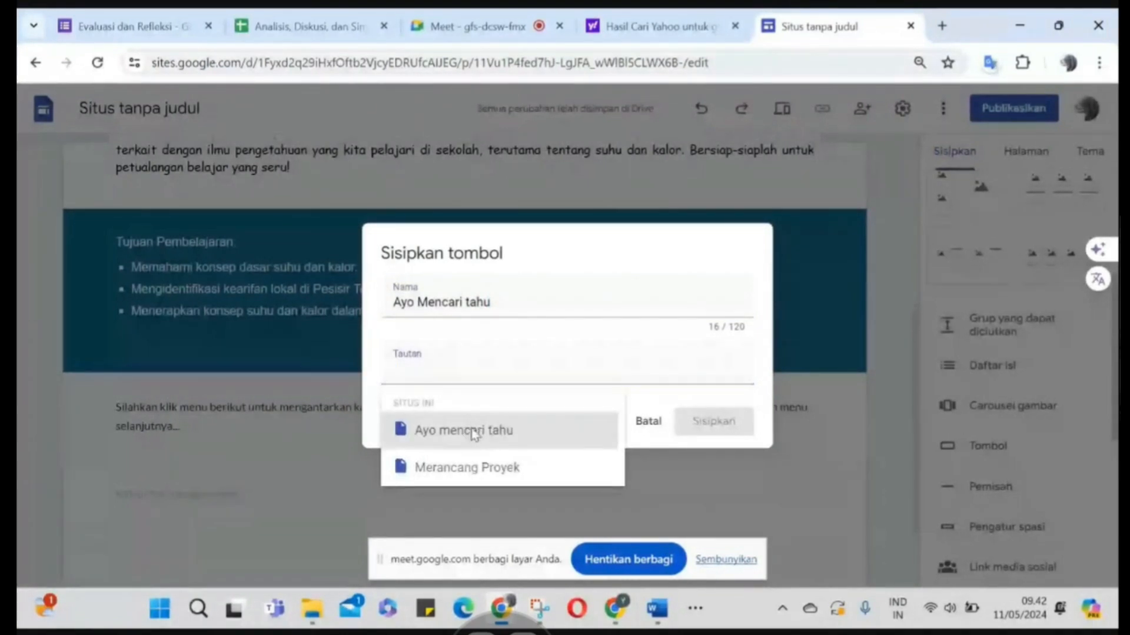
left_click(714, 421)
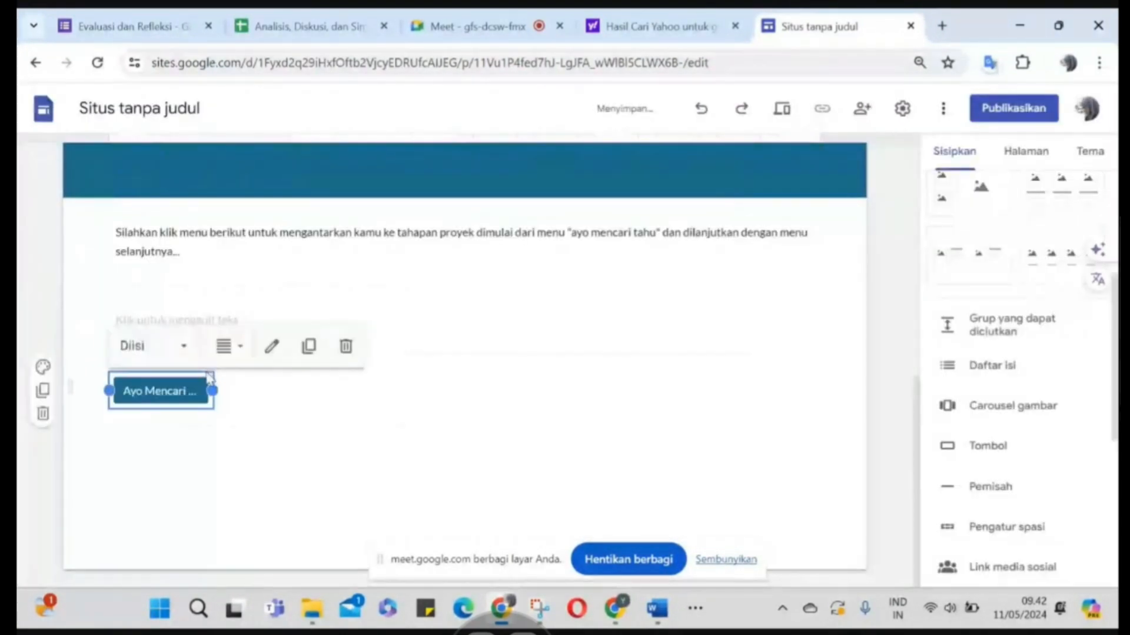
left_click_drag(209, 377, 356, 412)
left_click(394, 417)
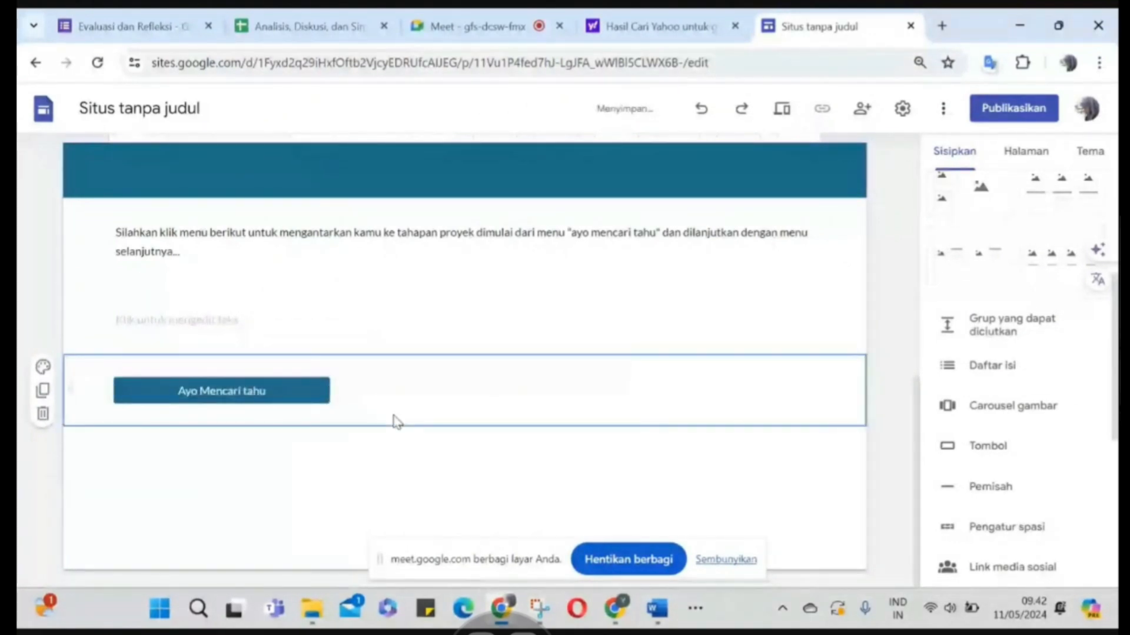
Insert a second button named "Merancang Proyek" linked to the Merancang Proyek page
left_click(994, 446)
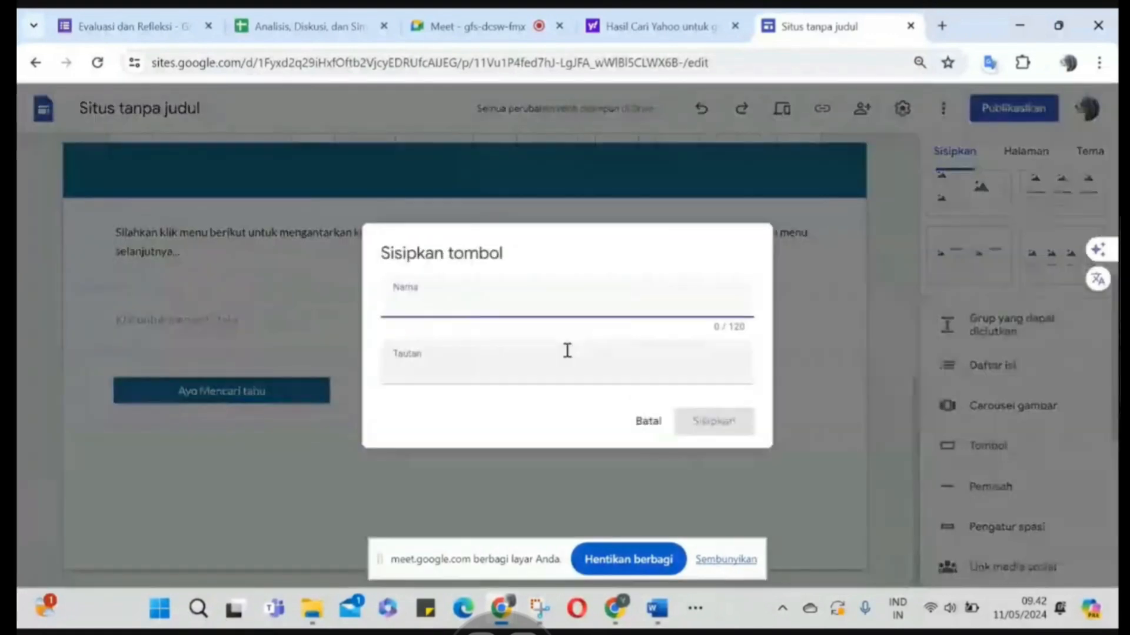
type("Mera")
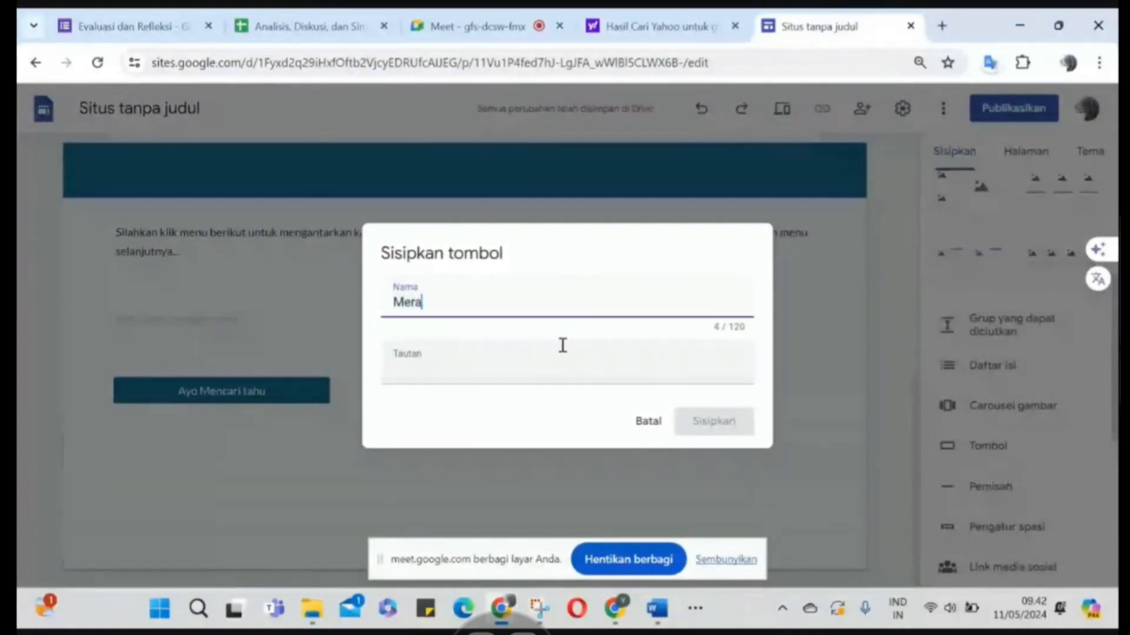
type("ncang Pro")
type("oyek")
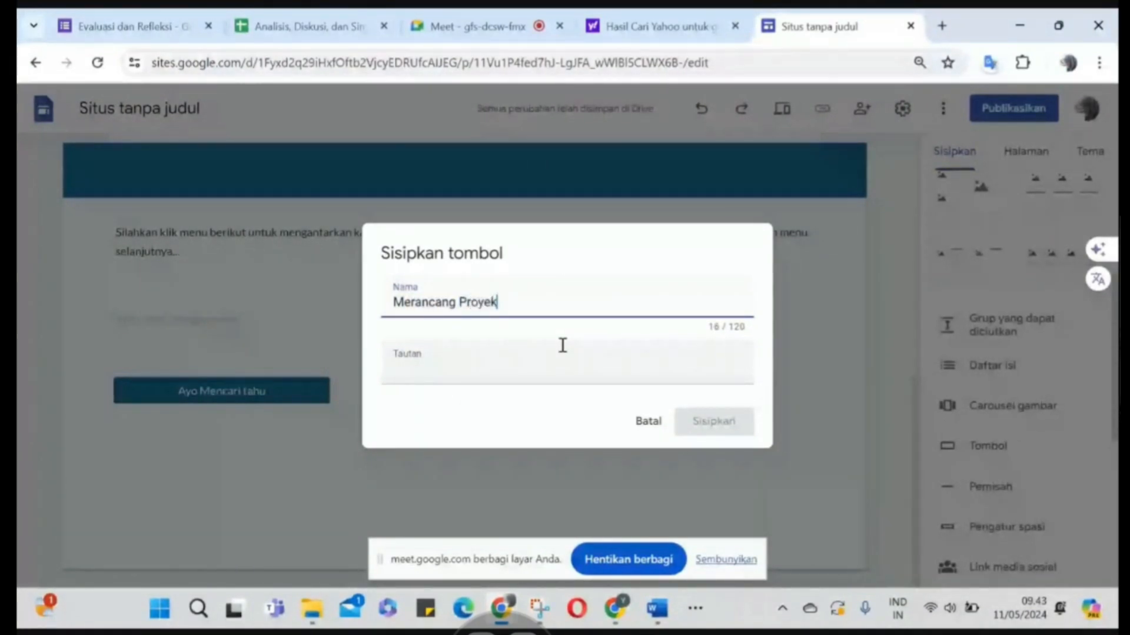
left_click(447, 374)
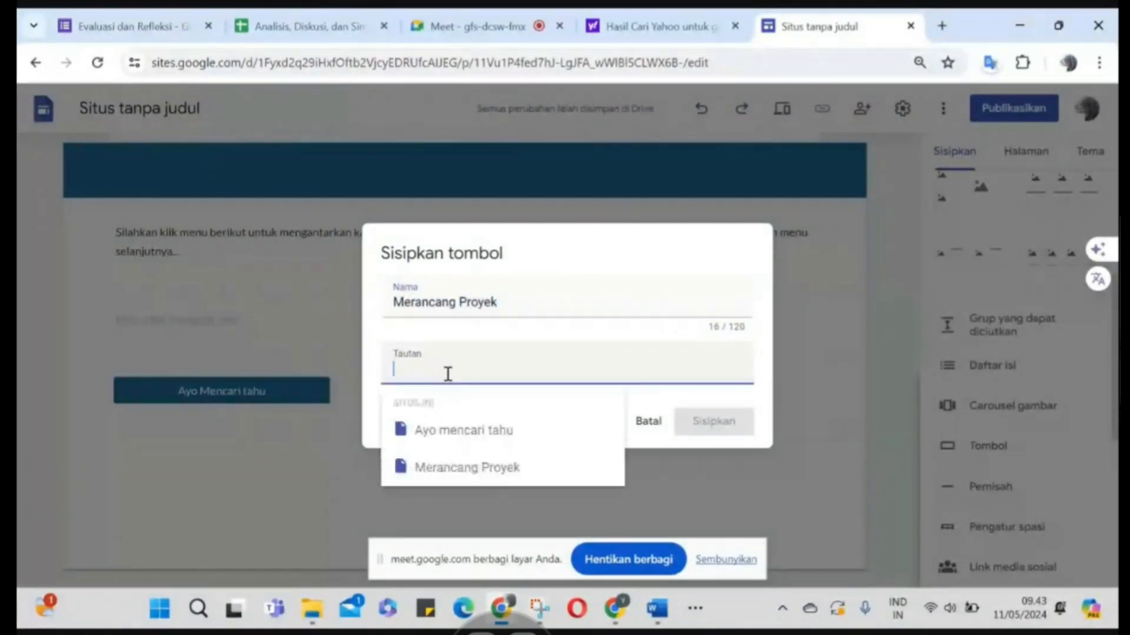
left_click(479, 467)
left_click(730, 424)
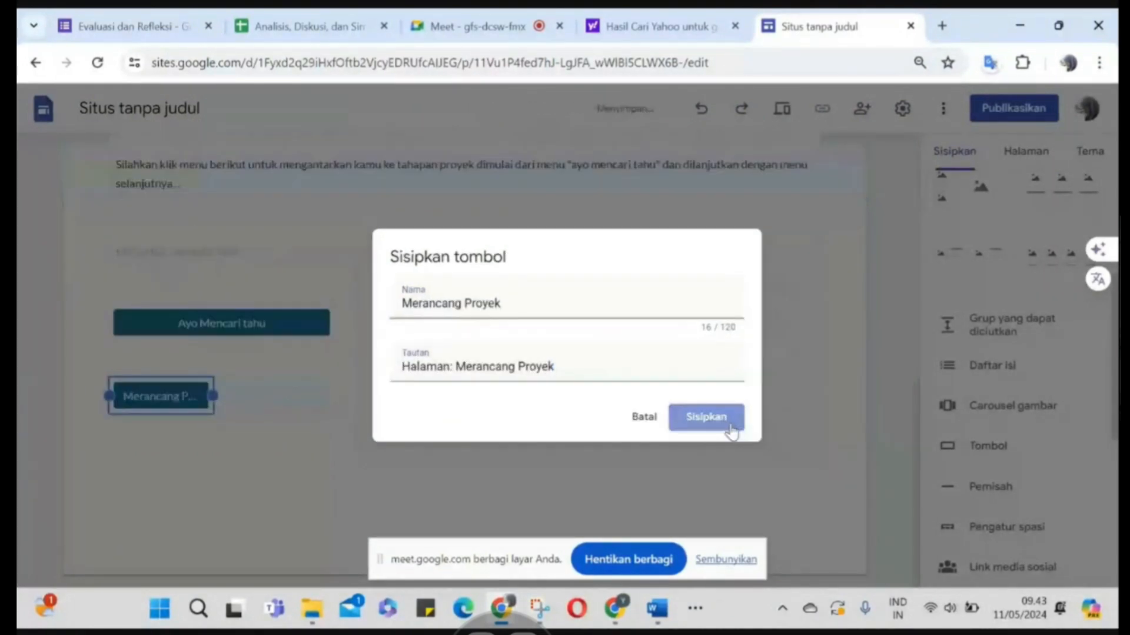
Place the Merancang Proyek button beside the Ayo Mencari tahu button and widen it to the same width
left_click_drag(162, 376, 455, 318)
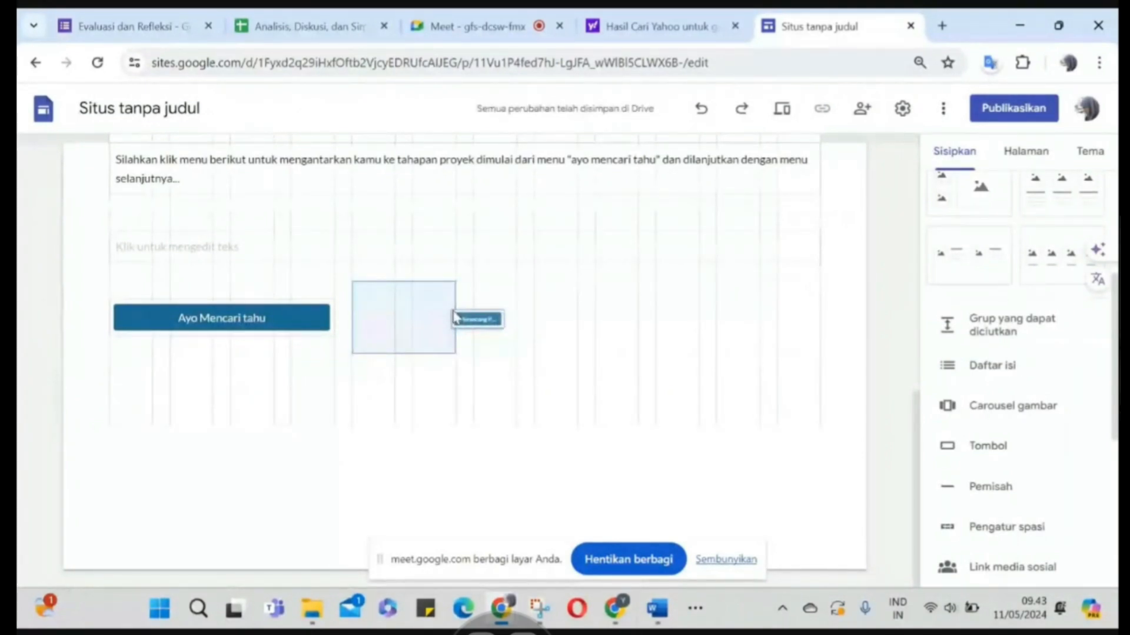
left_click_drag(455, 318, 456, 321)
left_click(440, 383)
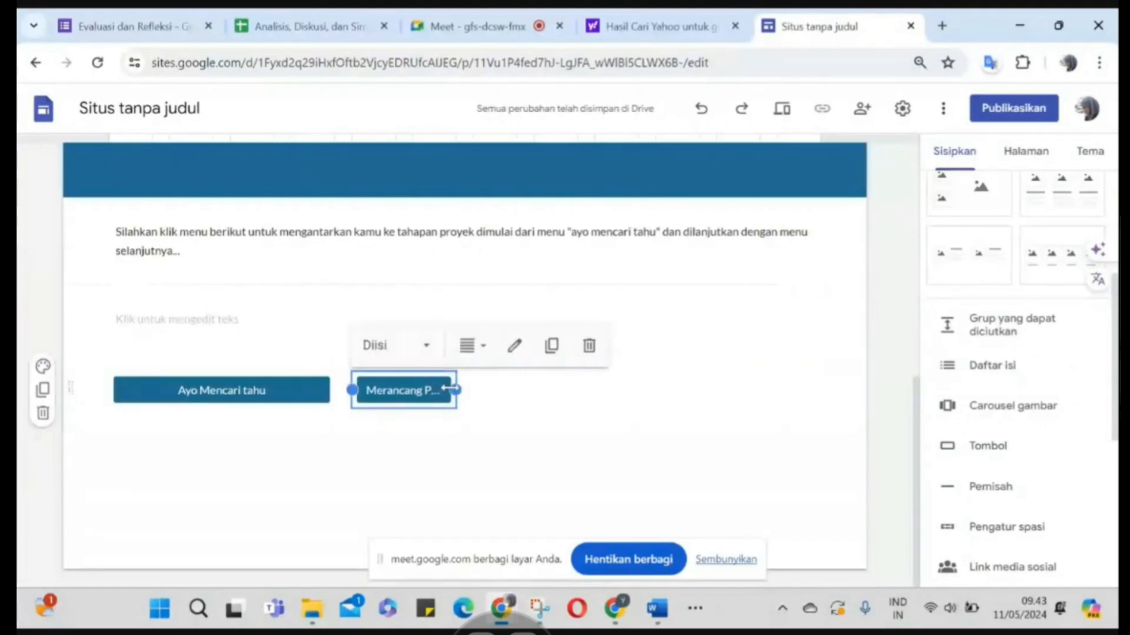
left_click_drag(456, 390, 575, 390)
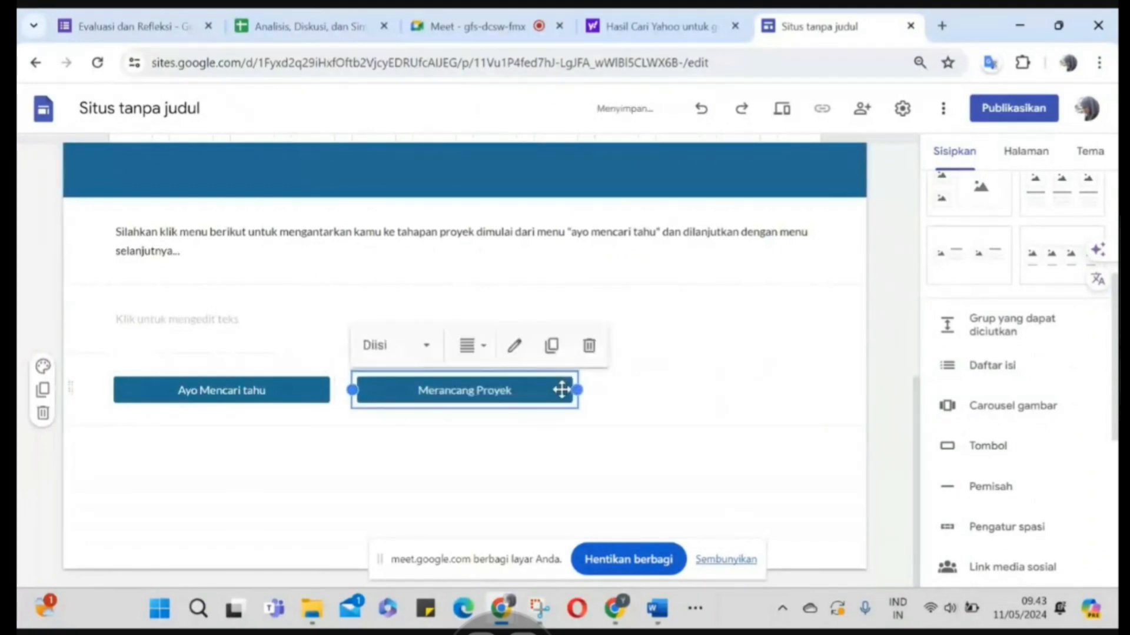
left_click(519, 464)
Review the name and link settings of the Ayo Mencari tahu button without changing them
double_click(257, 393)
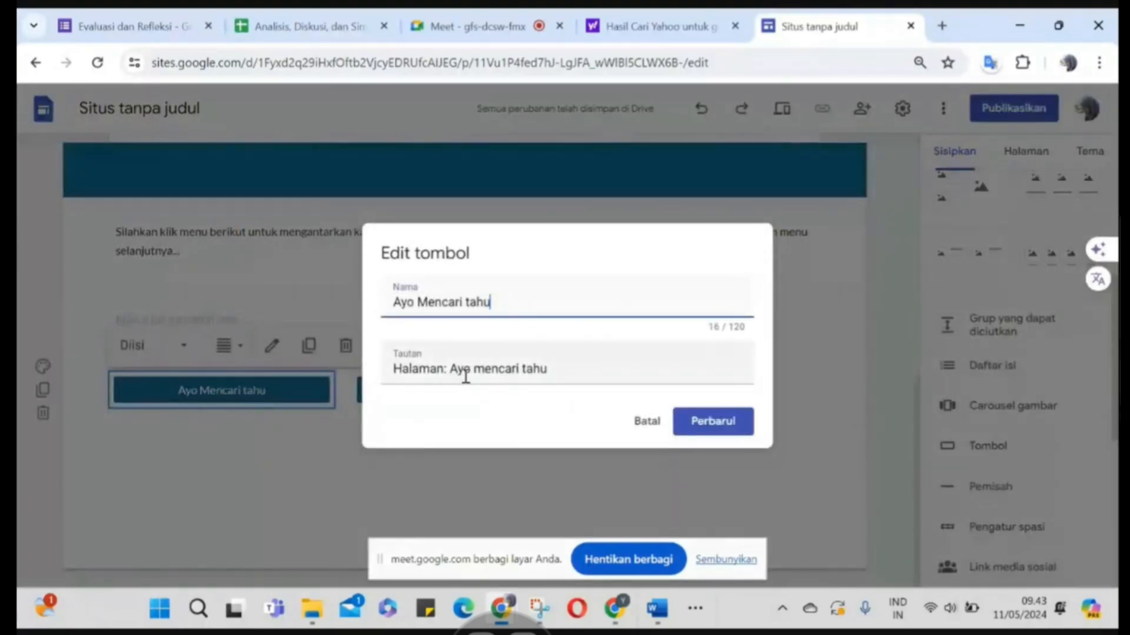
left_click(646, 433)
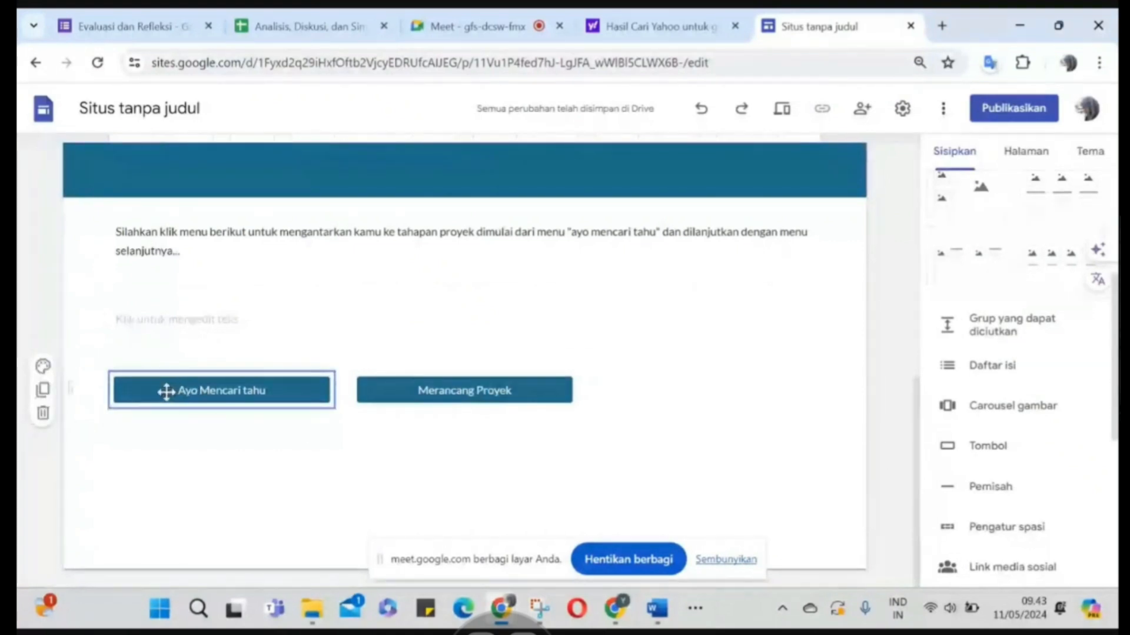
left_click(462, 390)
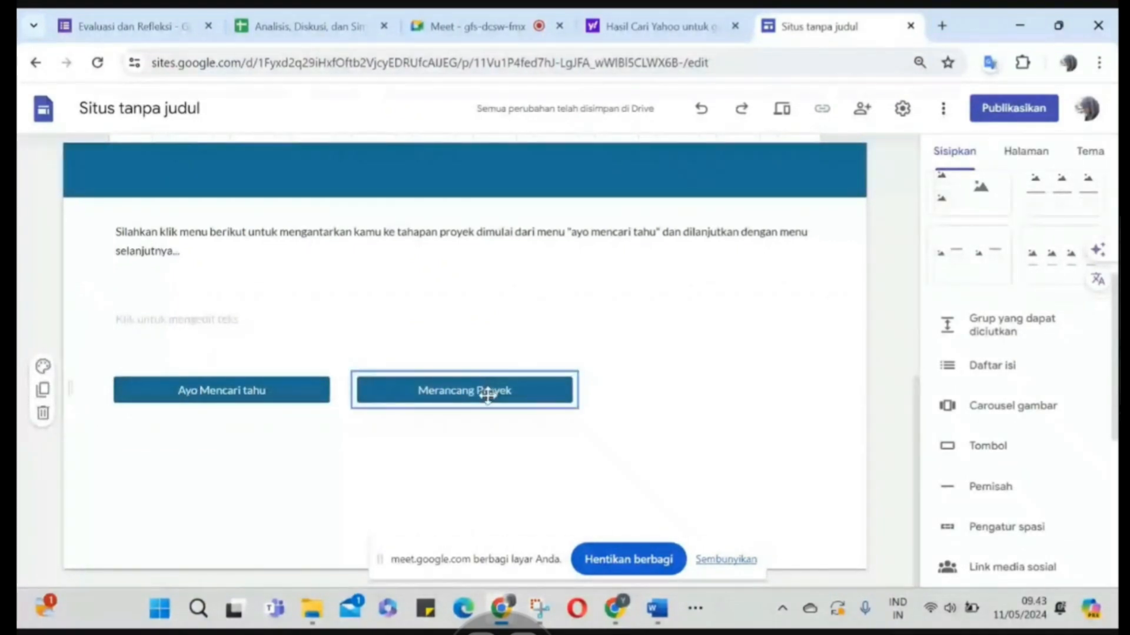
Upload the image file "ayo mencari tahu" from the computer into the area above the two buttons
left_click(192, 322)
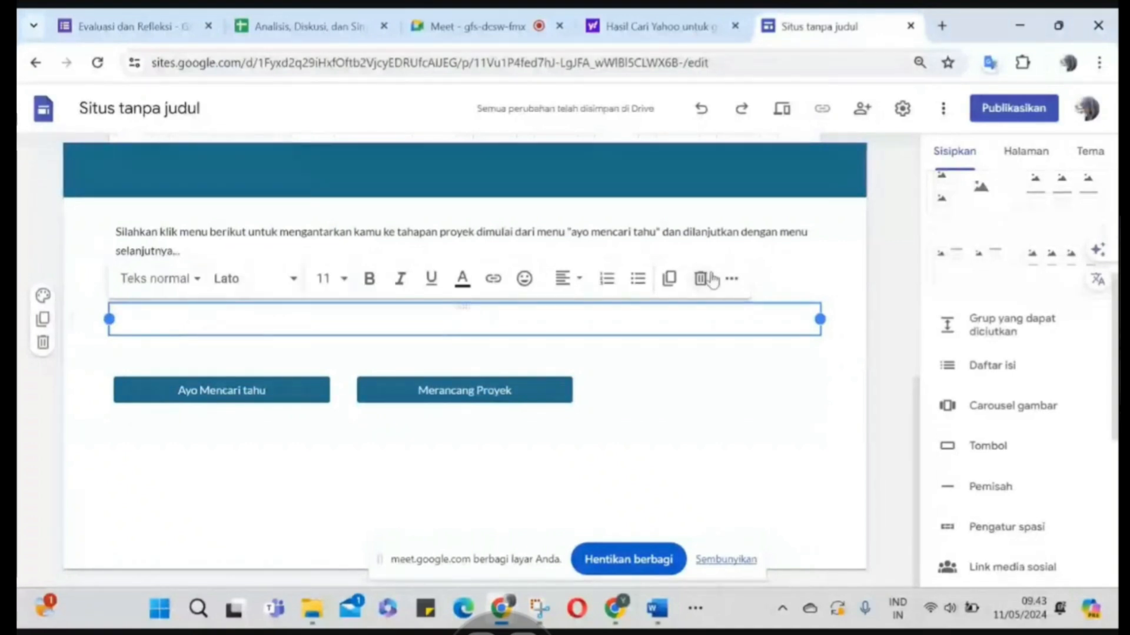
scroll(1059, 220, "up", 5)
left_click(1059, 221)
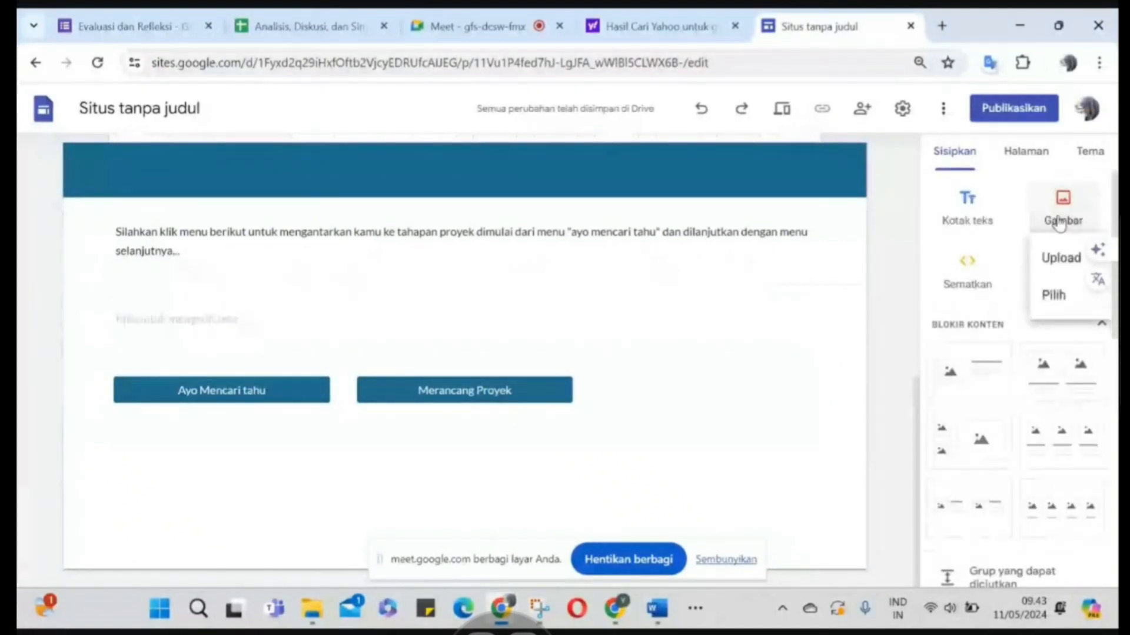
left_click(1061, 264)
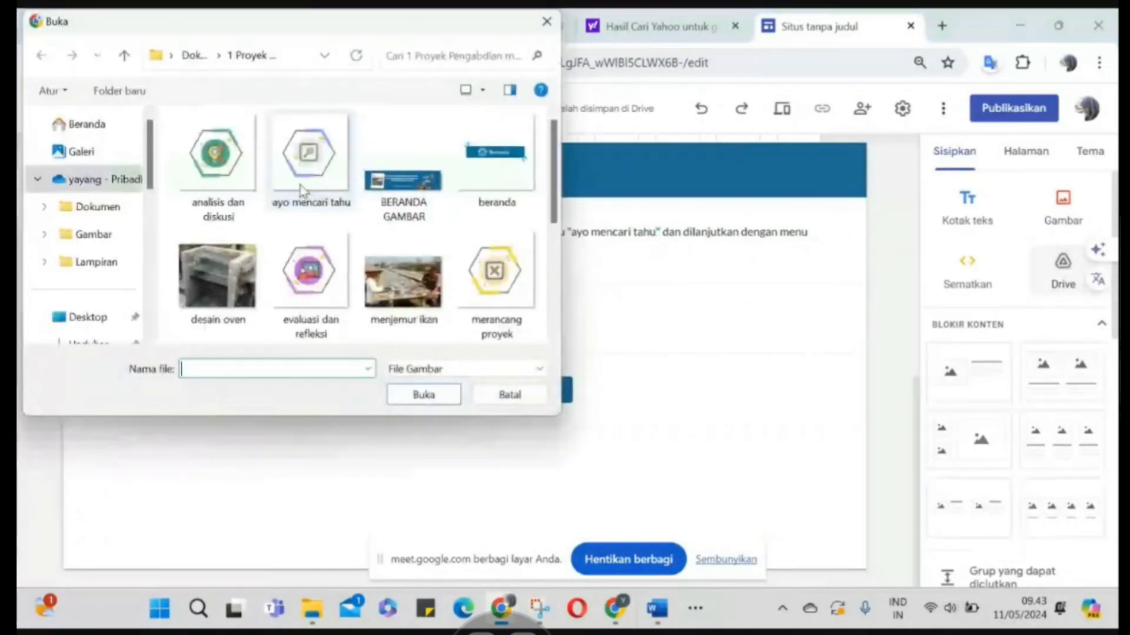
left_click(302, 169)
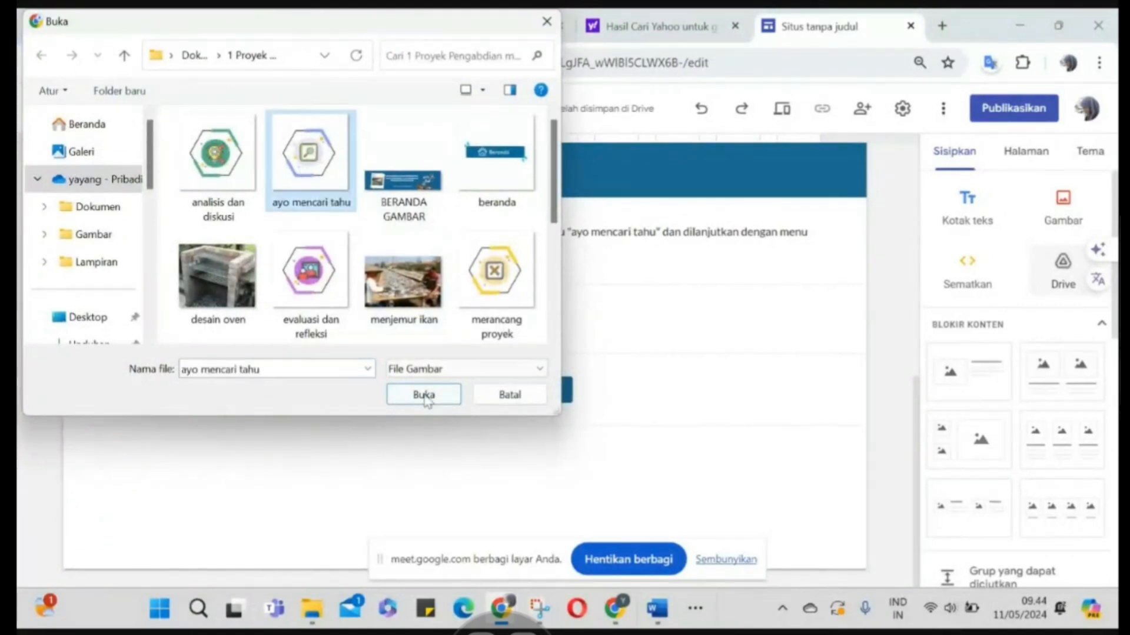
left_click(423, 395)
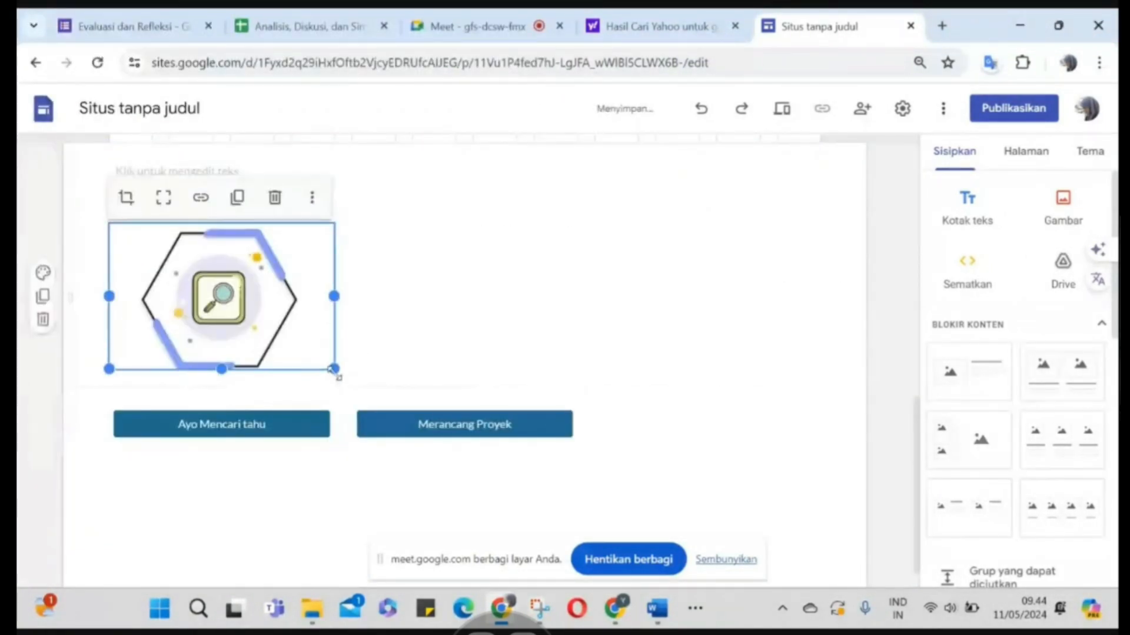
Shrink the magnifying-glass image to about half its inserted width, keeping it above the Ayo Mencari tahu button
left_click_drag(334, 369, 212, 329)
left_click(281, 318)
left_click(148, 282)
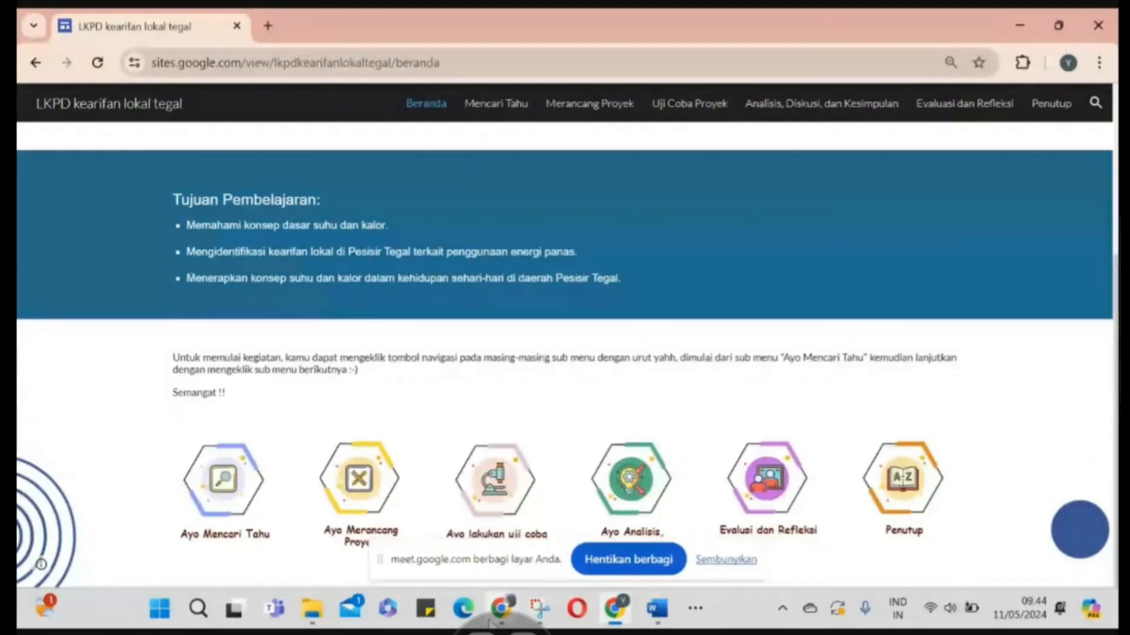
Add the caption "Ayo Mencari Tahu" beneath the magnifying-glass image
mouse_move(500, 612)
left_click(351, 465)
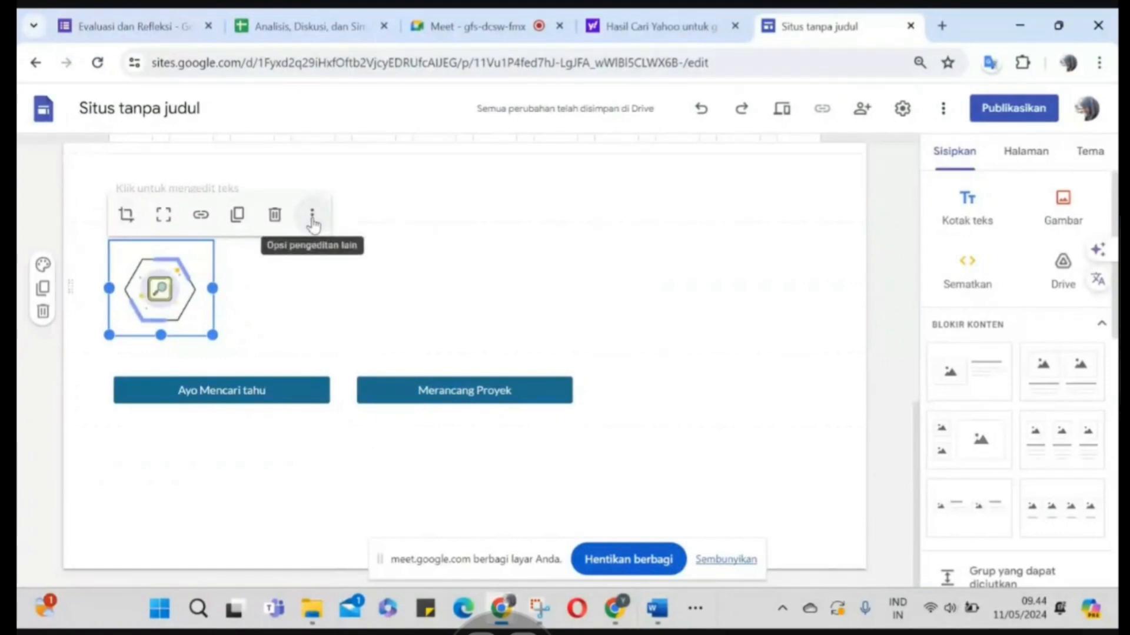
left_click(318, 218)
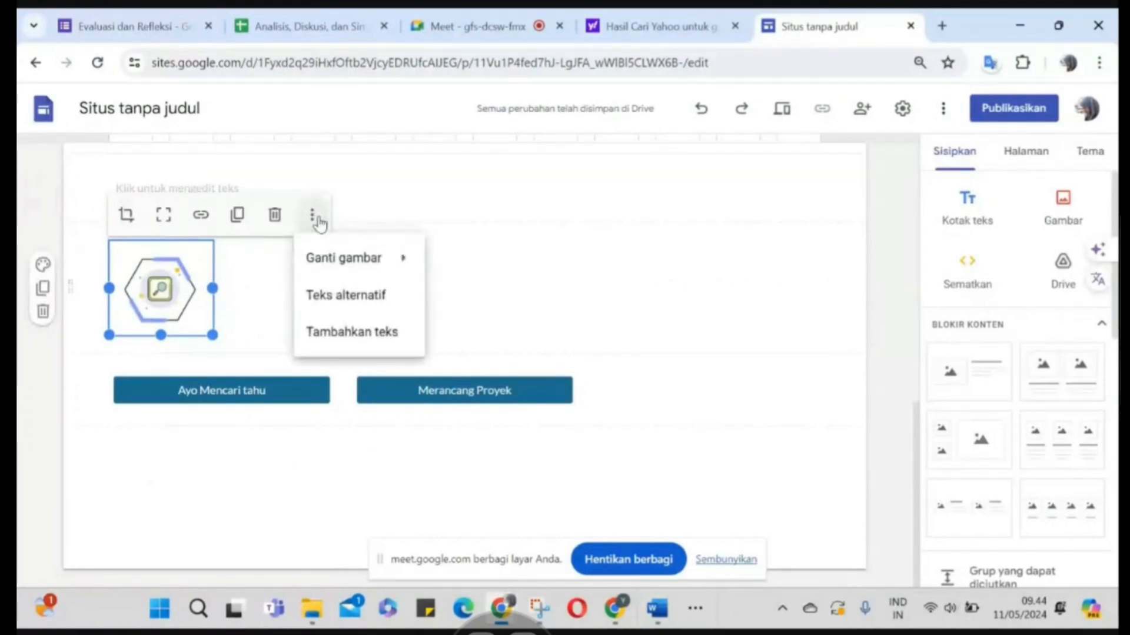
left_click(353, 329)
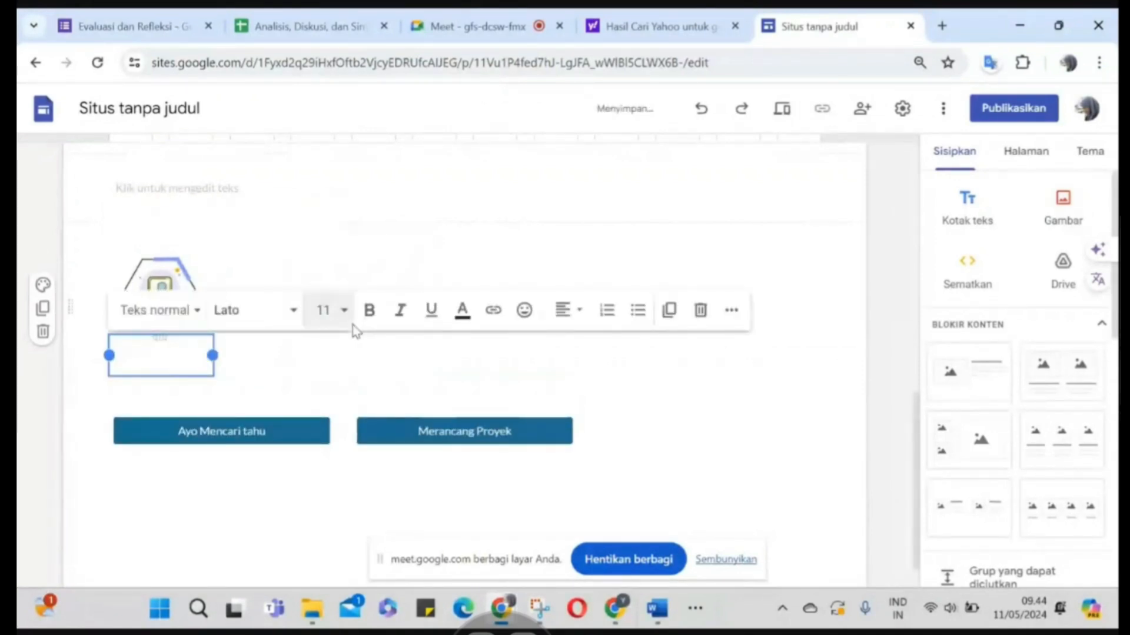
type("Ayo Me")
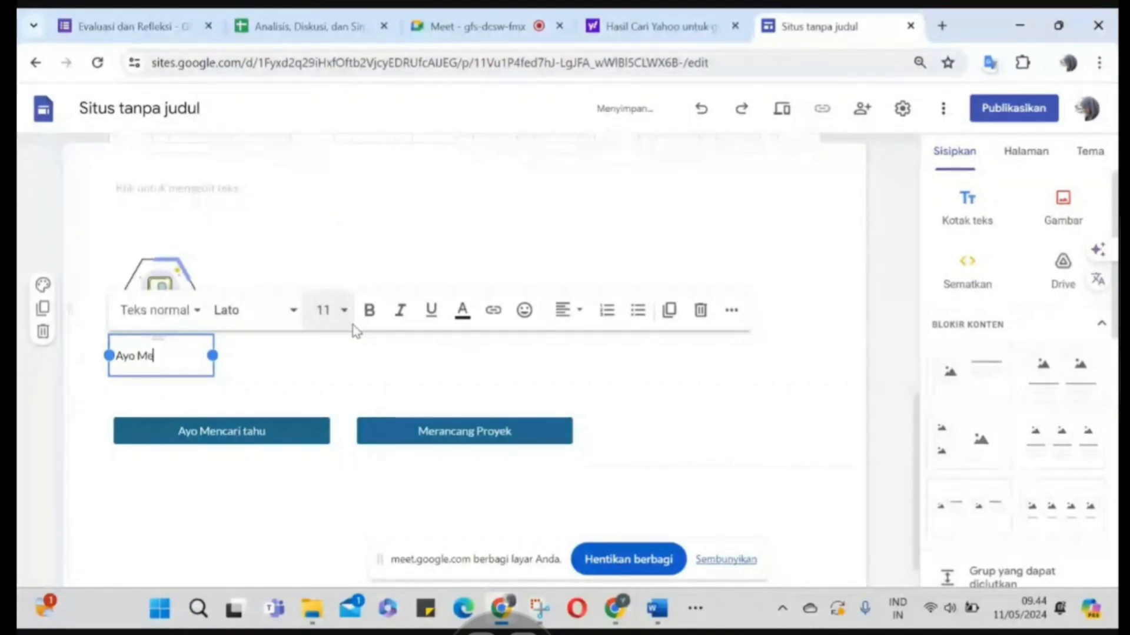
type("ncari T")
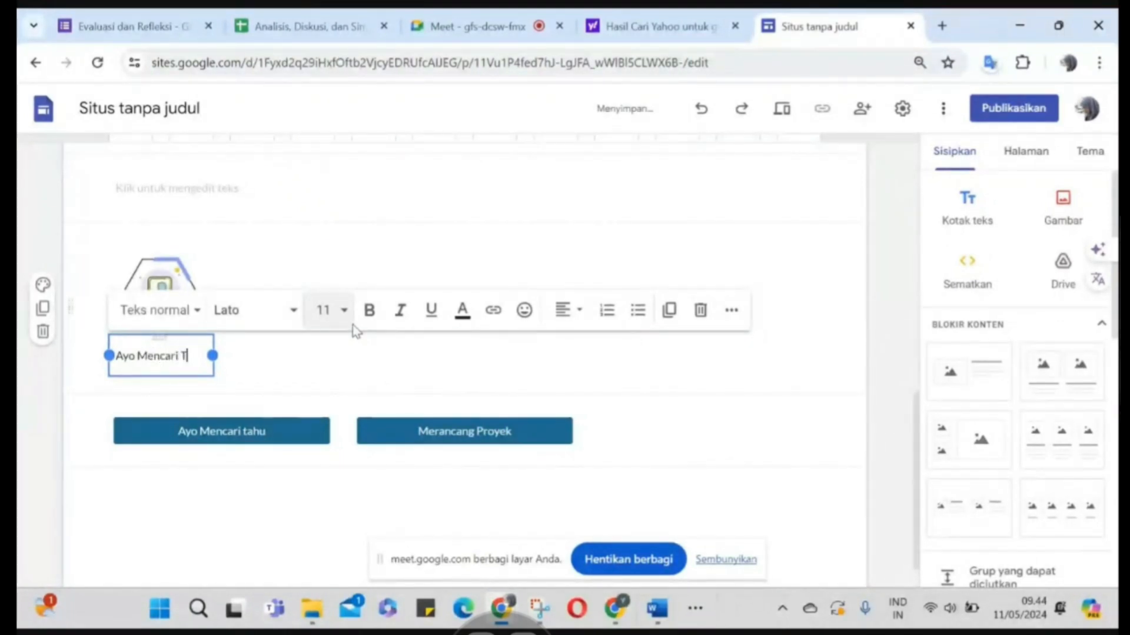
type("ahu")
Set the font of the whole "Ayo Mencari Tahu" caption to Comic Sans MS
left_click_drag(205, 354, 144, 362)
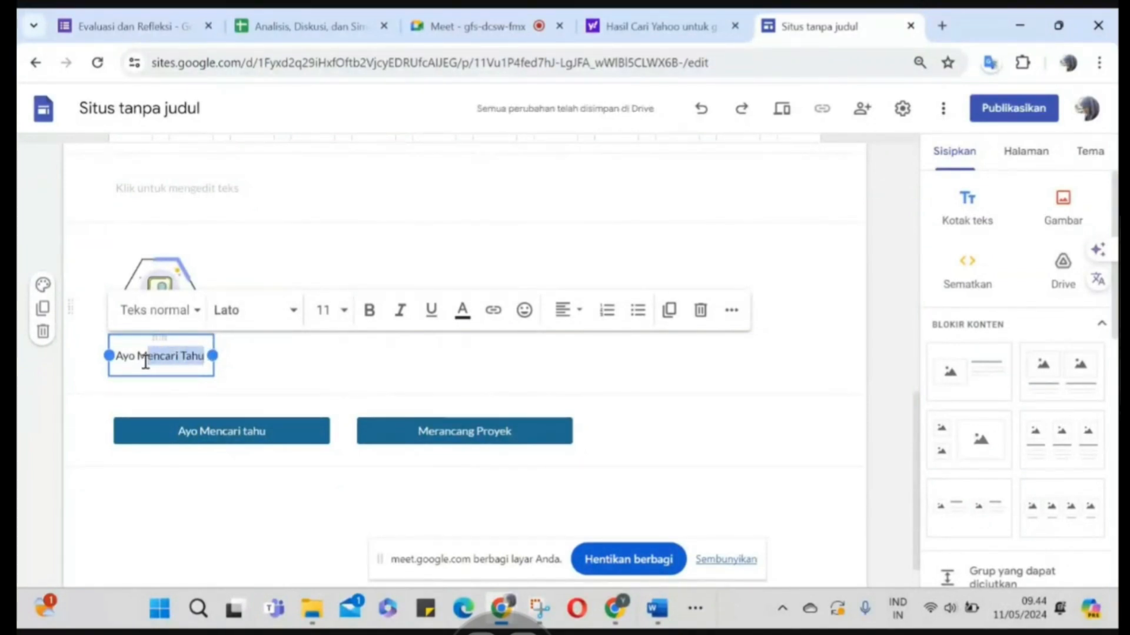
left_click_drag(145, 361, 115, 357)
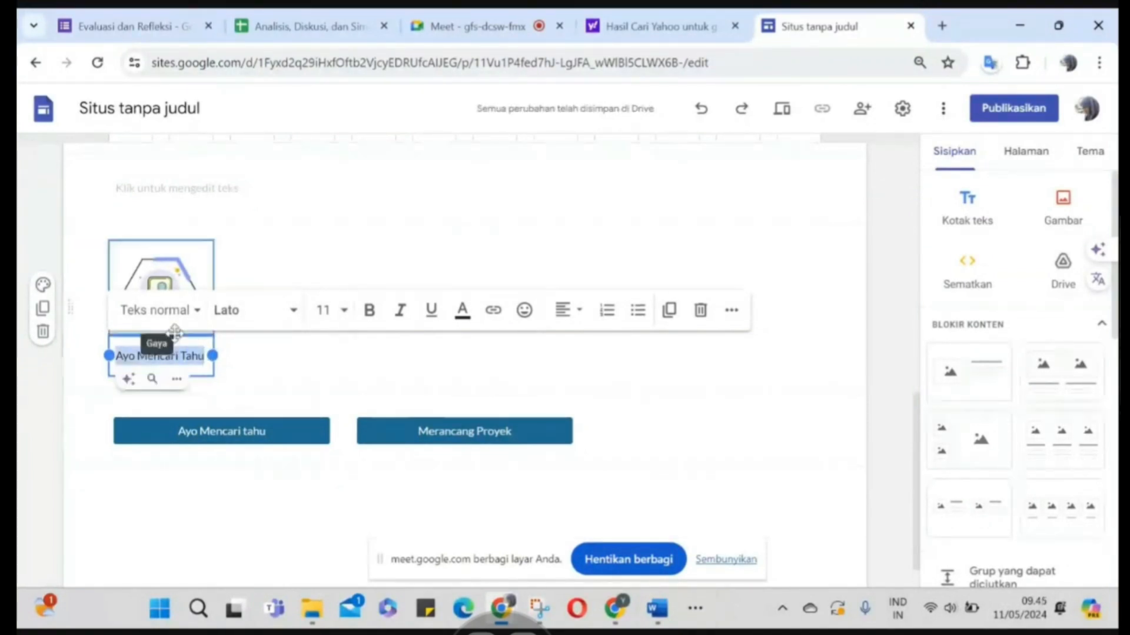
left_click(292, 310)
mouse_move(301, 415)
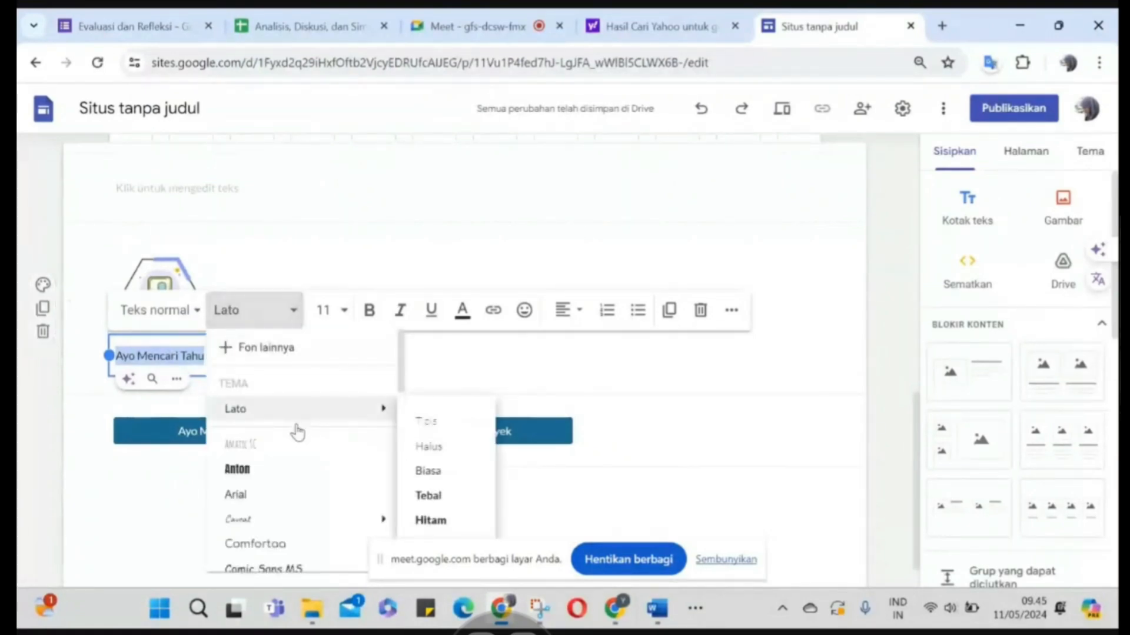
scroll(266, 458, "down", 2)
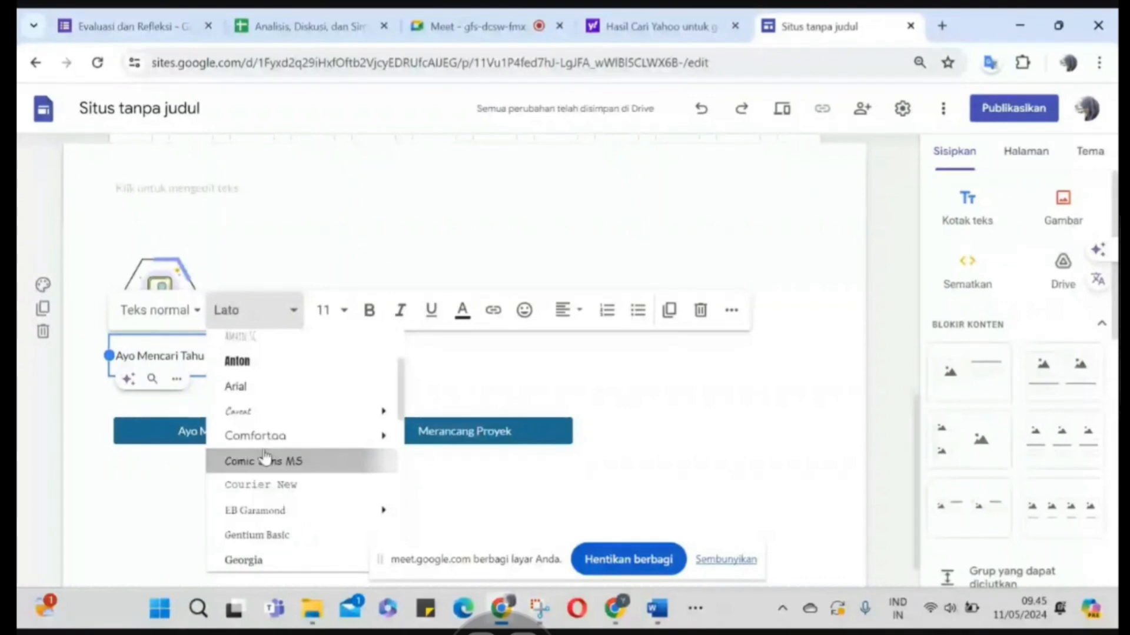
left_click(265, 460)
Color the "Ayo Mencari Tahu" caption blue and center it beneath the magnifying-glass image
left_click(463, 310)
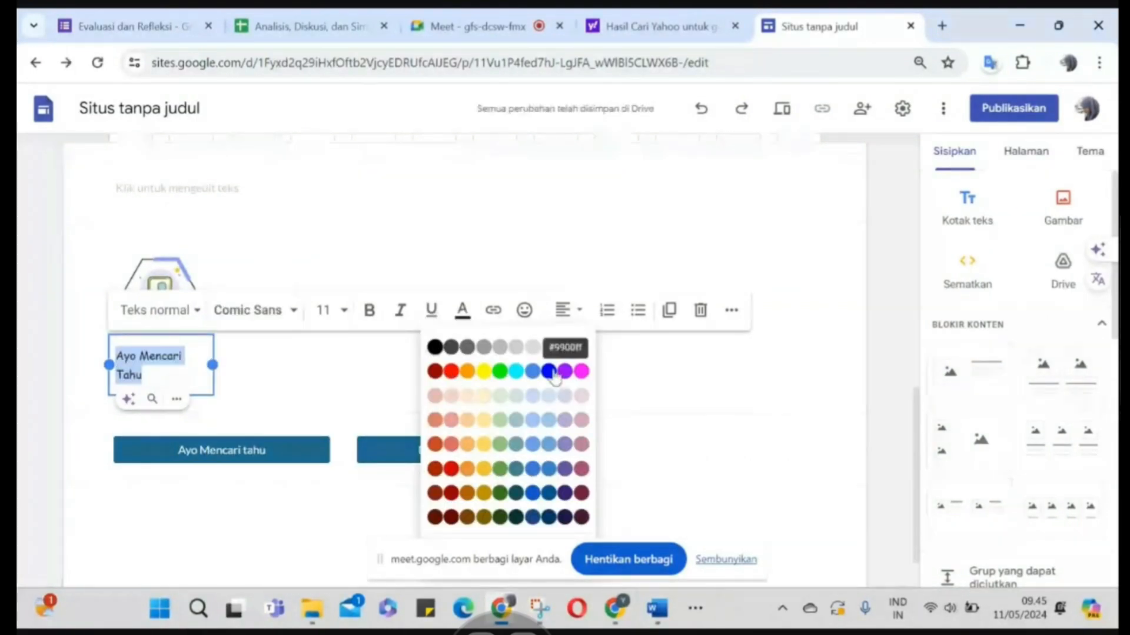
left_click(551, 372)
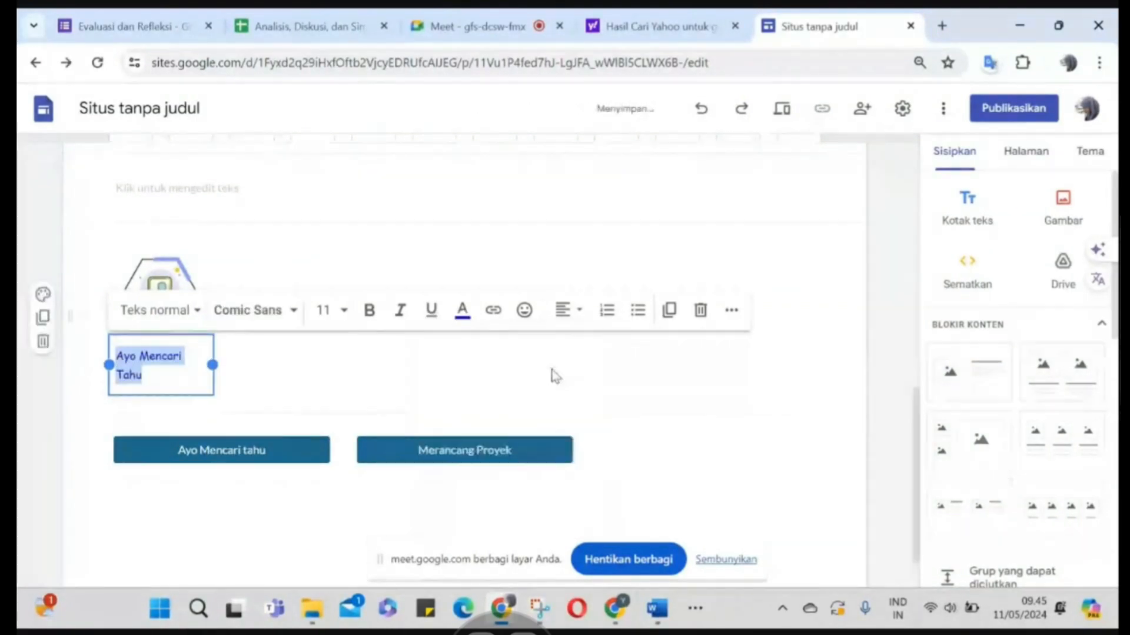
left_click(578, 310)
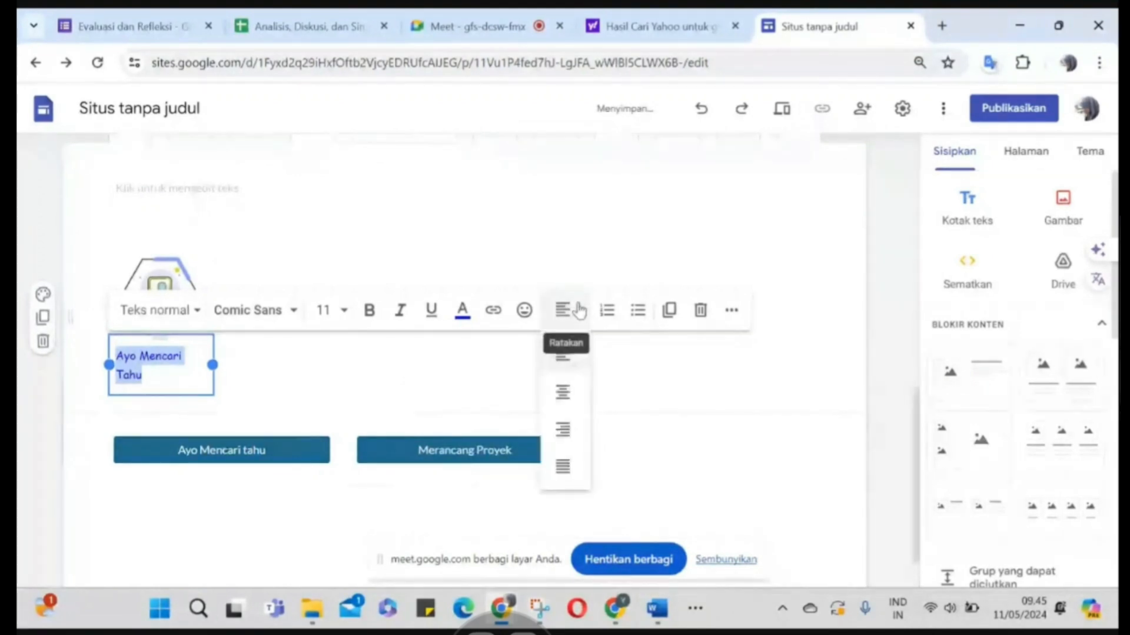
left_click(564, 393)
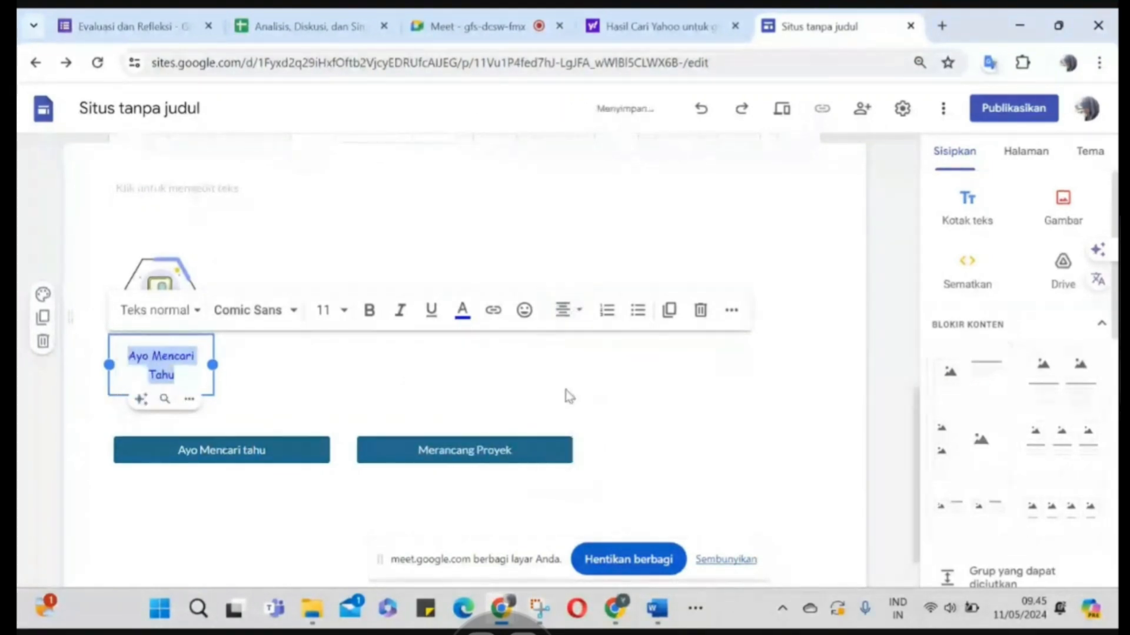
left_click(330, 383)
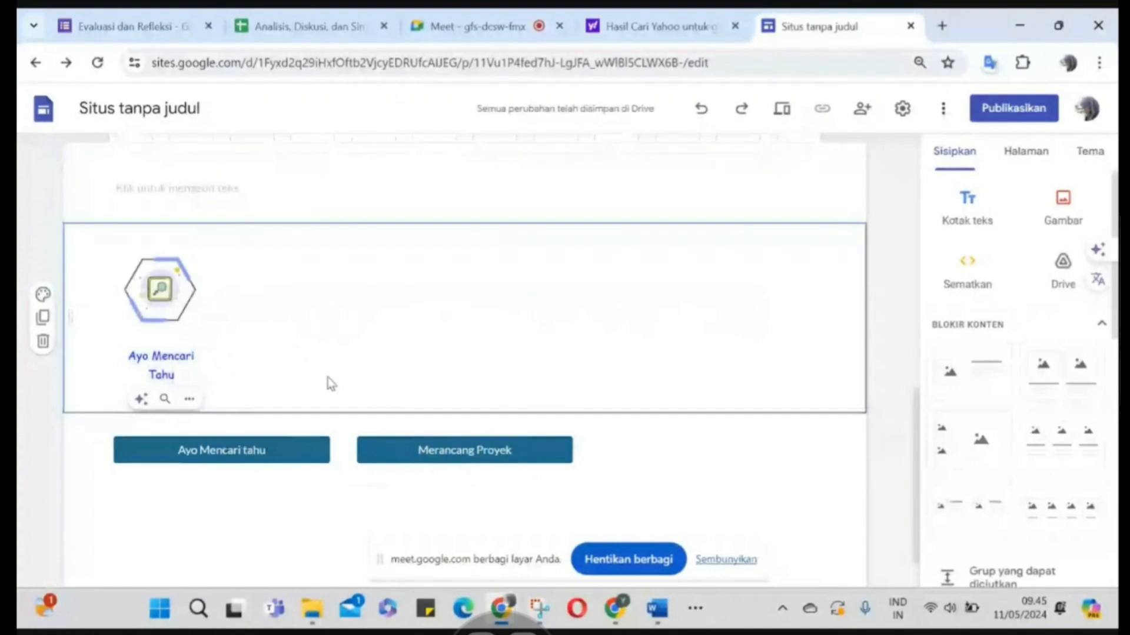
Link the magnifying-glass image to the site page "Ayo mencari tahu"
left_click(158, 314)
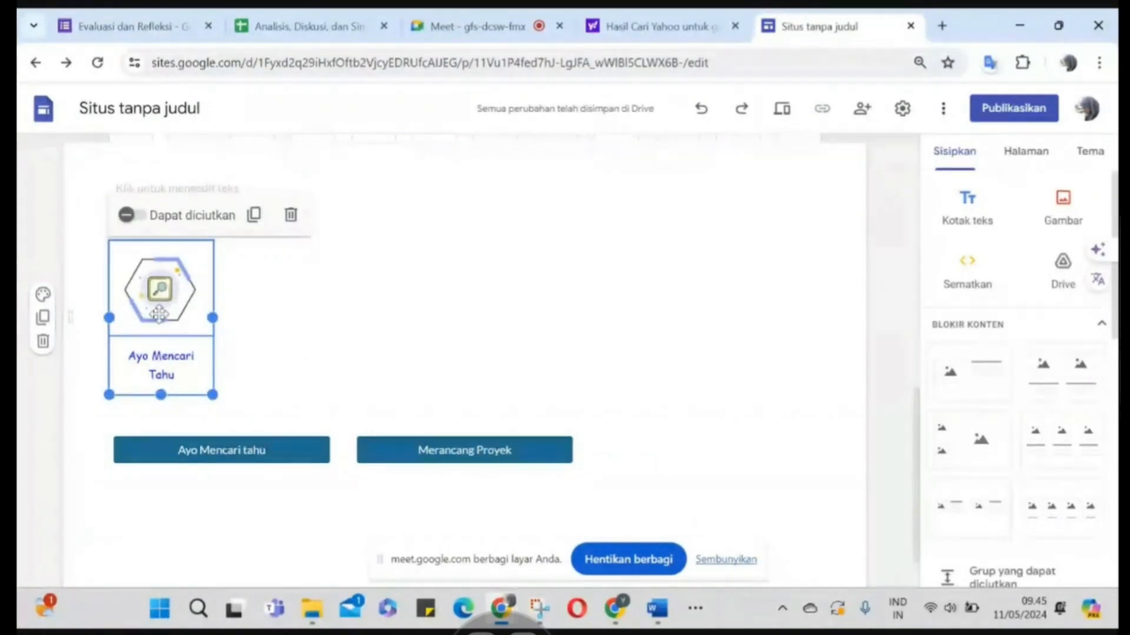
left_click(349, 363)
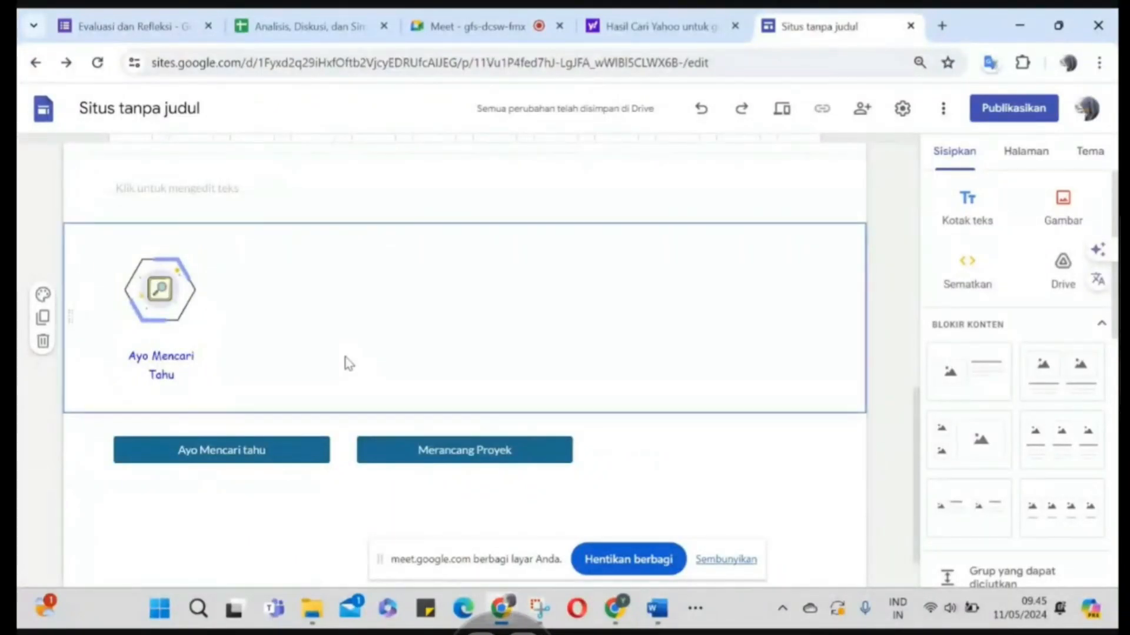
left_click(269, 450)
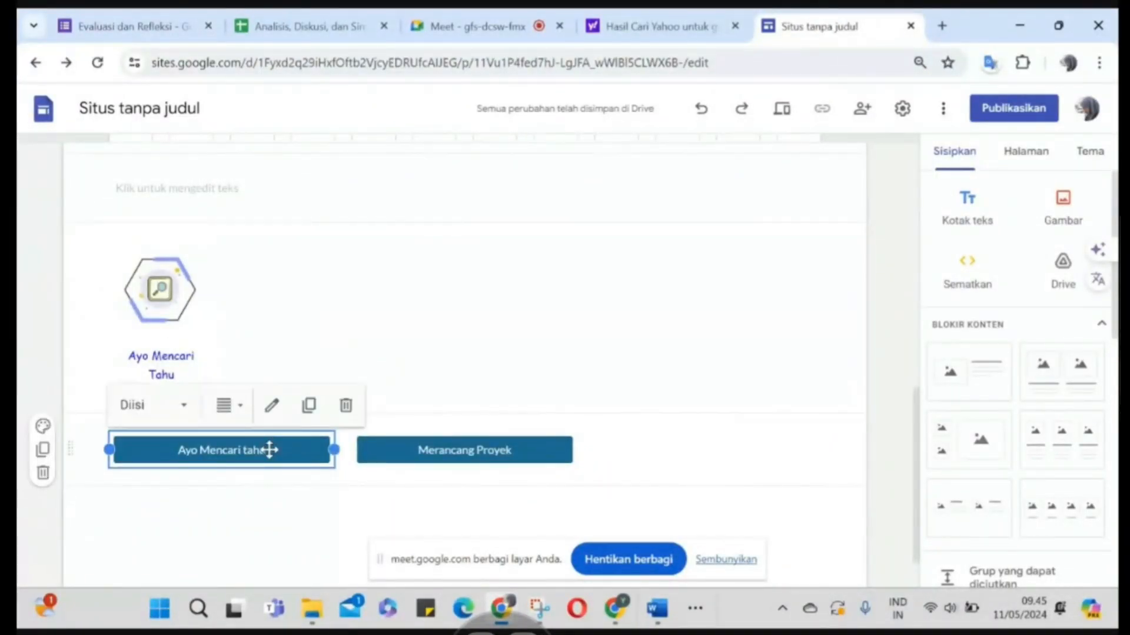
left_click(163, 303)
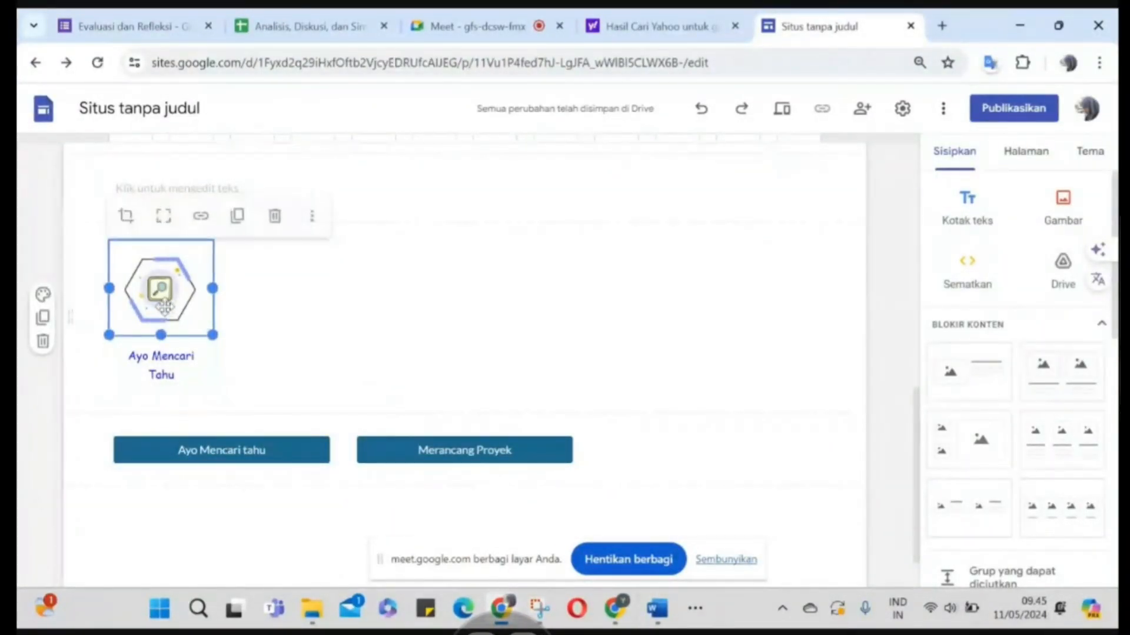
left_click(201, 214)
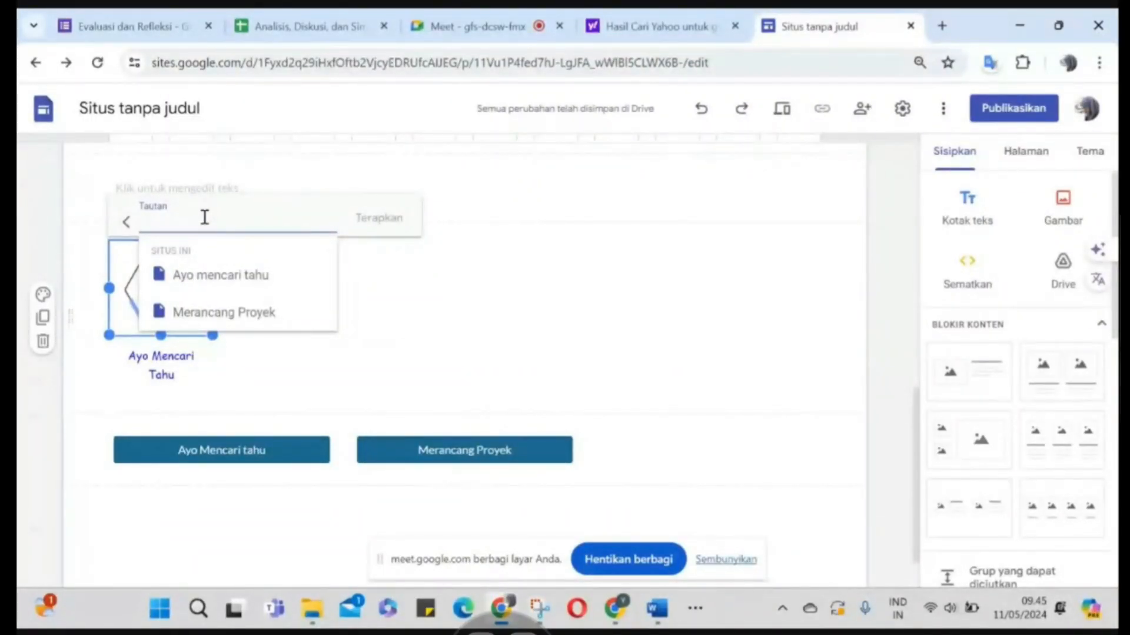
left_click(220, 277)
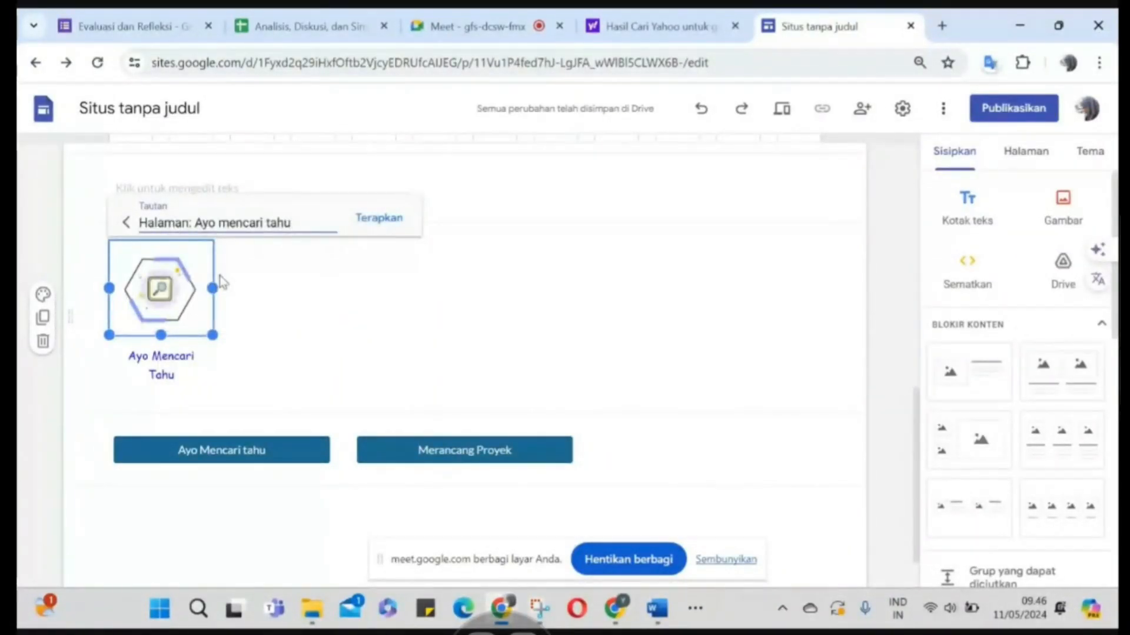
left_click(381, 219)
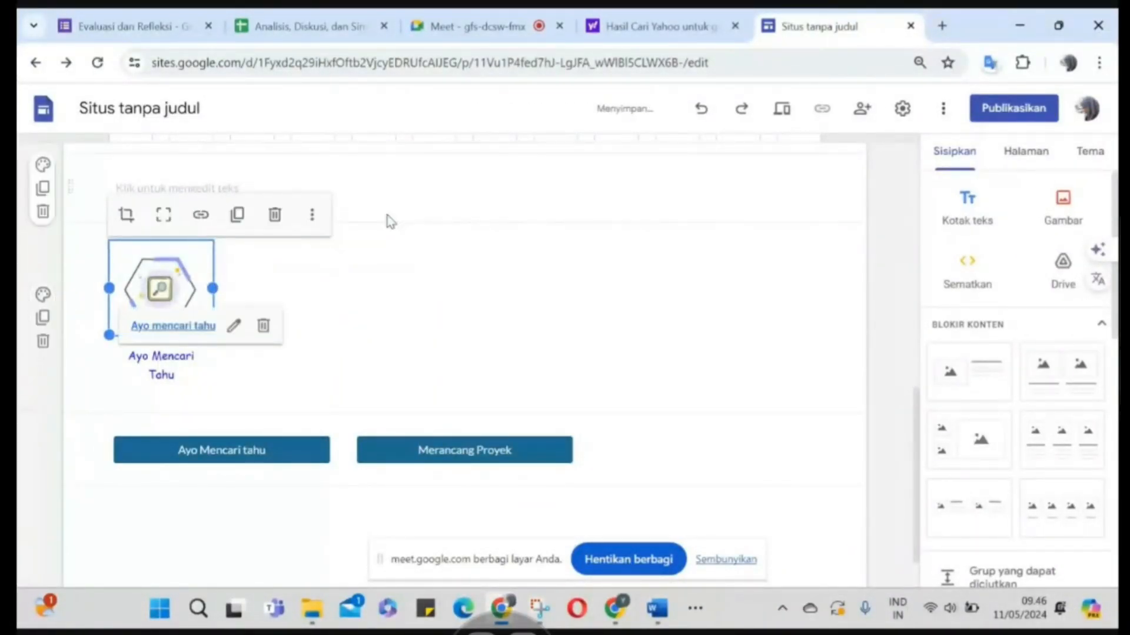
left_click(422, 303)
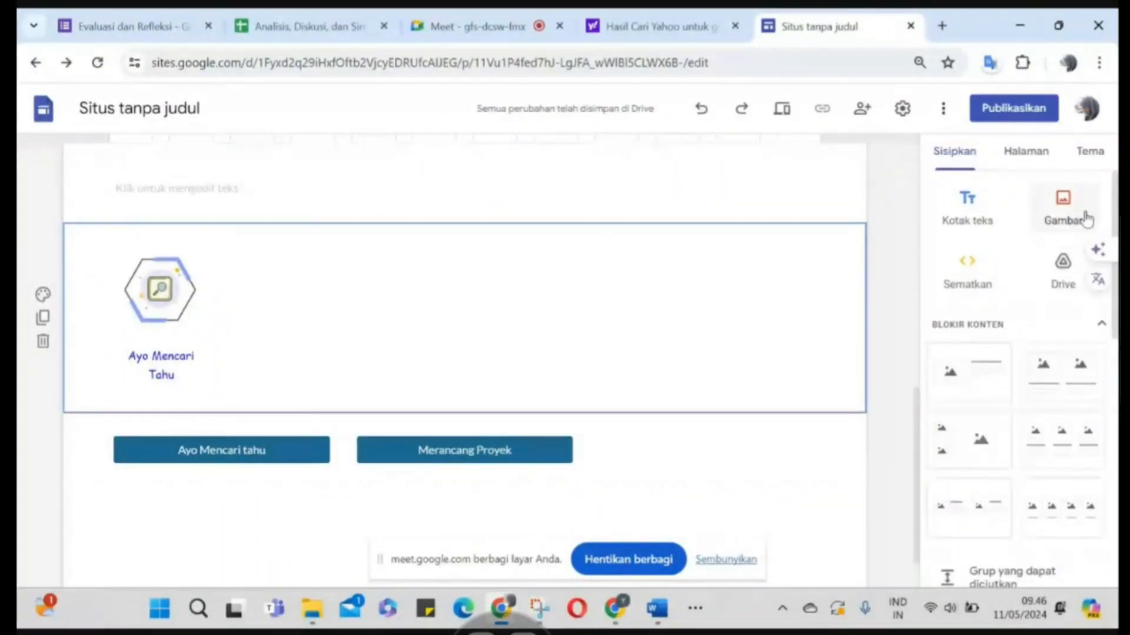
Upload the image file "merancang proyek" from the computer into the home page
left_click(1062, 217)
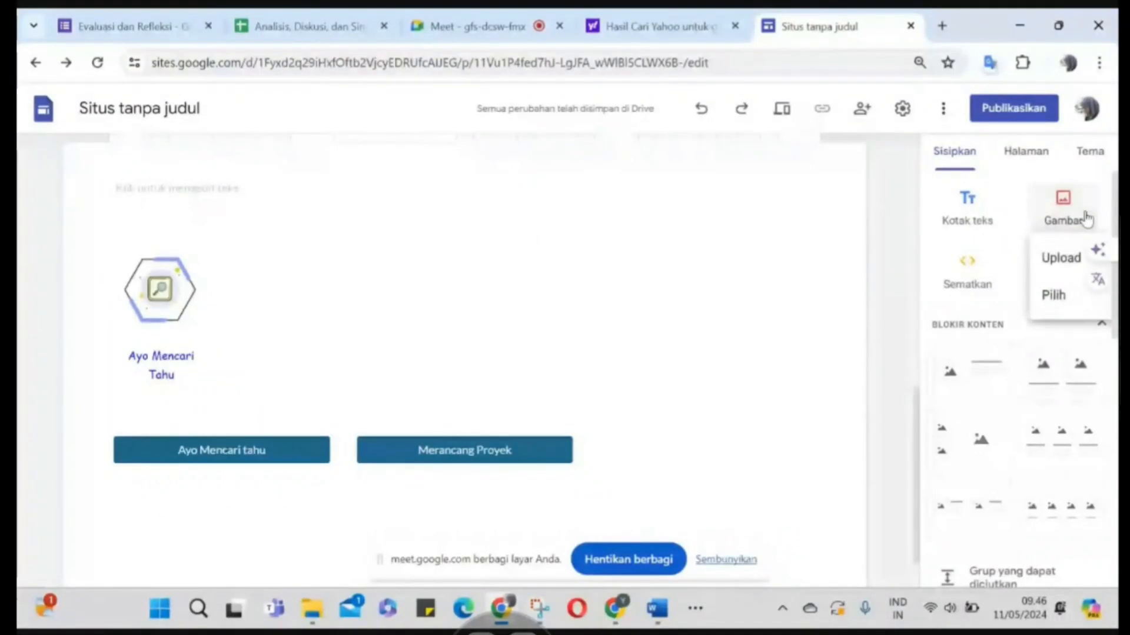
left_click(1060, 259)
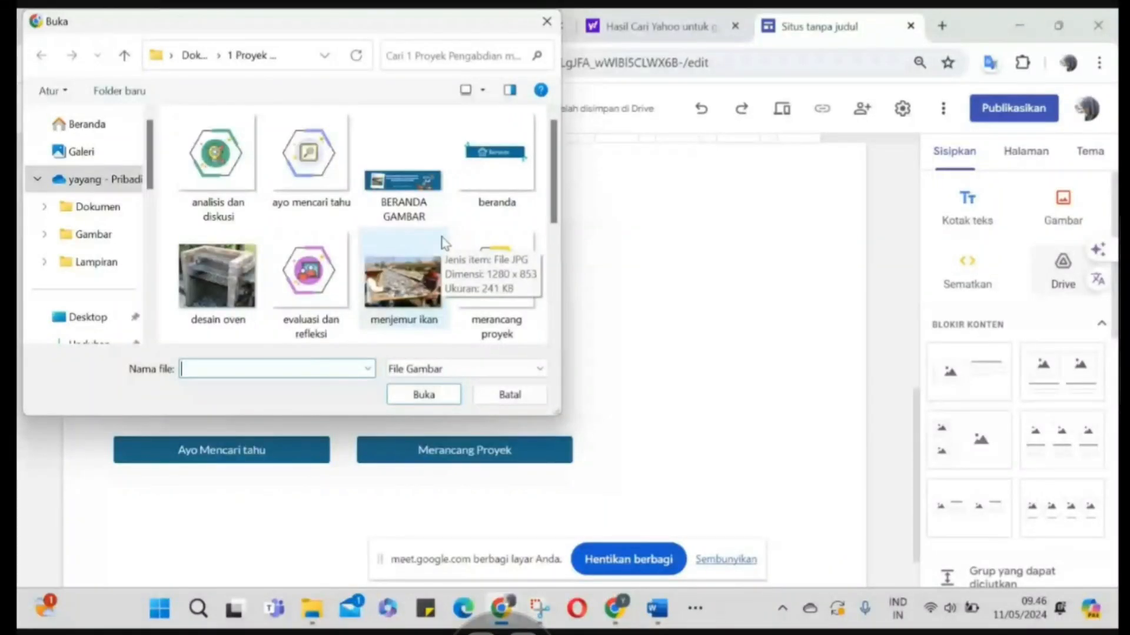
scroll(445, 243, "down", 1)
left_click(493, 184)
left_click(423, 394)
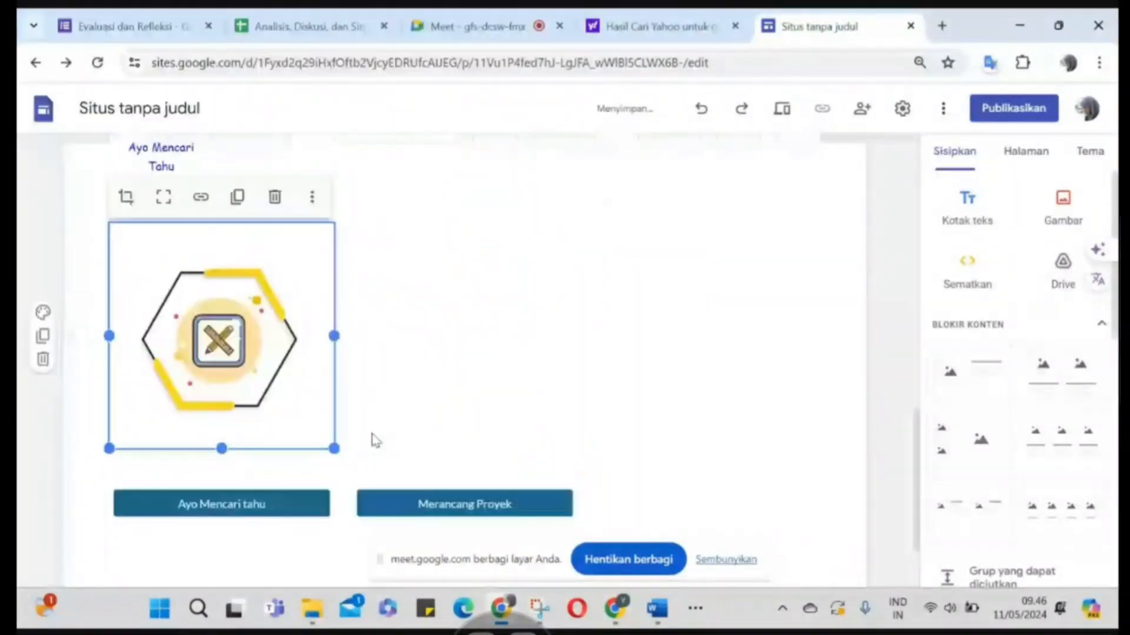
Shrink the pencil-and-ruler image and place it beside the captioned magnifying-glass image
left_click_drag(220, 448, 227, 391)
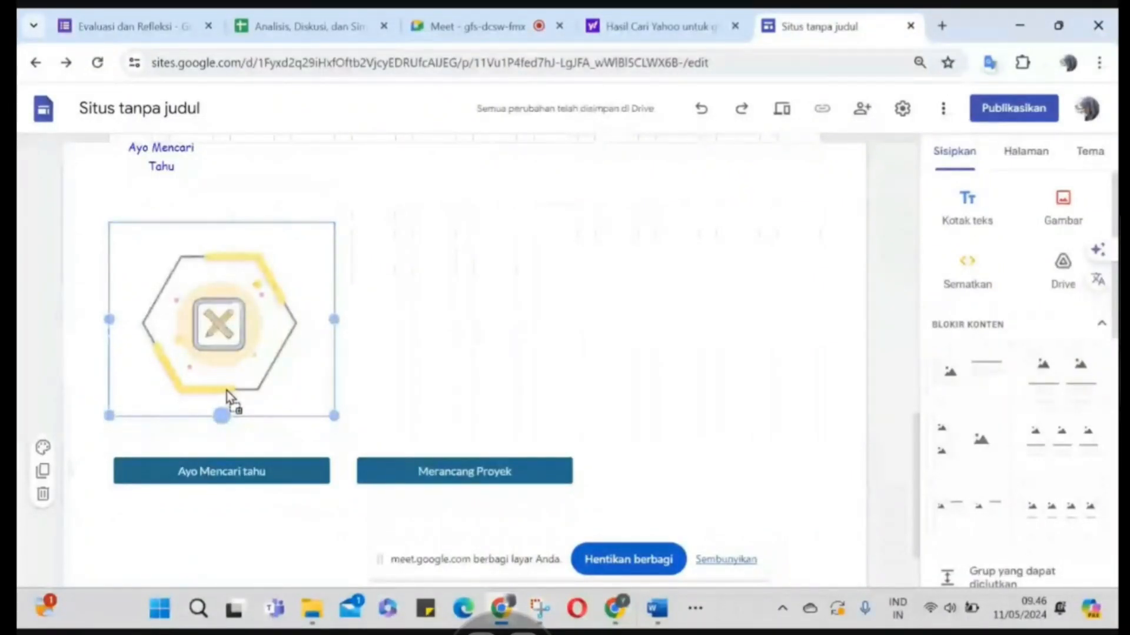
left_click_drag(227, 390, 275, 213)
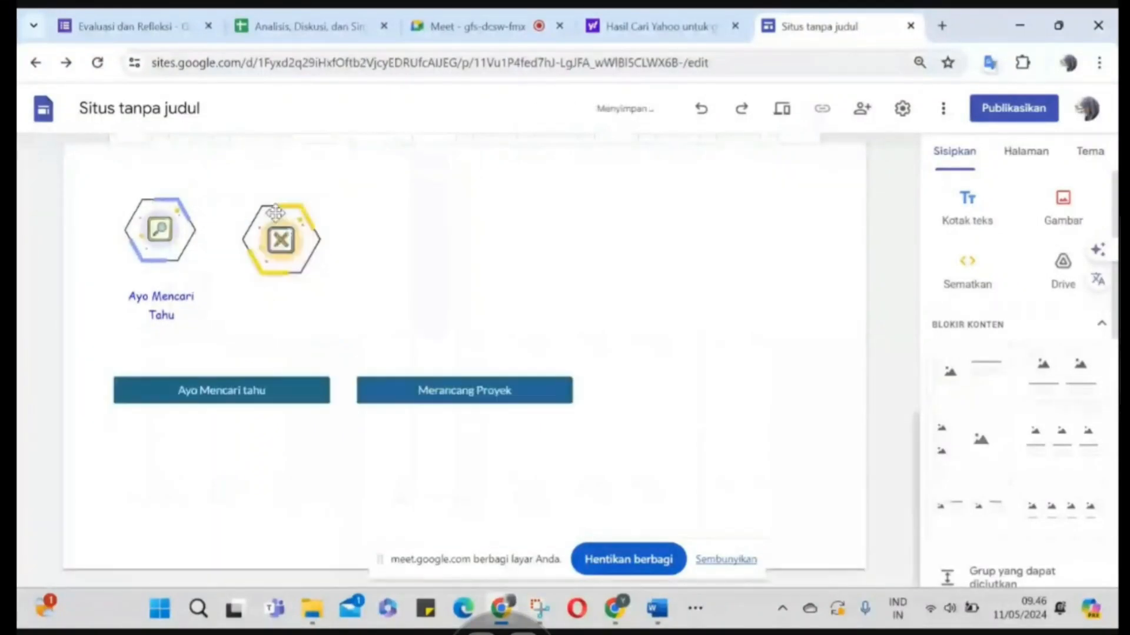
left_click(319, 278)
Adjust the pencil-and-ruler image's width and height to about the size of the magnifying-glass image
left_click_drag(333, 294, 299, 283)
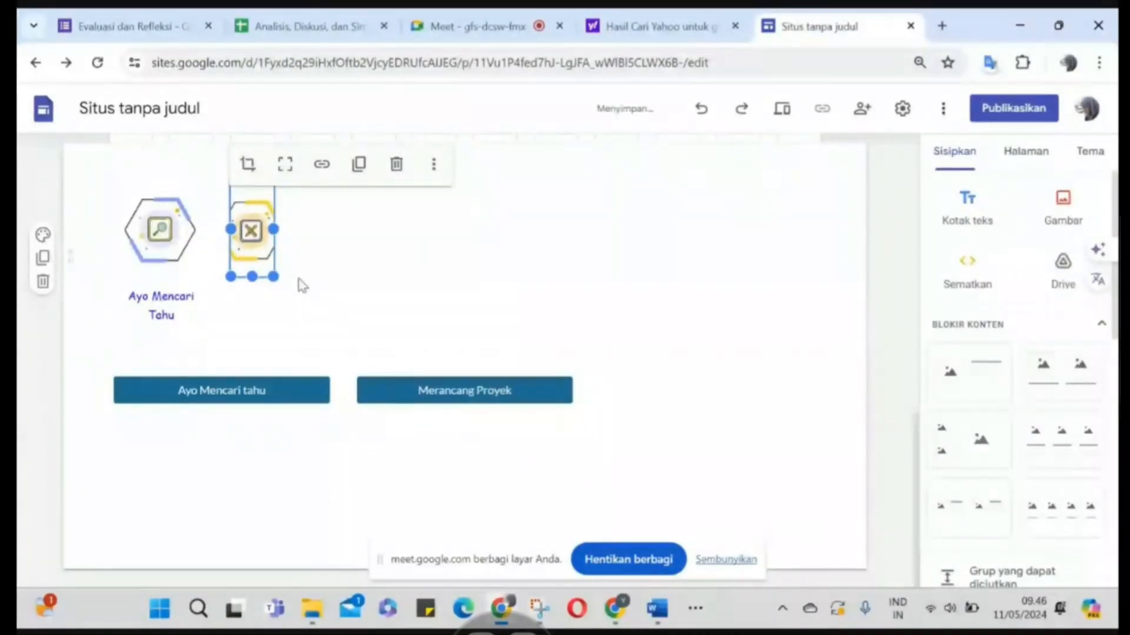
left_click_drag(275, 228, 316, 229)
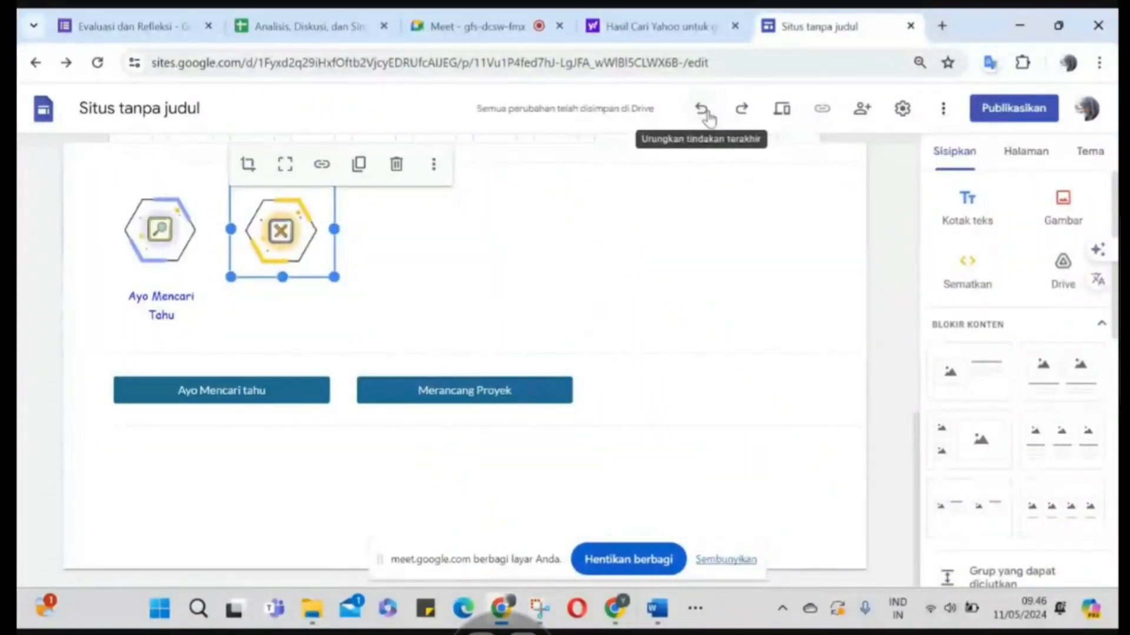
left_click(702, 110)
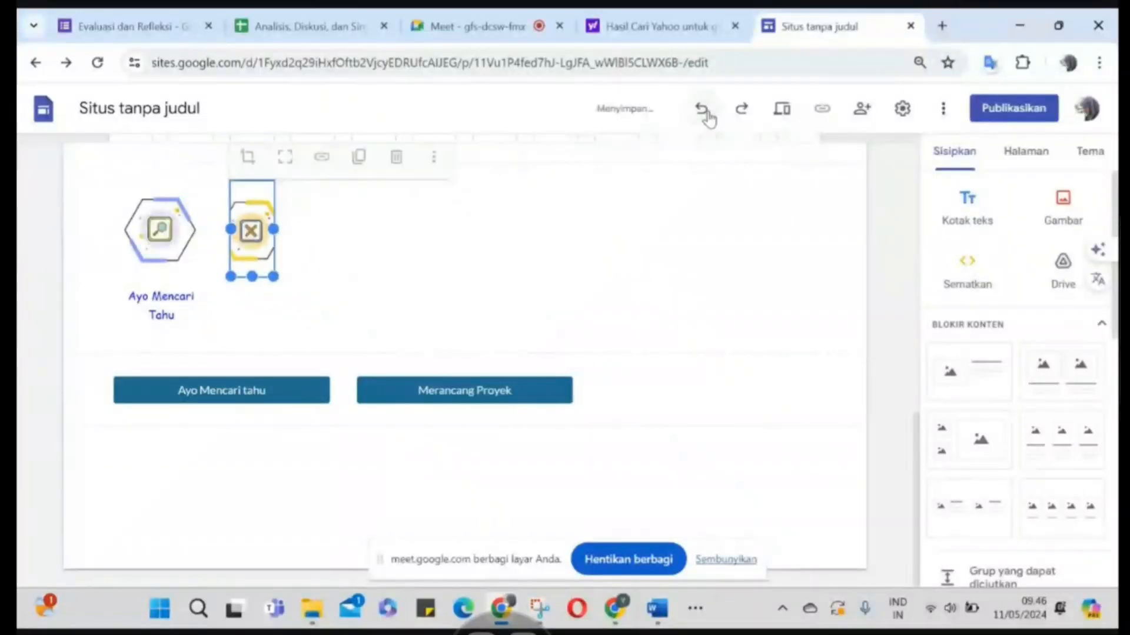
left_click(744, 113)
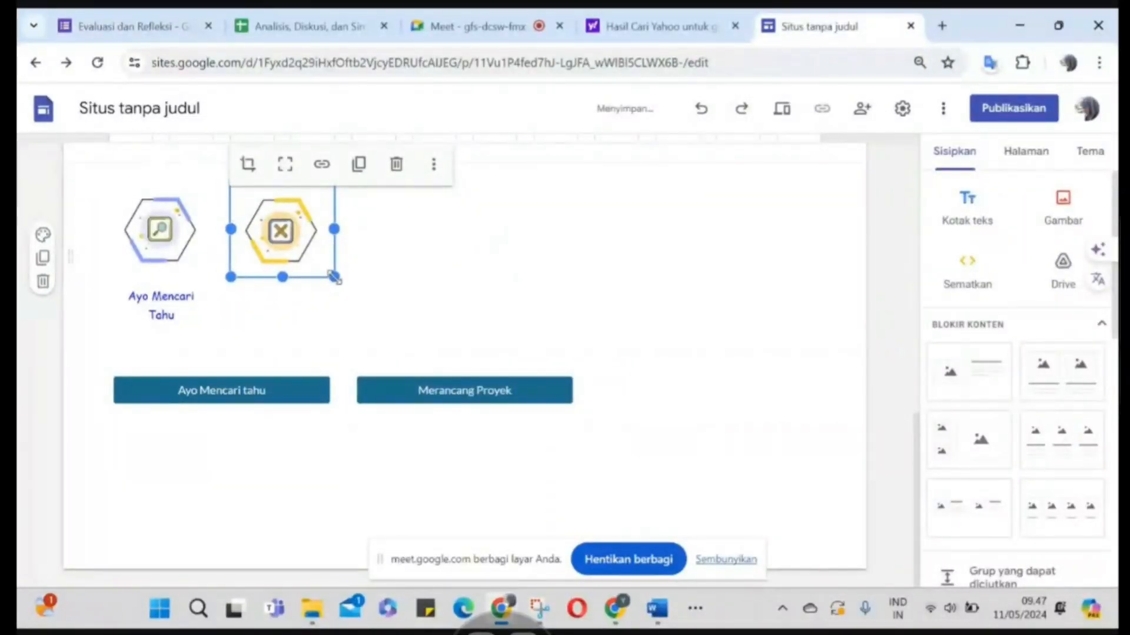
left_click_drag(334, 276, 330, 272)
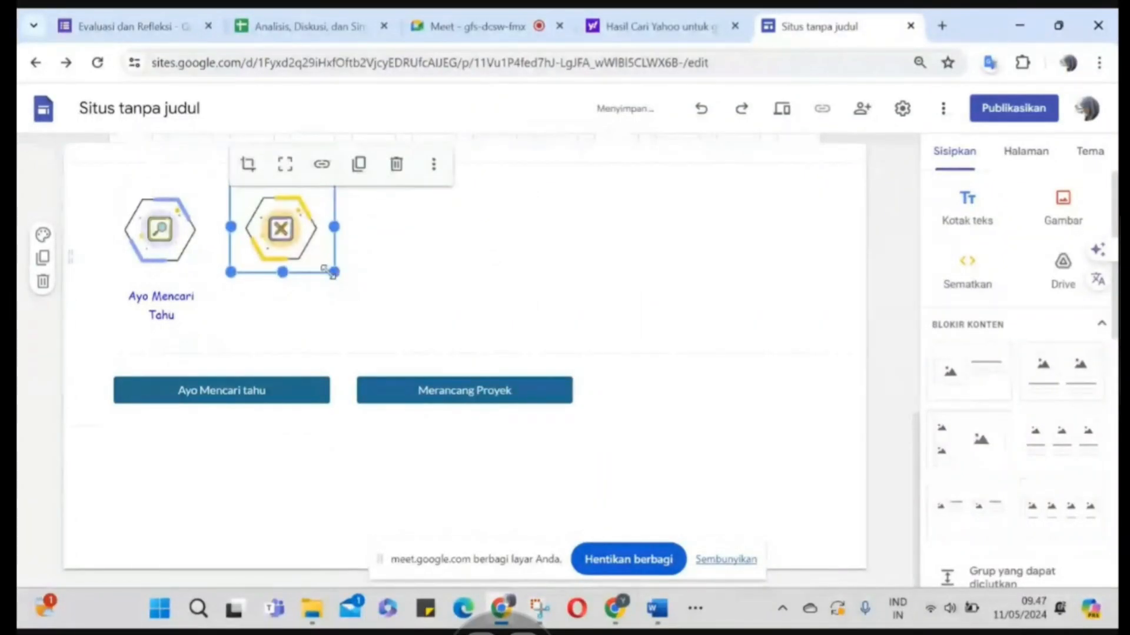
Add the caption "Ayo Merancang Proyek" beneath the pencil-and-ruler image
left_click(391, 297)
key("ctrl+v")
type("Ayo Merancang Proyek")
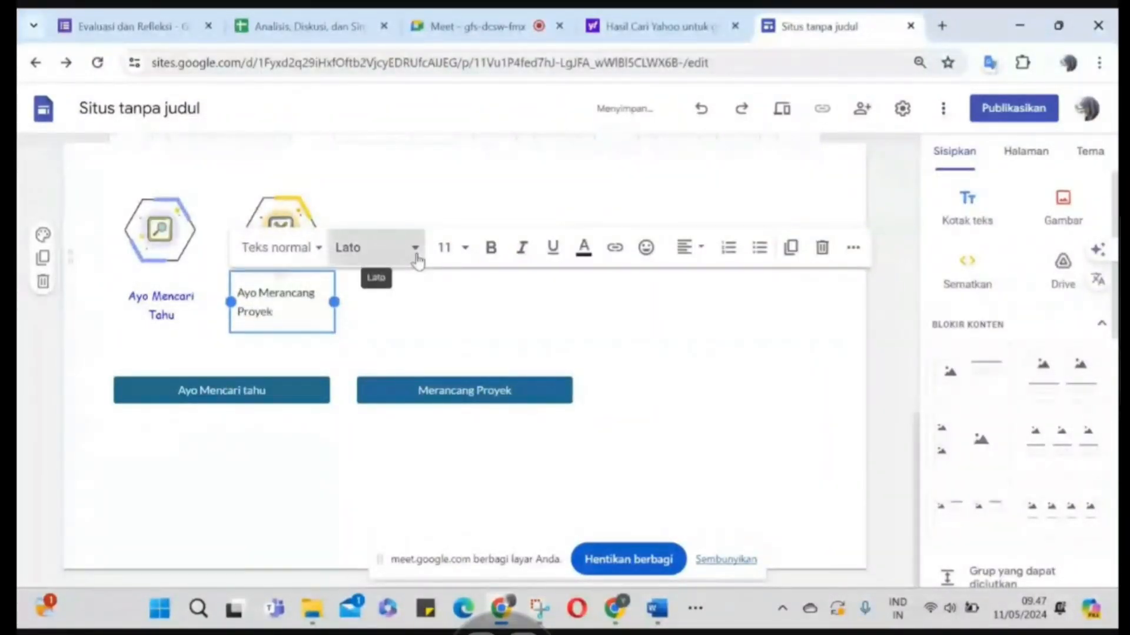
Try to set the "Ayo Merancang Proyek" caption to Comic Sans MS in blue
left_click(416, 250)
mouse_move(410, 480)
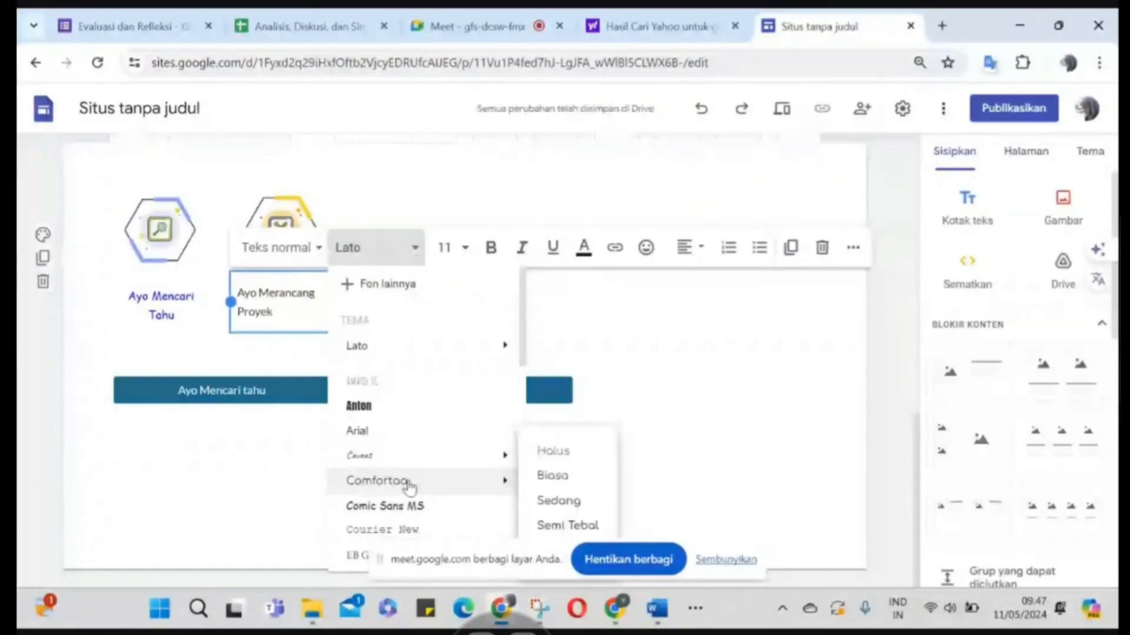
left_click(406, 506)
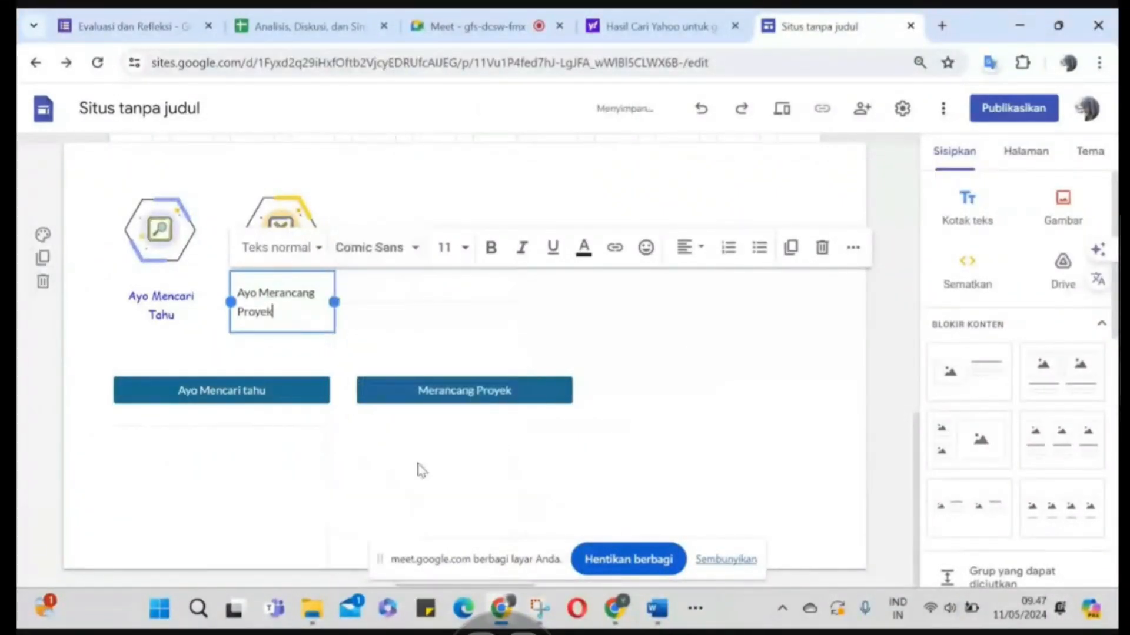
left_click(464, 248)
left_click(583, 247)
left_click(583, 247)
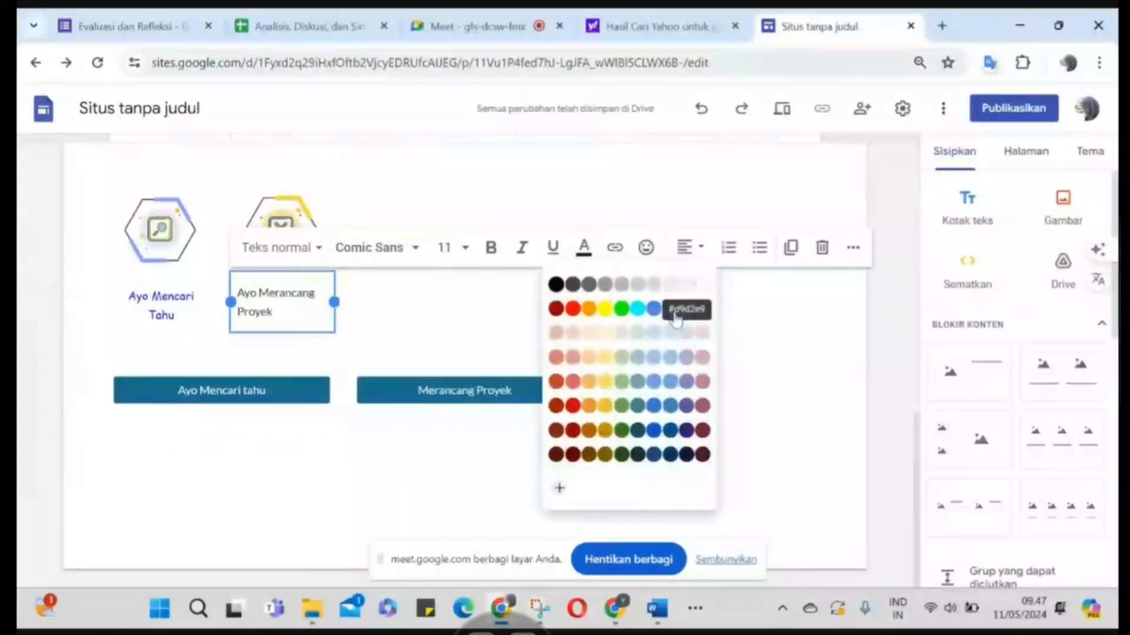
left_click(674, 312)
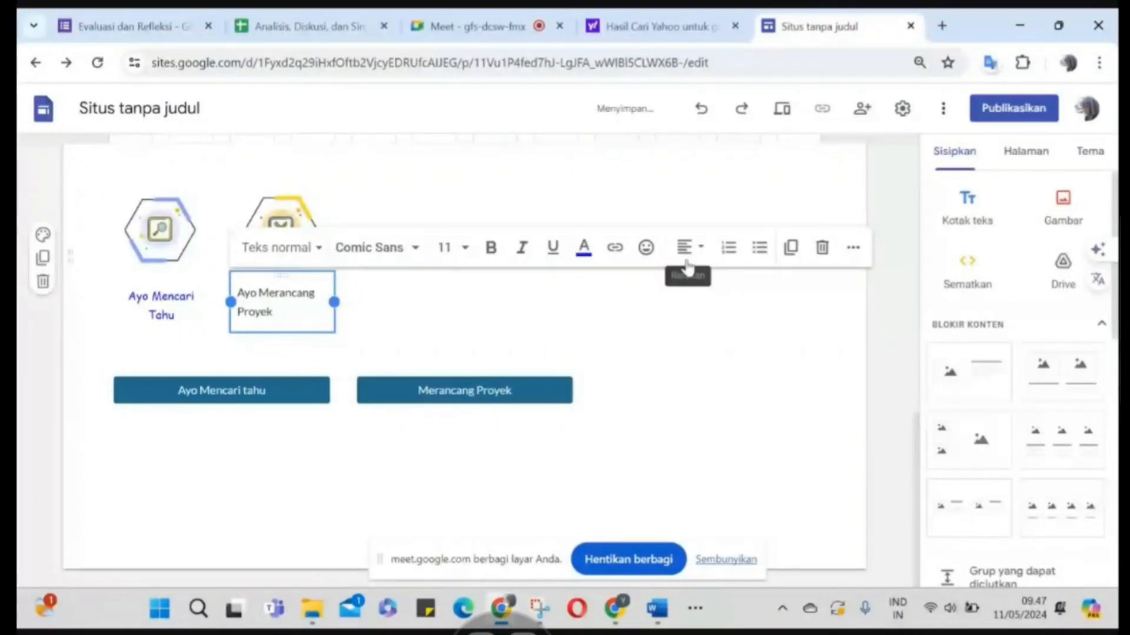
Color the whole "Ayo Merancang Proyek" caption text blue and center it
left_click(583, 247)
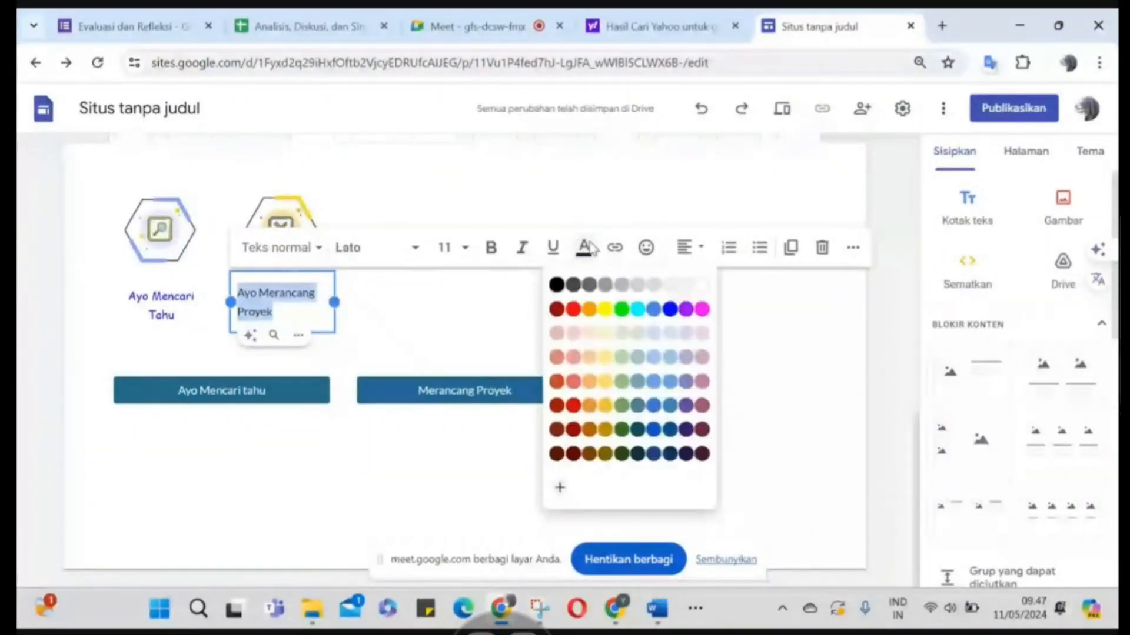
left_click(670, 310)
left_click(688, 248)
left_click(683, 328)
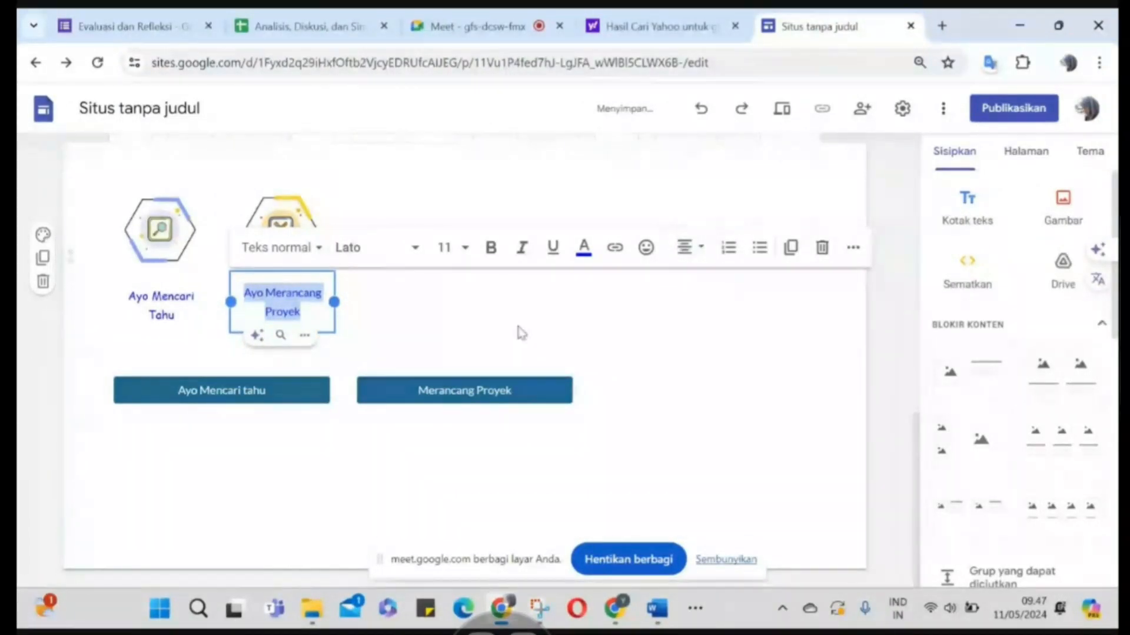
left_click(471, 340)
Link the pencil-and-ruler image to the "Merancang Proyek" page of this site
left_click(268, 250)
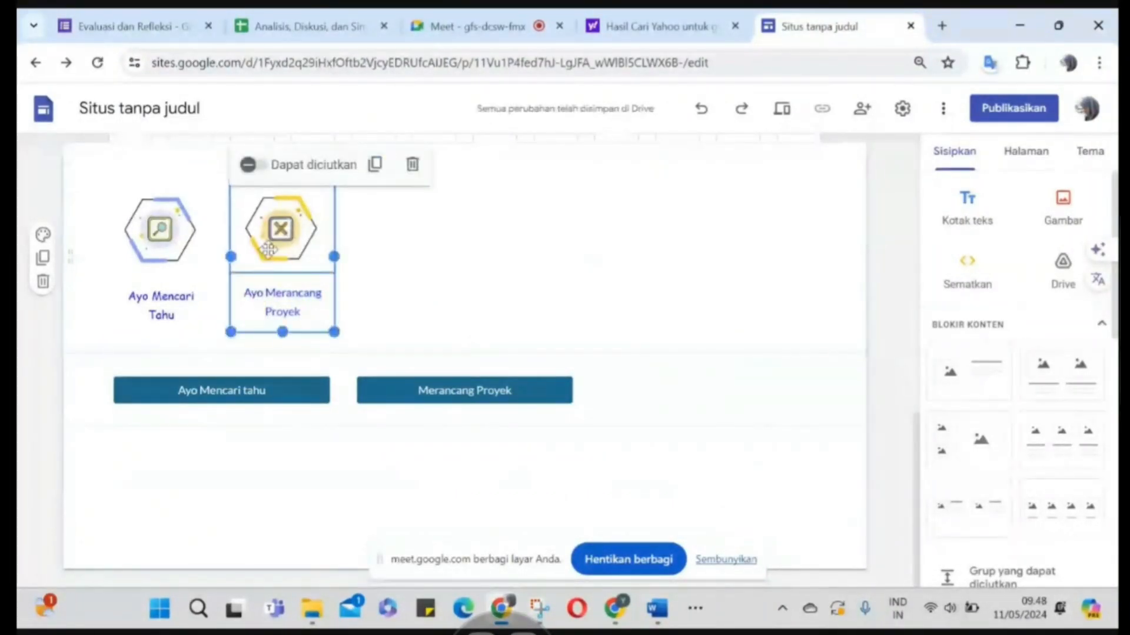
left_click(281, 222)
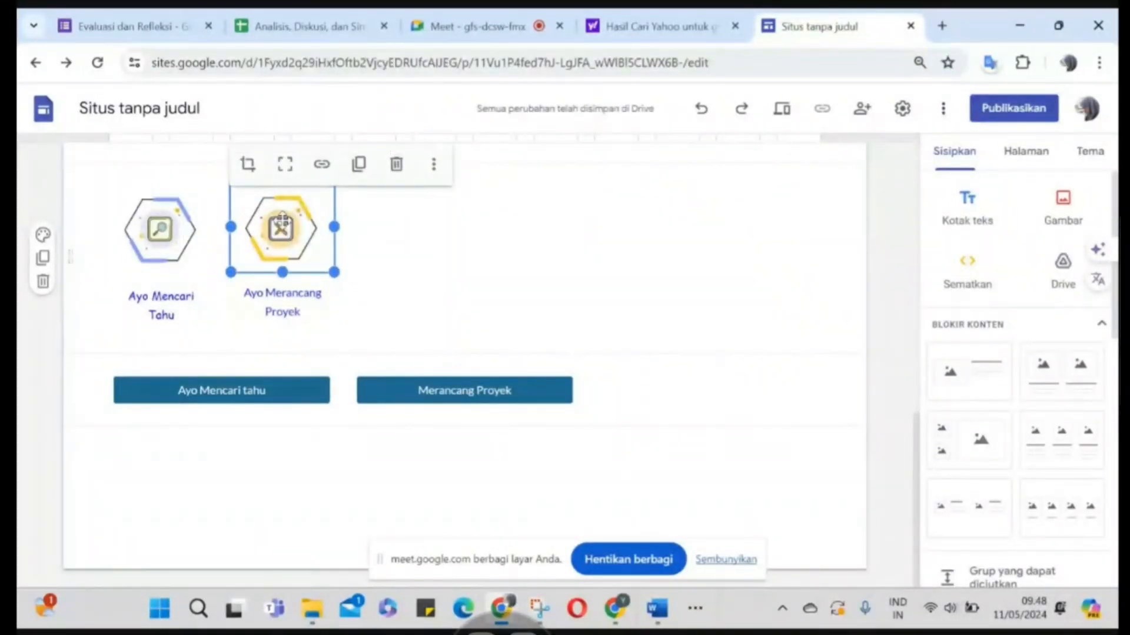
left_click(322, 164)
left_click(293, 171)
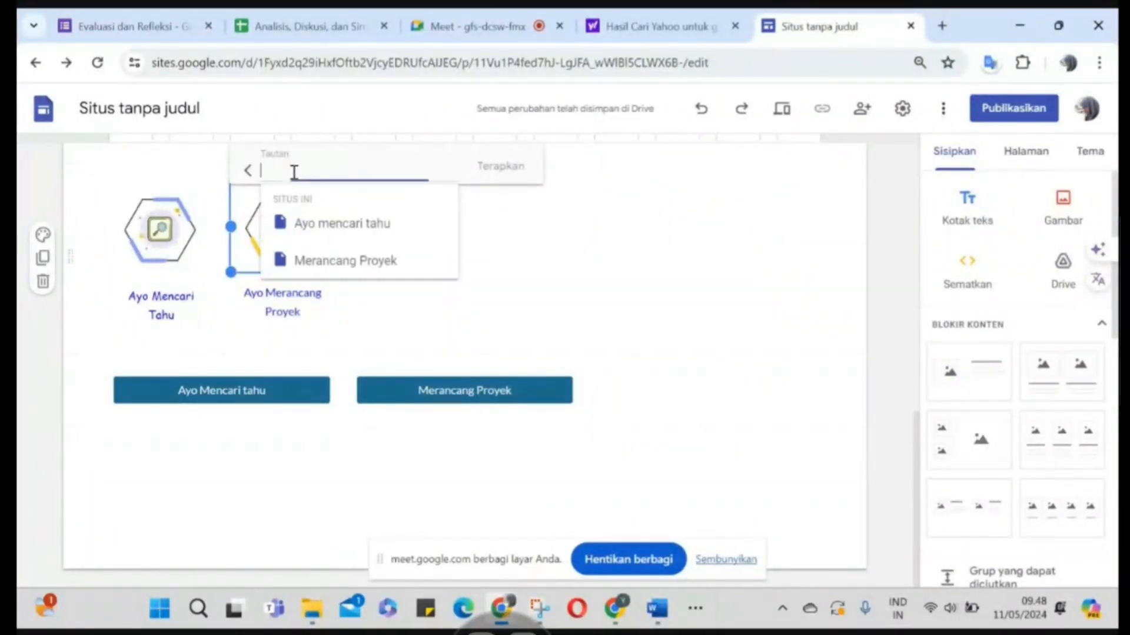
left_click(341, 261)
left_click(488, 300)
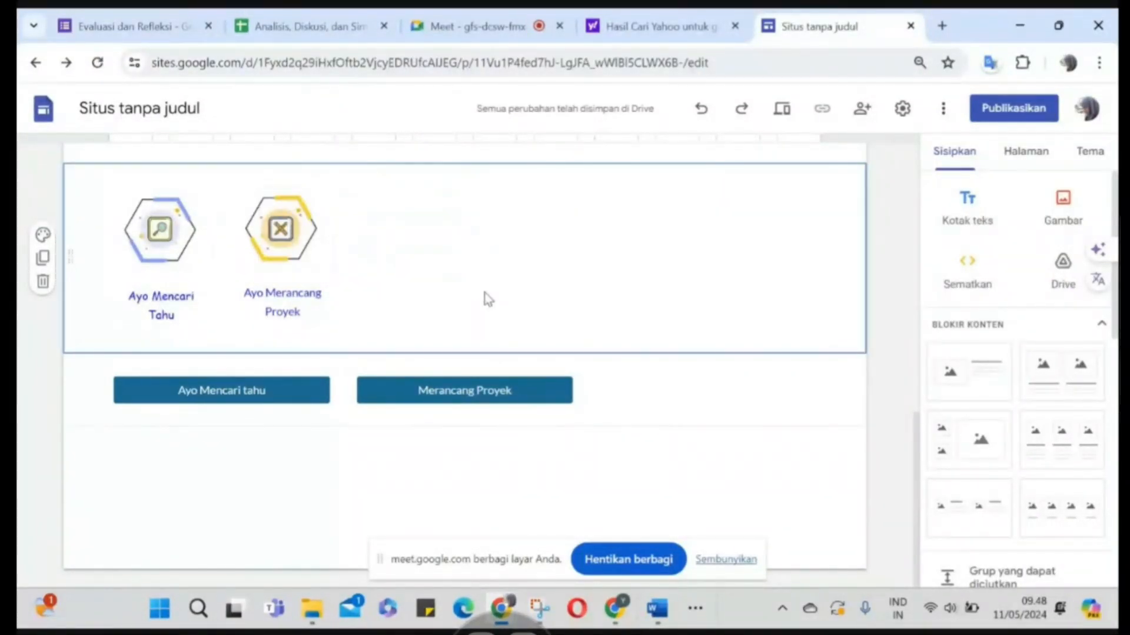
Examine the home page's header banner, greeting paragraph and learning objectives section
scroll(488, 300, "up", 5)
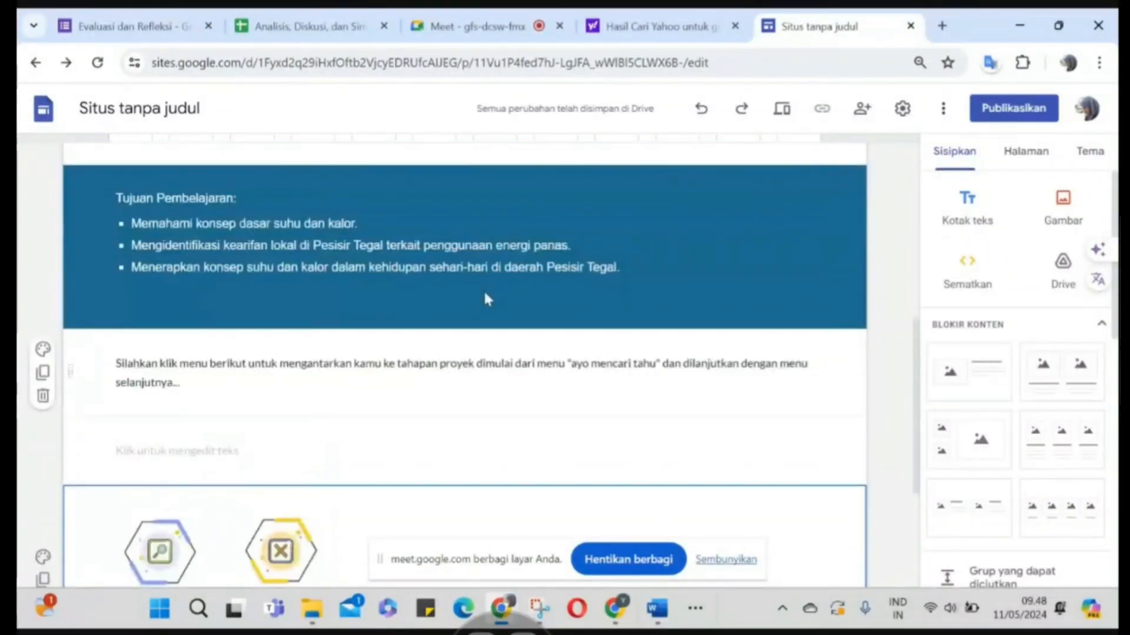
scroll(288, 359, "down", 5)
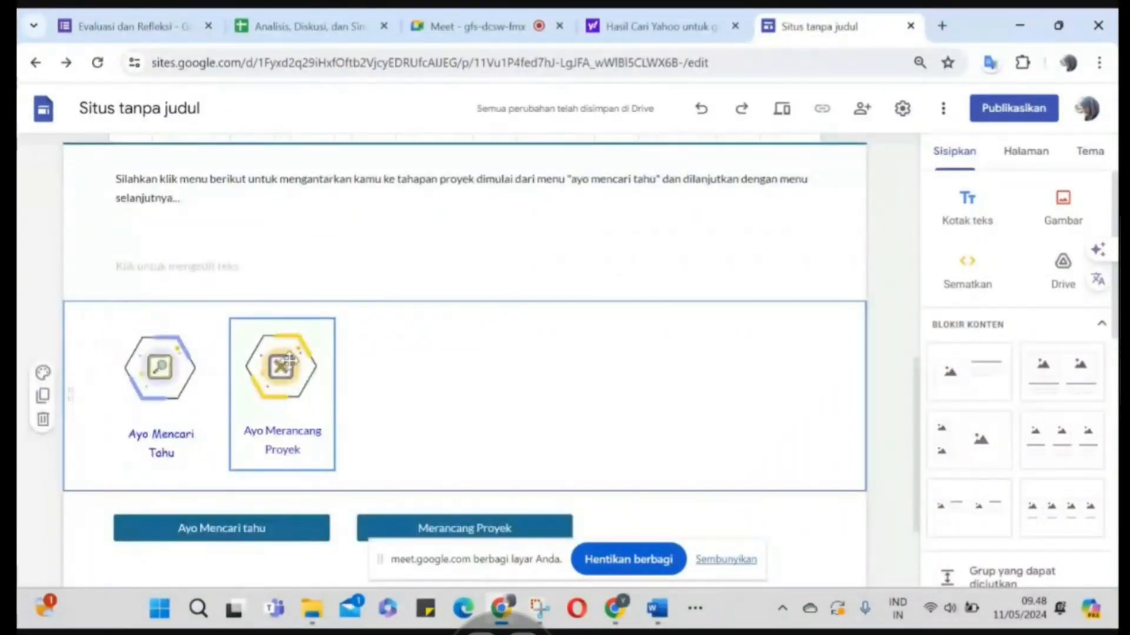
scroll(289, 359, "up", 10)
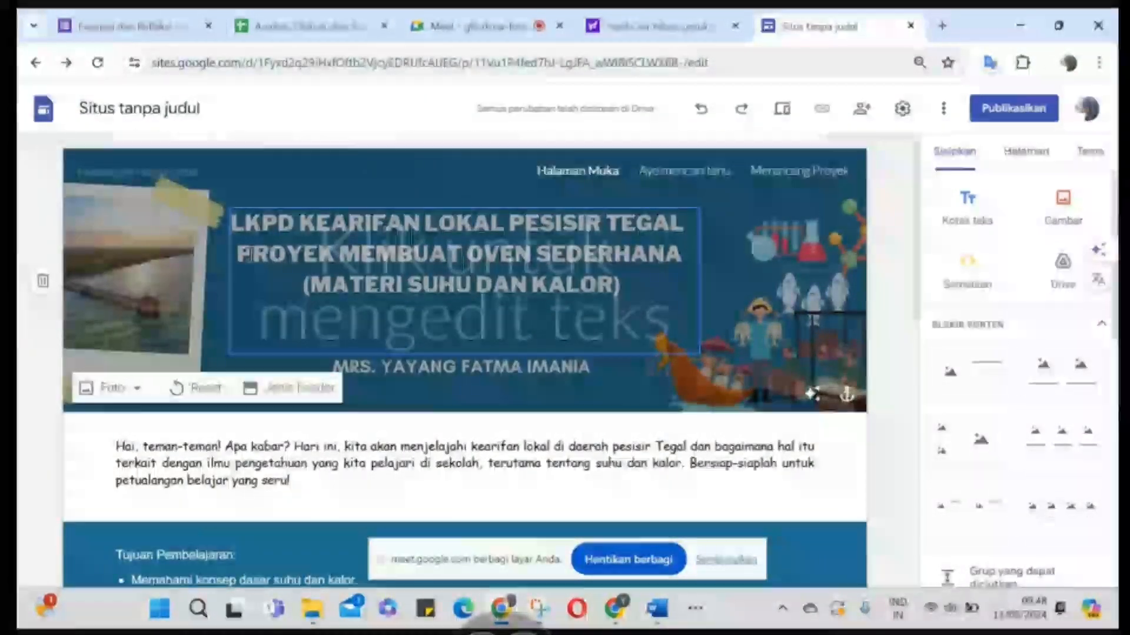
scroll(181, 202, "down", 3)
left_click(259, 318)
scroll(259, 316, "down", 2)
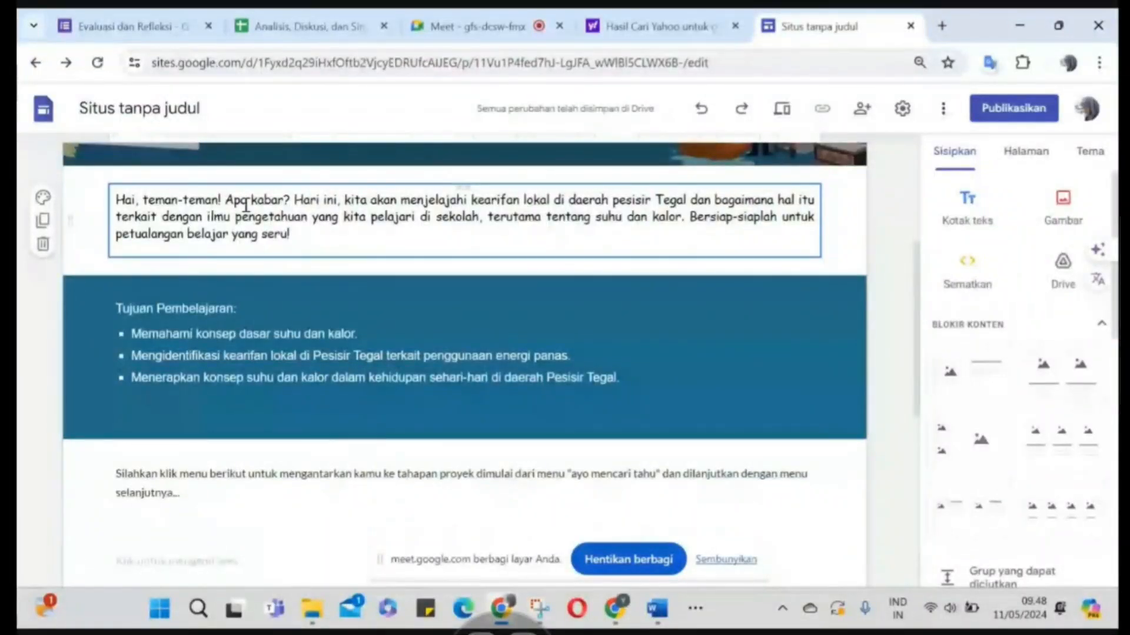
left_click(246, 204)
left_click(527, 404)
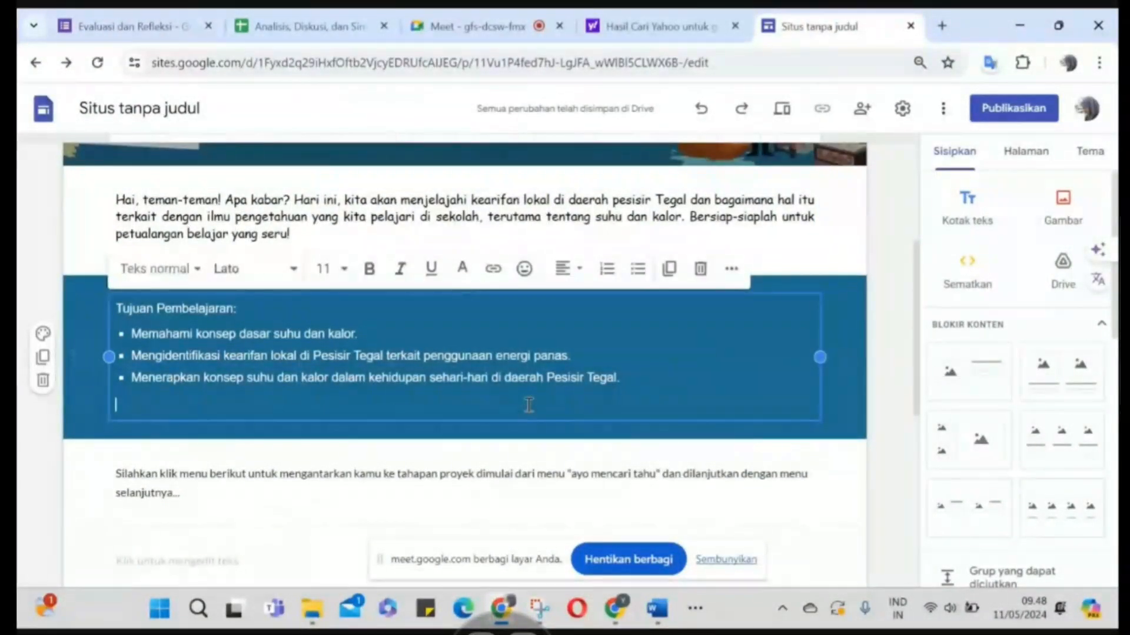
scroll(529, 405, "down", 3)
scroll(529, 406, "down", 4)
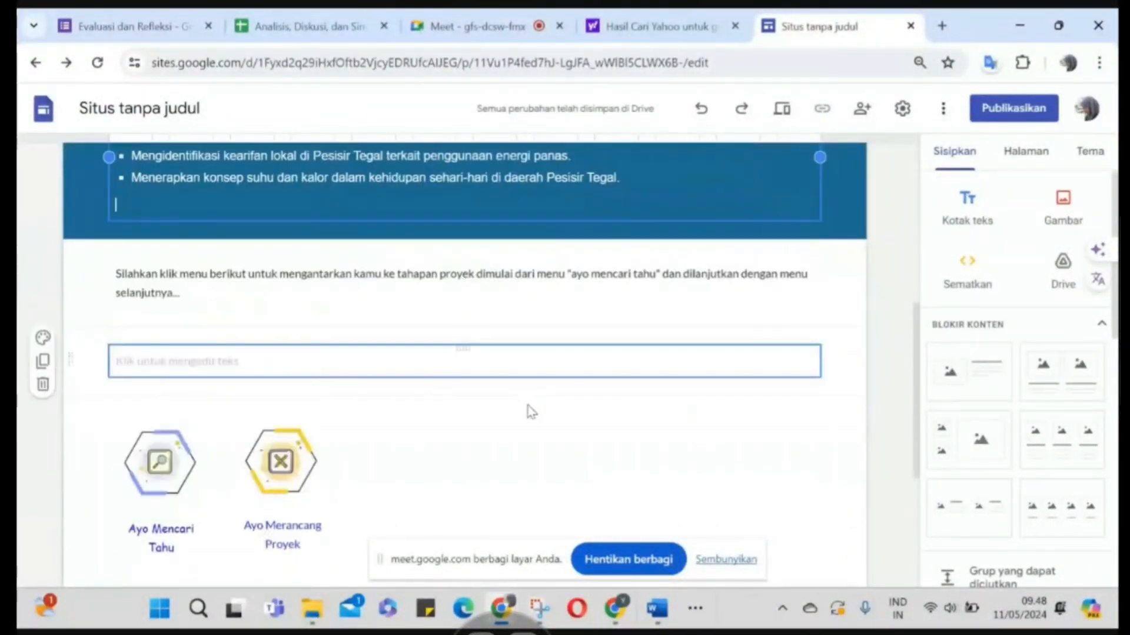
Examine the menu instructions, the two captioned icons and the two page buttons on the home page
left_click(323, 336)
left_click(143, 327)
left_click(308, 339)
left_click(189, 509)
left_click(182, 471)
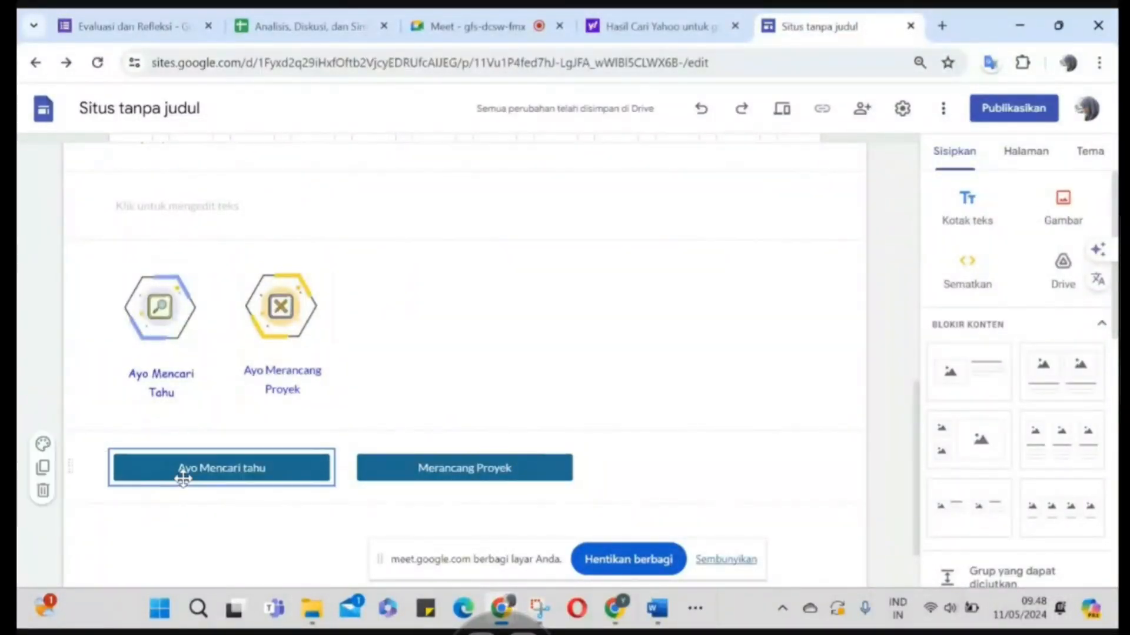
left_click(424, 479)
left_click(190, 467)
left_click(139, 346)
left_click(292, 346)
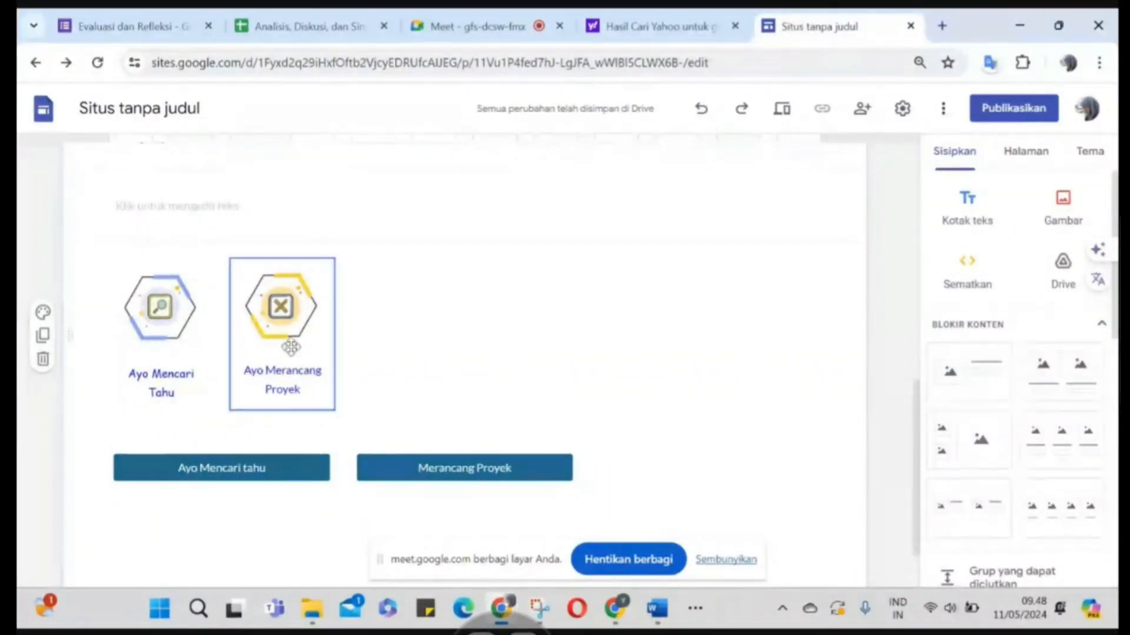
Delete the empty text section between the menu instructions and the captioned icons
left_click(153, 330)
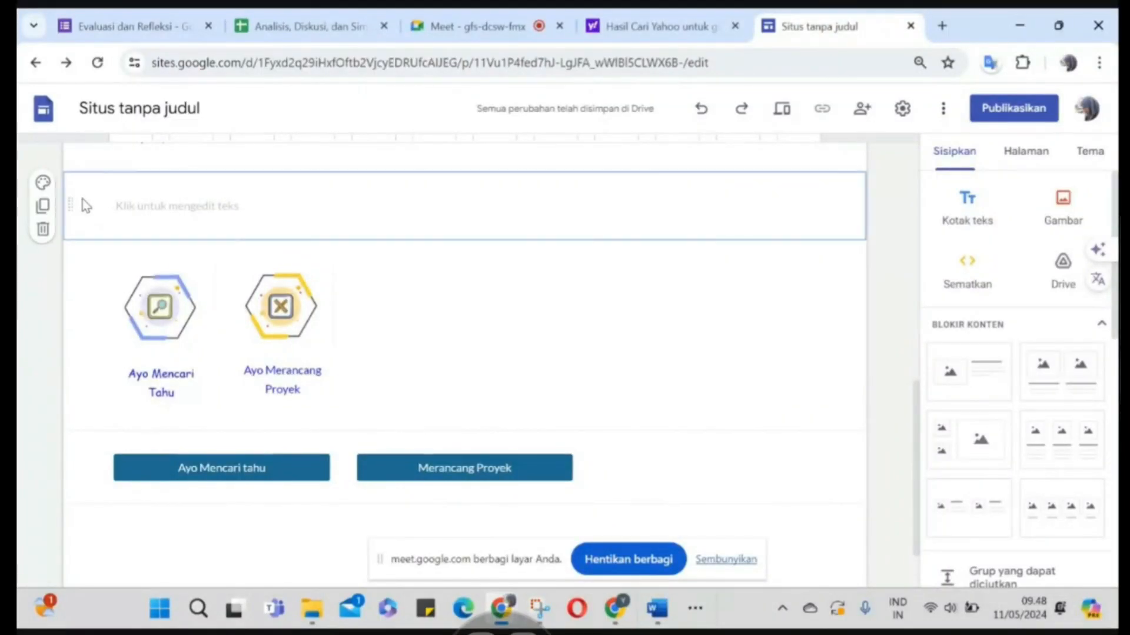
scroll(150, 199, "up", 3)
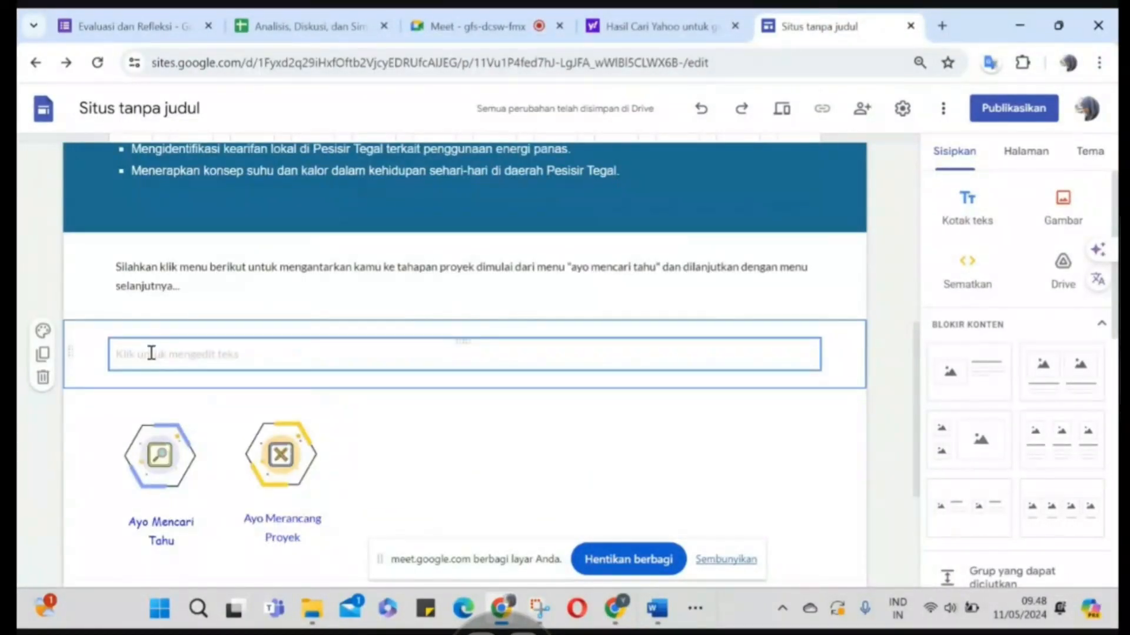
left_click(43, 377)
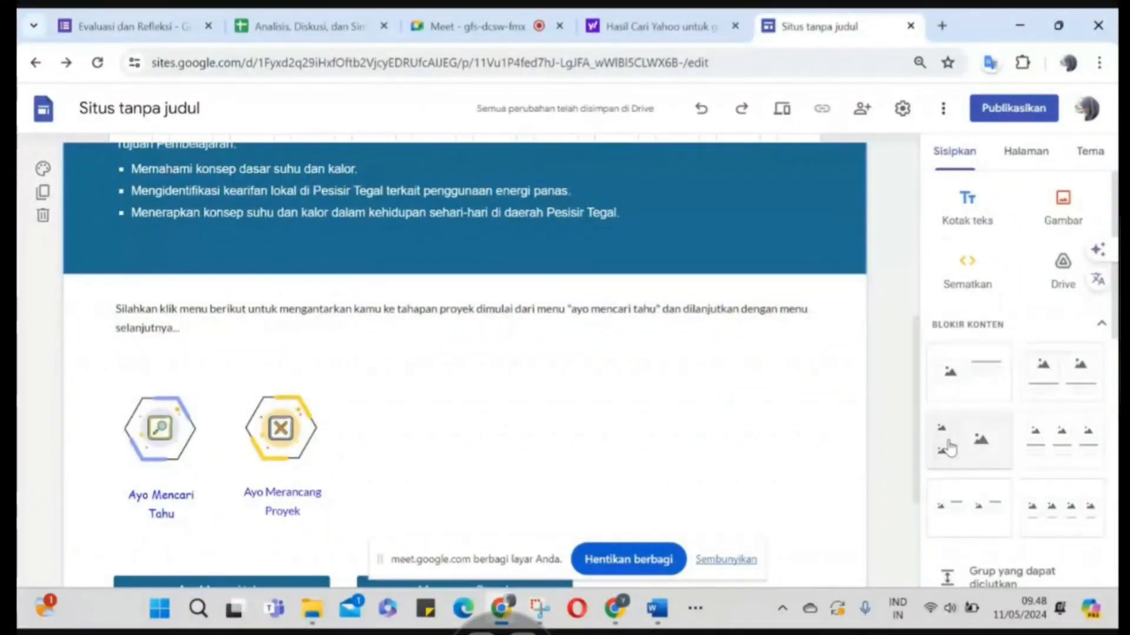
Insert a divider beneath the blue learning objectives section on the home page
scroll(949, 448, "down", 5)
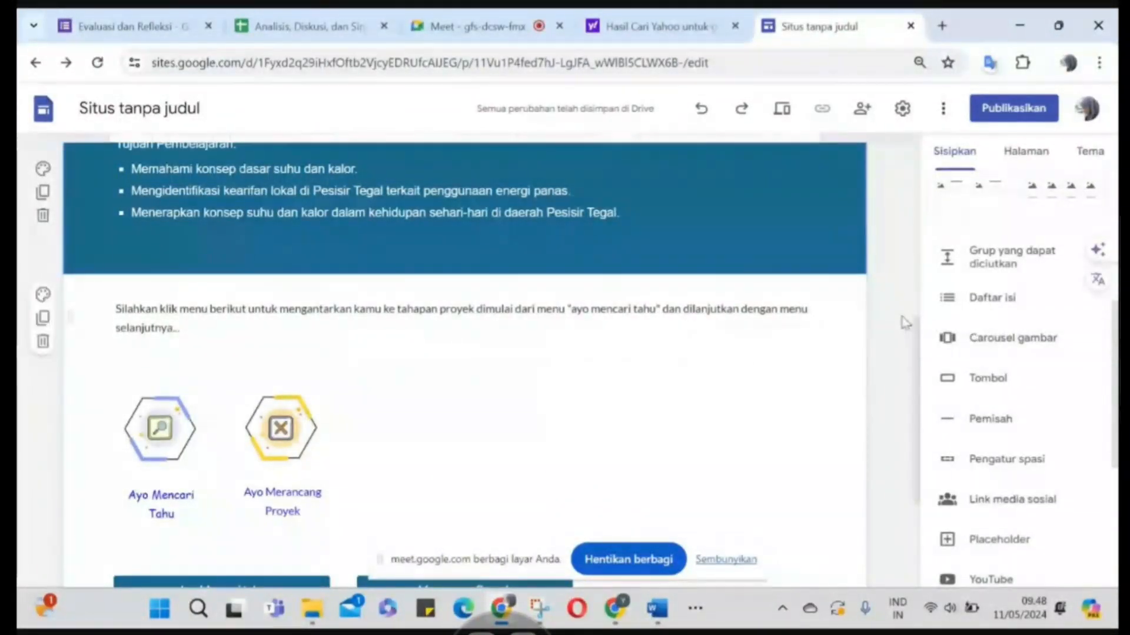
left_click(980, 425)
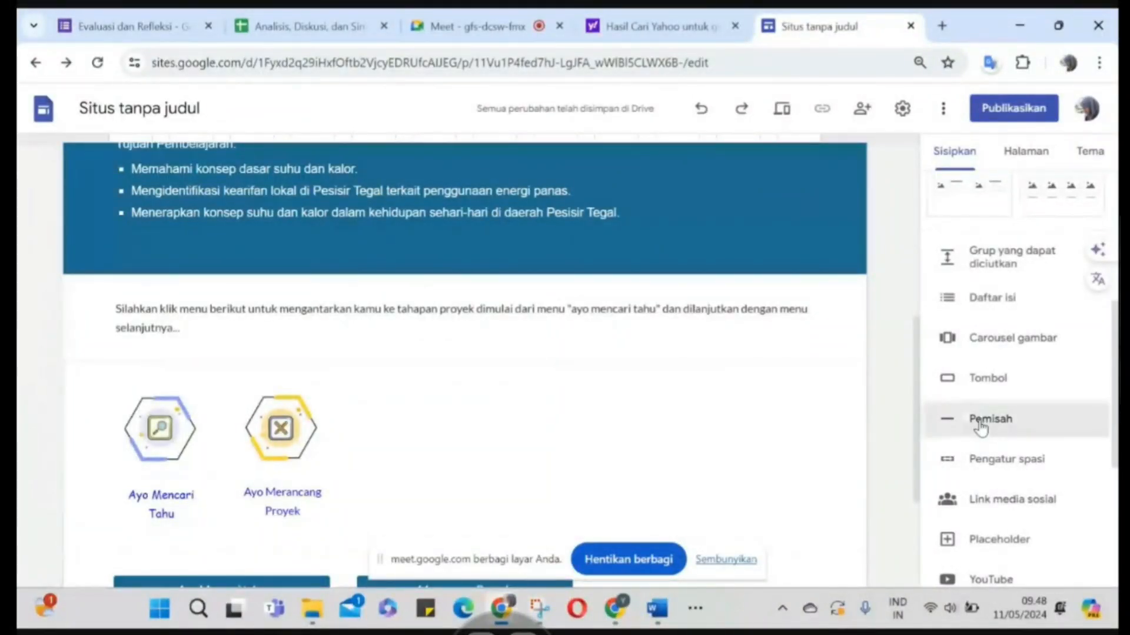
scroll(778, 212, "up", 3)
scroll(778, 210, "down", 3)
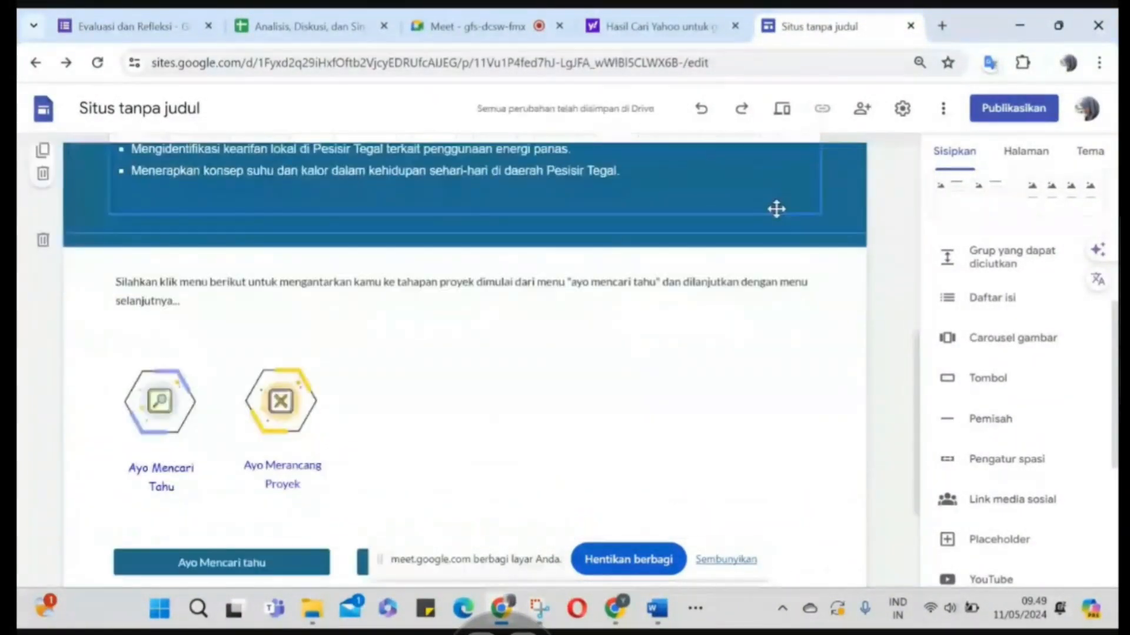
scroll(688, 280, "down", 3)
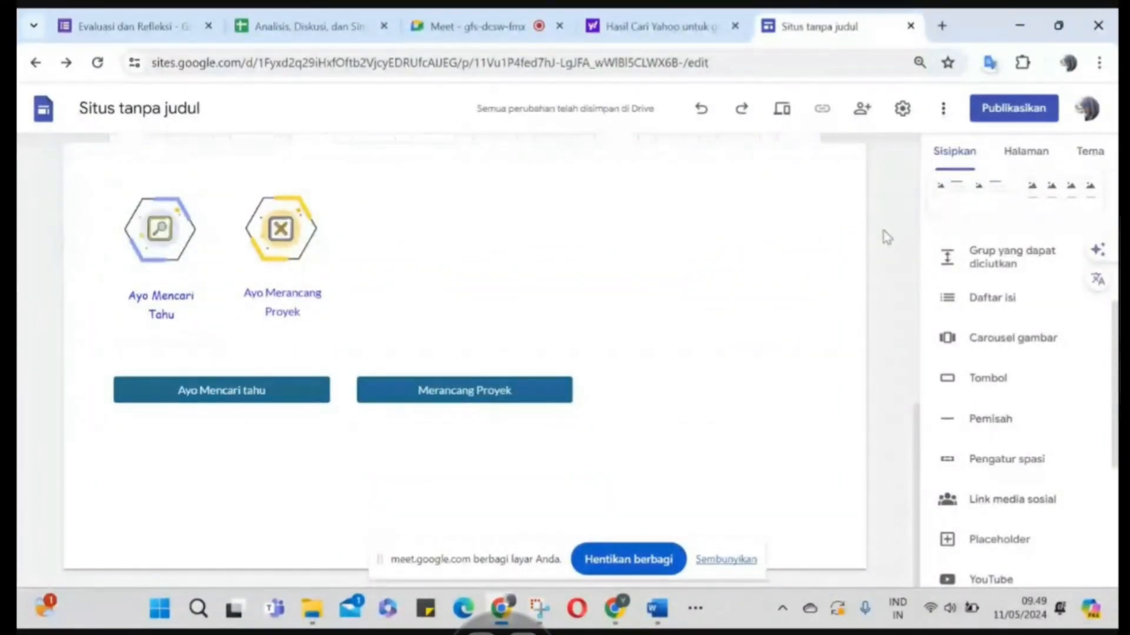
Change the header type of the "Ayo mencari tahu" page to title only ("Hanya judul")
left_click(1025, 154)
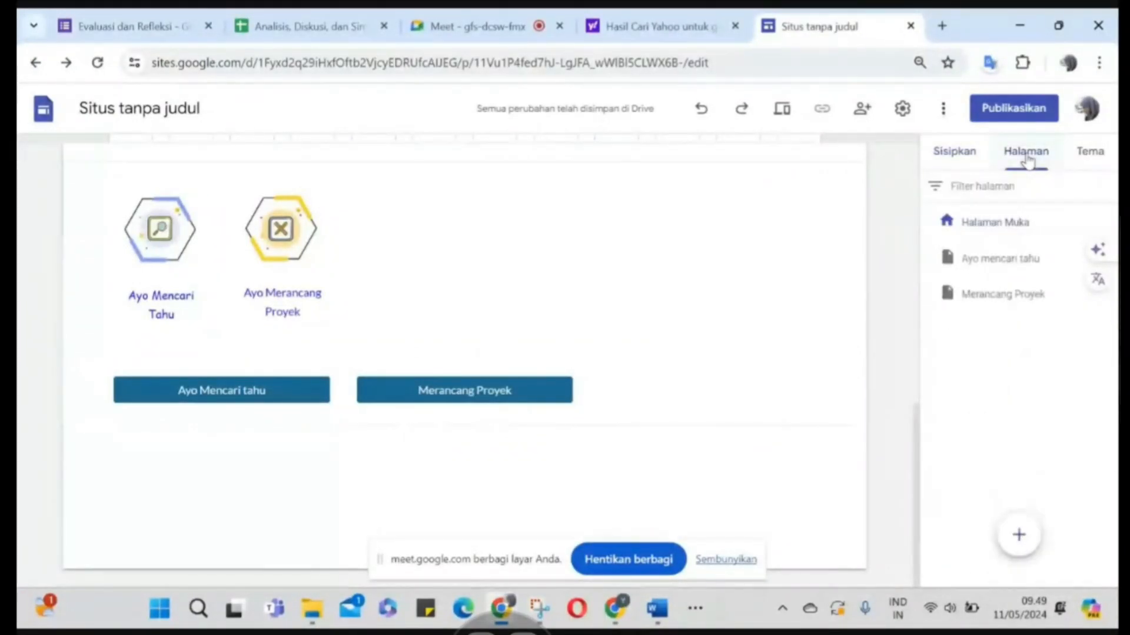
left_click(983, 264)
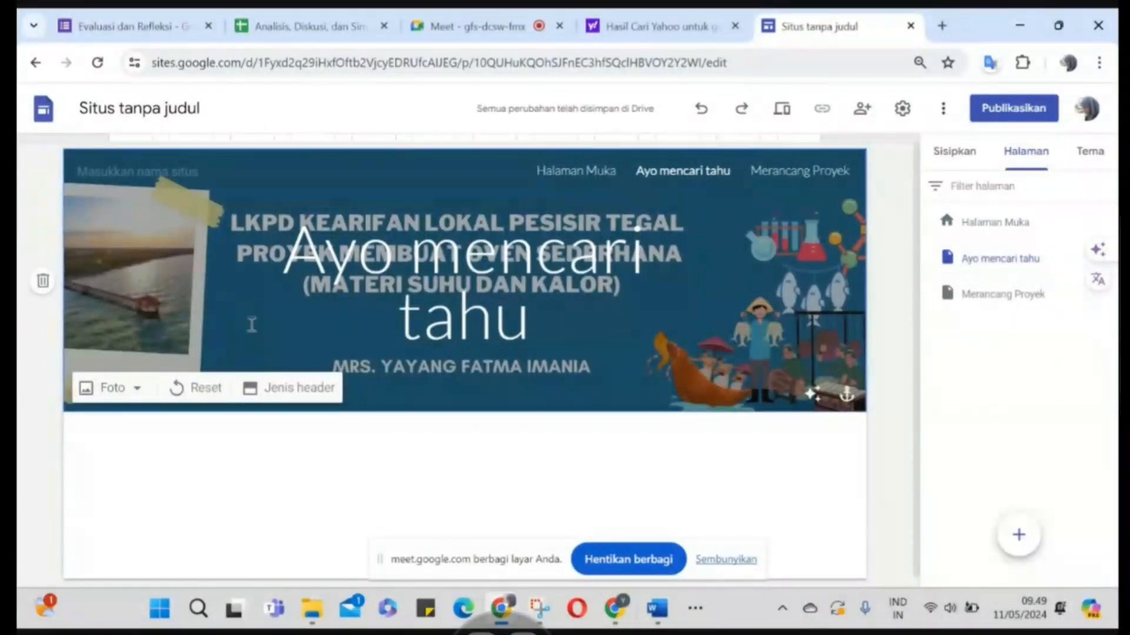
left_click(294, 388)
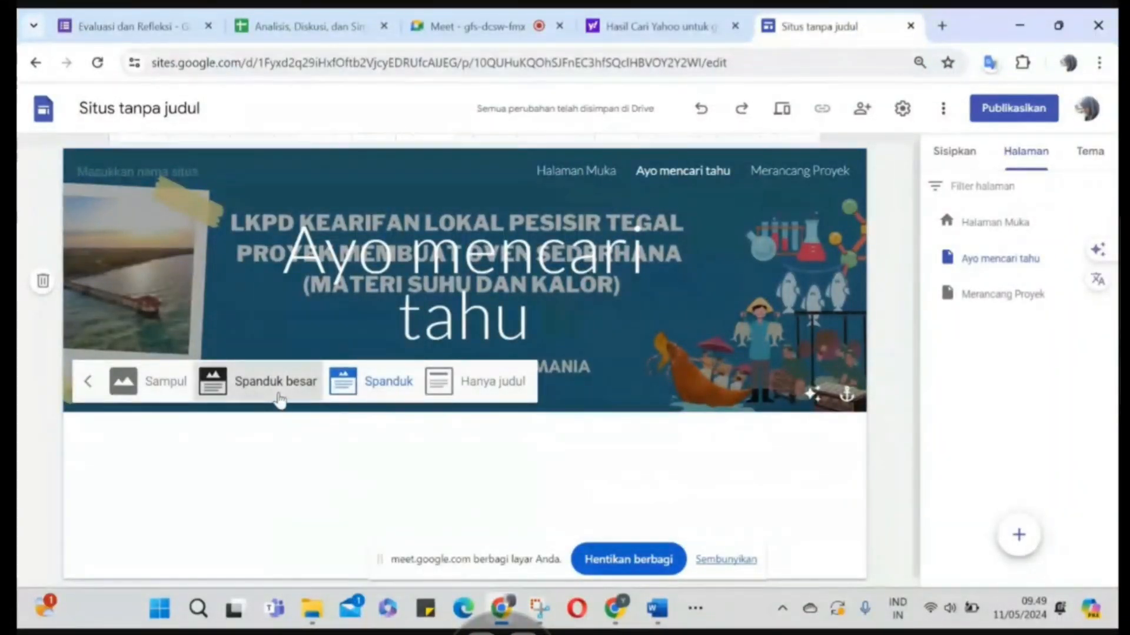
left_click(280, 398)
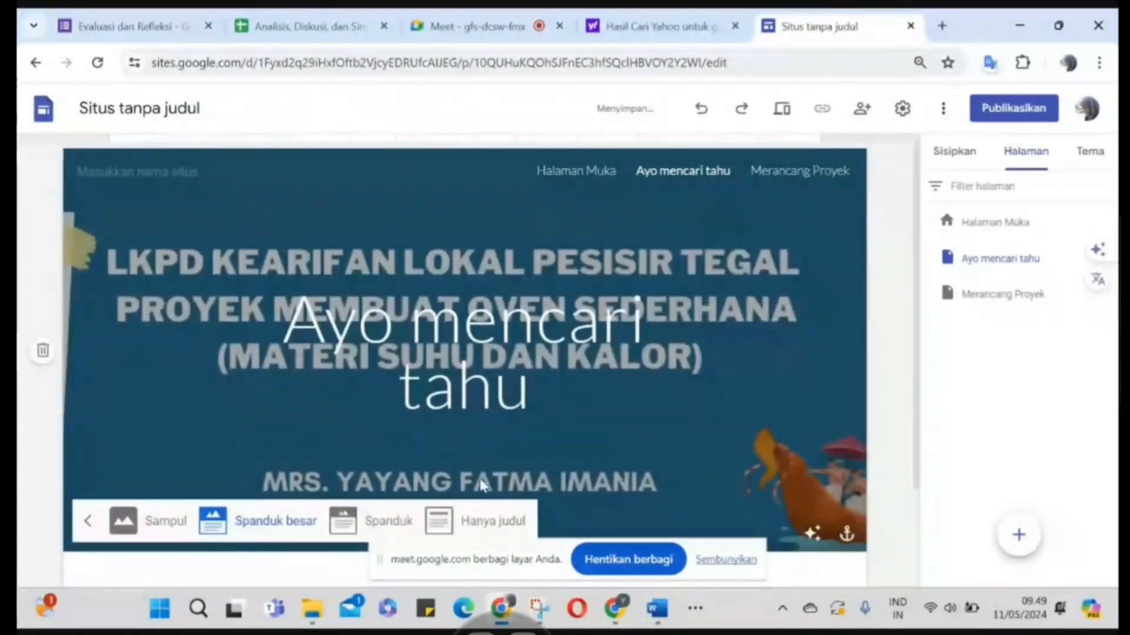
left_click(393, 512)
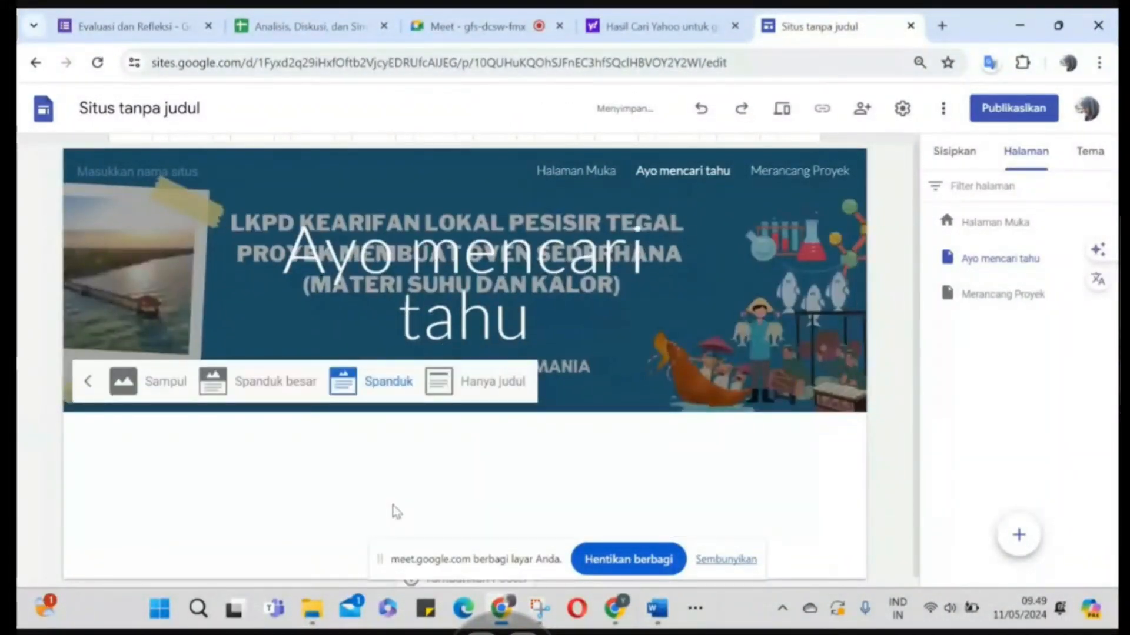
left_click(484, 392)
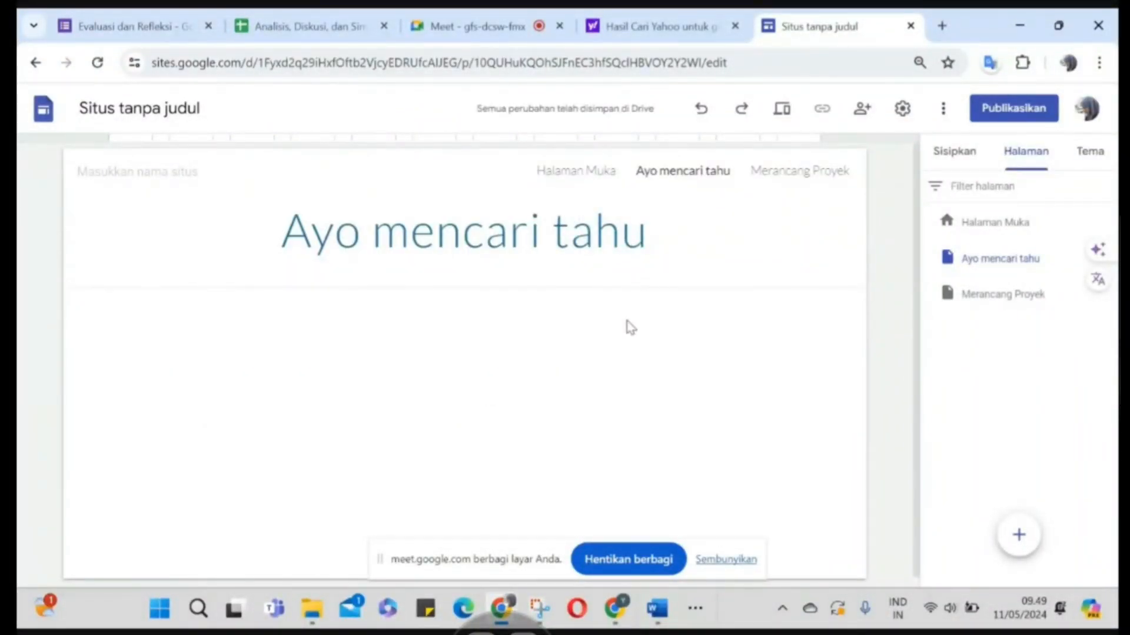
Replace the "Ayo mencari tahu" heading text with "Kearifan Lokal Pesisir Tegal pada Materi Suhu dan Kalor"
left_click(596, 233)
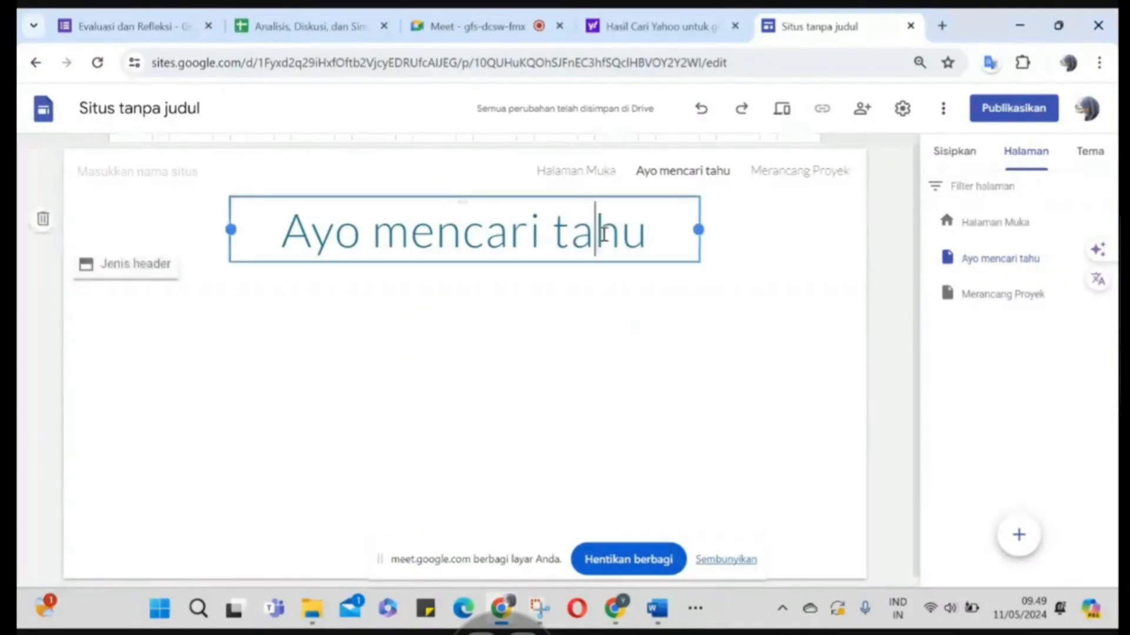
left_click_drag(648, 233, 296, 233)
type("Kea")
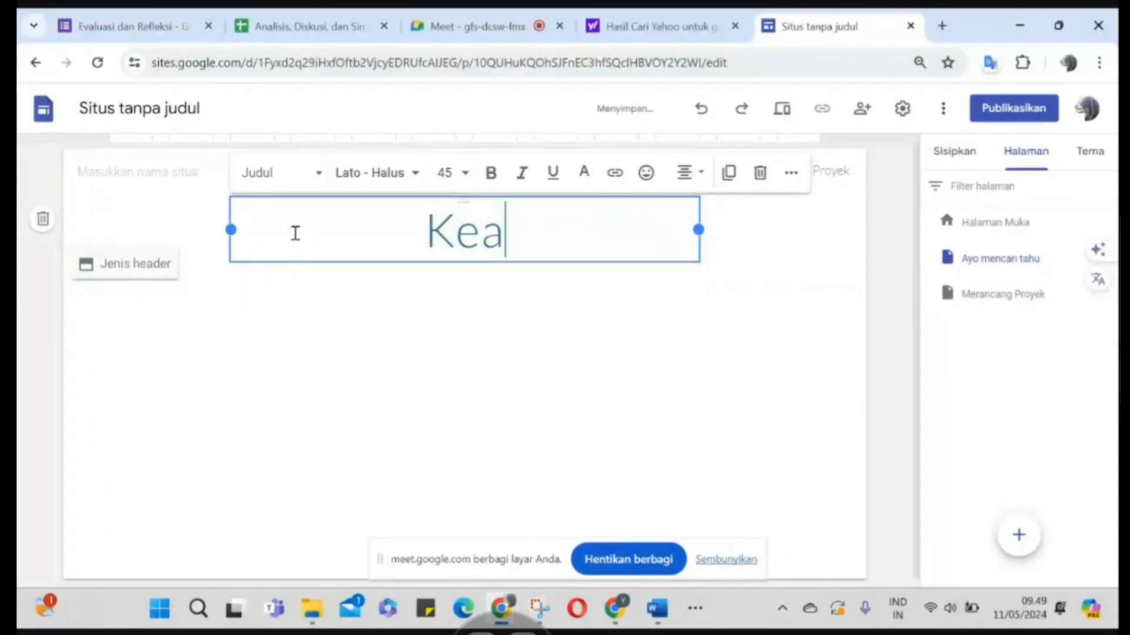
type("rifan Loa")
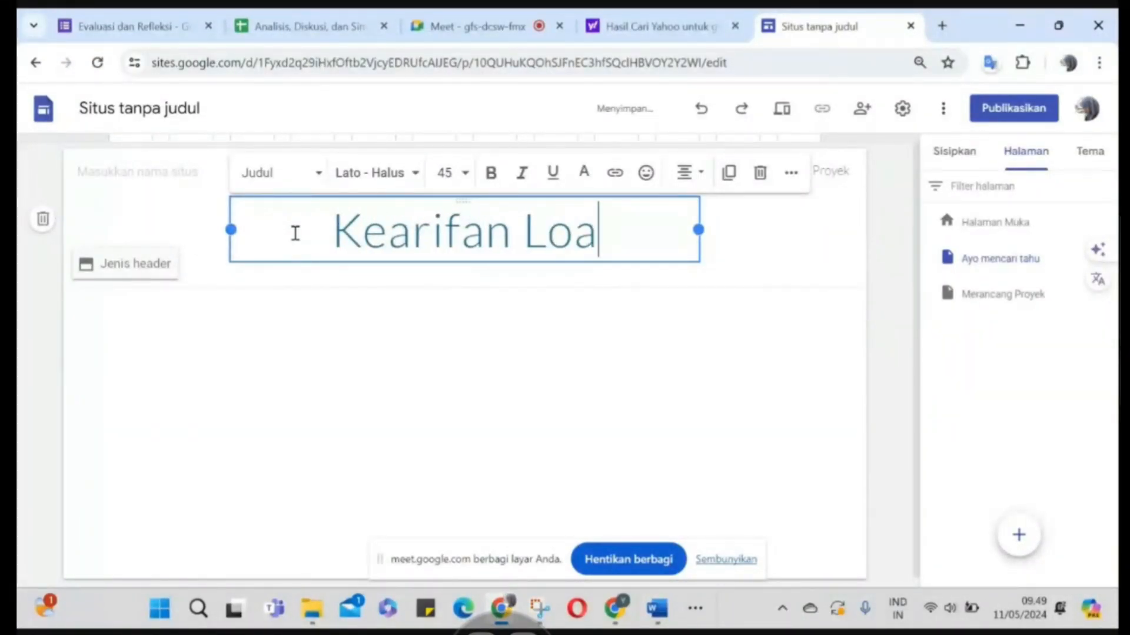
key("BackSpace")
type("kal Pesisir Tegal pada Materi Suhu dan Kalor")
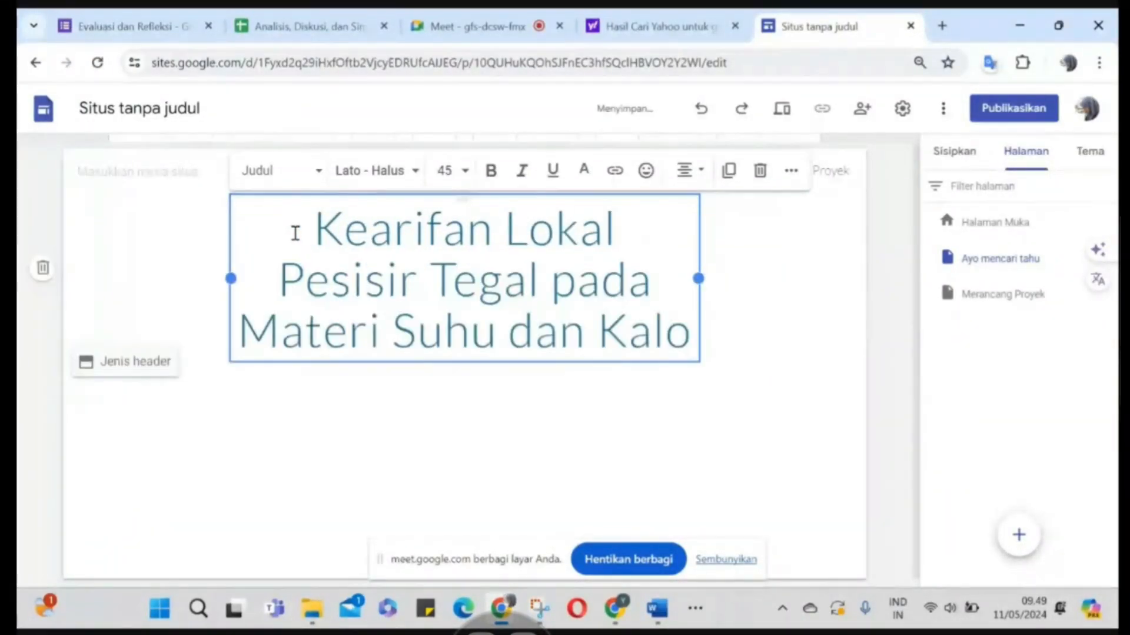
Set the page heading's font size to 30, widen its text box and center the box on the page
key("ctrl+a")
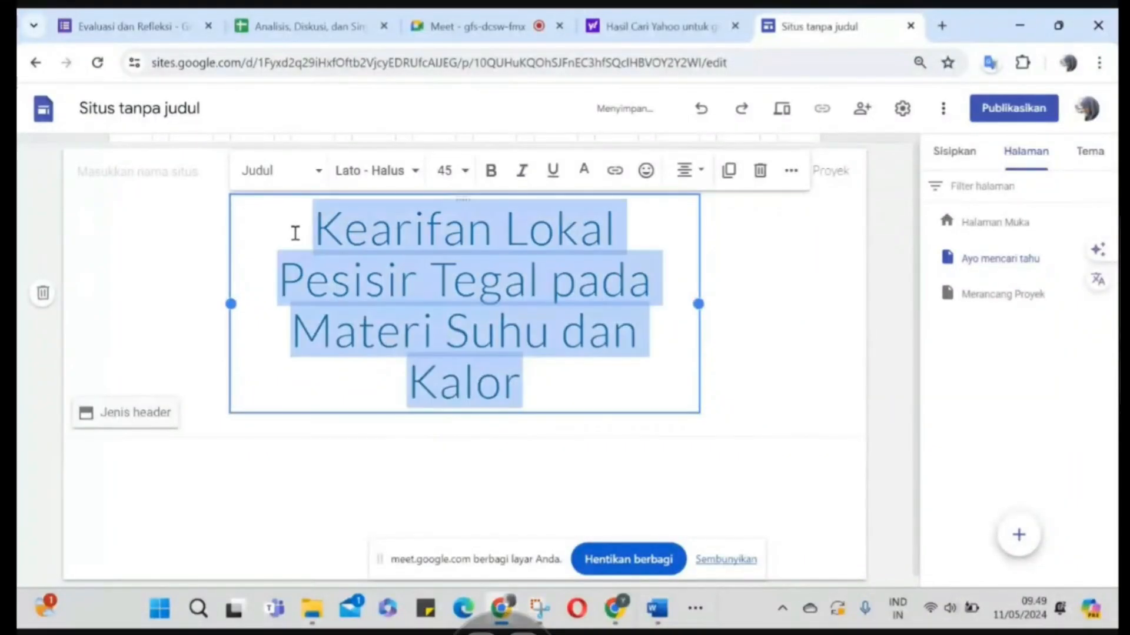
left_click(457, 171)
type("30")
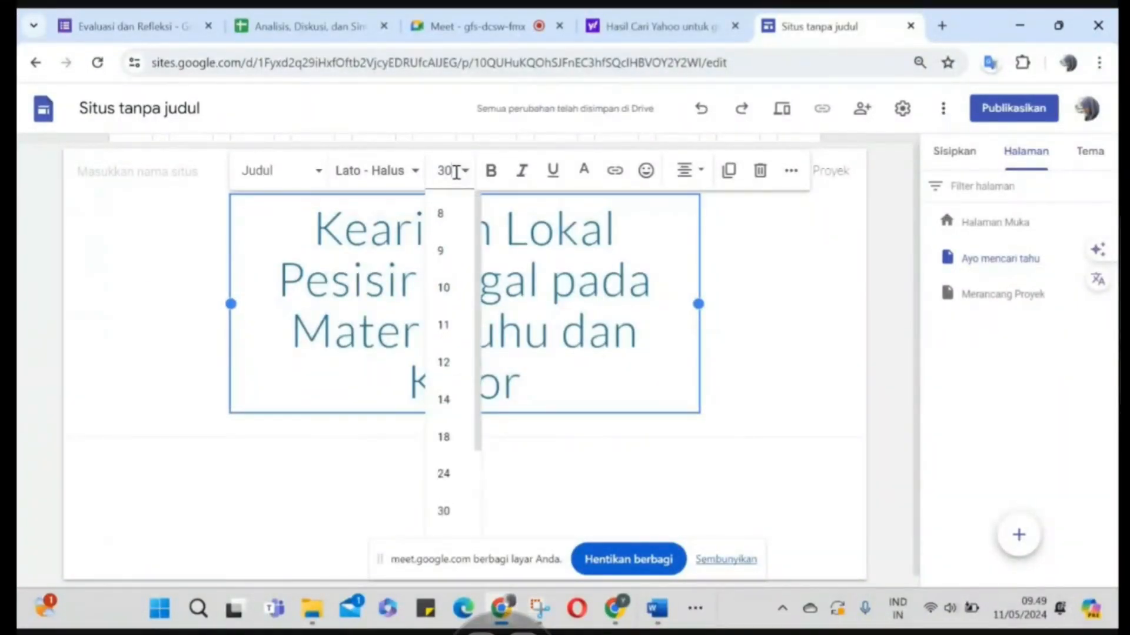
key("Return")
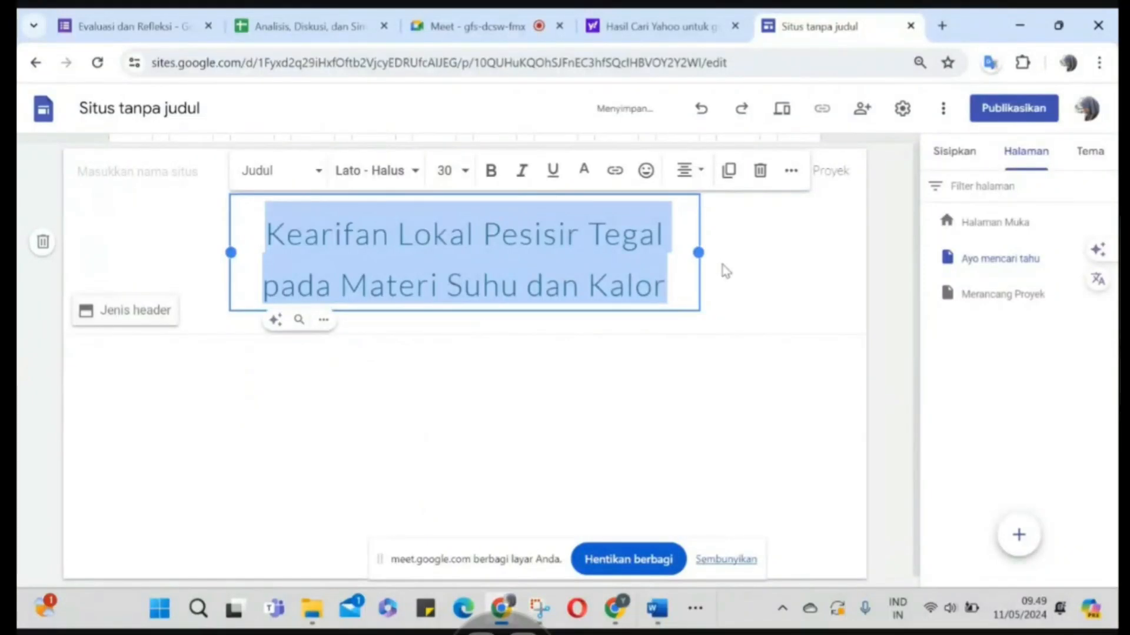
left_click_drag(698, 253, 819, 253)
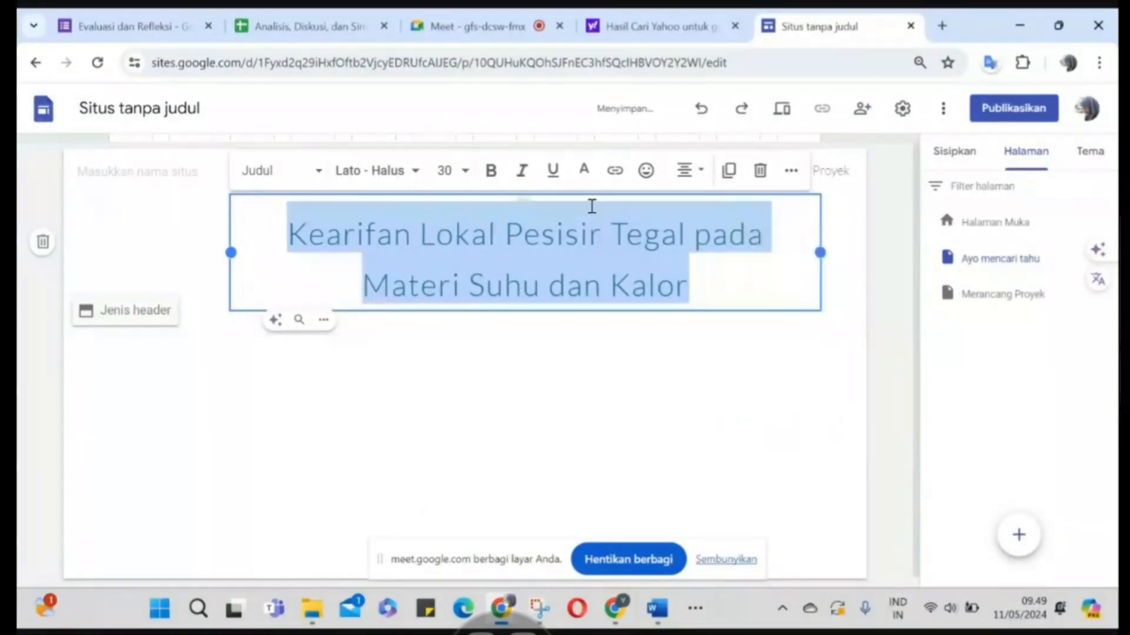
left_click_drag(547, 199, 469, 196)
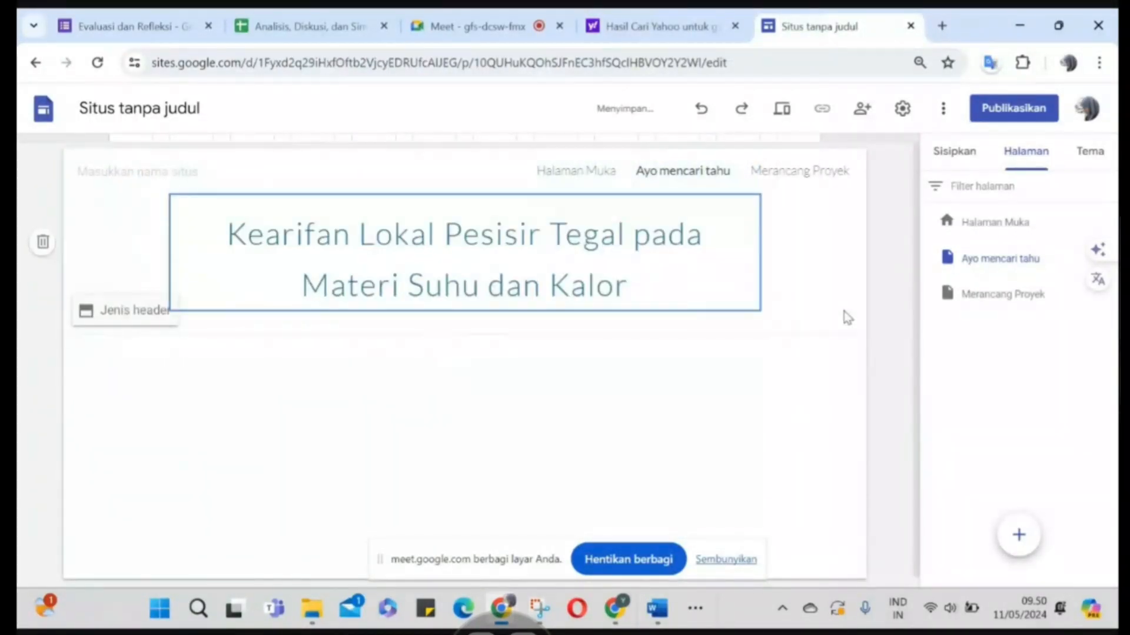
Insert an empty text box beneath the heading on the "Ayo mencari tahu" page and place the cursor in it
left_click(955, 157)
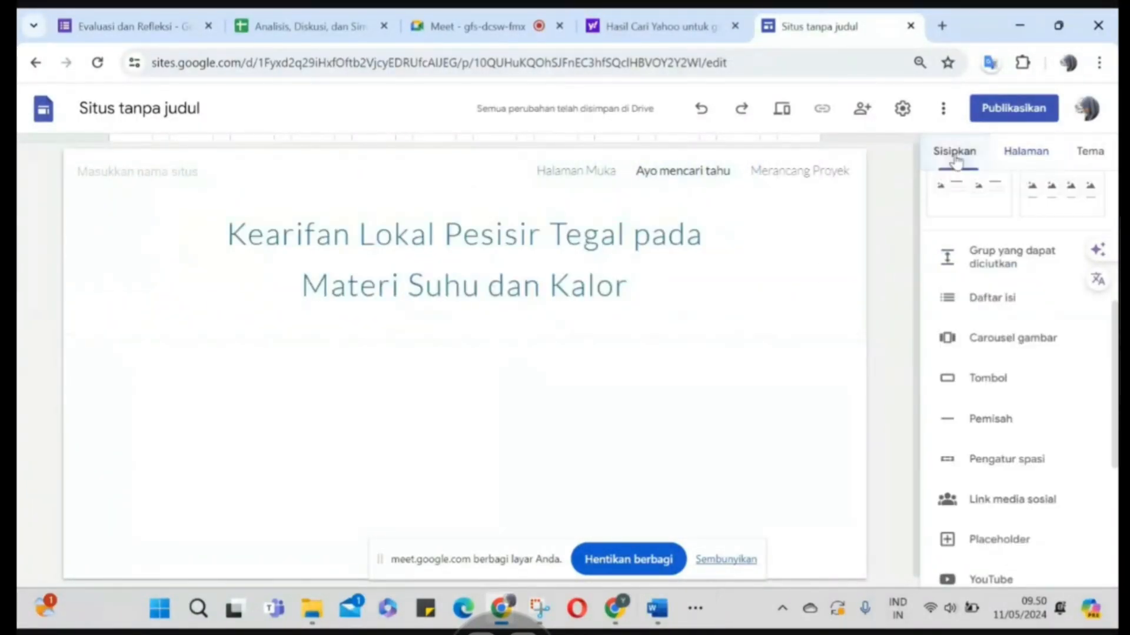
scroll(960, 210, "up", 5)
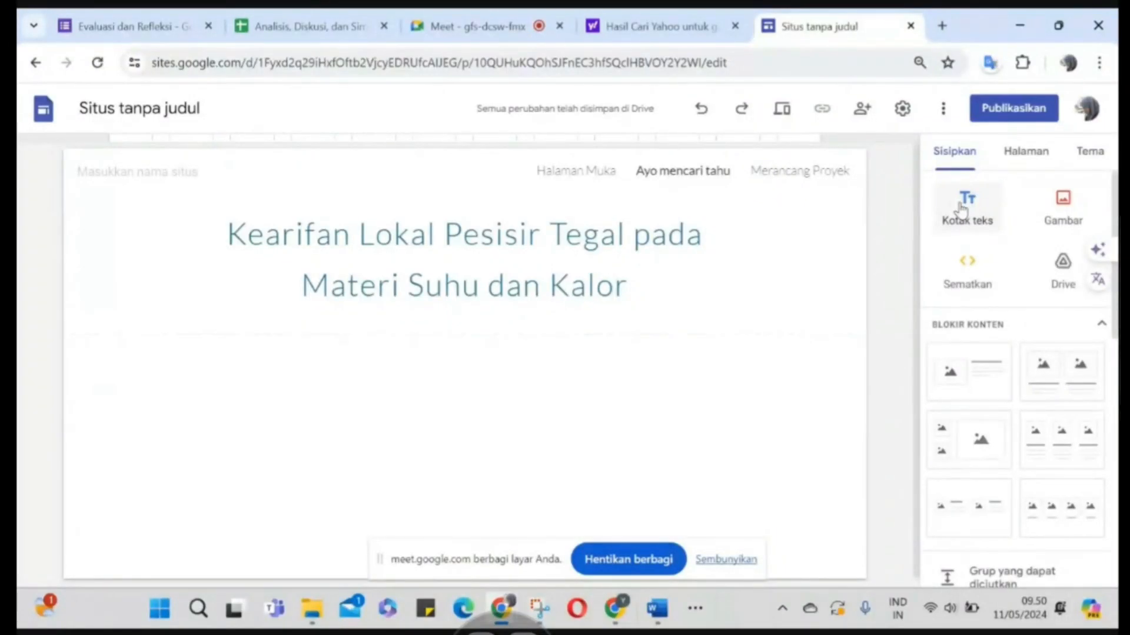
left_click(981, 212)
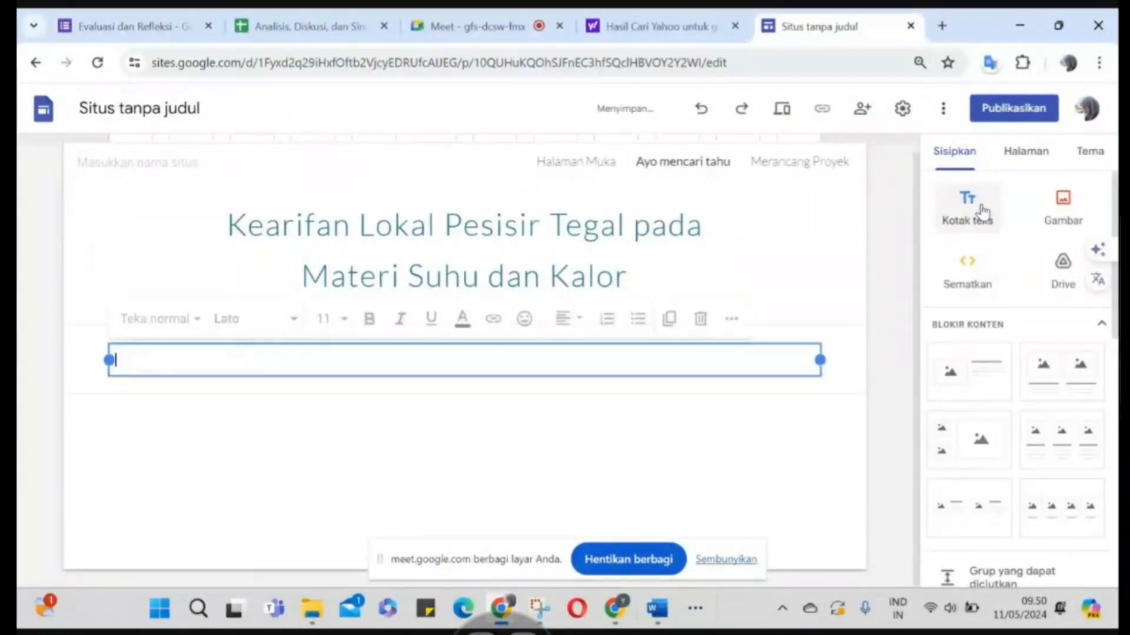
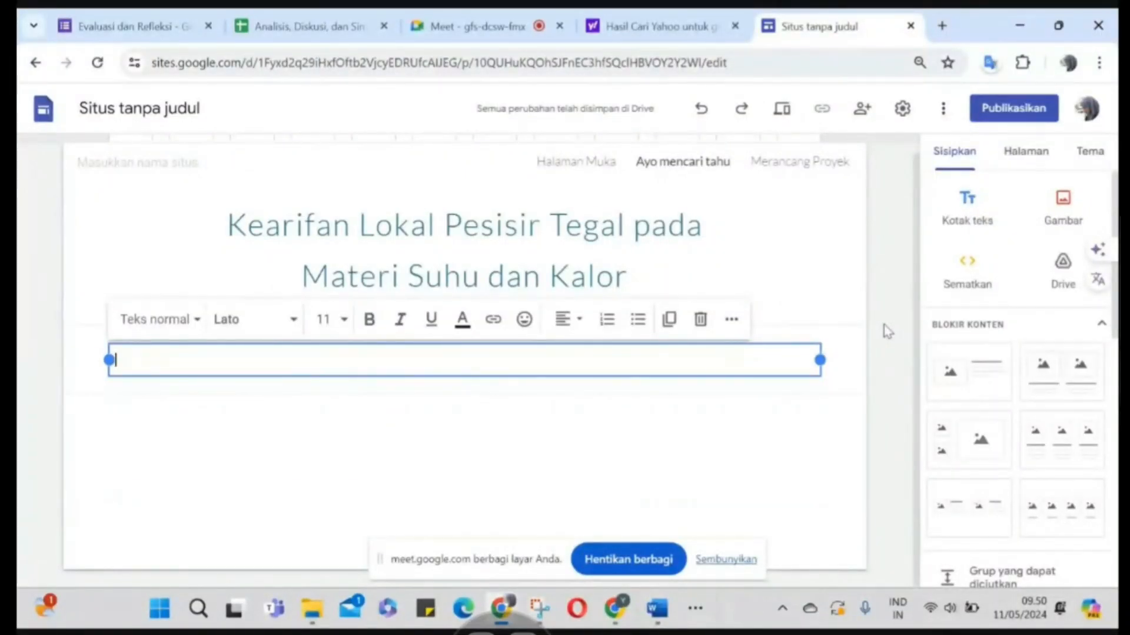
left_click(531, 488)
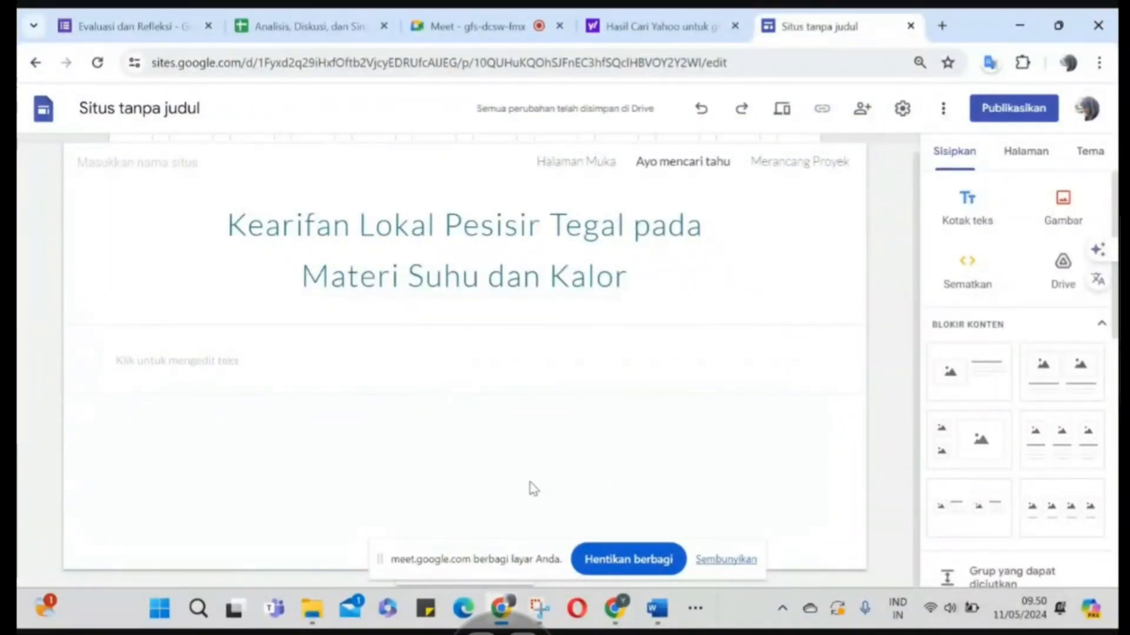
left_click(465, 355)
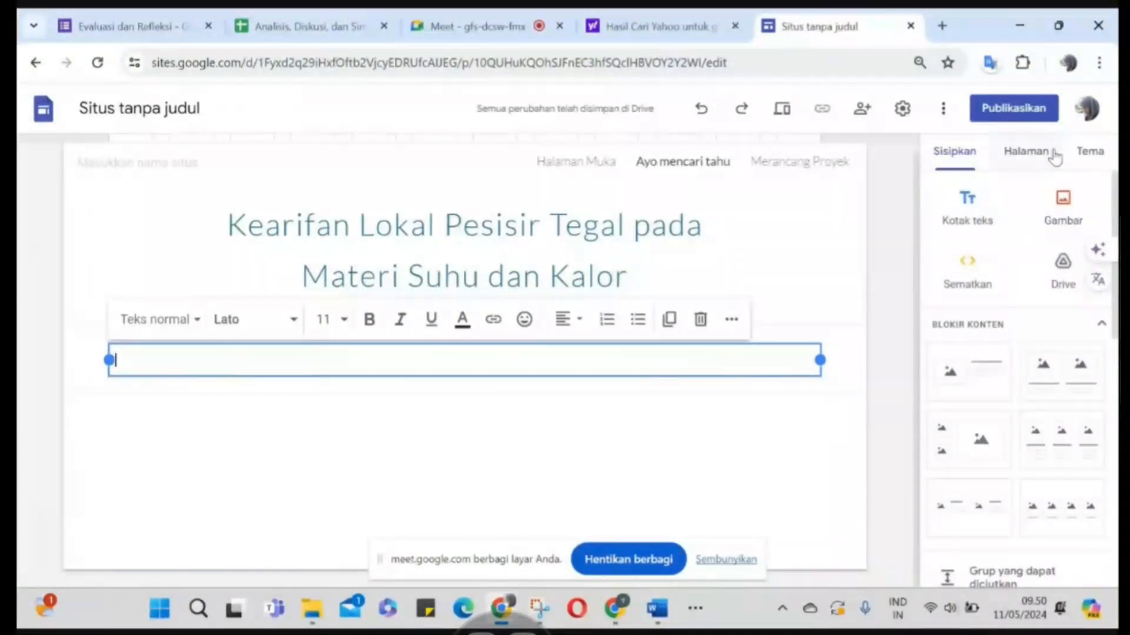
Start inserting a YouTube video on the "Ayo mencari tahu" page and enter "da" as the start of the video search
scroll(1020, 314, "down", 5)
scroll(1018, 315, "down", 3)
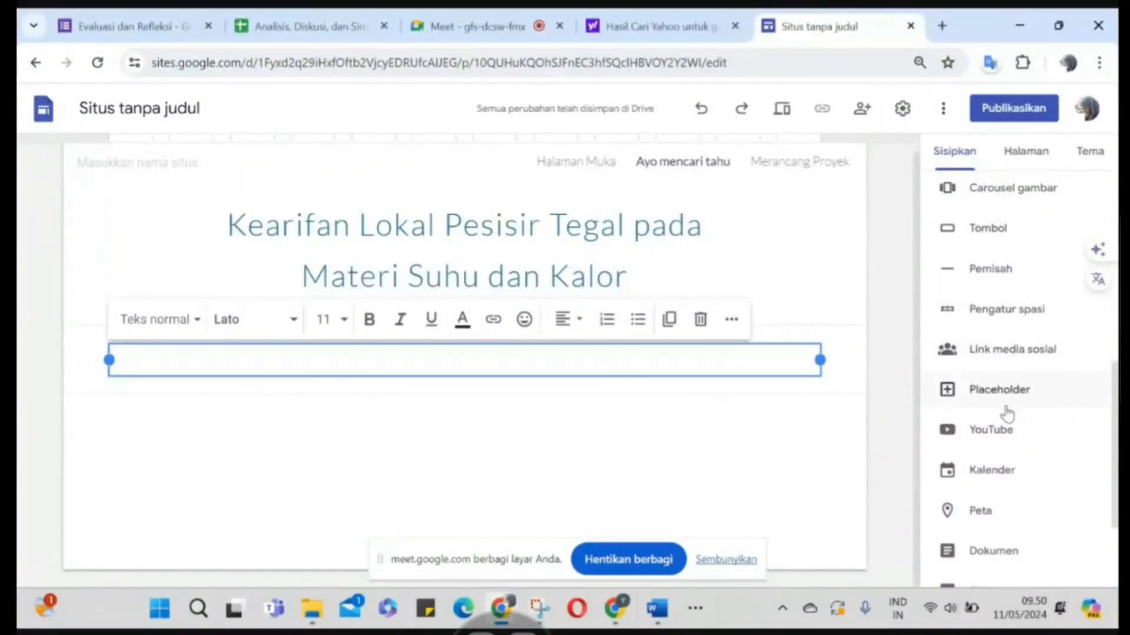
scroll(1006, 412, "down", 1)
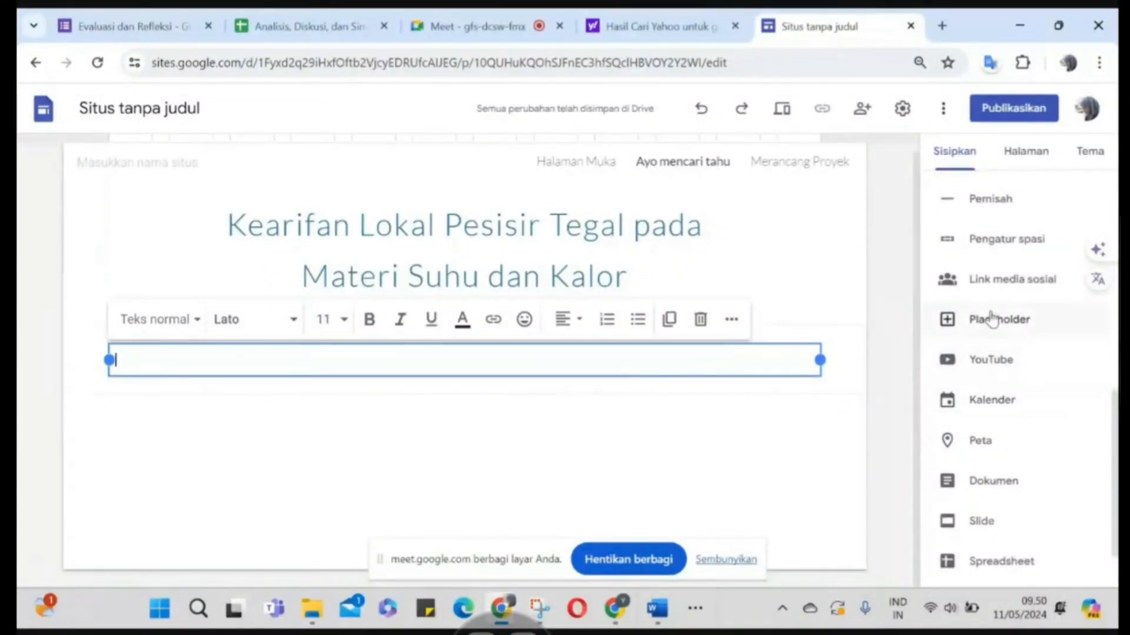
scroll(996, 365, "down", 1)
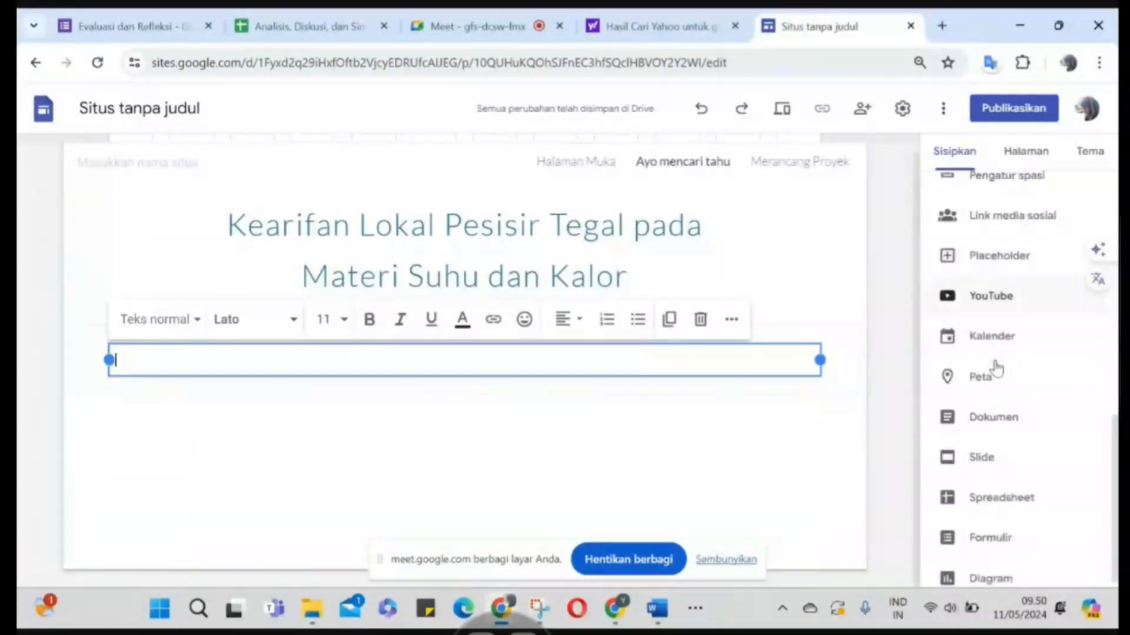
left_click(987, 298)
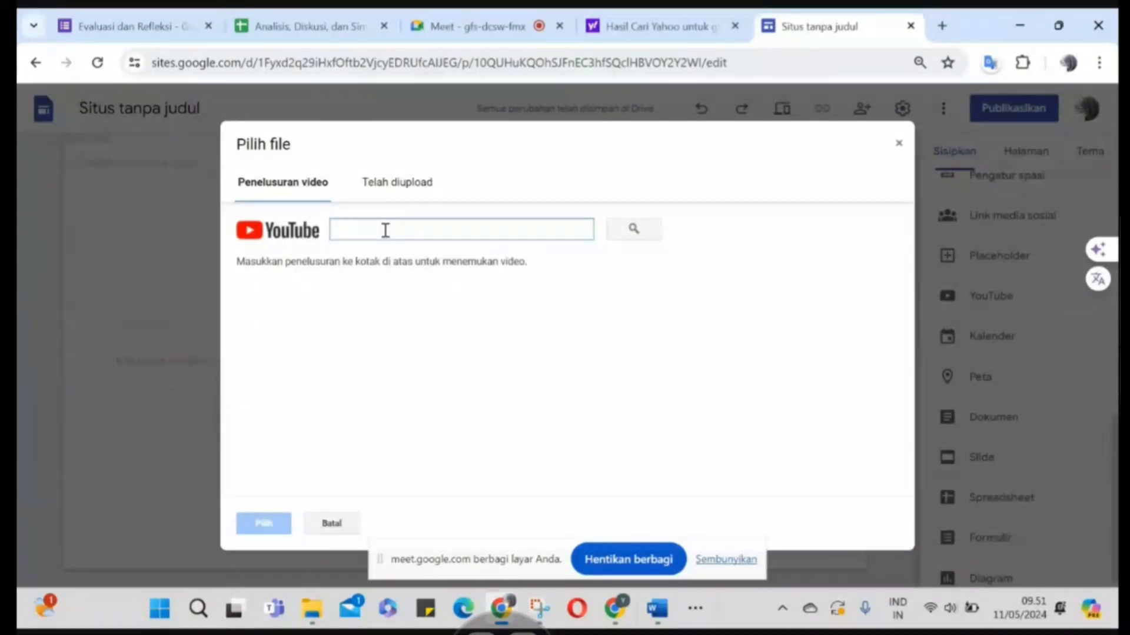
type("da")
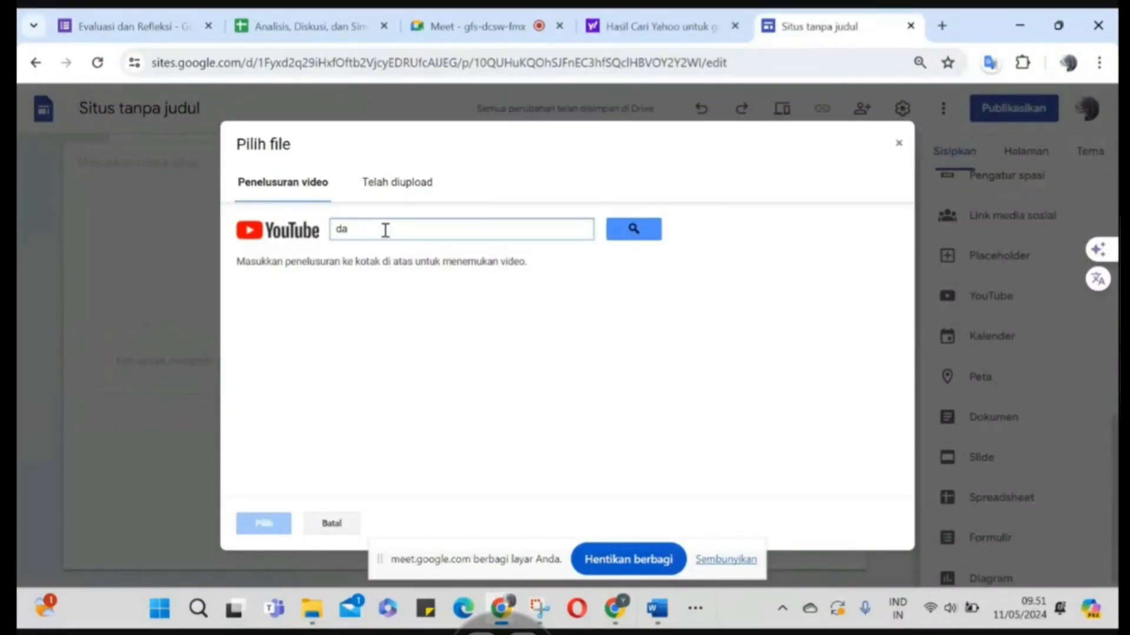
Search YouTube for "daerah pesisir tegal" and insert the 45-second video "daerah pesisir Tegal" into the page
type("erah pesisir tegal")
left_click(638, 230)
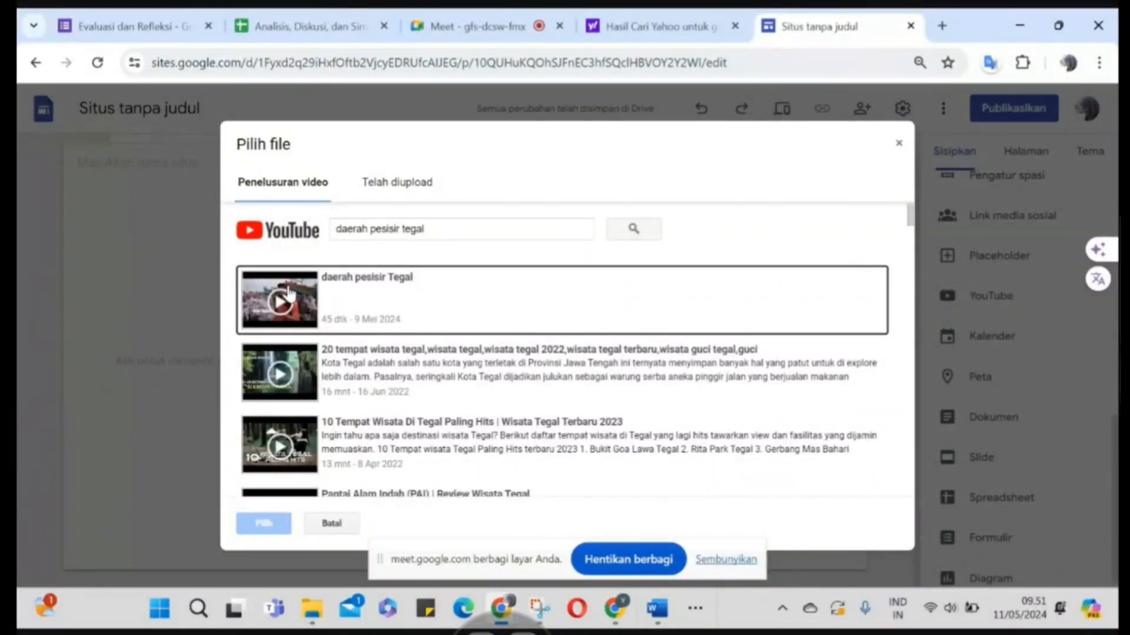
left_click(290, 292)
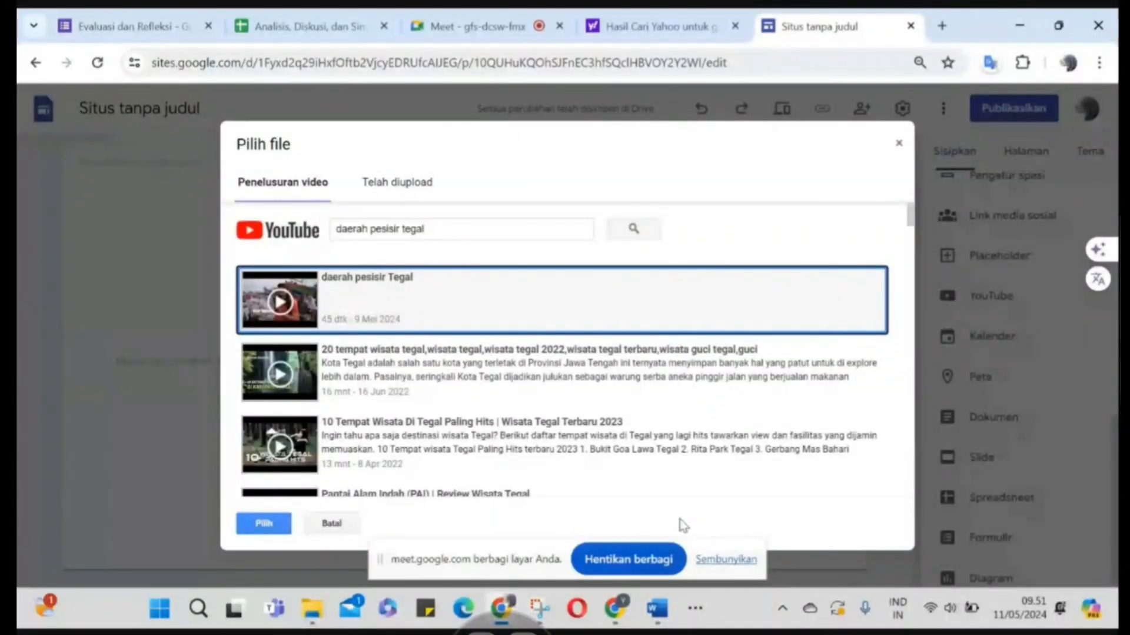
left_click(264, 523)
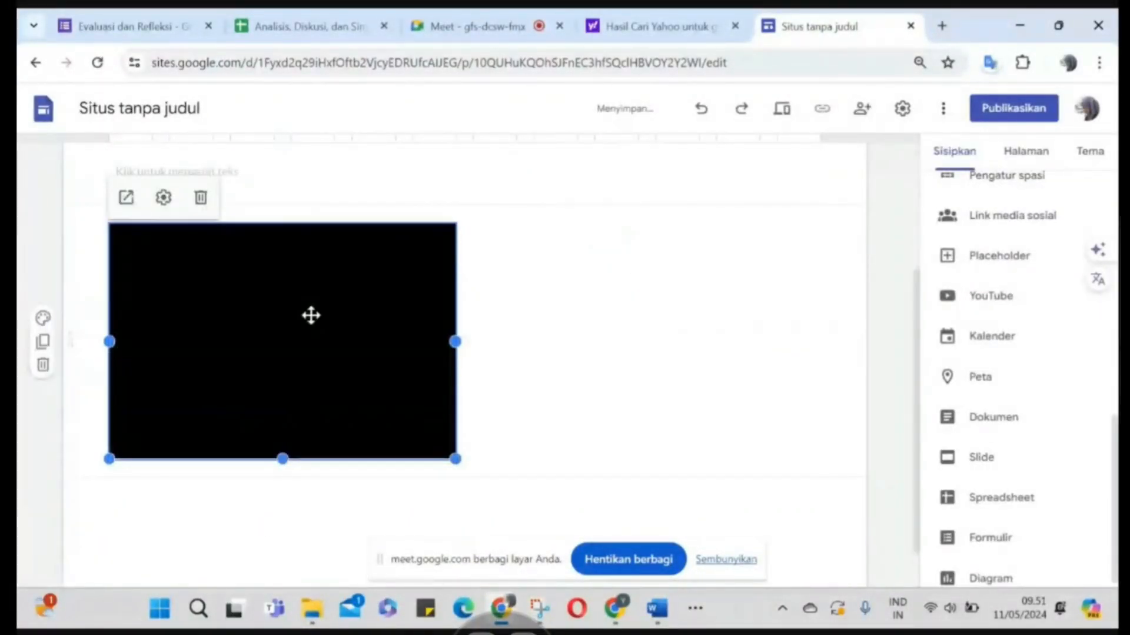
Move the inserted video into the full-width placeholder above the empty caption text
scroll(310, 315, "up", 2)
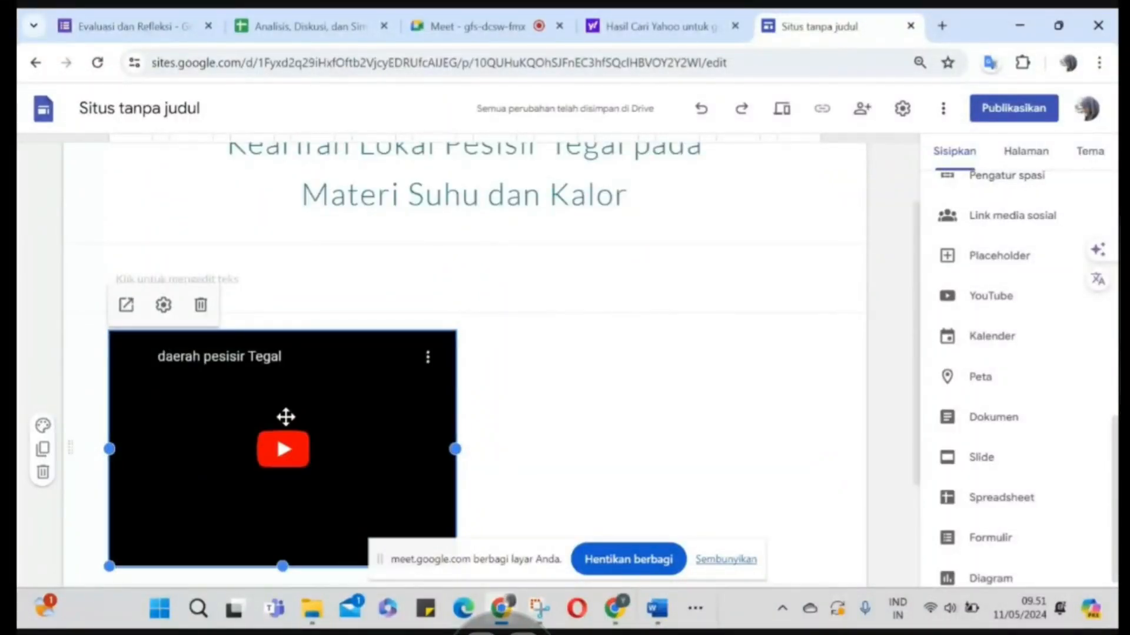
key("Delete")
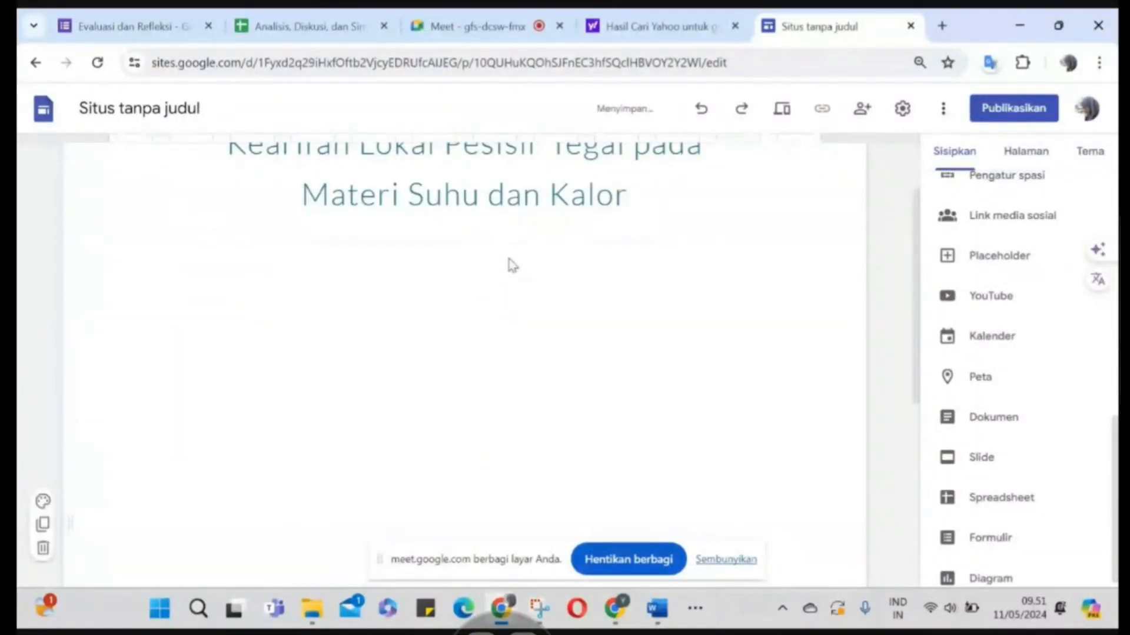
key("ctrl+z")
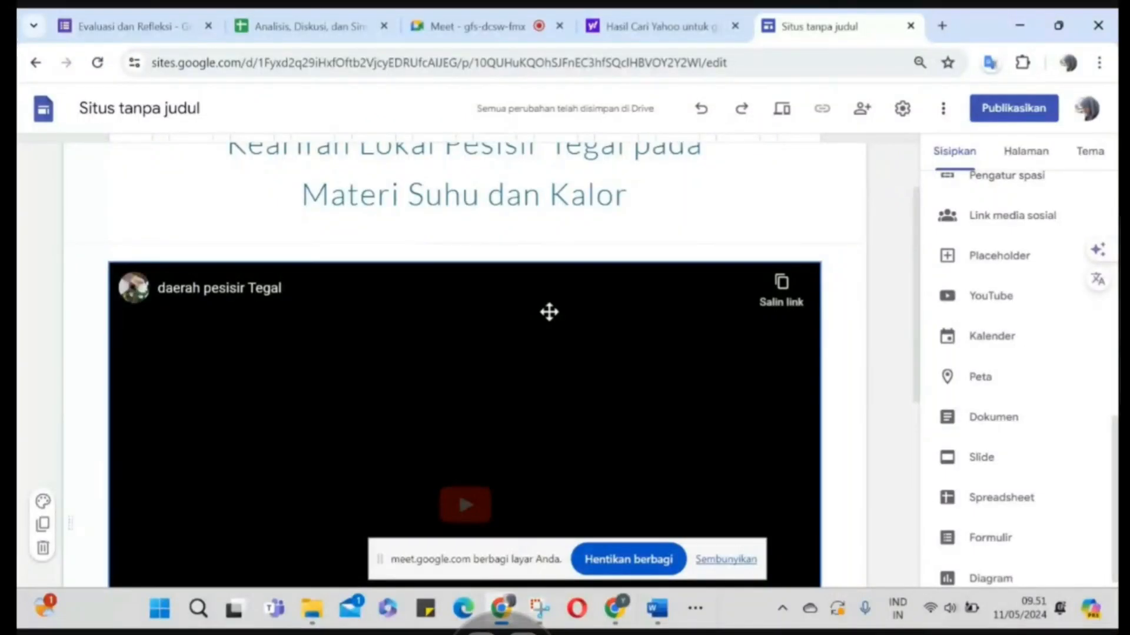
Give the section containing the video a solid blue emphasis background
scroll(77, 258, "down", 2)
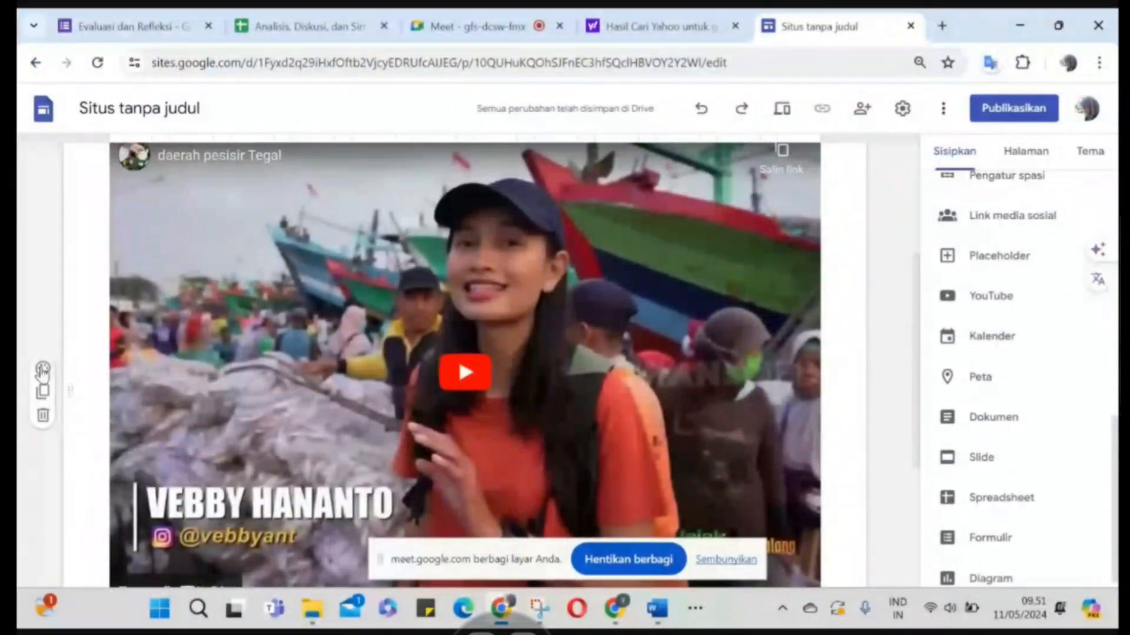
left_click(42, 370)
left_click(97, 484)
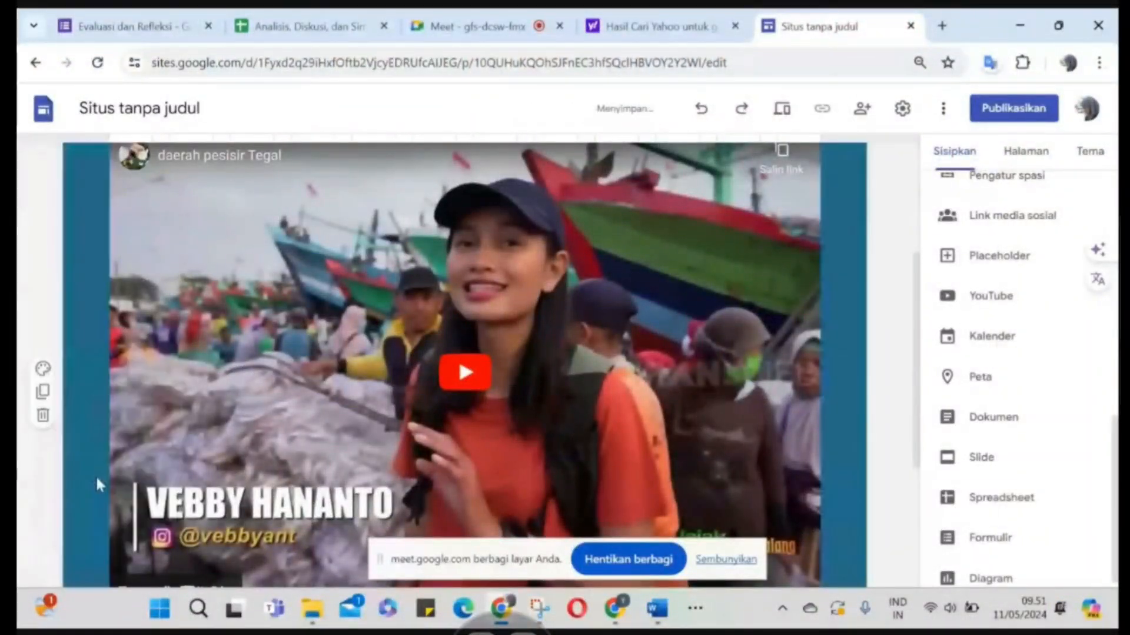
Enter a caption under the video reading "Sumber:" followed by the Instagram handle shown in the video
scroll(486, 369, "down", 2)
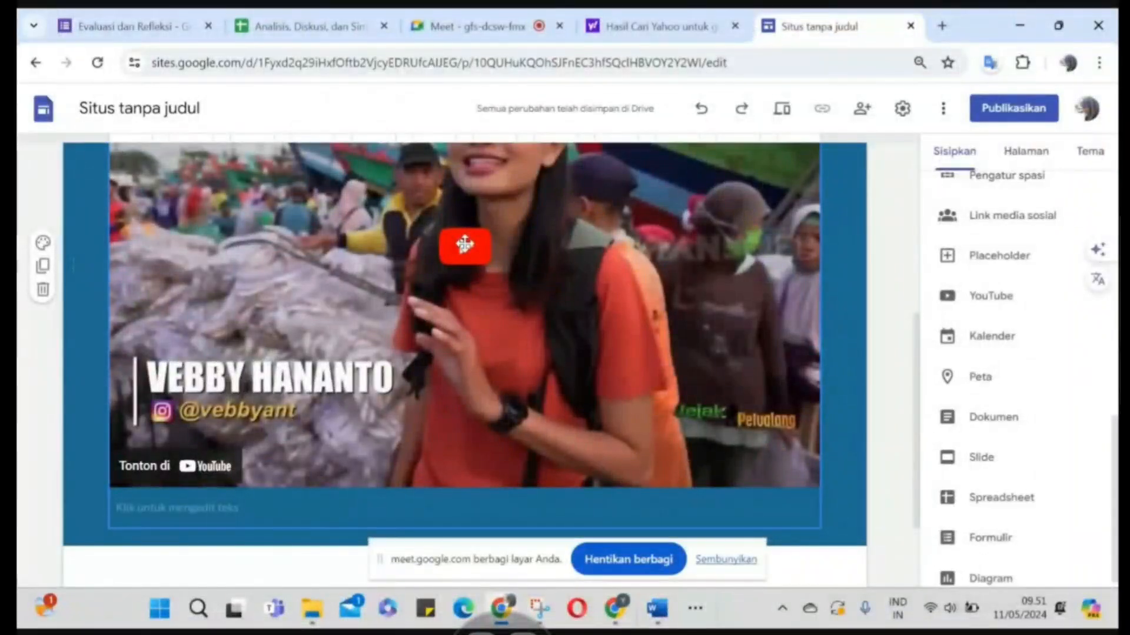
scroll(465, 243, "down", 2)
scroll(465, 244, "up", 5)
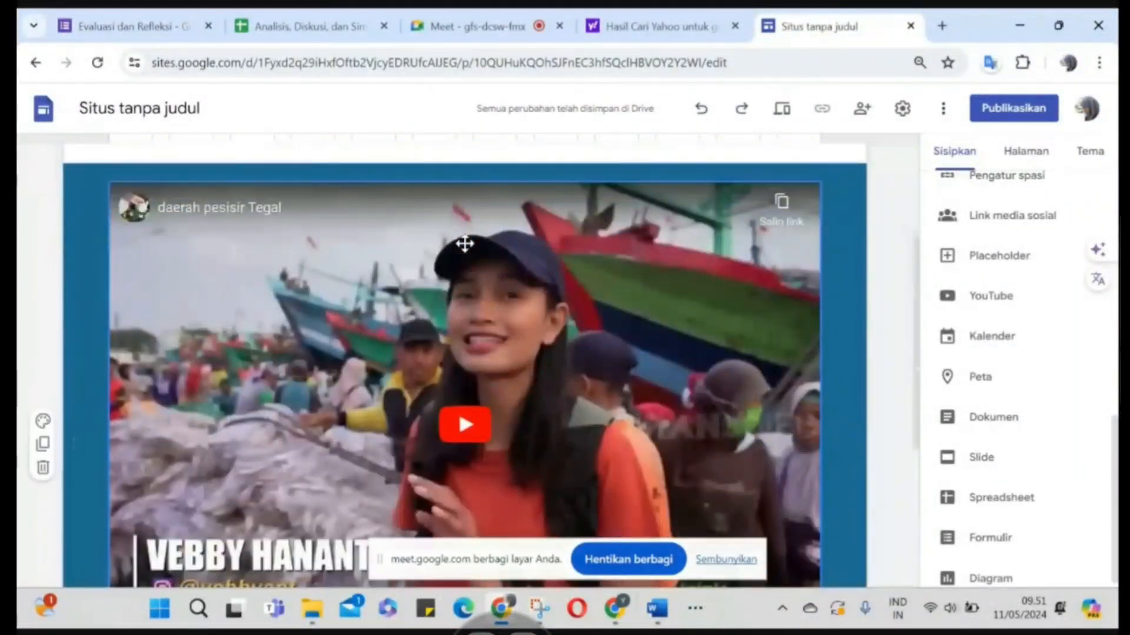
scroll(465, 244, "down", 5)
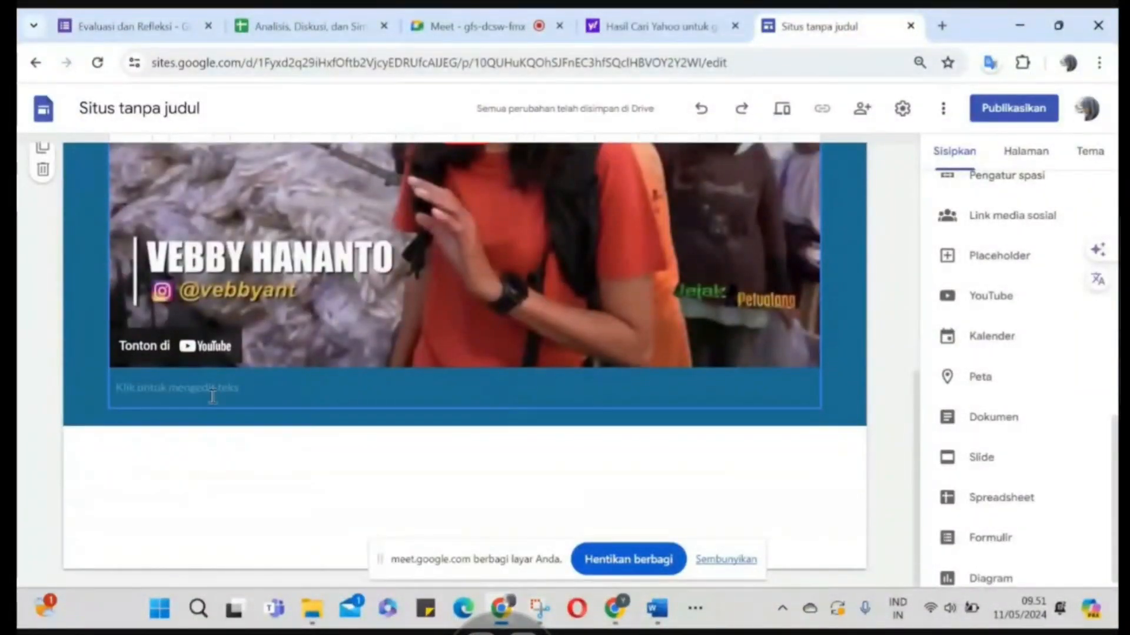
left_click(204, 393)
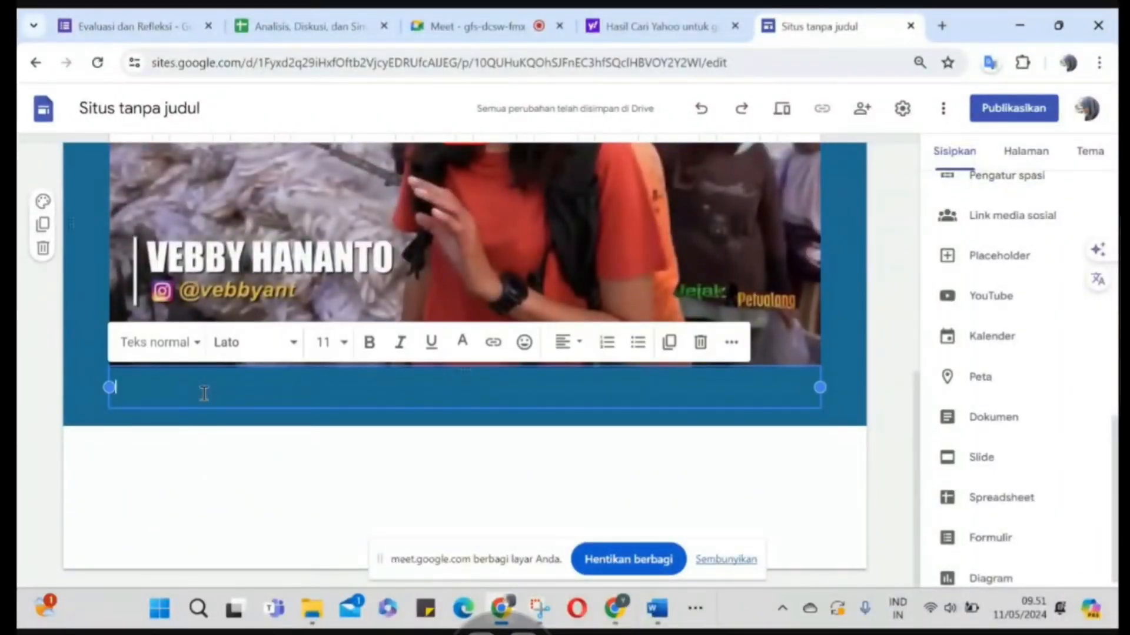
type("s")
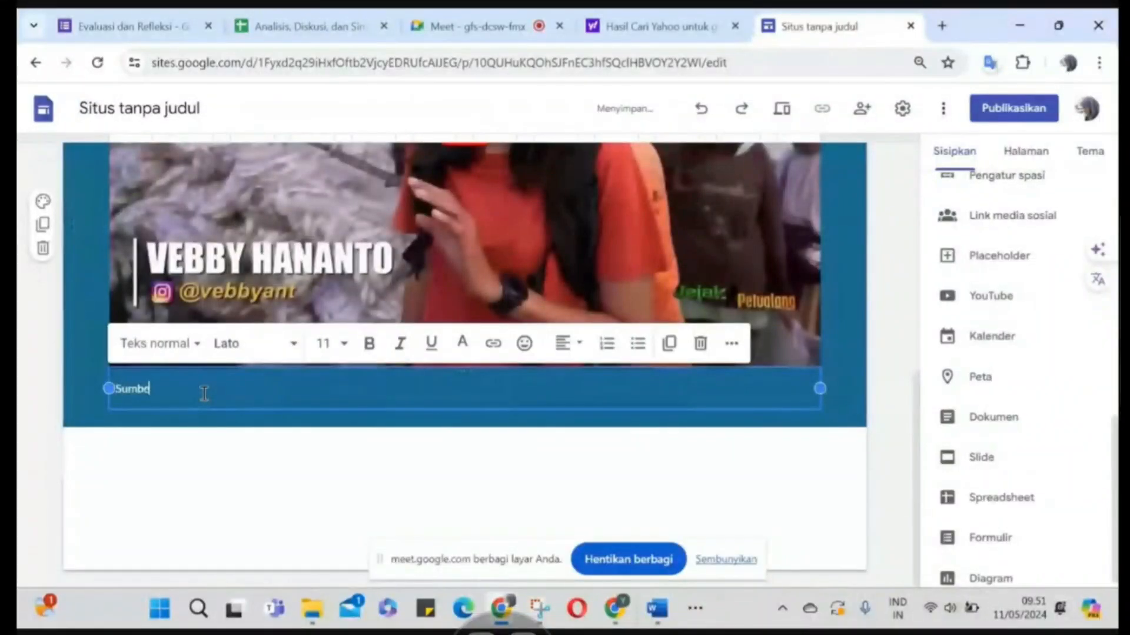
type("umber:")
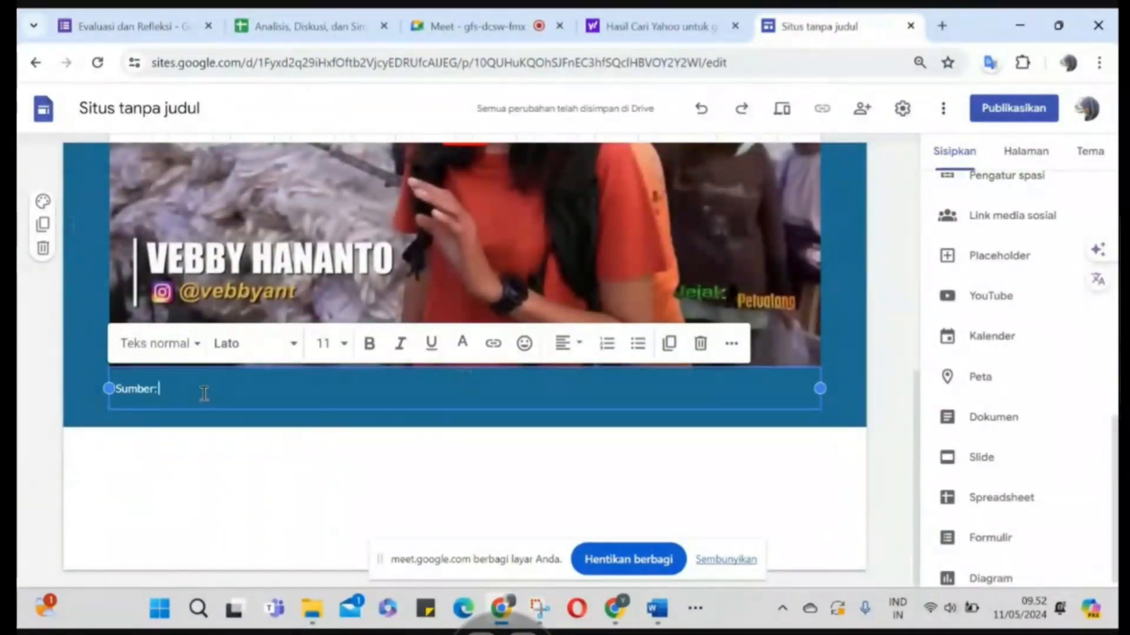
type("V")
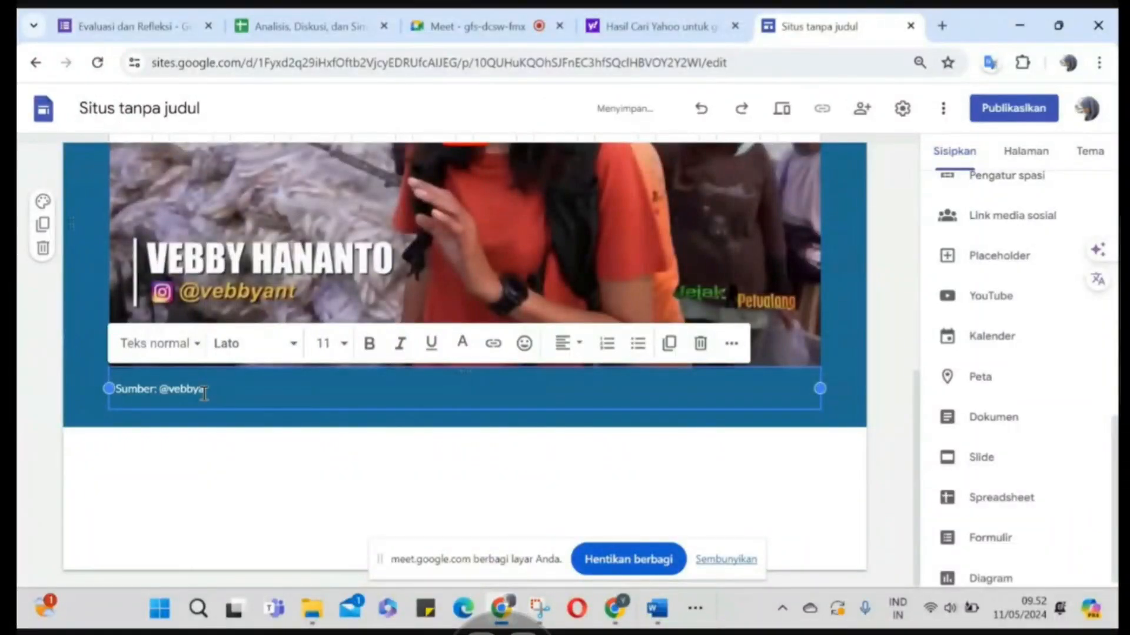
left_click(269, 506)
Insert a new text box beneath the blue video section
scroll(399, 298, "up", 4)
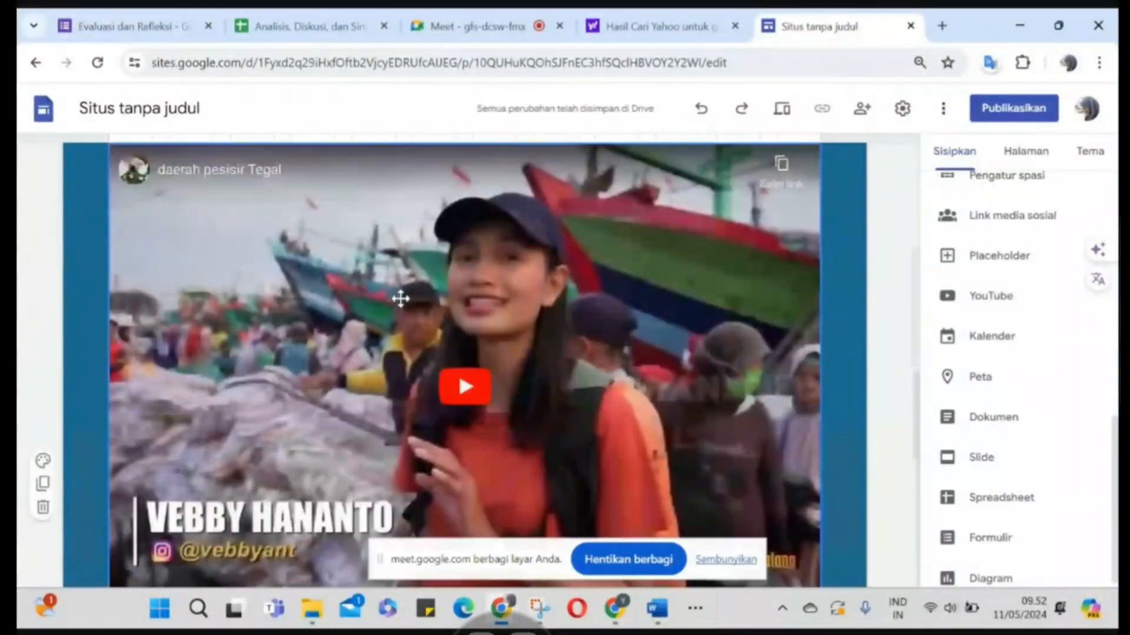
scroll(400, 297, "up", 3)
scroll(400, 297, "down", 3)
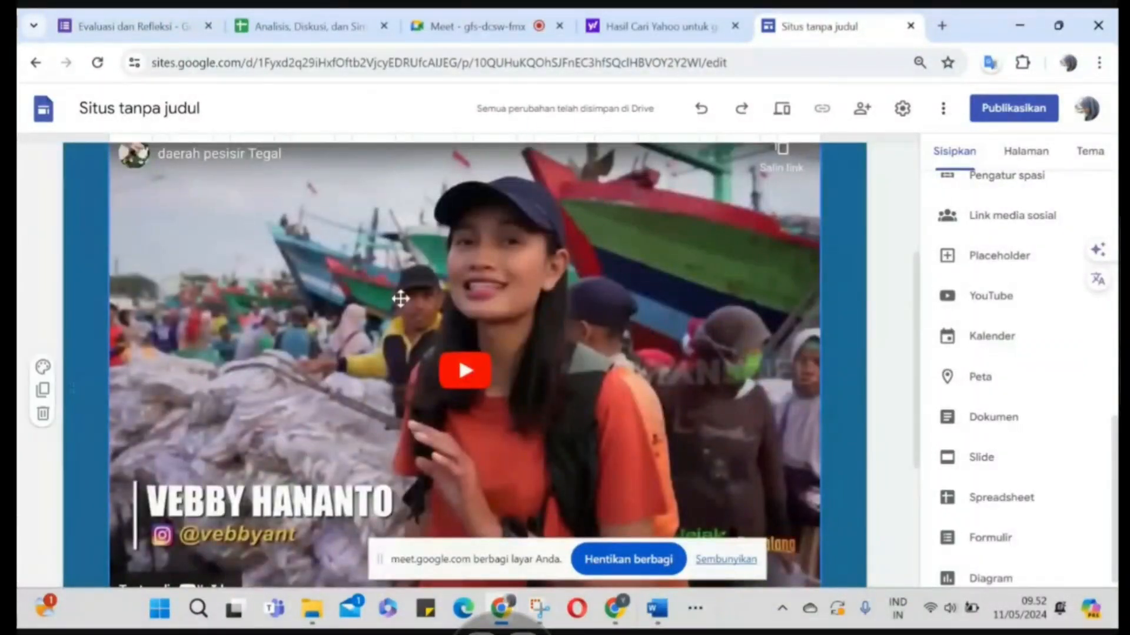
scroll(399, 297, "down", 4)
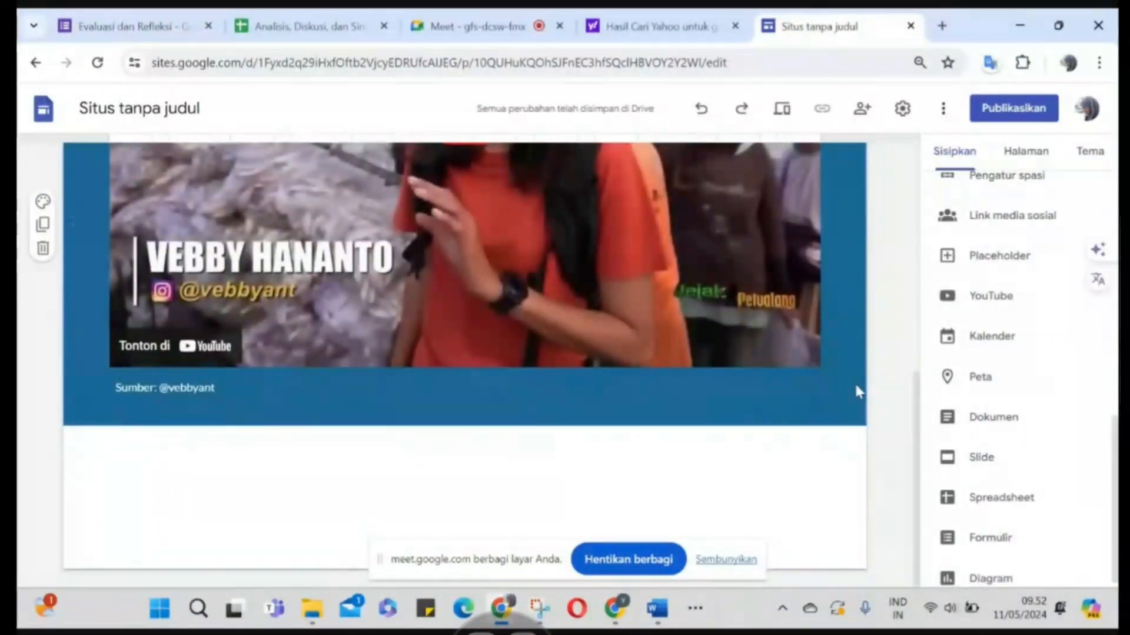
scroll(996, 219, "up", 10)
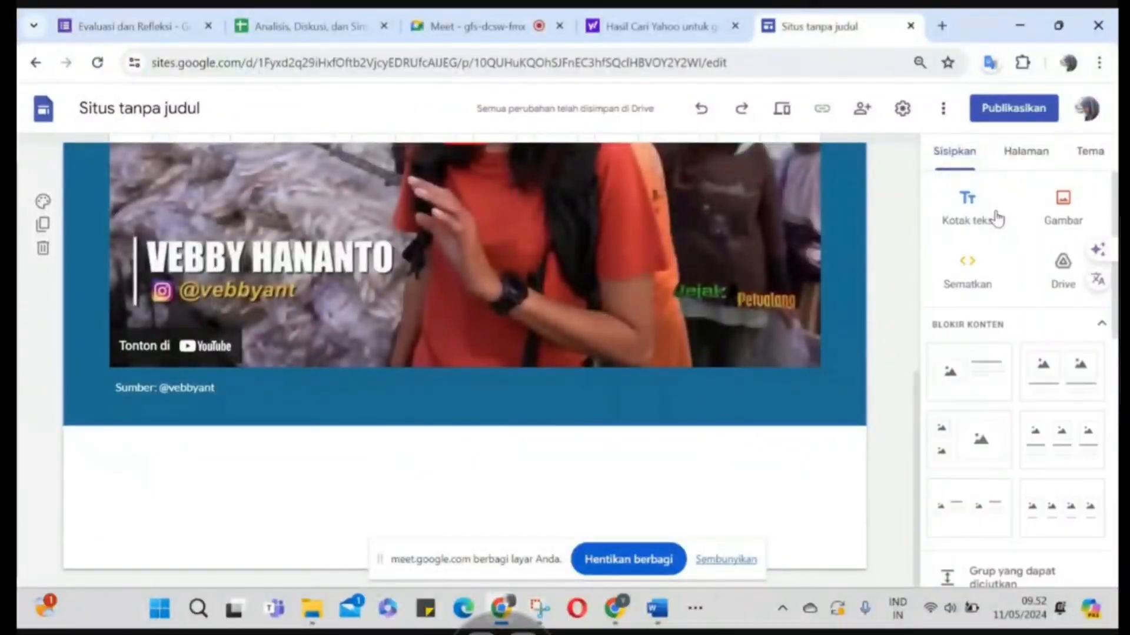
left_click(968, 213)
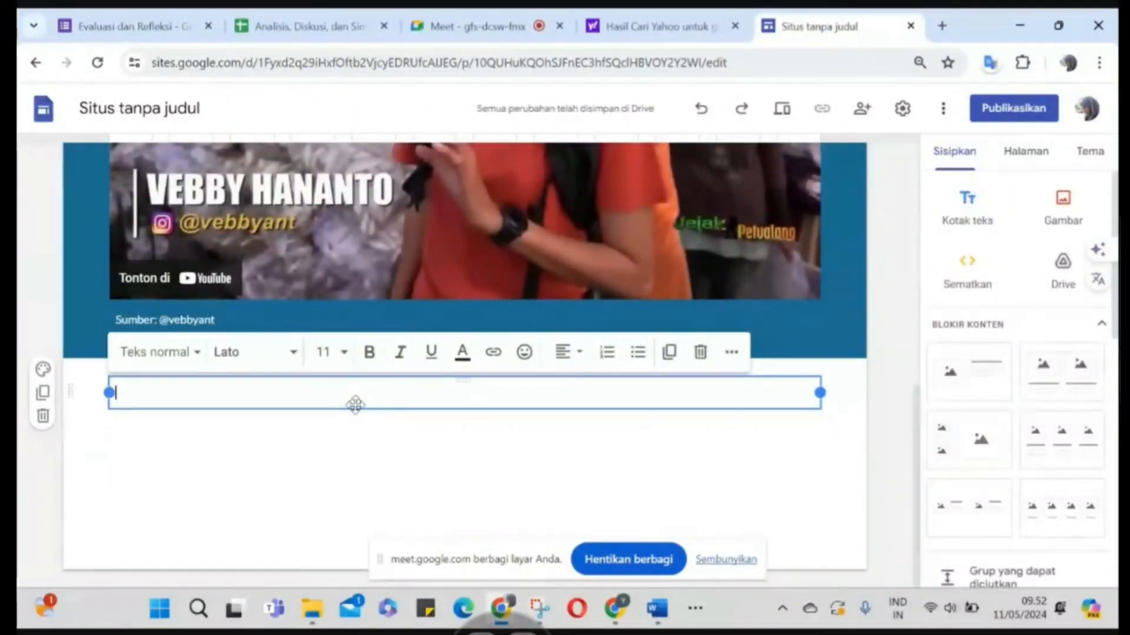
Switch to the LKPD document in Word and copy the first two paragraphs under "Kearifan Lokal Pesisir Tegal"
mouse_move(658, 615)
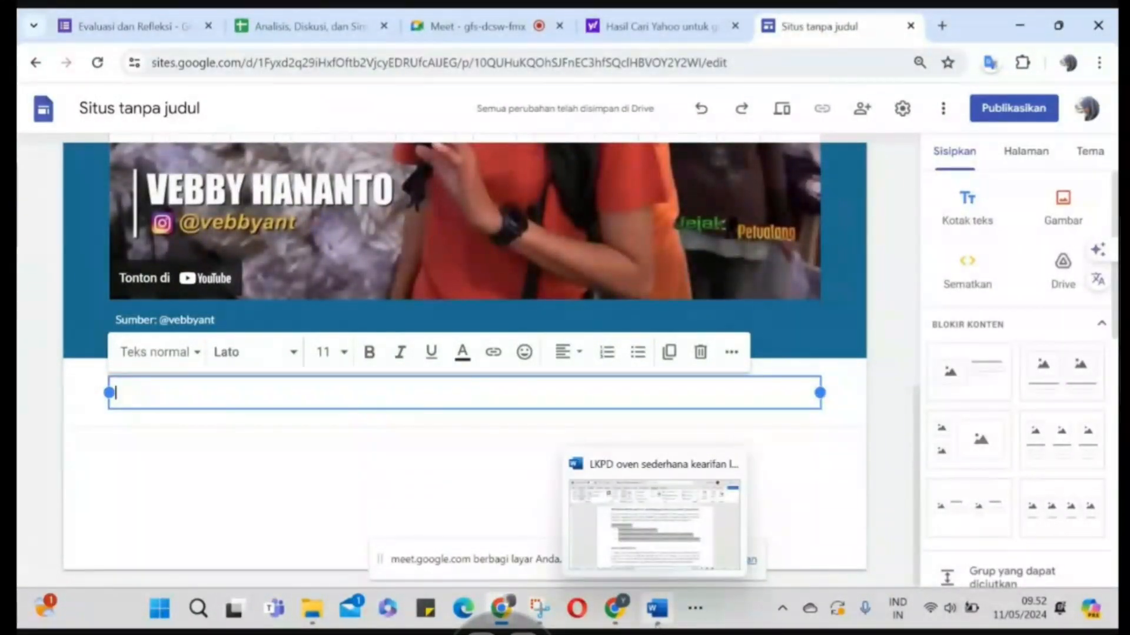
left_click(658, 615)
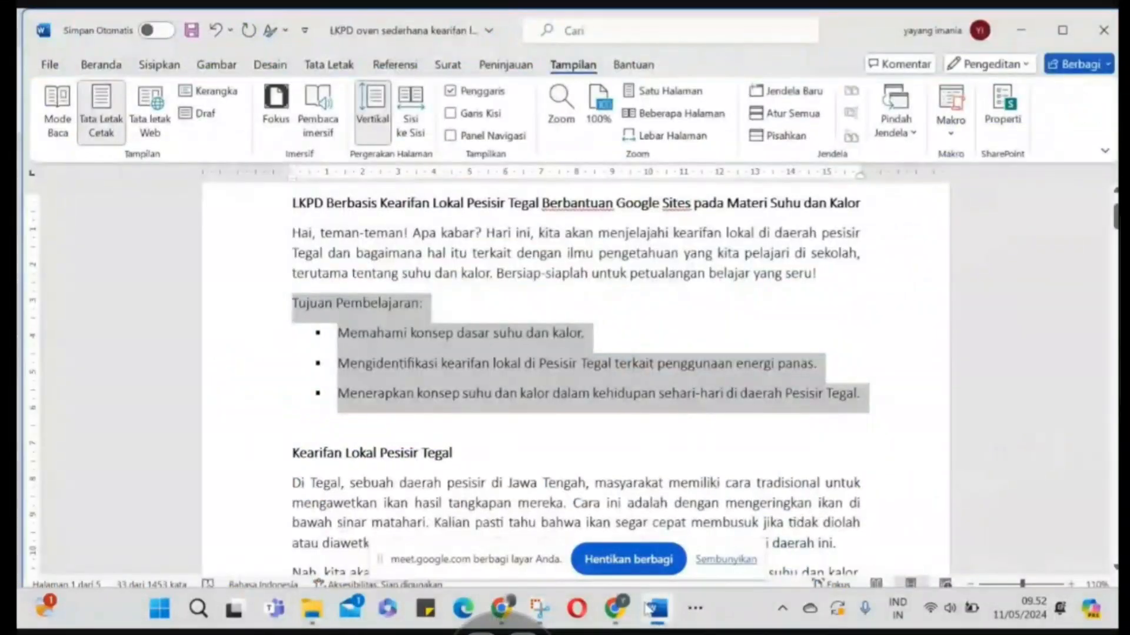
left_click(540, 400)
scroll(539, 400, "down", 3)
scroll(537, 391, "down", 2)
scroll(537, 393, "up", 2)
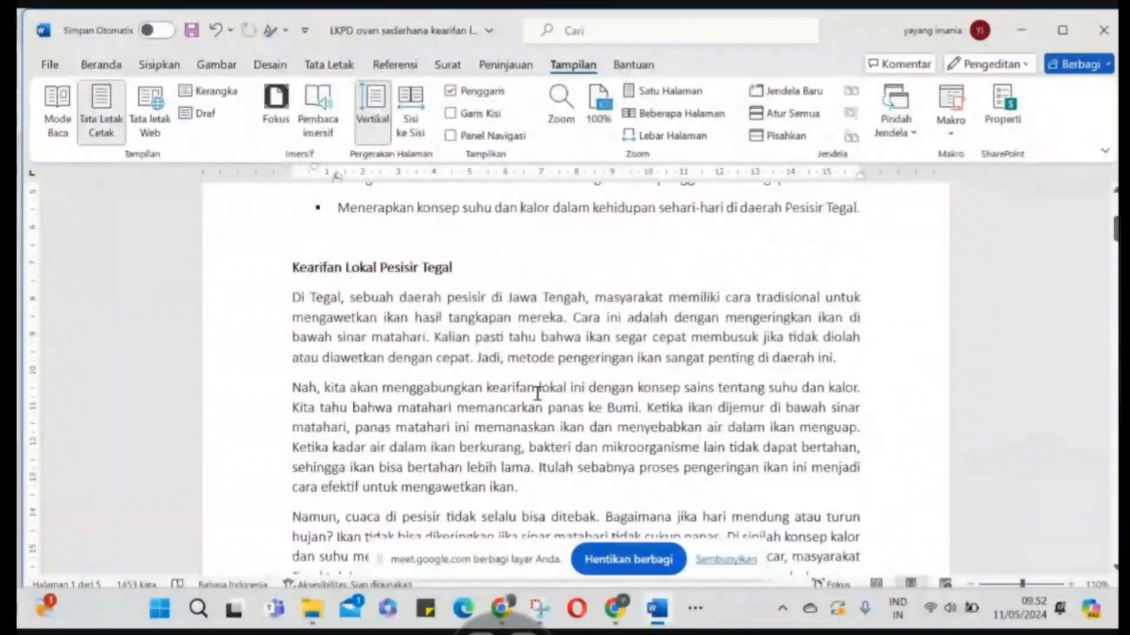
left_click_drag(289, 303, 552, 489)
key("ctrl+c")
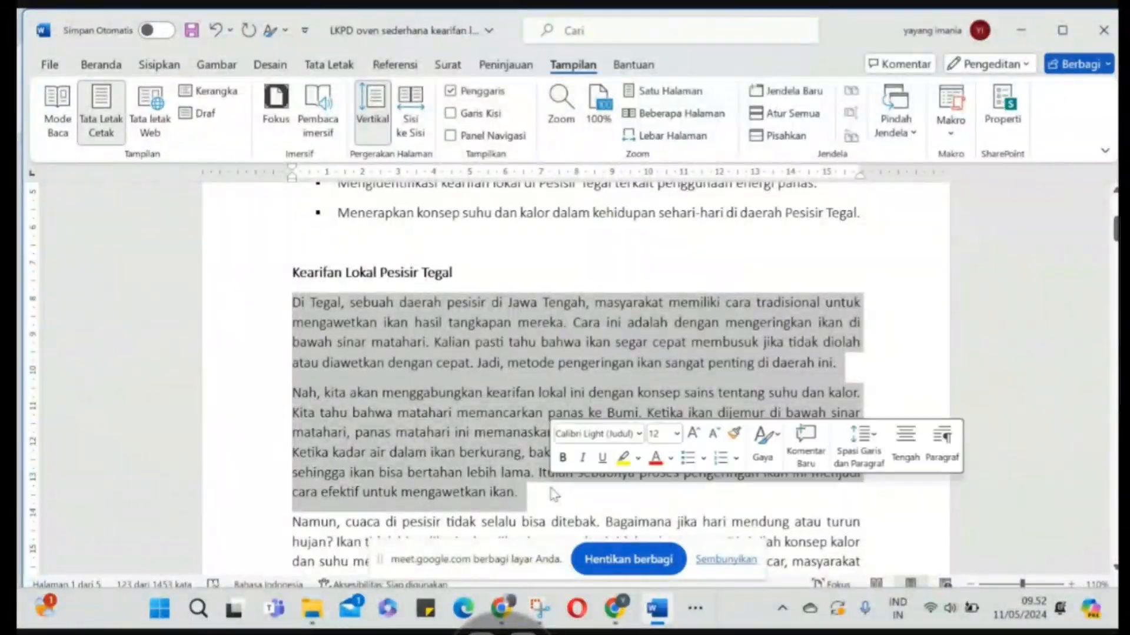
Return to the Google Sites page in Chrome, paste the copied paragraphs into the new text box and remove the trailing blank line
scroll(552, 489, "down", 3)
scroll(552, 487, "down", 4)
scroll(552, 487, "up", 3)
scroll(552, 489, "up", 3)
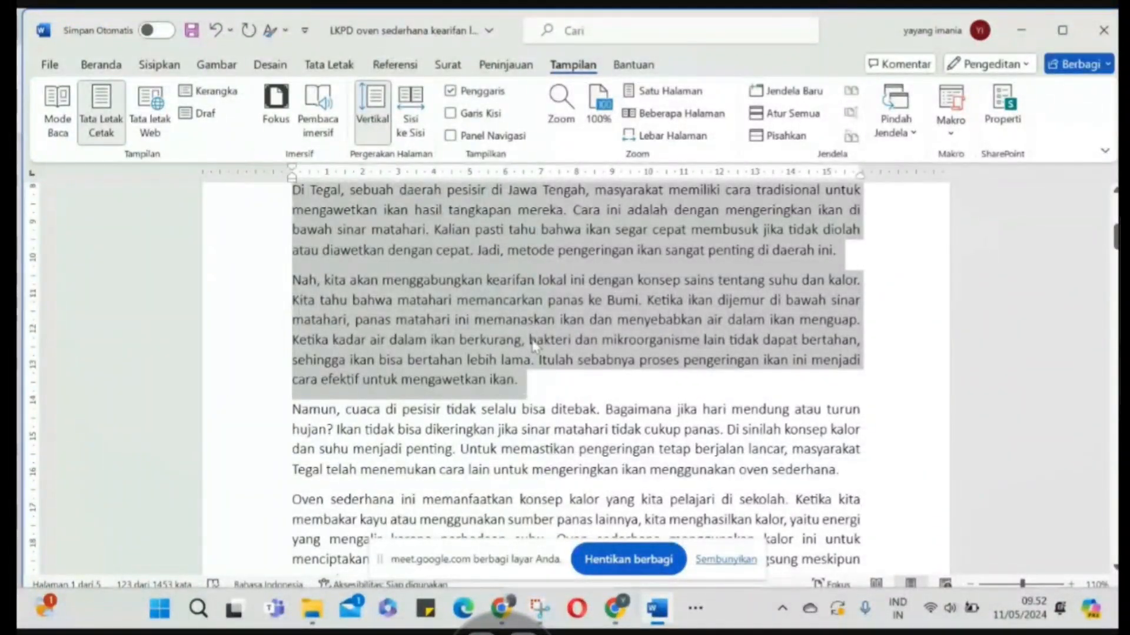
mouse_move(500, 608)
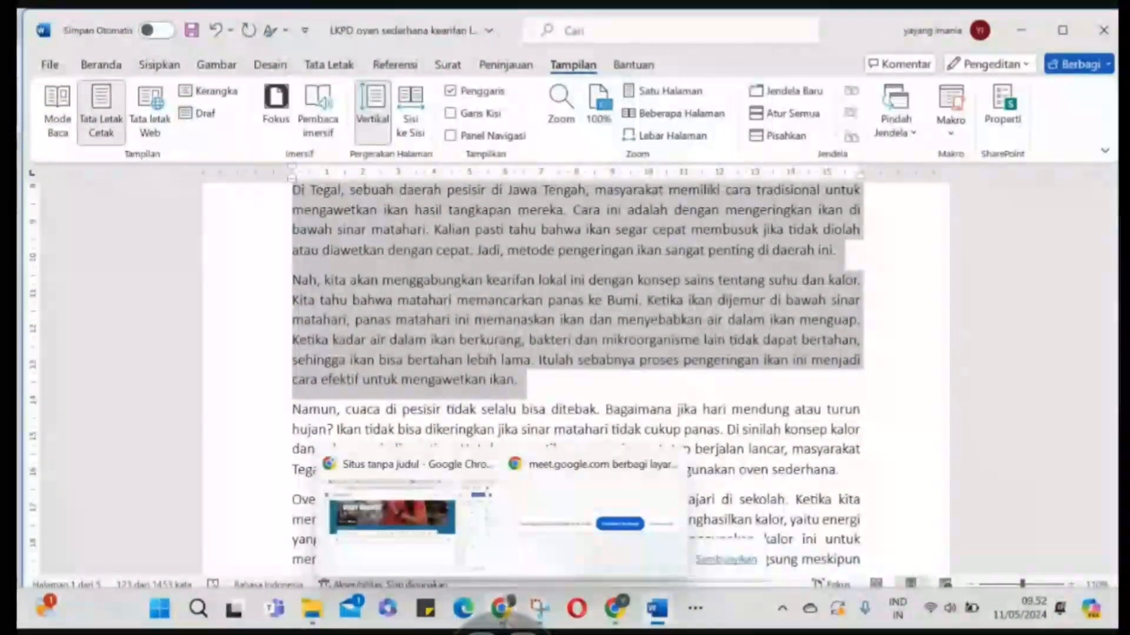
left_click(430, 525)
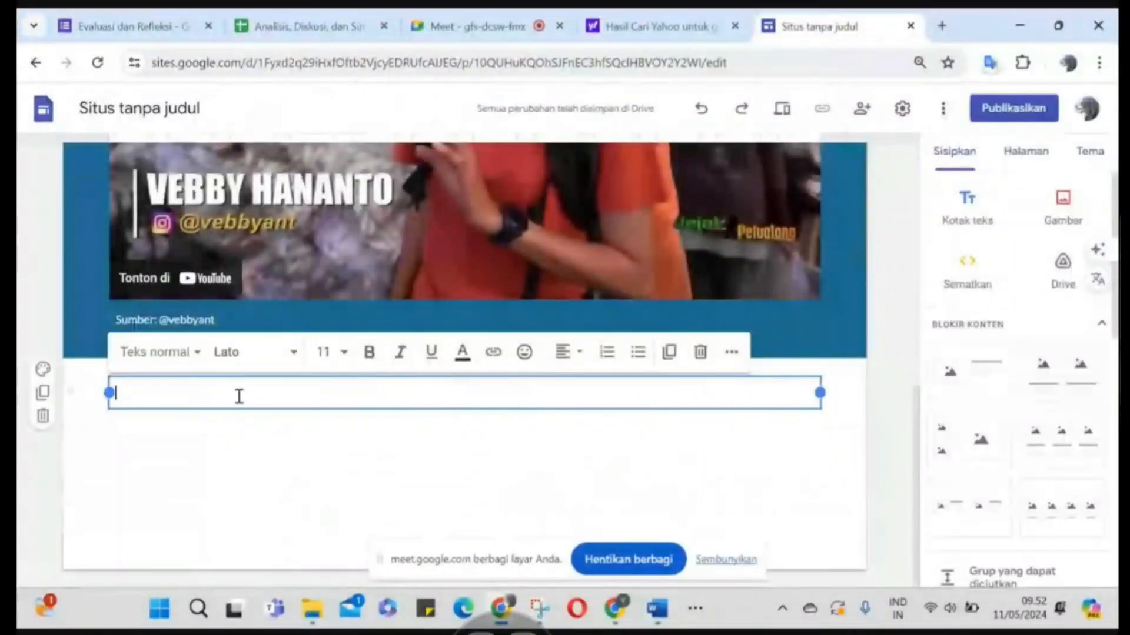
left_click(238, 396)
key("ctrl+v")
left_click(580, 456)
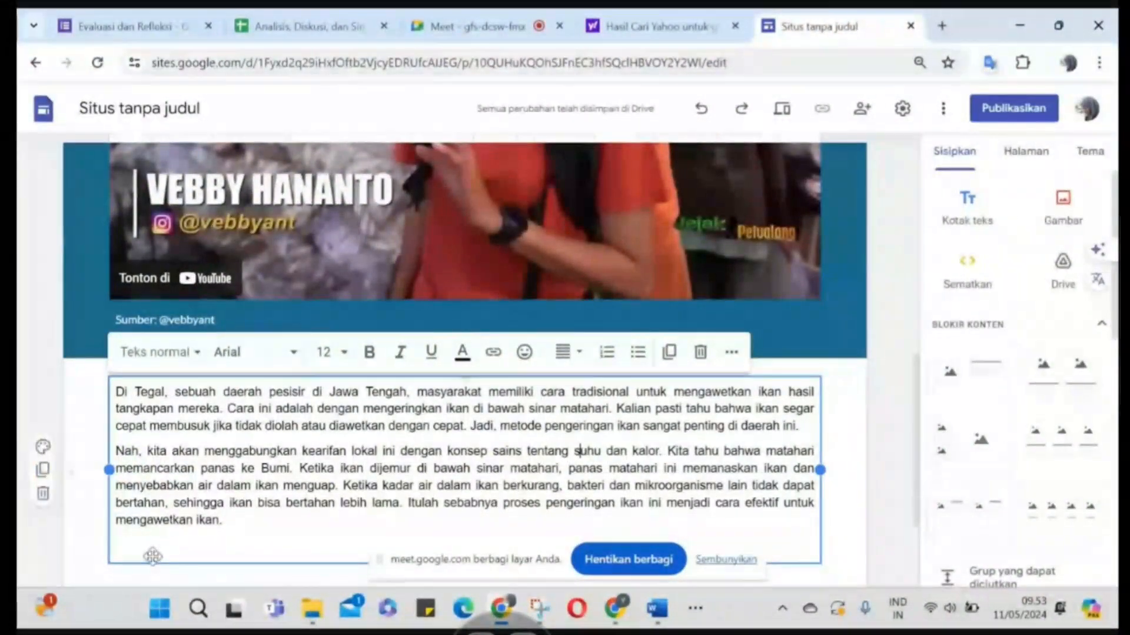
left_click(139, 547)
key("BackSpace")
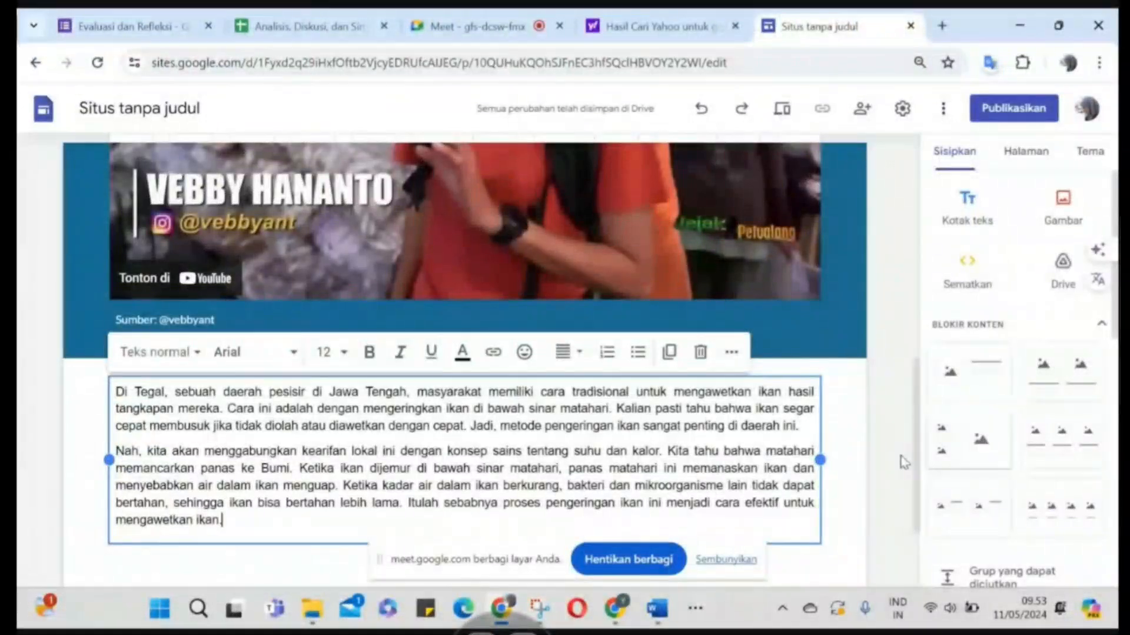
Upload the image "menjemur ikan" from the project folder and place it below the pasted paragraphs
scroll(762, 400, "down", 2)
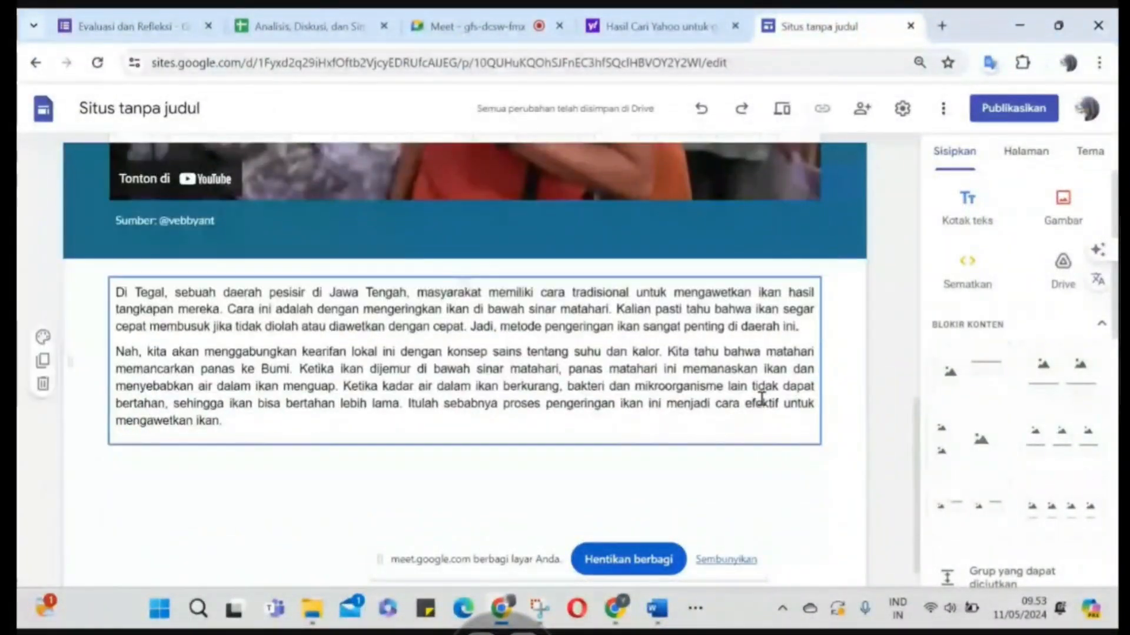
left_click(1065, 219)
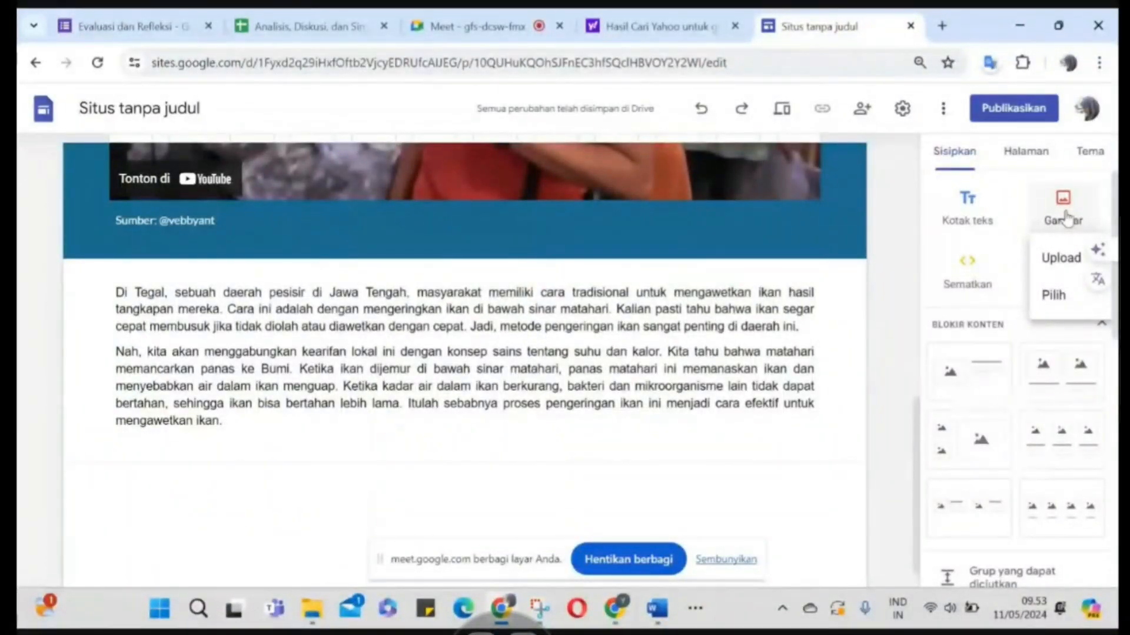
left_click(1062, 259)
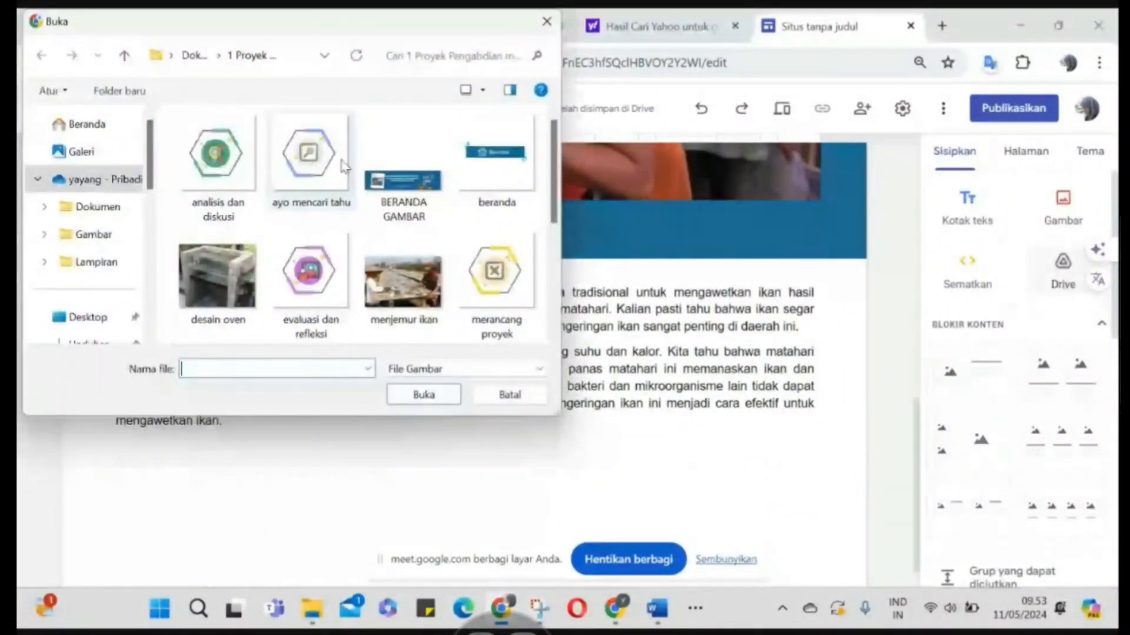
scroll(439, 259, "down", 2)
scroll(441, 259, "down", 2)
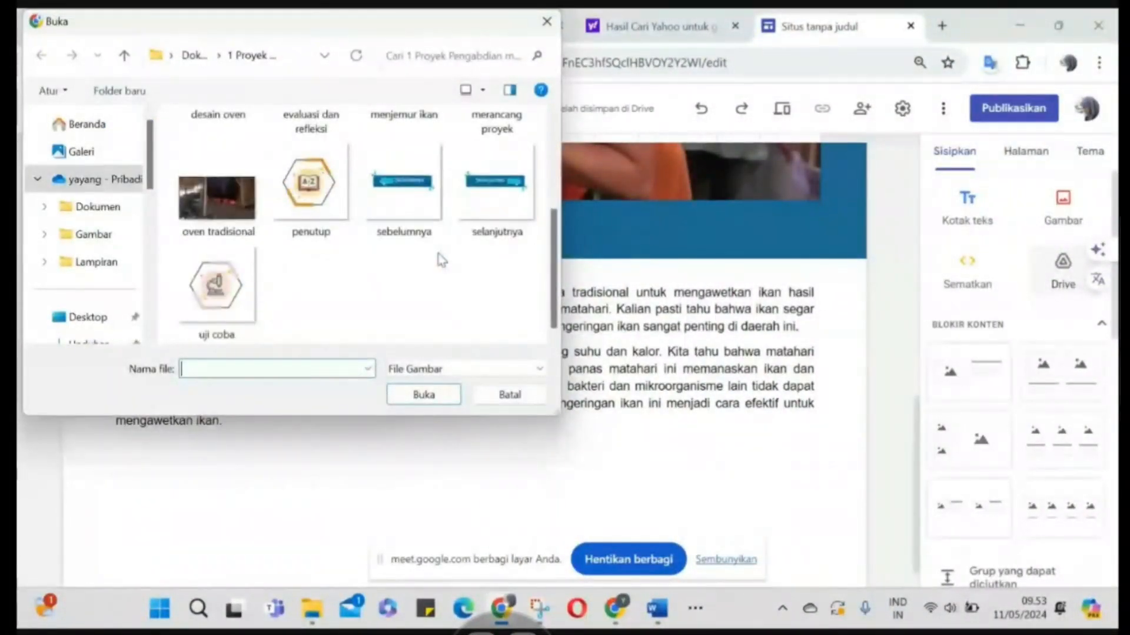
scroll(386, 218, "up", 4)
left_click(413, 302)
left_click(424, 396)
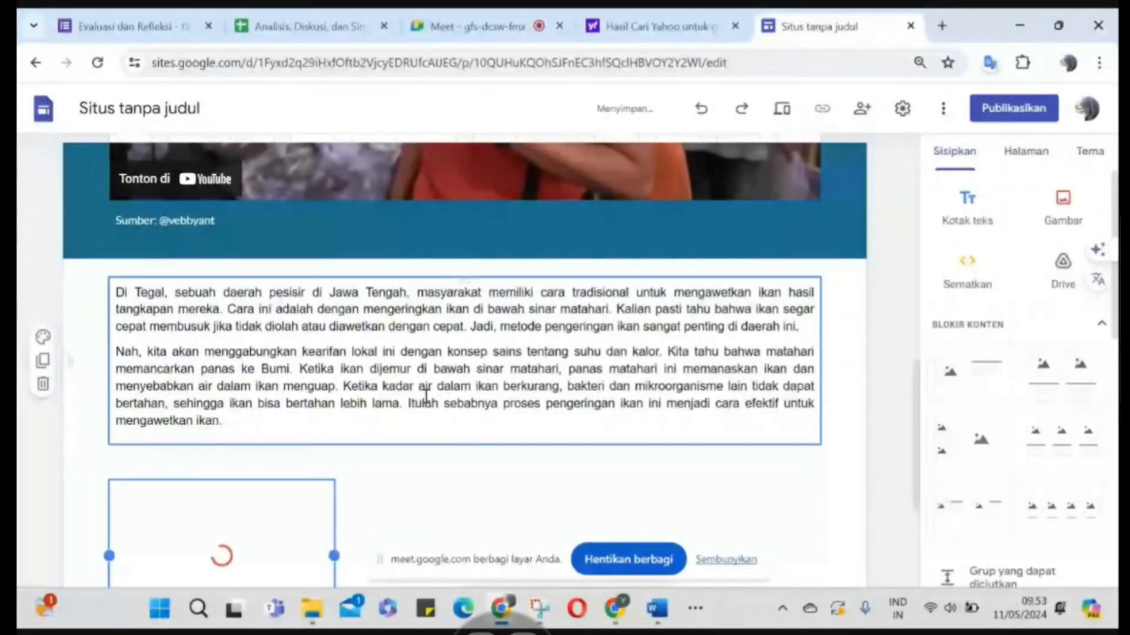
scroll(358, 353, "up", 3)
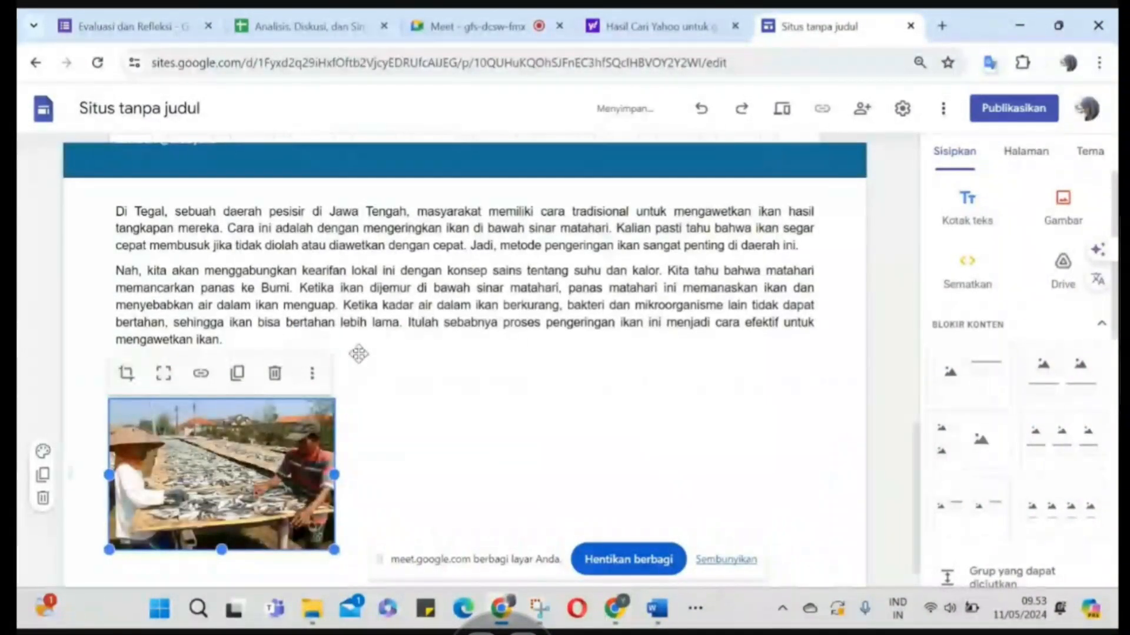
Move the fish-drying image beside the two paragraphs, to their right, and enlarge it to roughly two fifths of the content width
left_click_drag(358, 353, 834, 249)
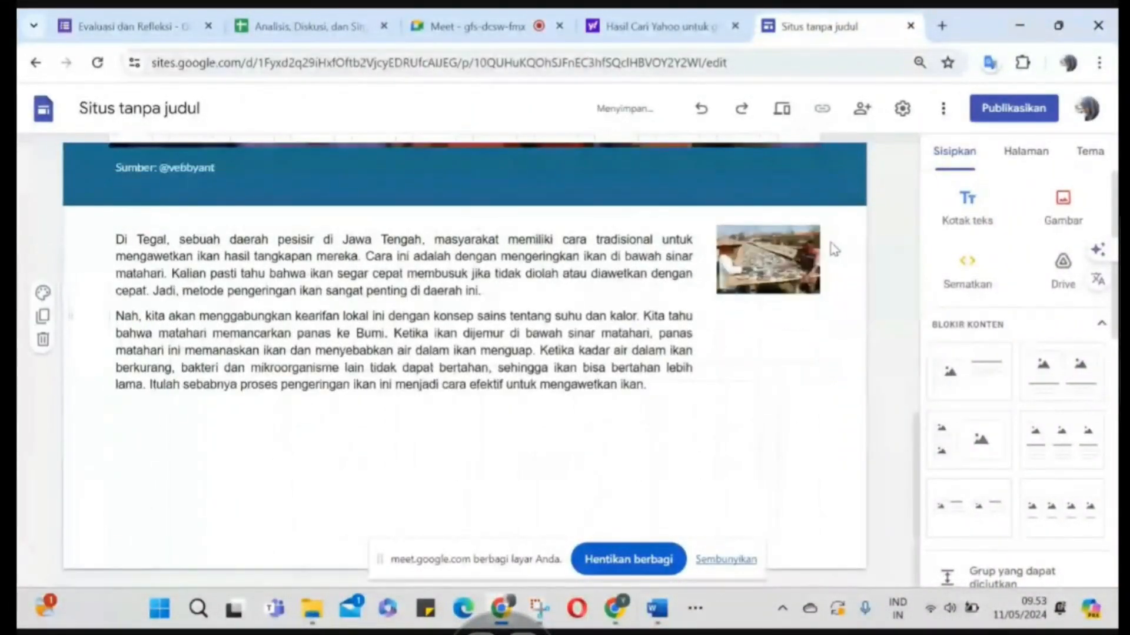
left_click(753, 249)
left_click_drag(716, 294, 617, 396)
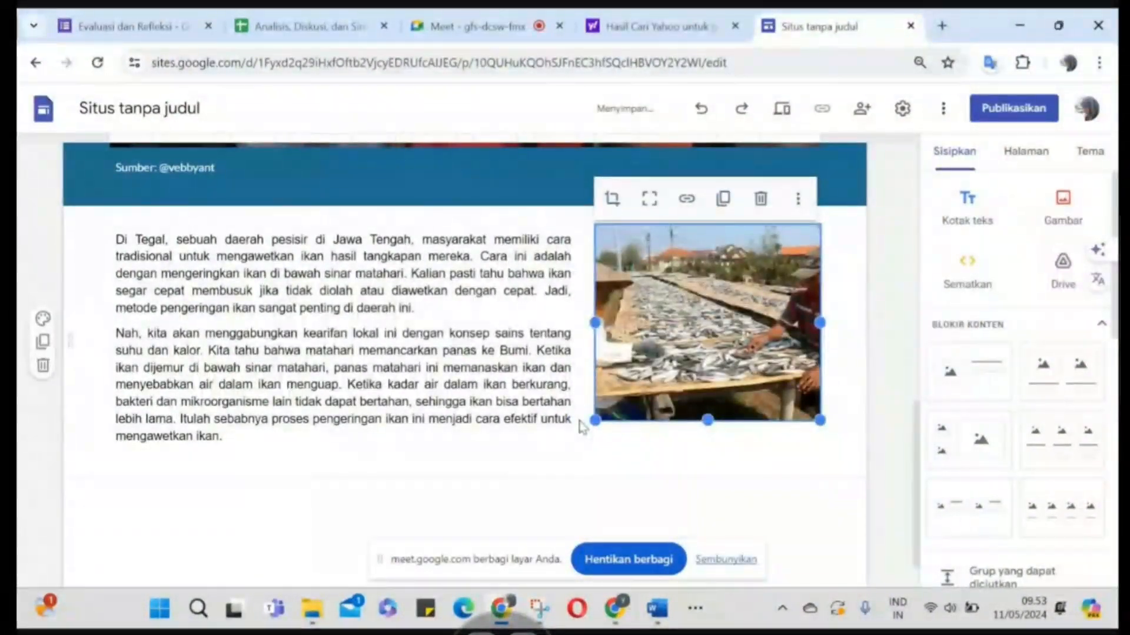
left_click_drag(595, 420, 534, 443)
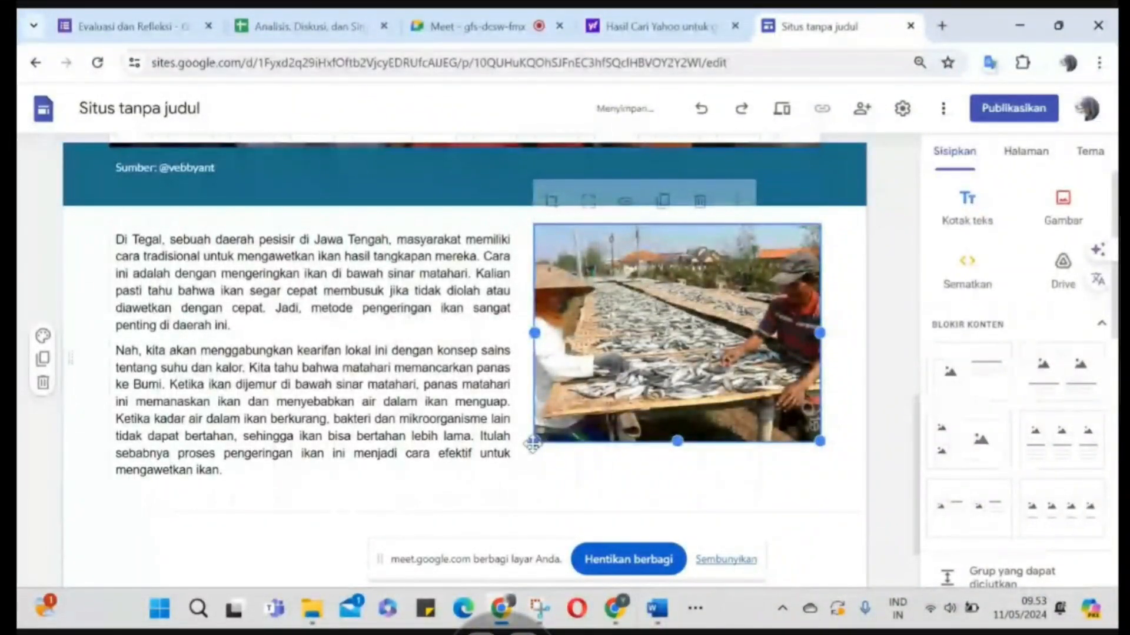
left_click(832, 369)
left_click(733, 282)
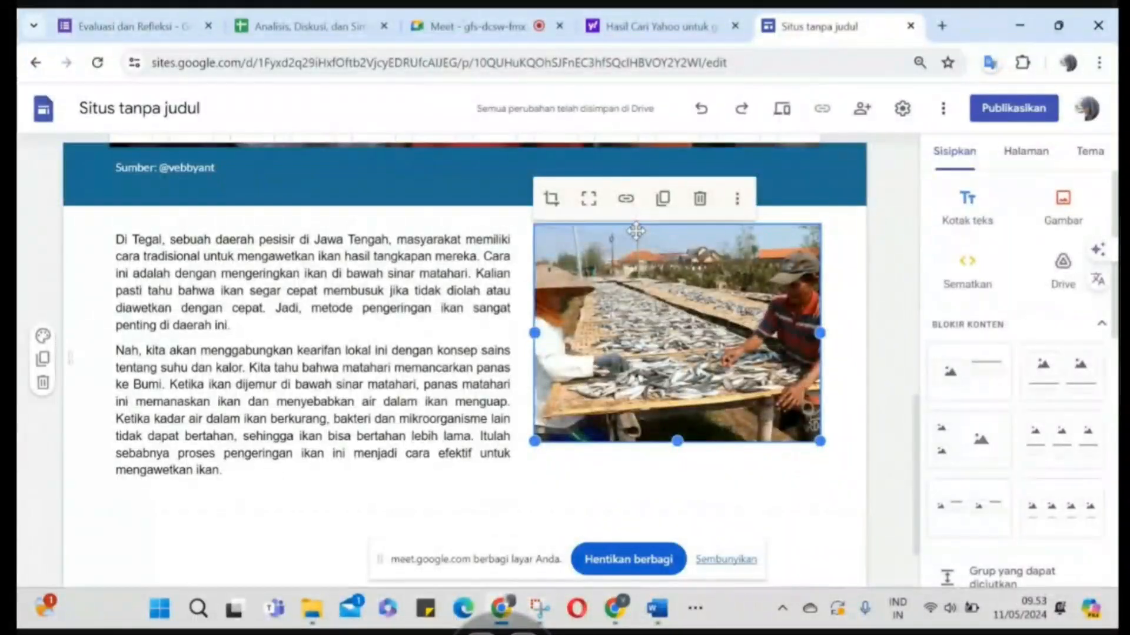
left_click(733, 200)
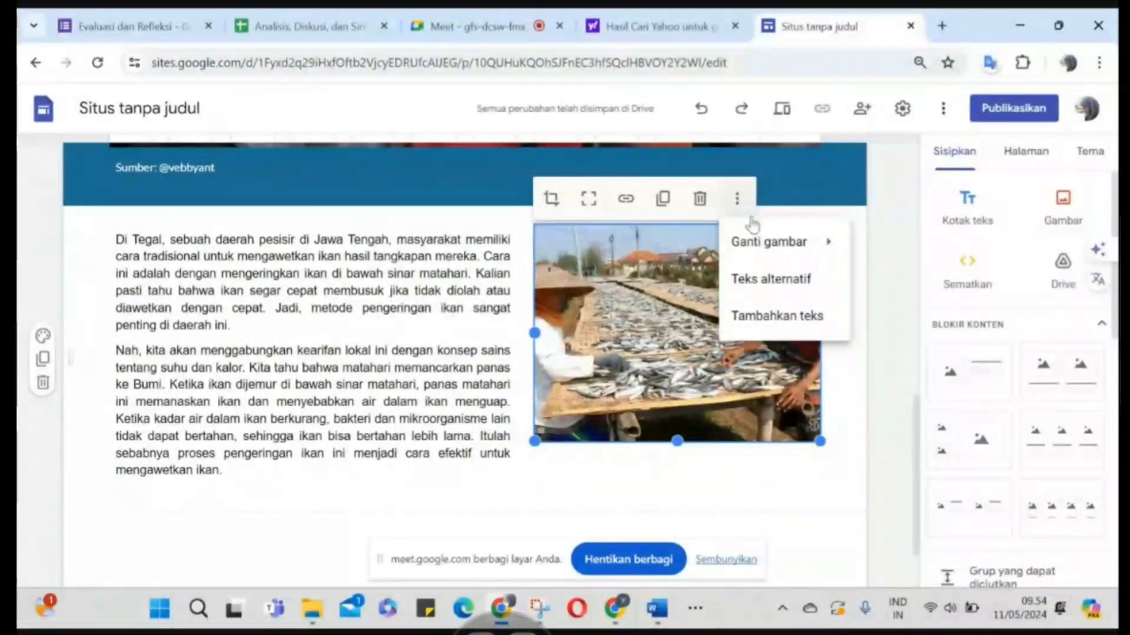
mouse_move(771, 250)
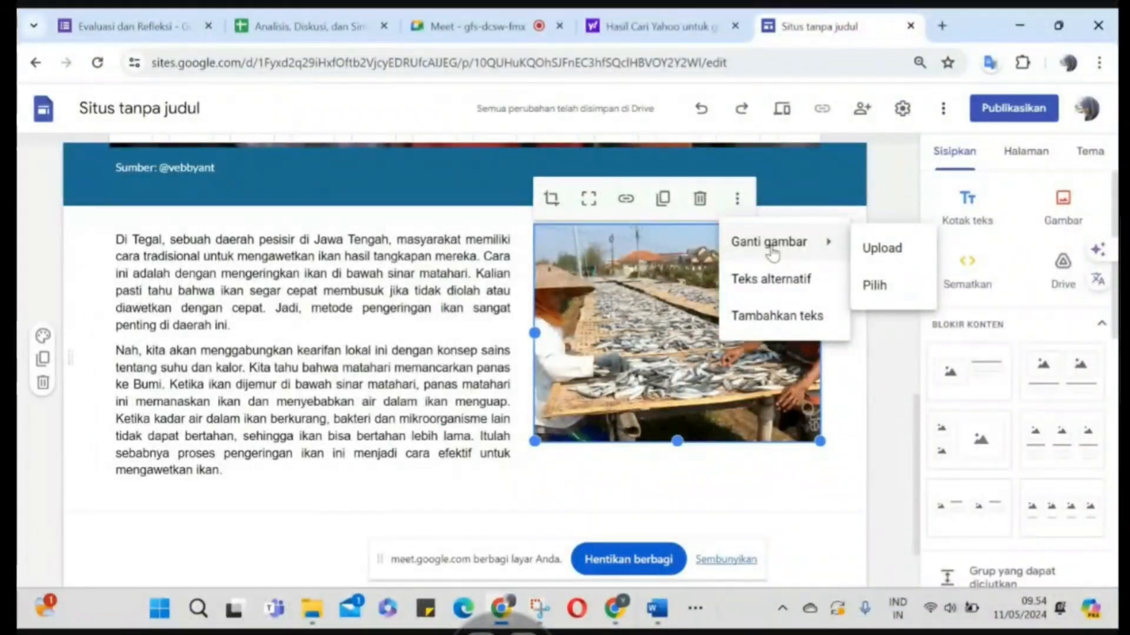
left_click(776, 316)
type("Sumber")
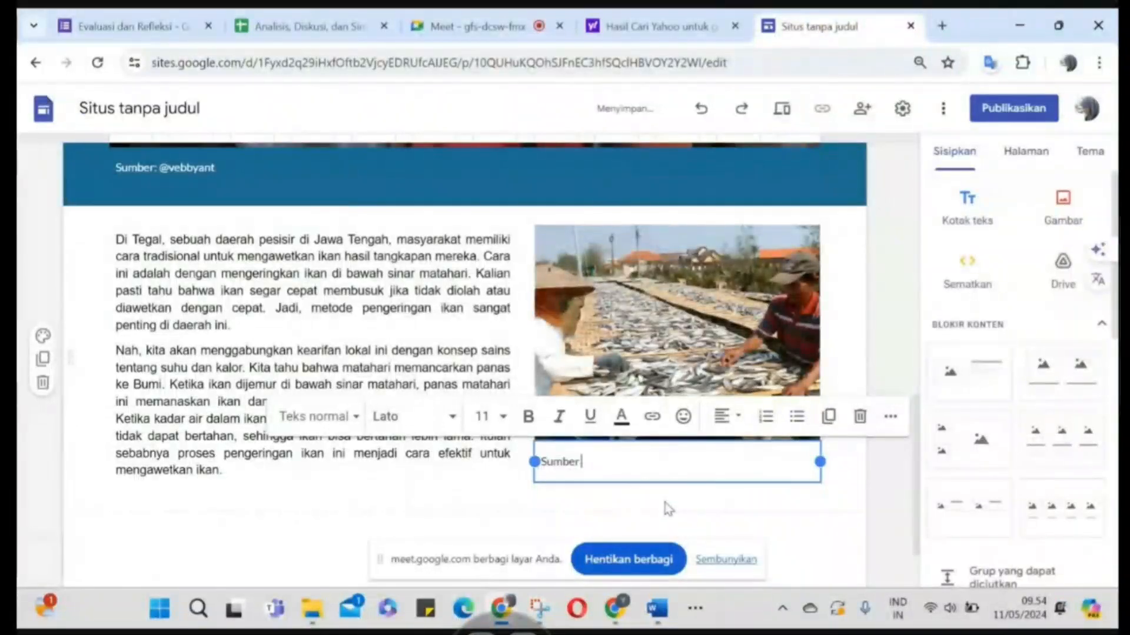
type(": www")
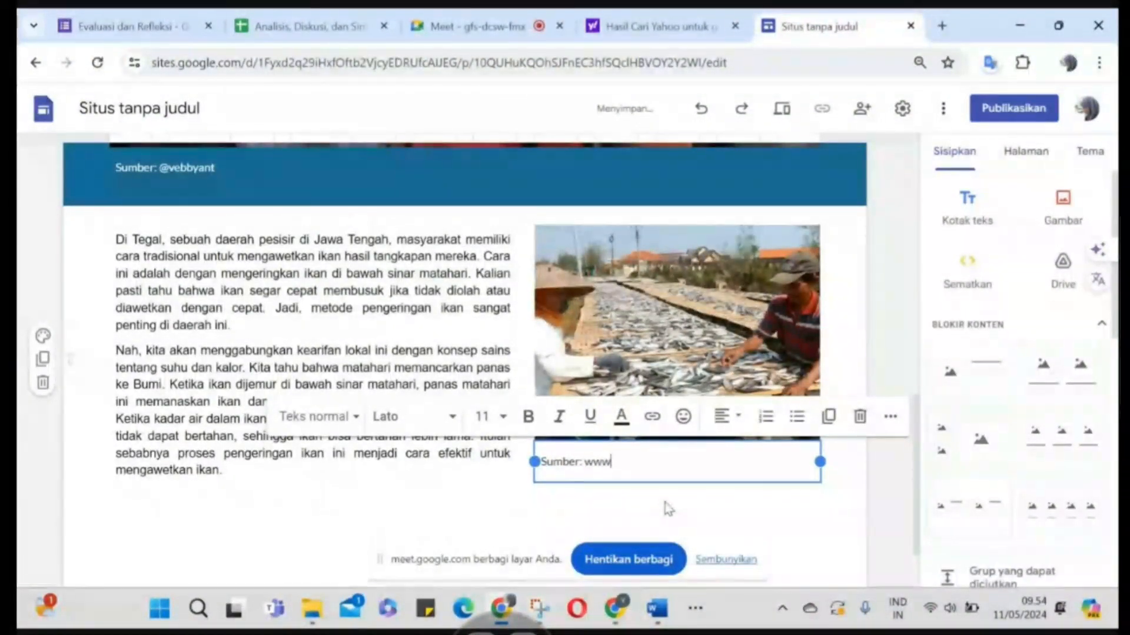
type(". kompas.co")
type("m")
left_click(666, 505)
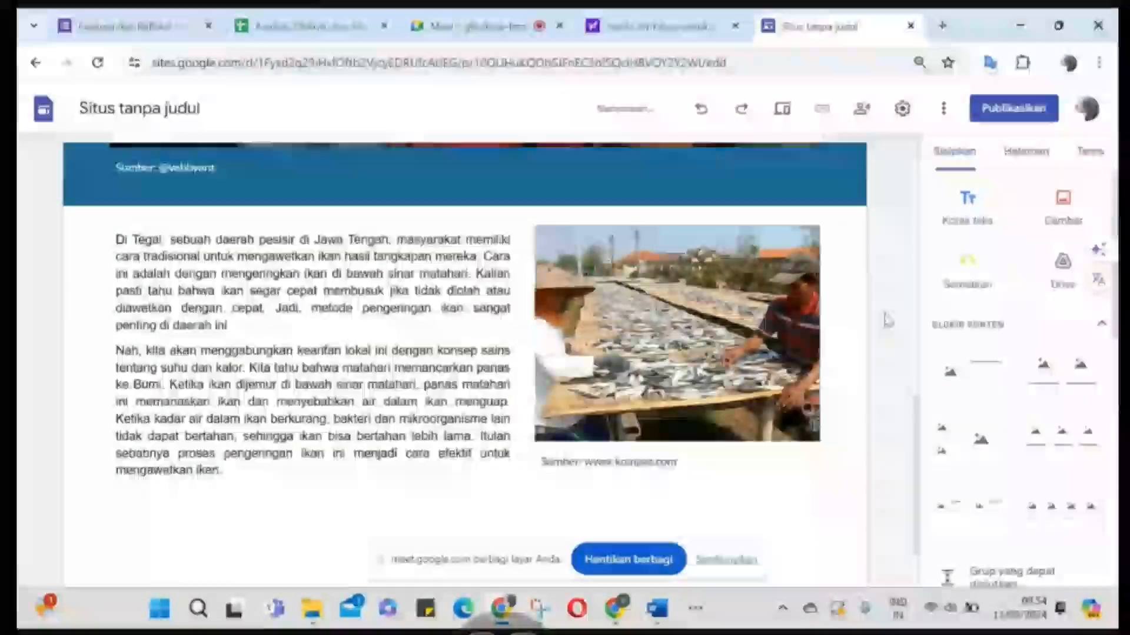
Switch to the published LKPD kearifan lokal tegal site and examine its Mencari Tahu page down to the navigation buttons
scroll(625, 451, "down", 2)
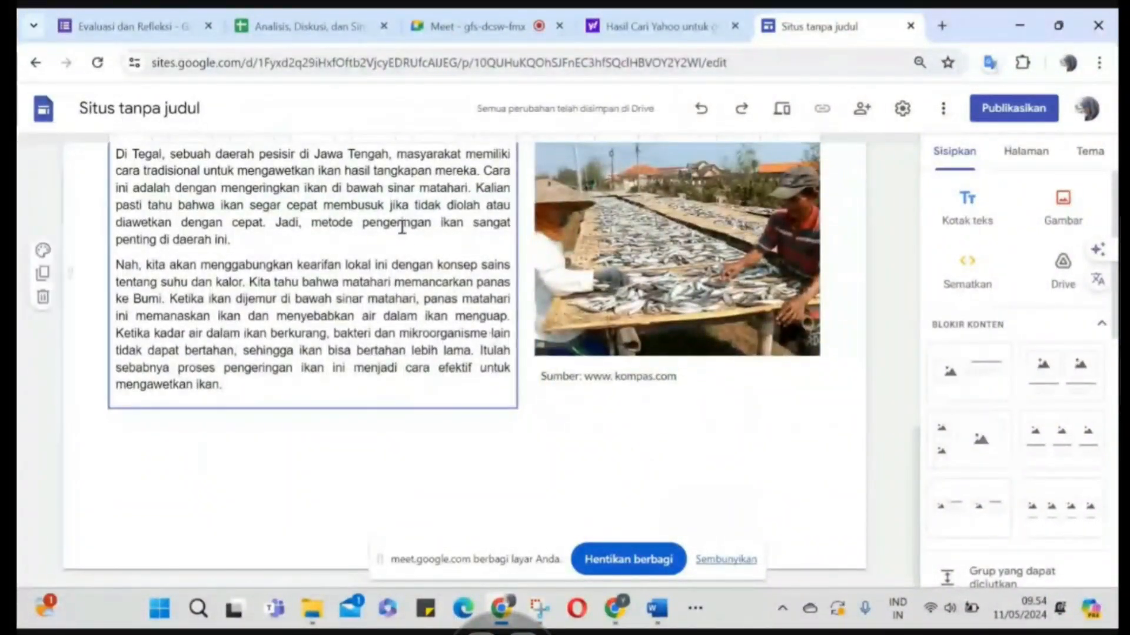
left_click(623, 617)
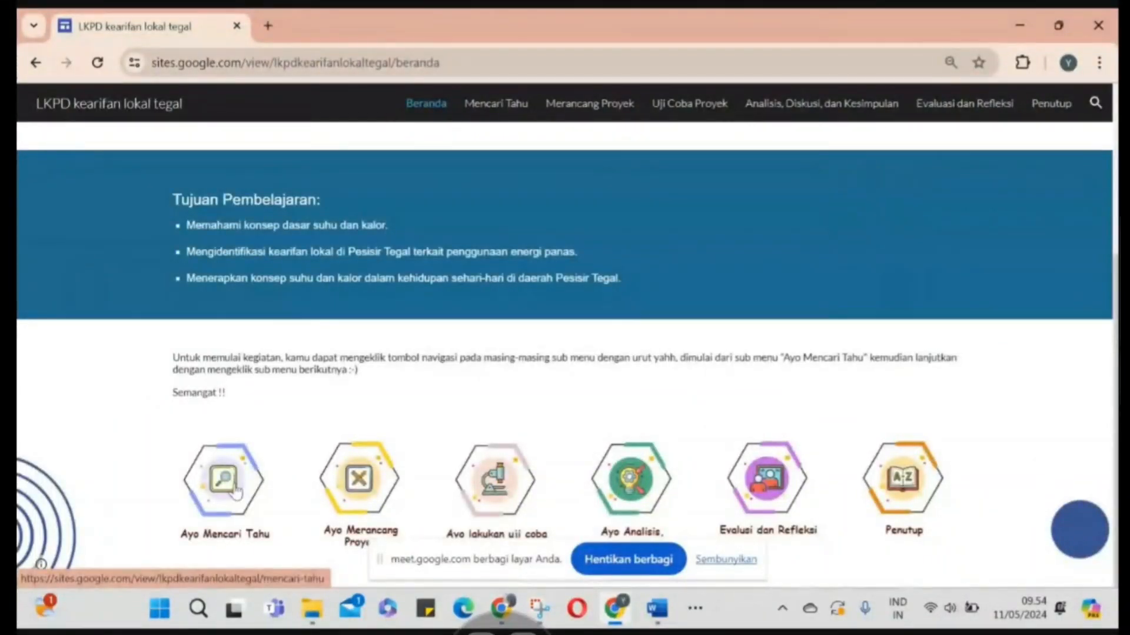
left_click(226, 488)
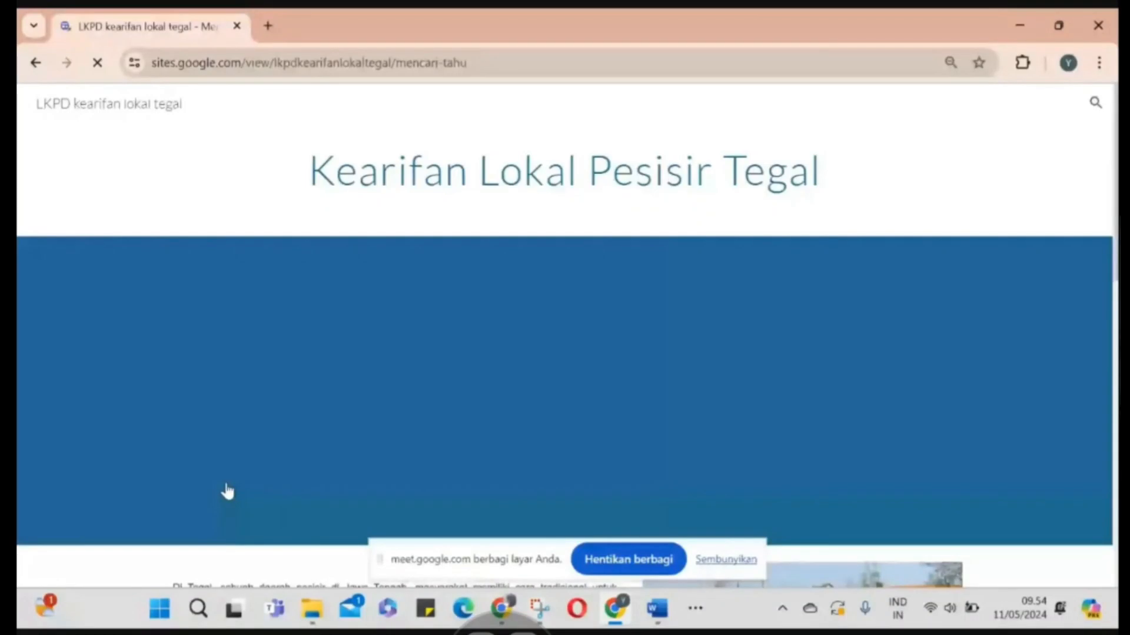
scroll(589, 382, "down", 9)
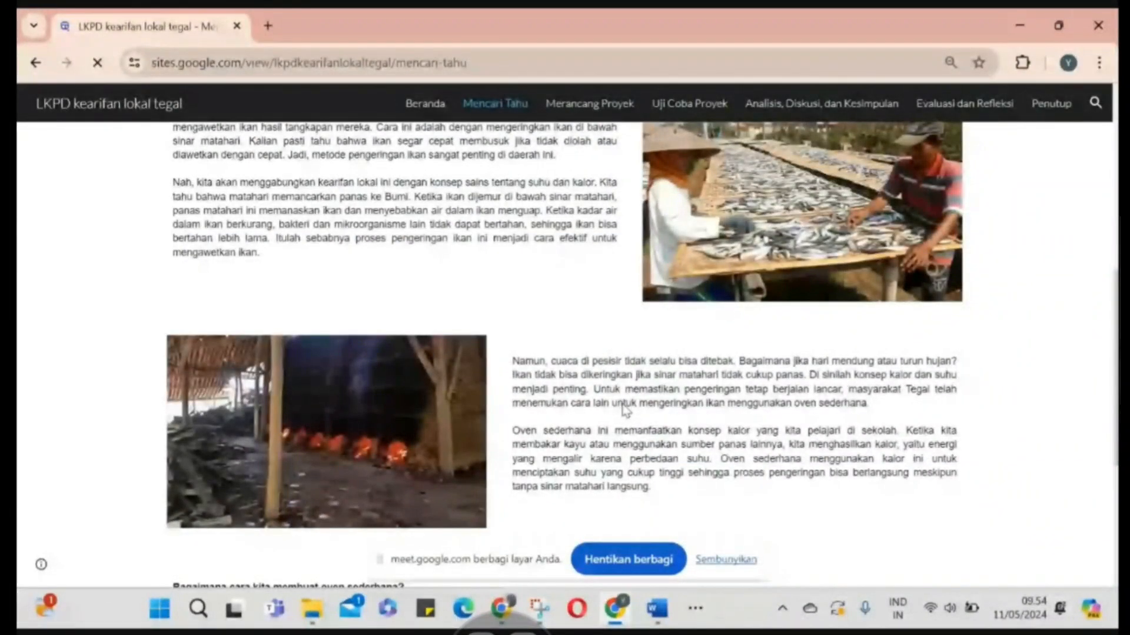
scroll(624, 409, "down", 3)
scroll(377, 406, "down", 2)
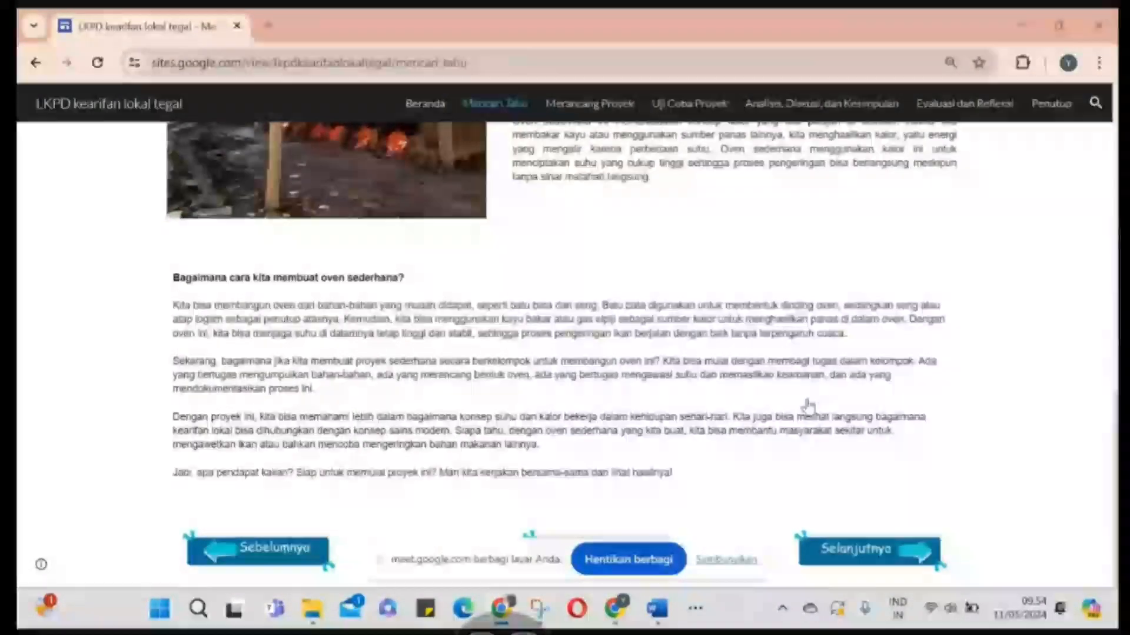
left_click(705, 556)
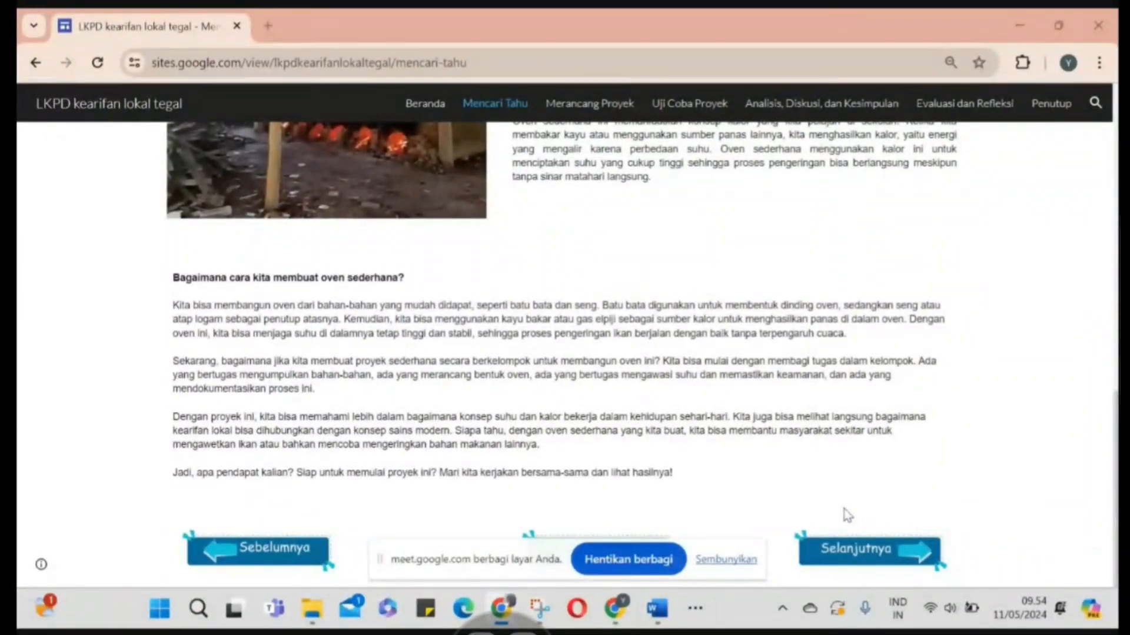
mouse_move(655, 611)
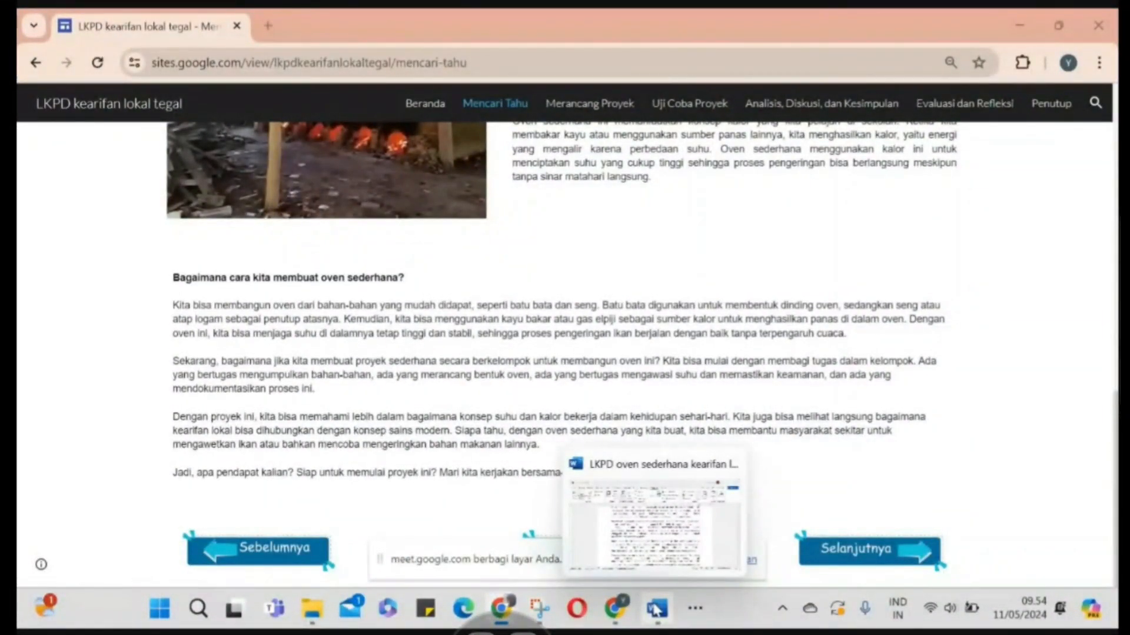
mouse_move(618, 612)
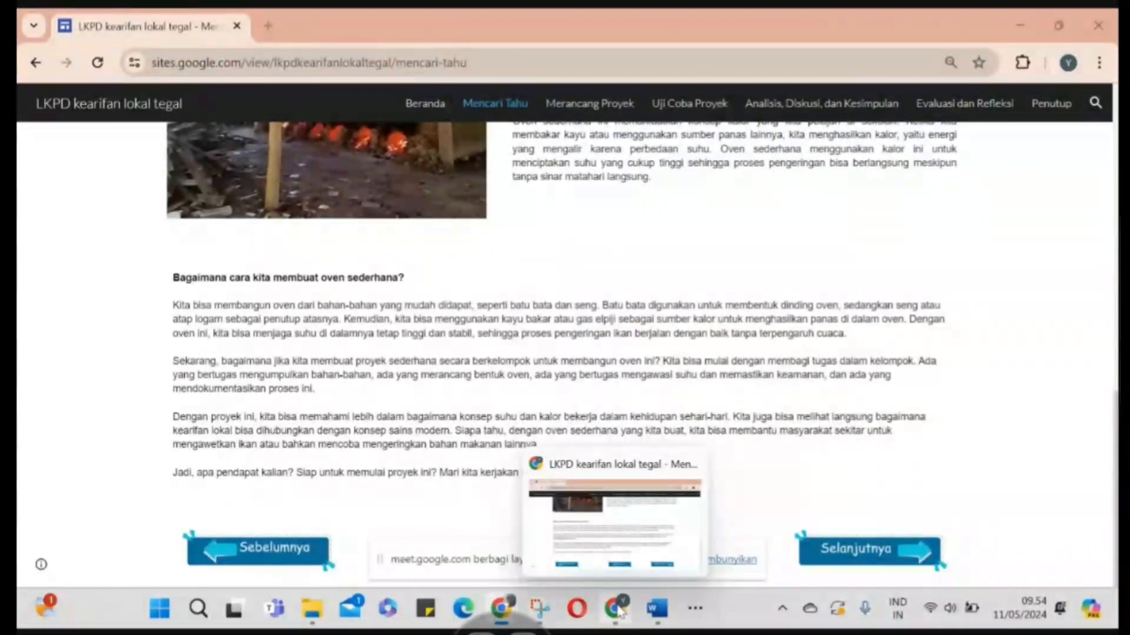
Return to the site editor, insert a button named "Selanjutnya" linked to Merancang Proyek, and place it below the image caption
left_click(502, 610)
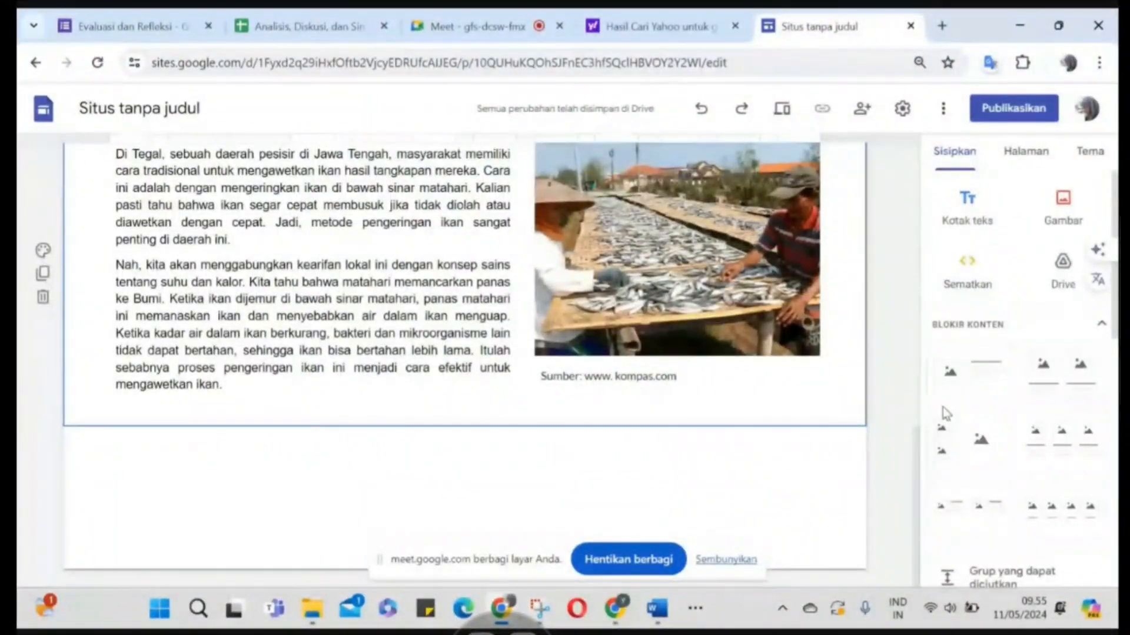
scroll(946, 412, "down", 3)
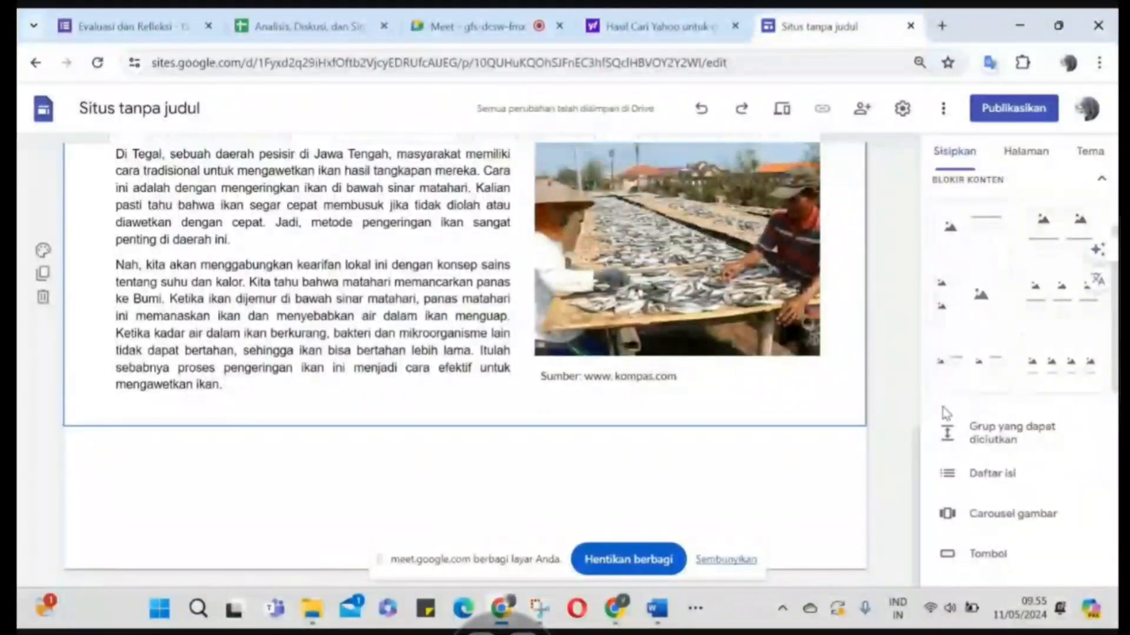
scroll(973, 359, "down", 4)
left_click(974, 350)
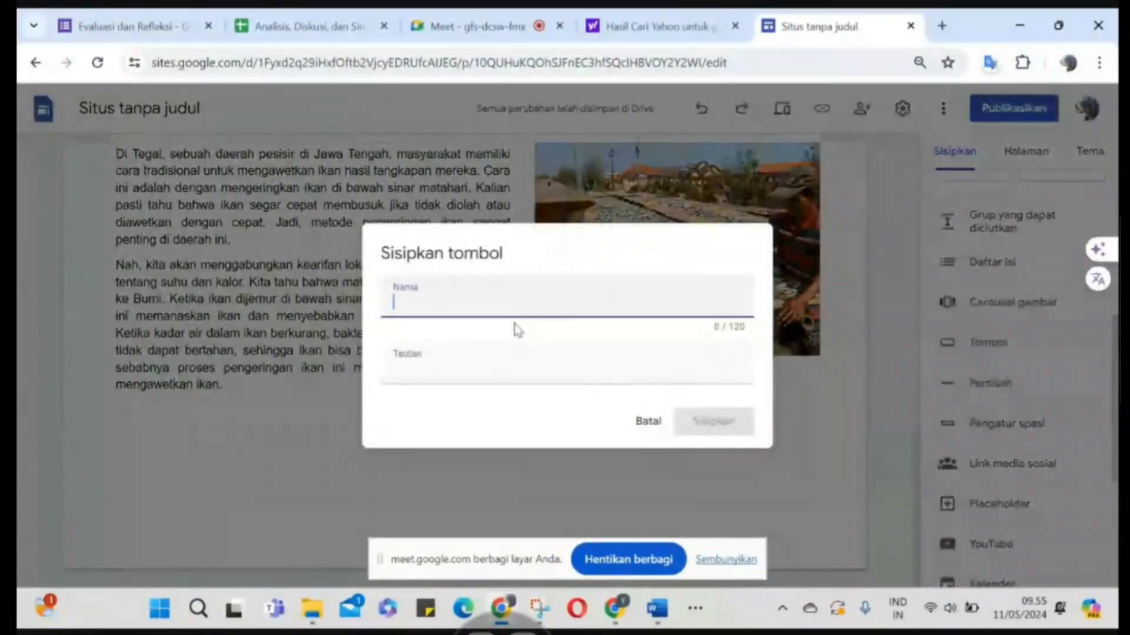
type("Se")
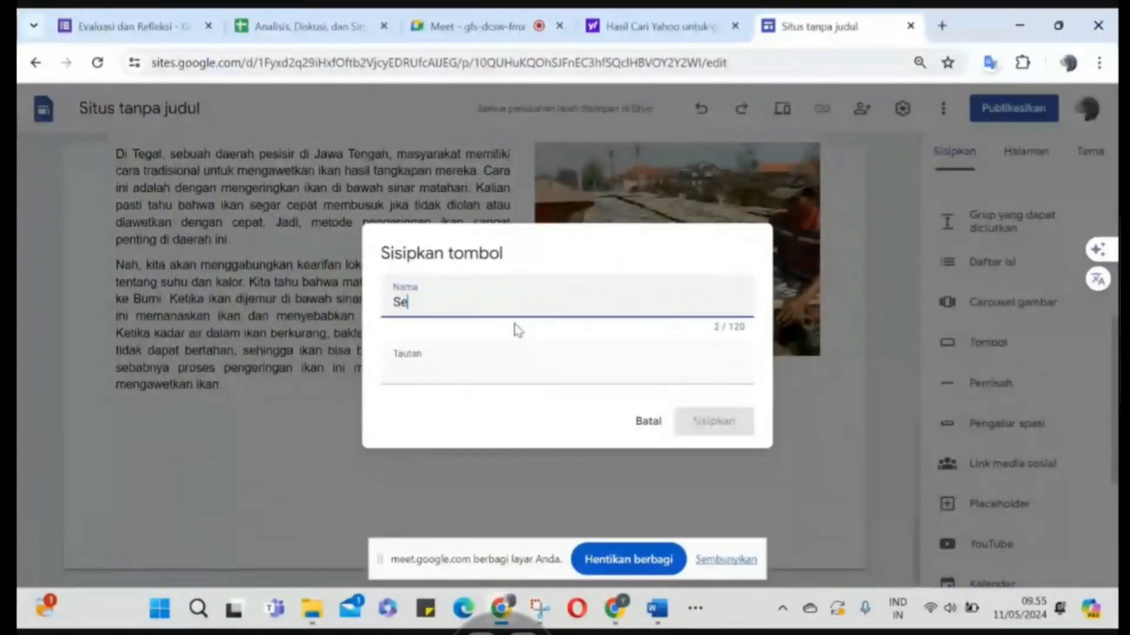
type("lanjut")
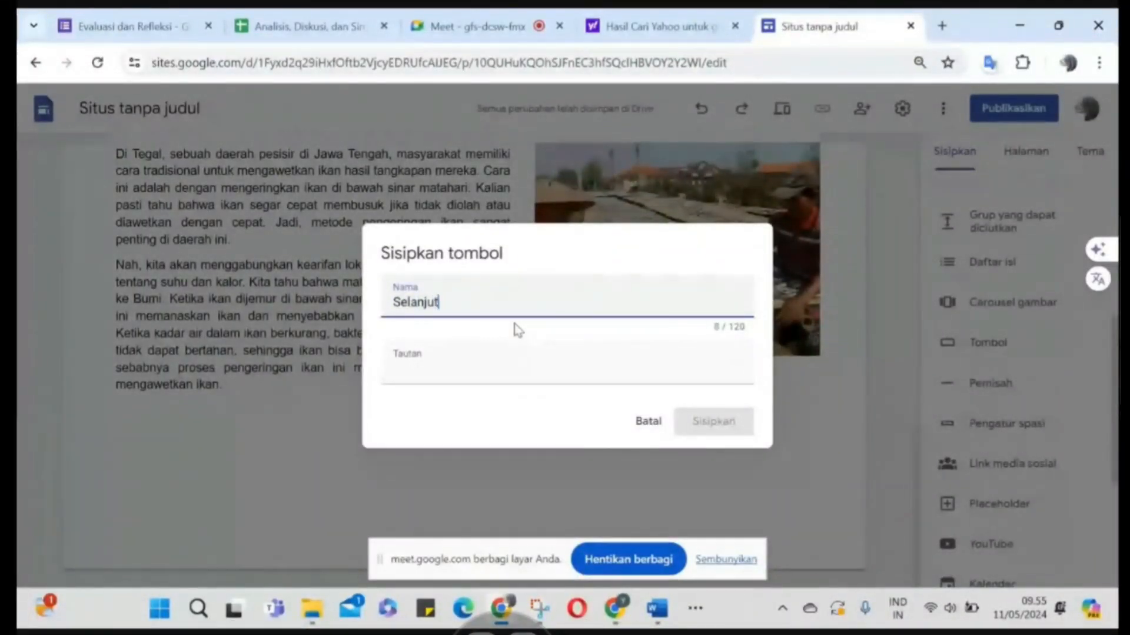
type("nya")
left_click(490, 368)
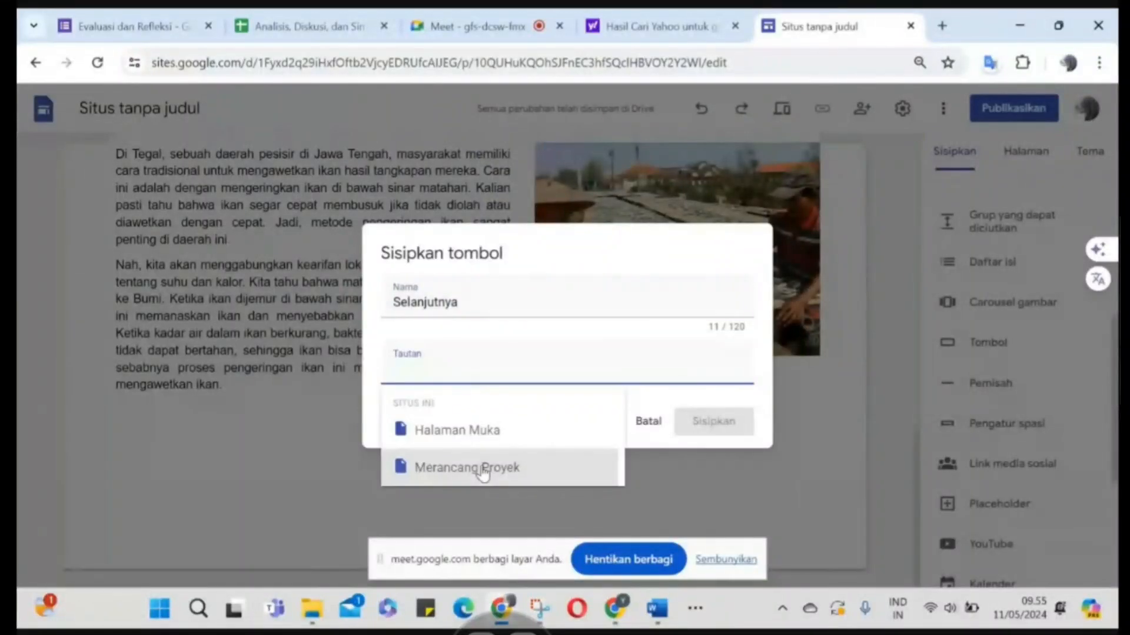
left_click(482, 468)
left_click(716, 431)
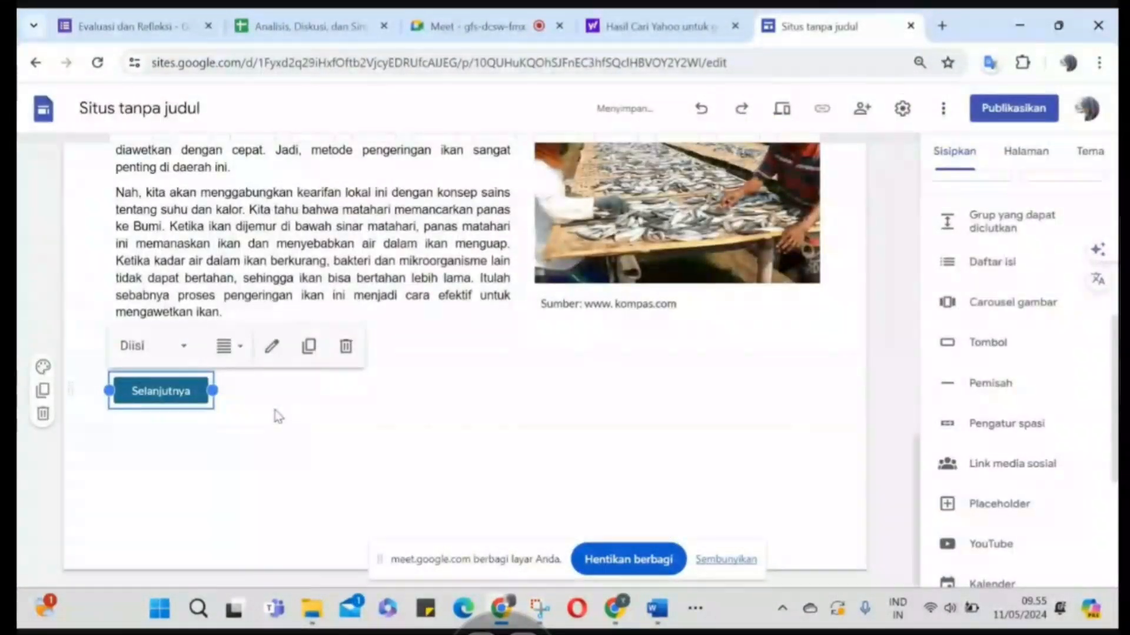
left_click_drag(178, 391, 758, 397)
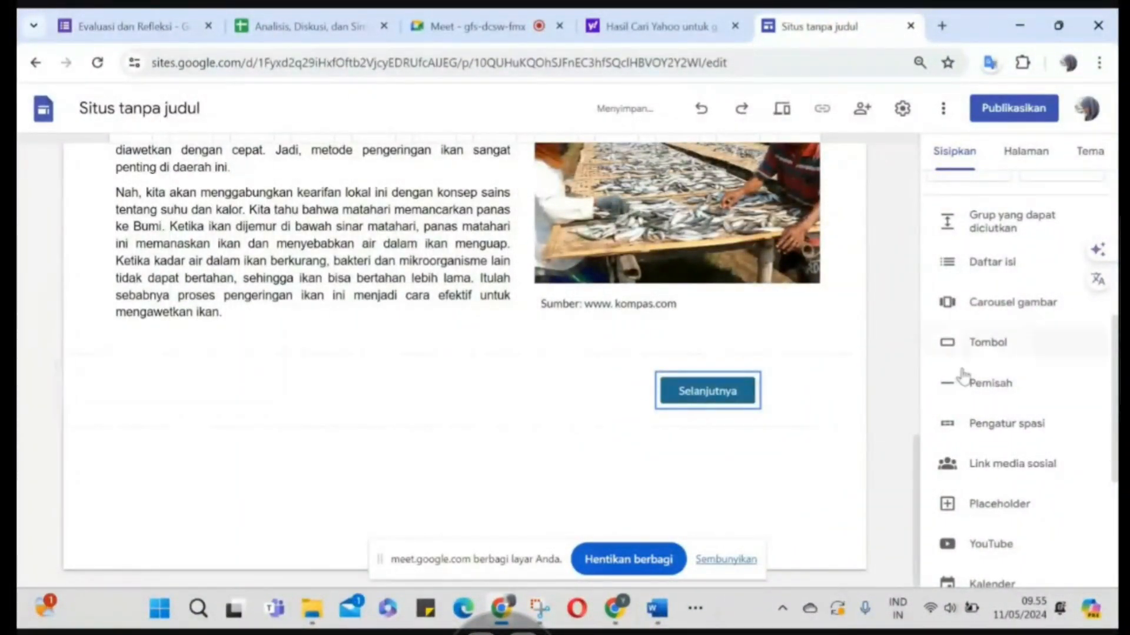
Insert a button named "sebelumnya" linked to Halaman Muka and place it at the left end of the "Selanjutnya" button's row
left_click(988, 343)
type("sebelumnya")
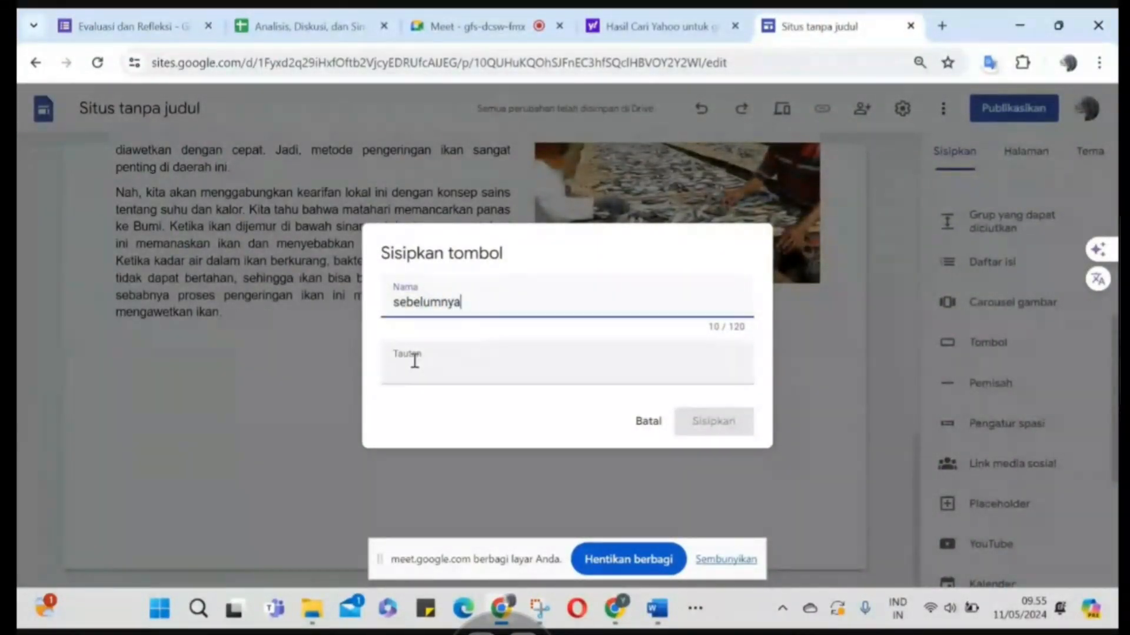
left_click(415, 360)
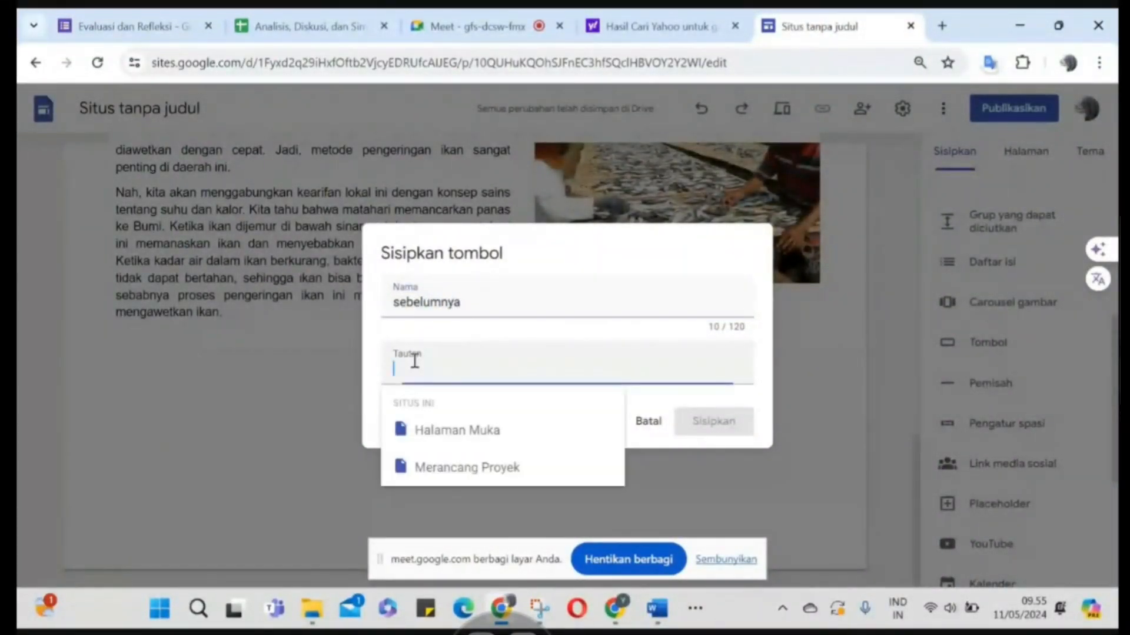
left_click(468, 426)
left_click(703, 424)
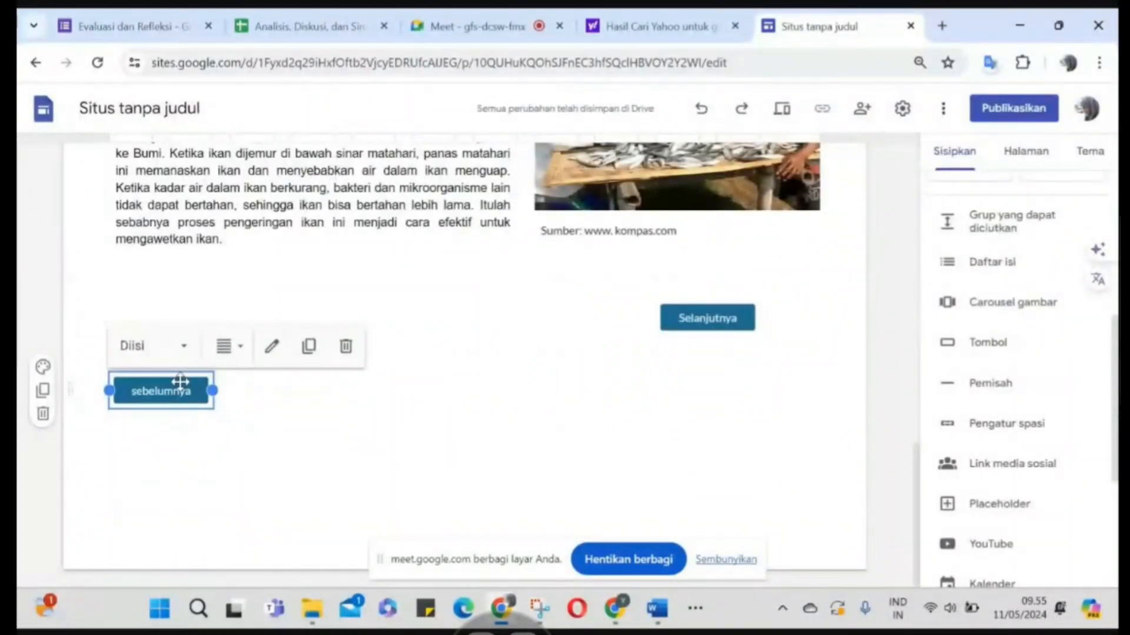
left_click_drag(180, 386, 177, 321)
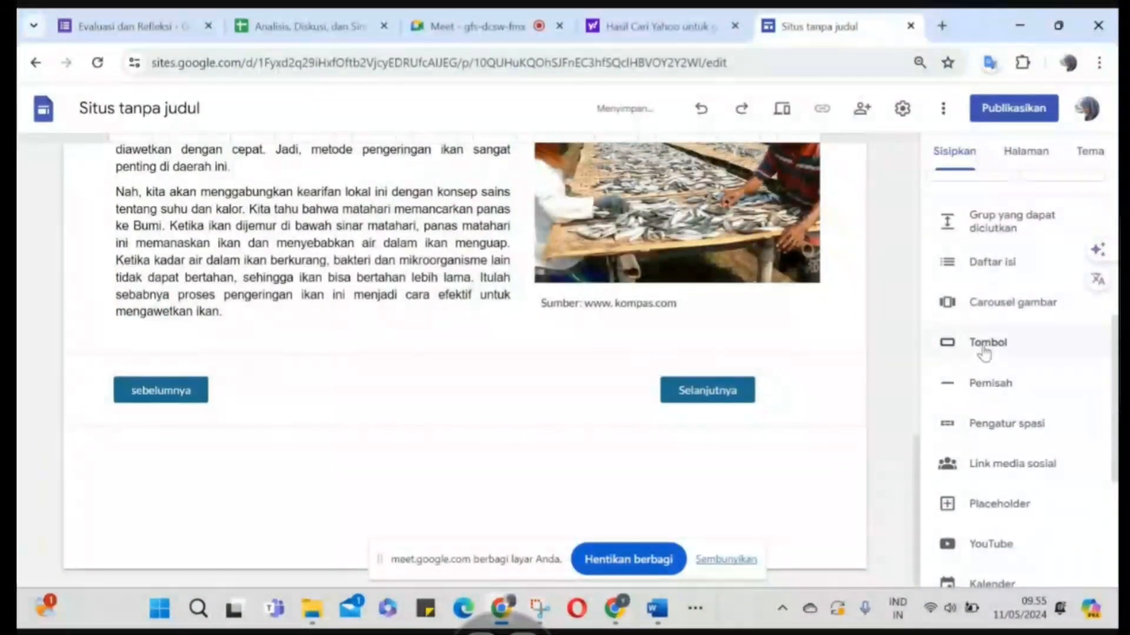
Insert a button named "Beranda" linked to Halaman Muka and place it between the "sebelumnya" and "Selanjutnya" buttons
left_click(990, 343)
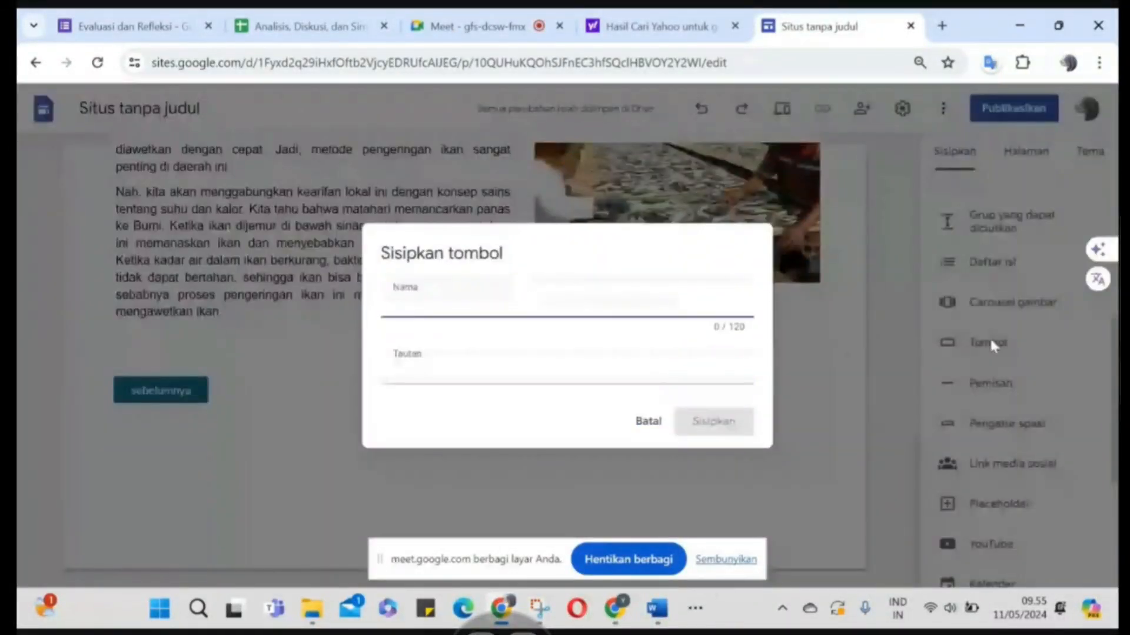
type("Beranda")
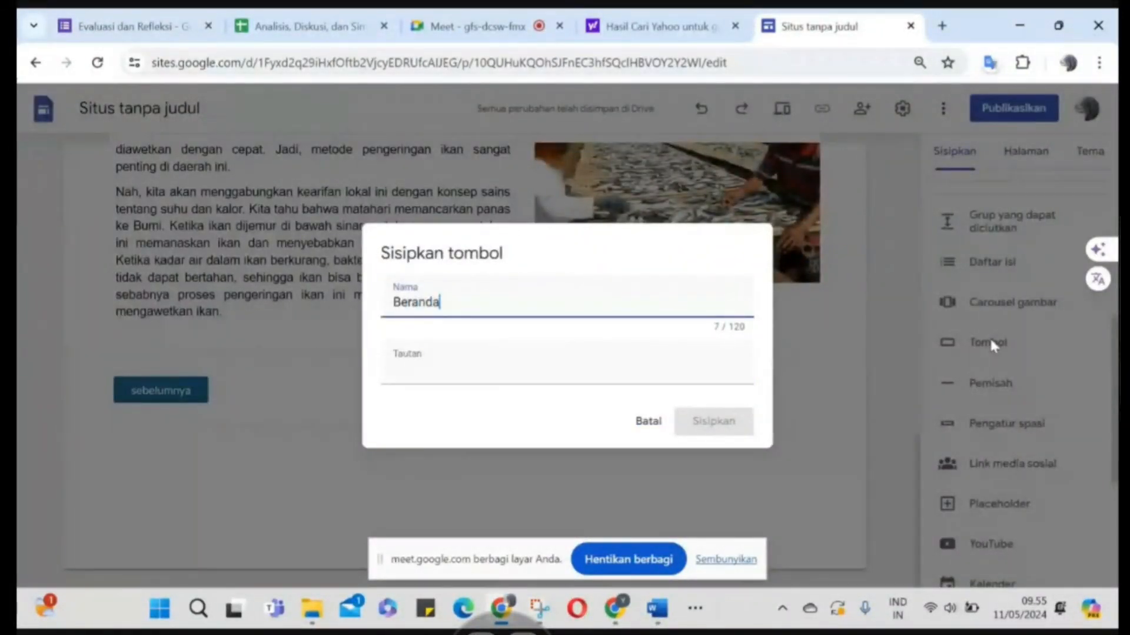
left_click(456, 379)
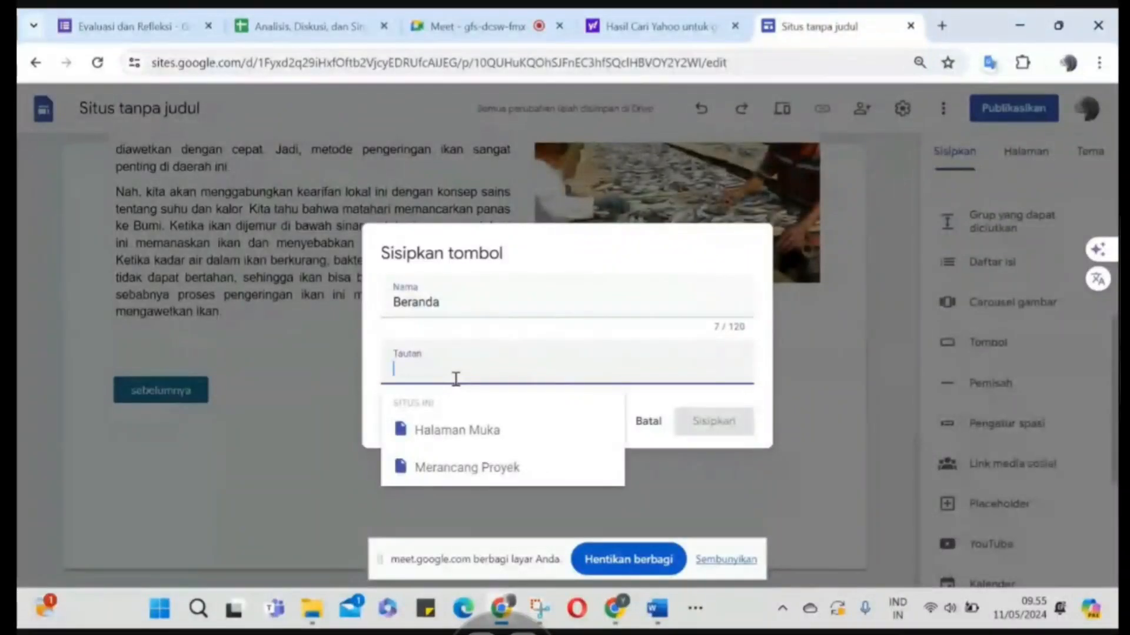
left_click(469, 432)
left_click(728, 422)
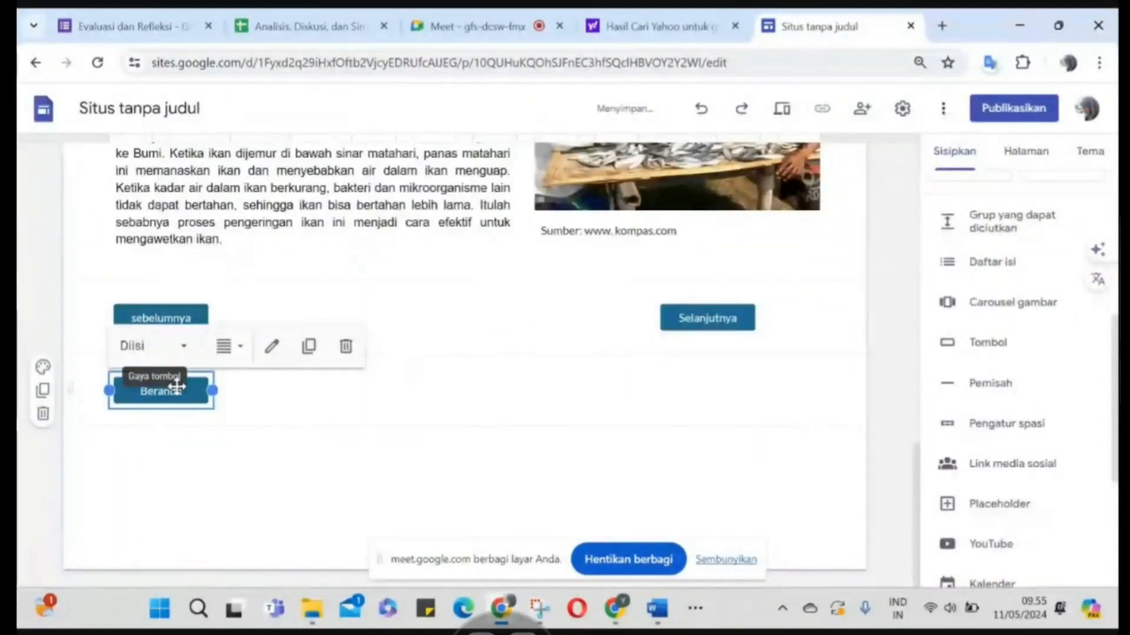
left_click_drag(176, 389, 471, 320)
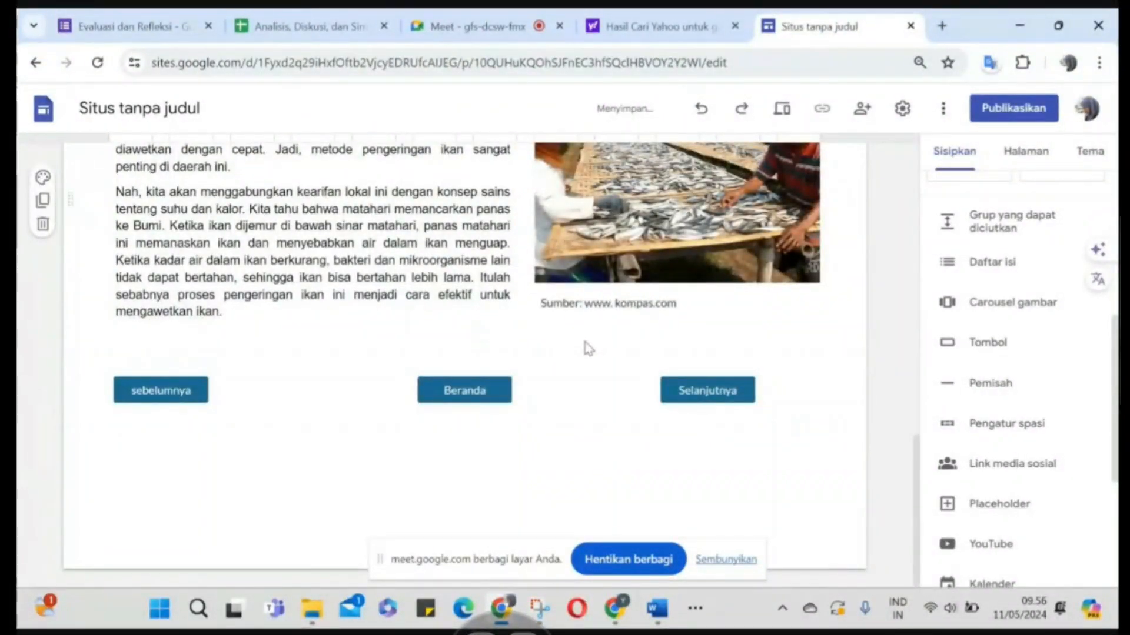
scroll(586, 345, "down", 5)
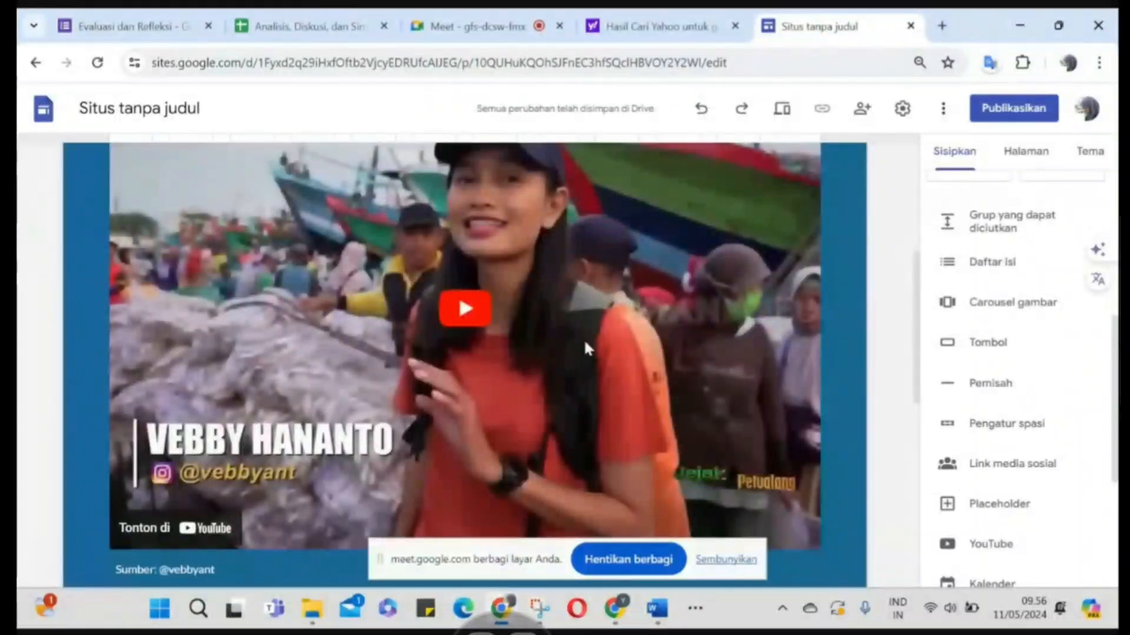
Upload the "sebelumnya" image below the text button row and shrink it to about the width of the "sebelumnya" button
scroll(585, 347, "up", 5)
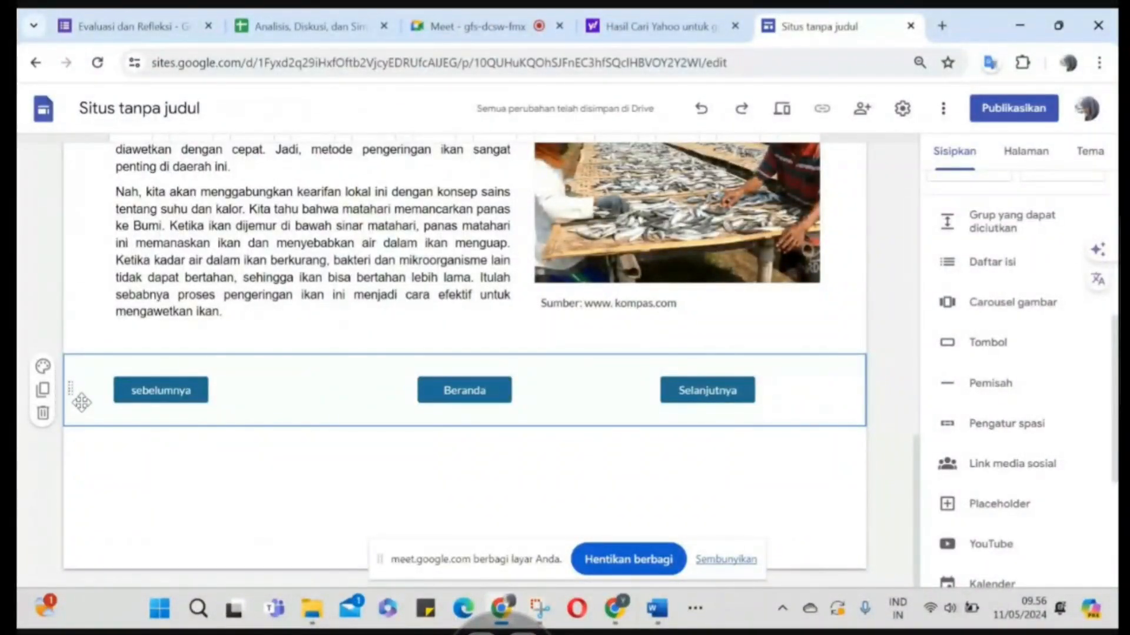
scroll(1012, 313, "up", 5)
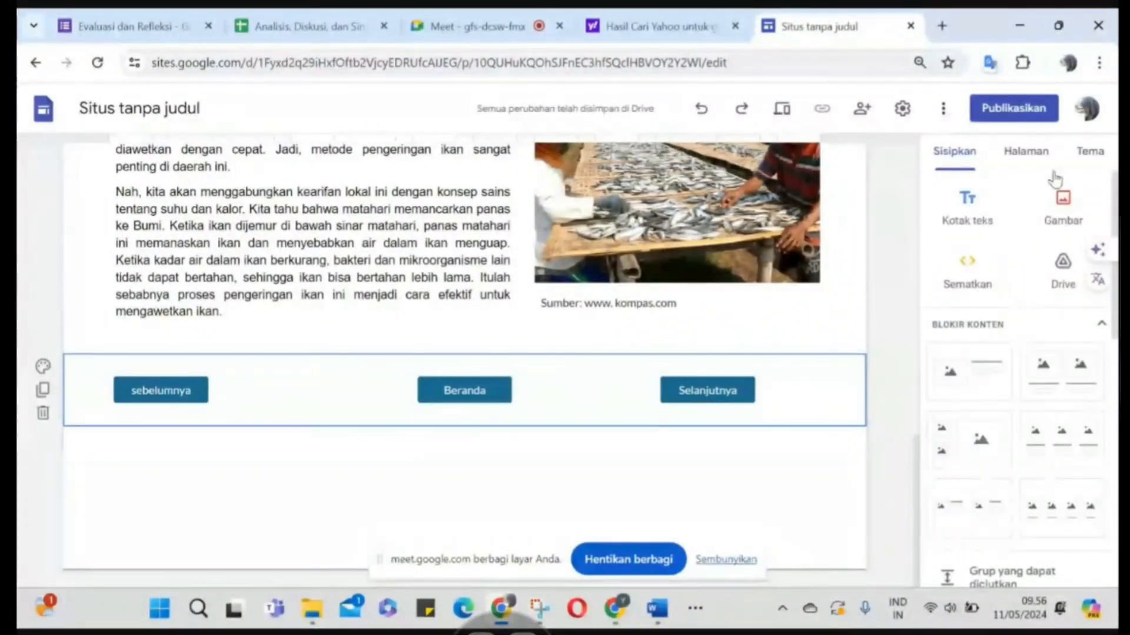
left_click(1074, 225)
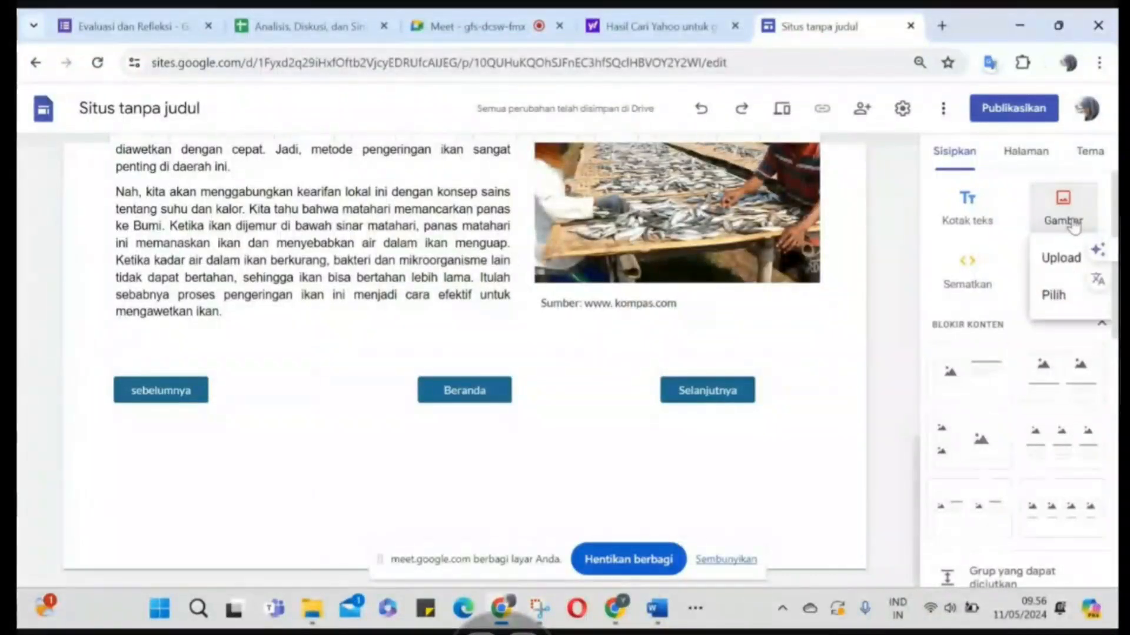
left_click(1063, 266)
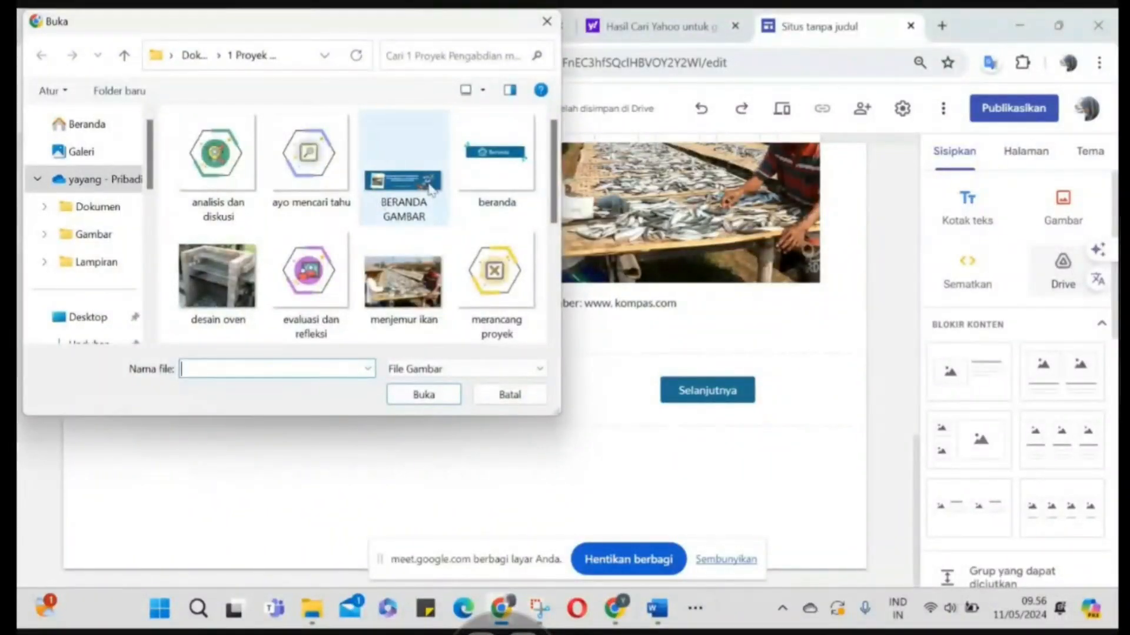
scroll(380, 272, "down", 3)
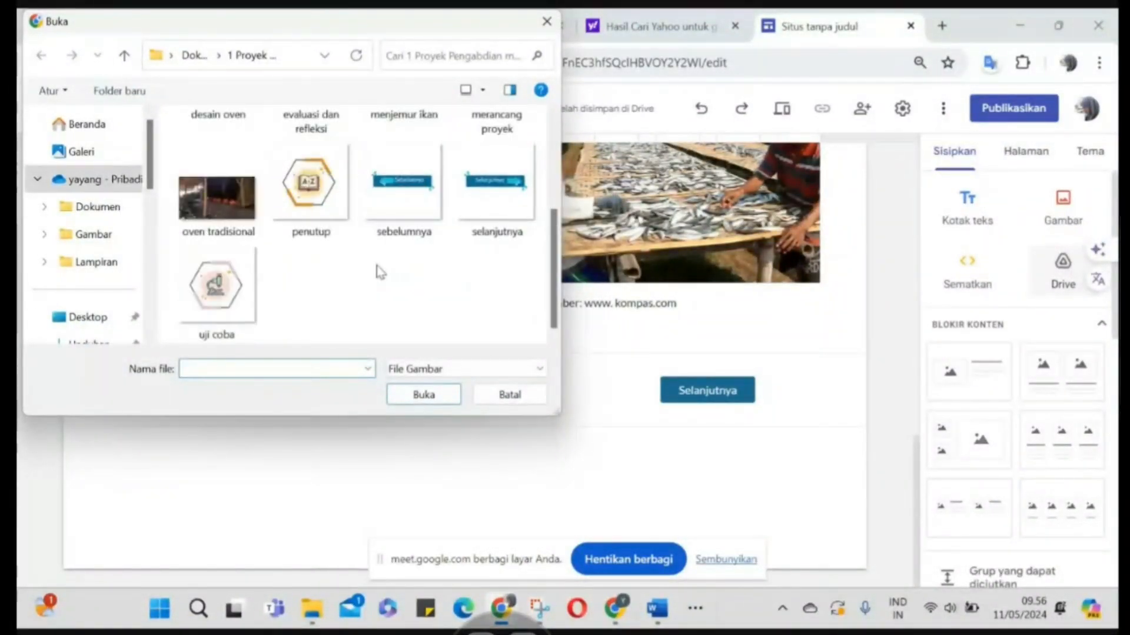
left_click(427, 196)
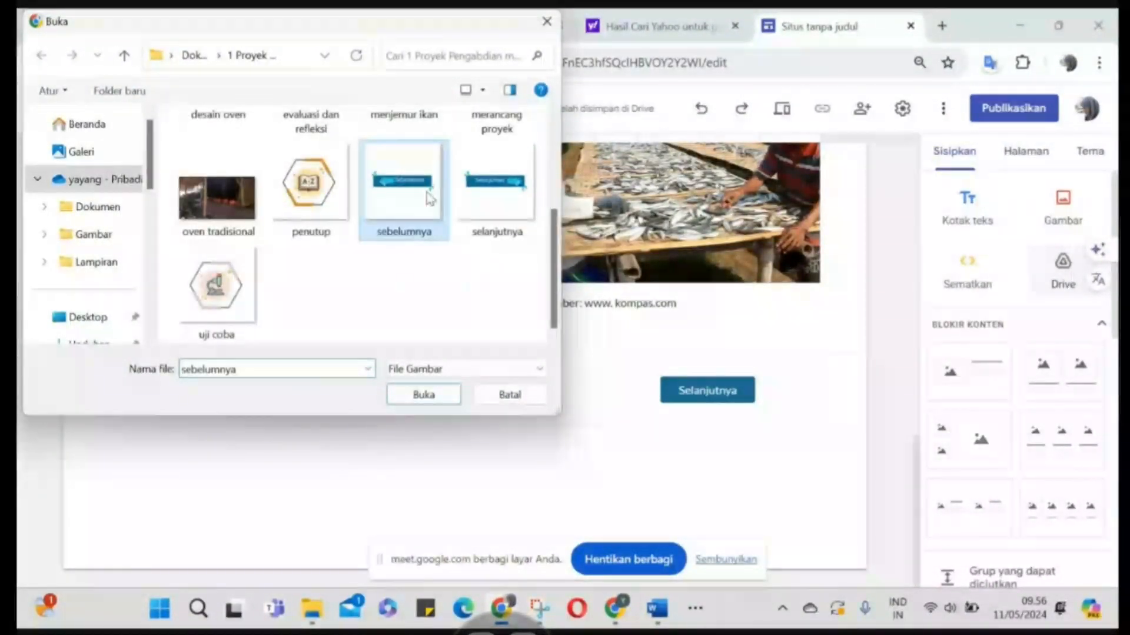
left_click(422, 405)
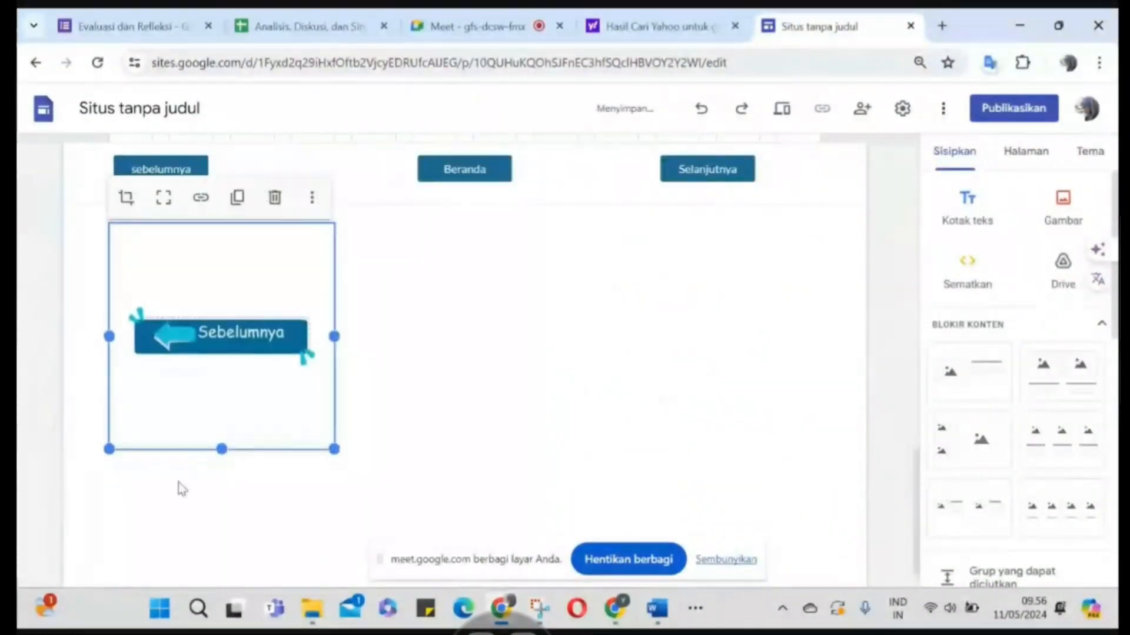
left_click_drag(221, 448, 227, 324)
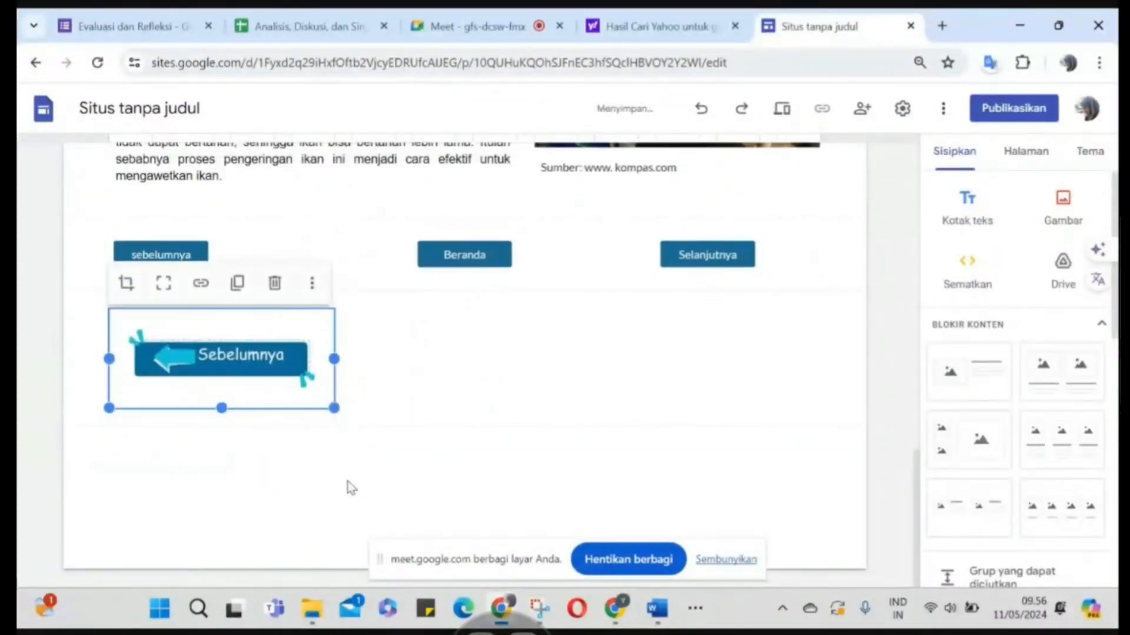
left_click_drag(334, 407, 164, 386)
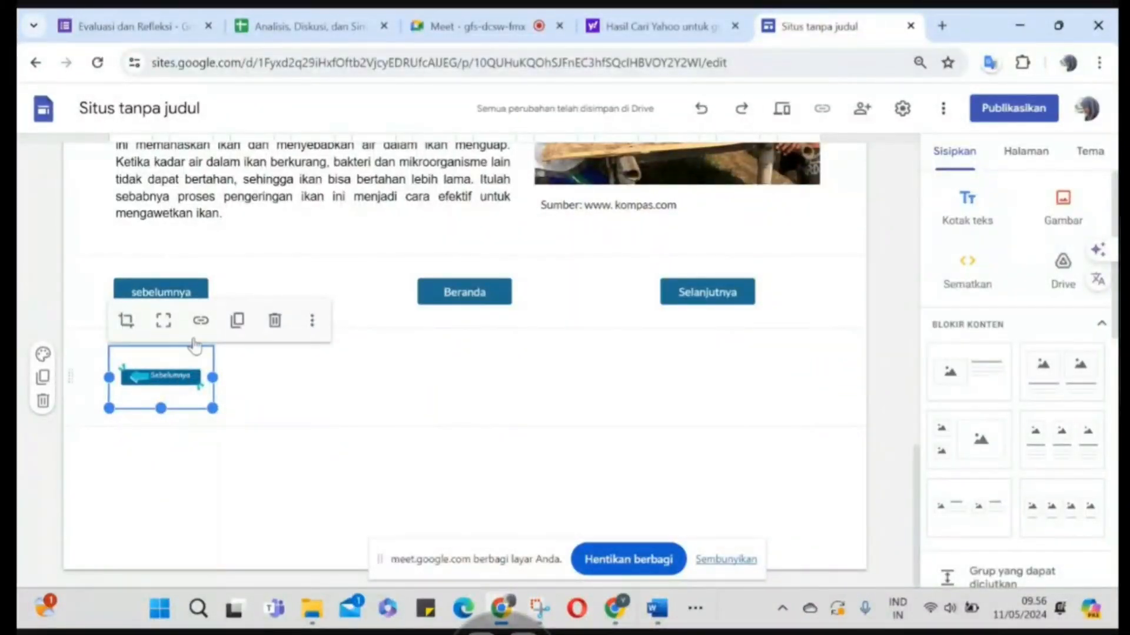
Link the "Sebelumnya" arrow image to the Halaman Muka page
left_click(201, 321)
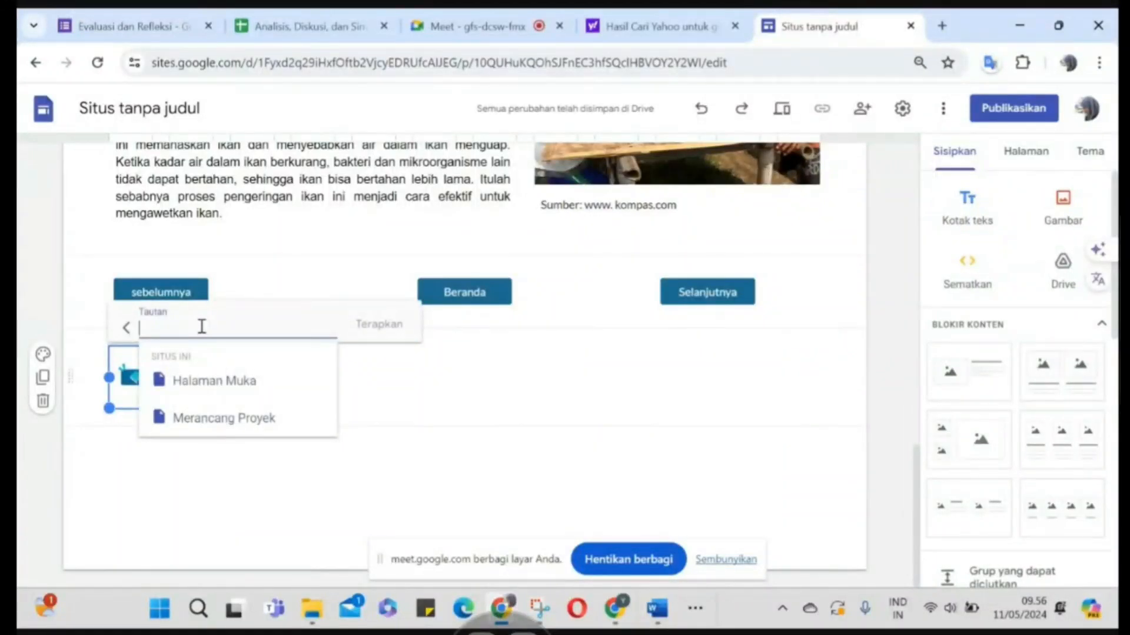
left_click(224, 385)
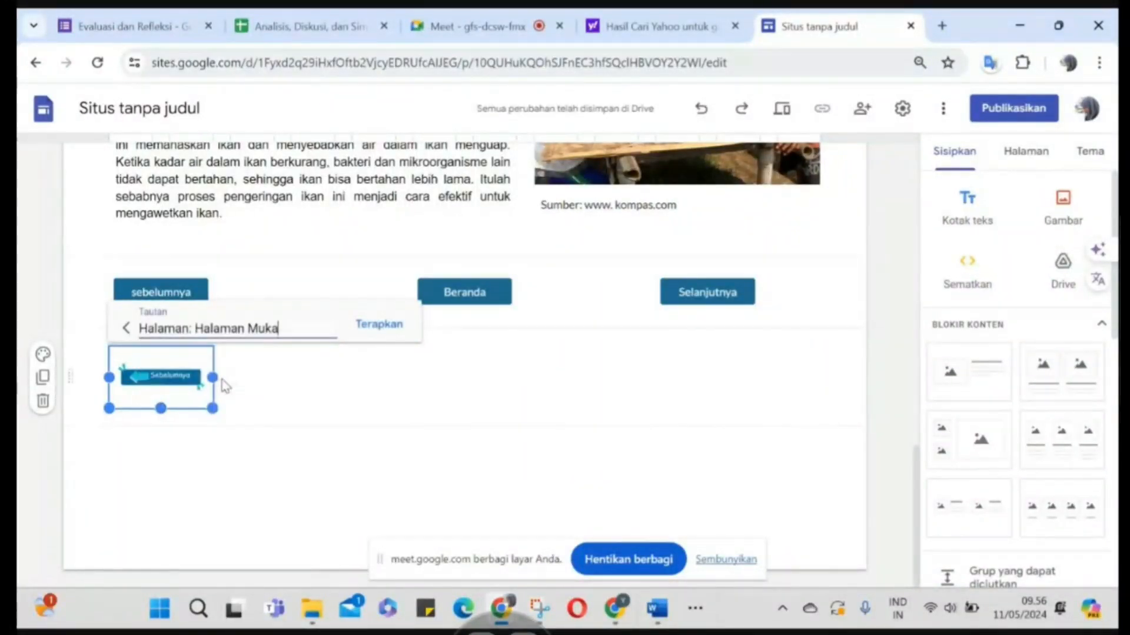
left_click(384, 327)
Upload the "selanjutnya" image, shrink it to button size, and place it beneath the "Selanjutnya" button in the "Sebelumnya" image's row
left_click(1076, 211)
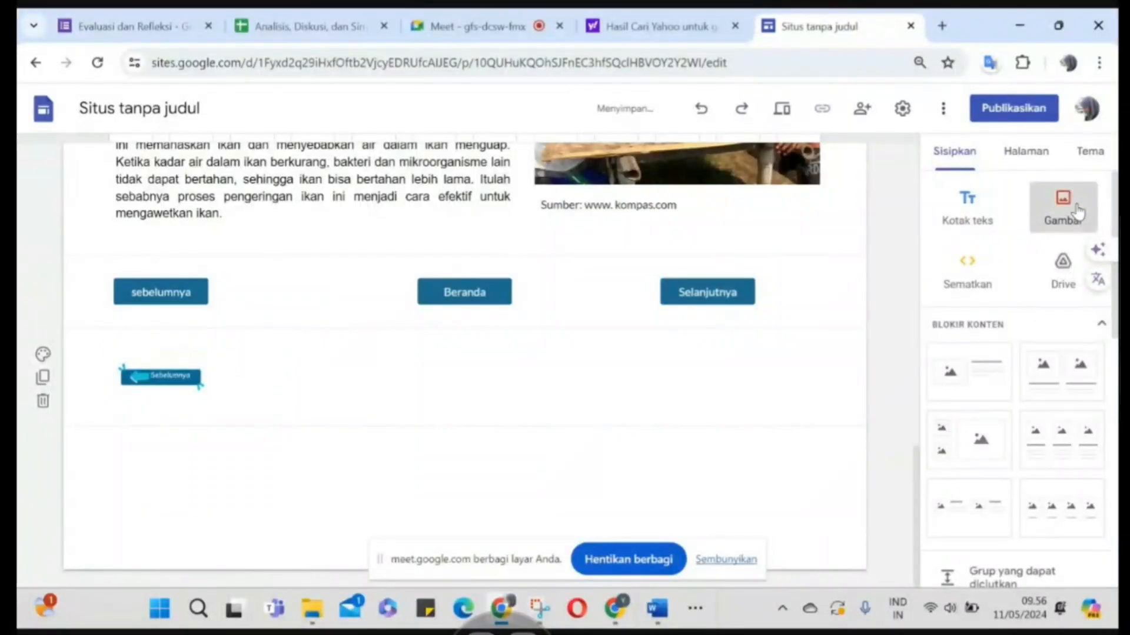
left_click(1057, 259)
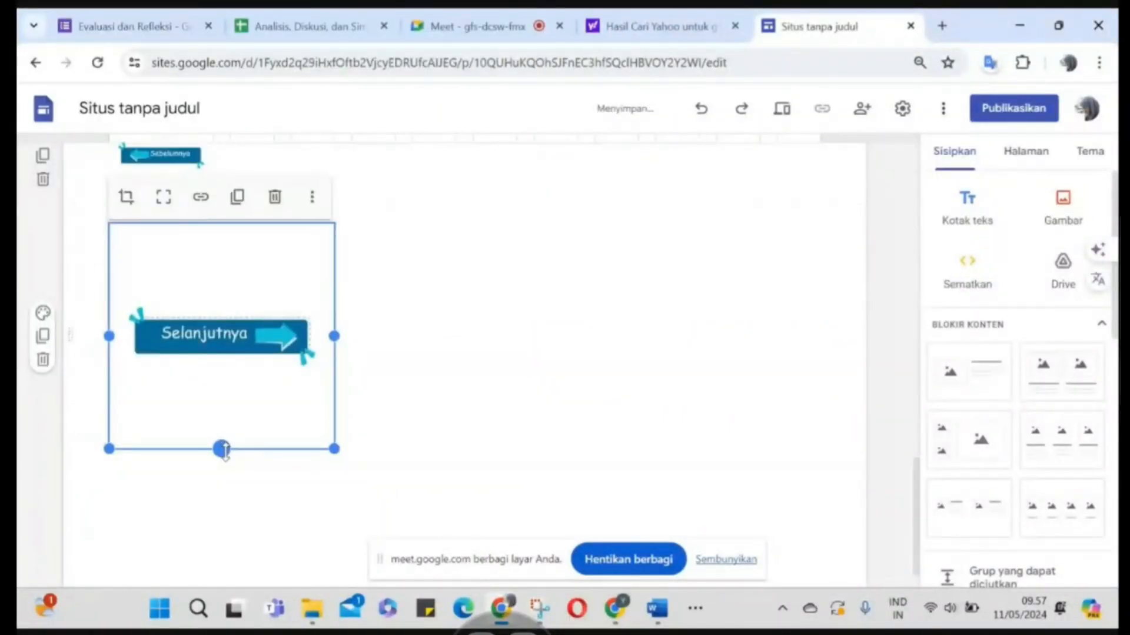
left_click_drag(223, 450, 230, 320)
left_click_drag(334, 406, 722, 284)
Link the "Selanjutnya" arrow image to the Merancang Proyek page
left_click(715, 376)
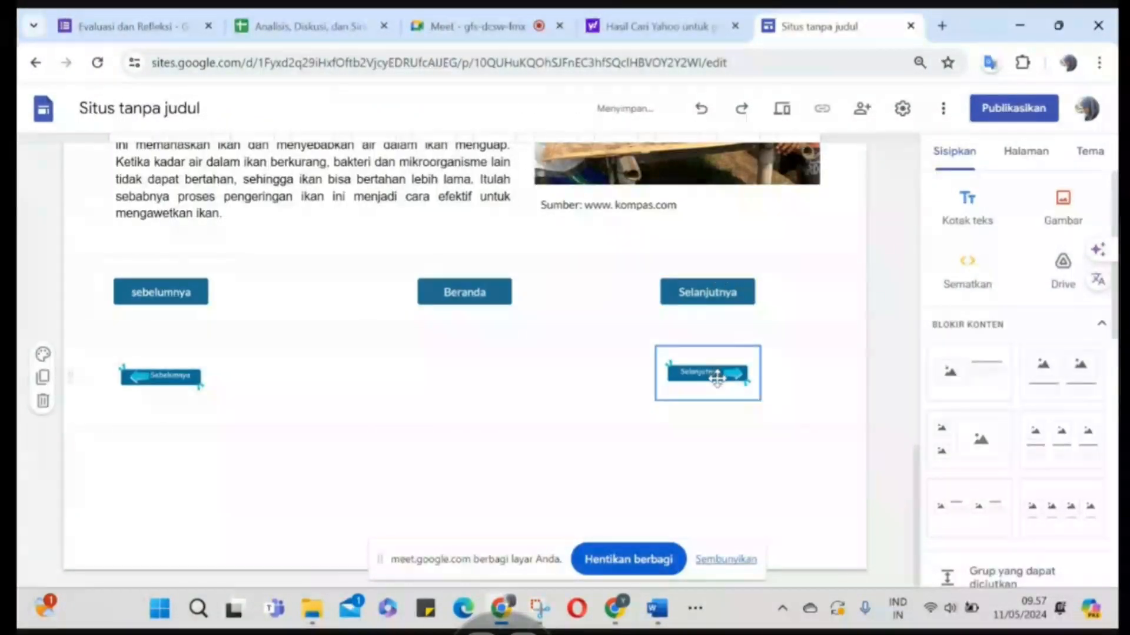
left_click(717, 376)
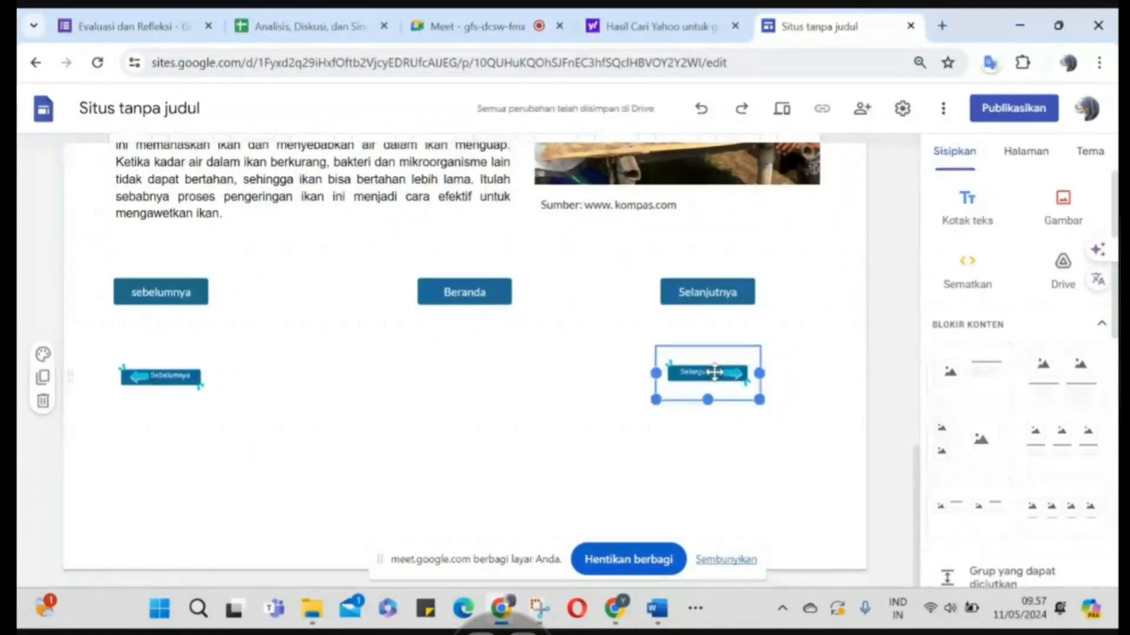
left_click(747, 320)
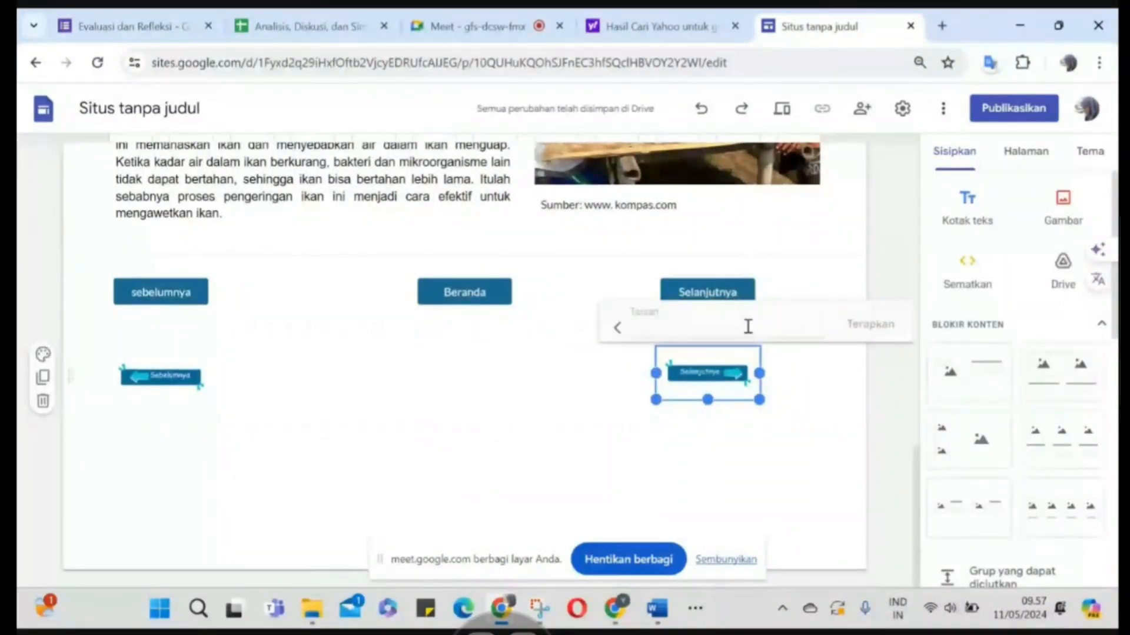
left_click(701, 329)
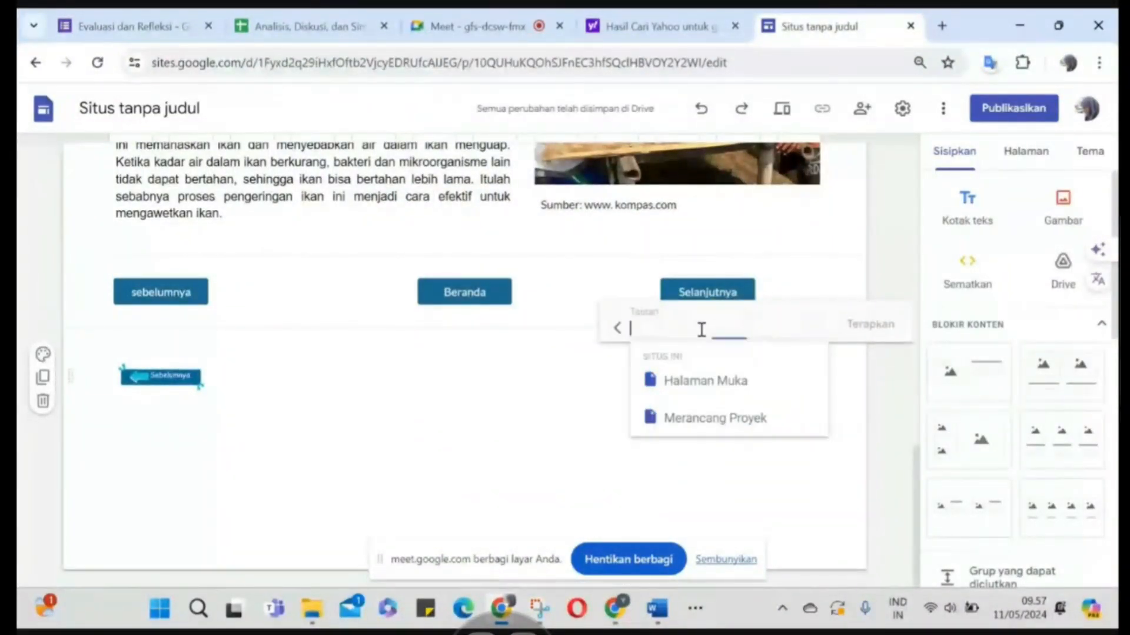
left_click(728, 417)
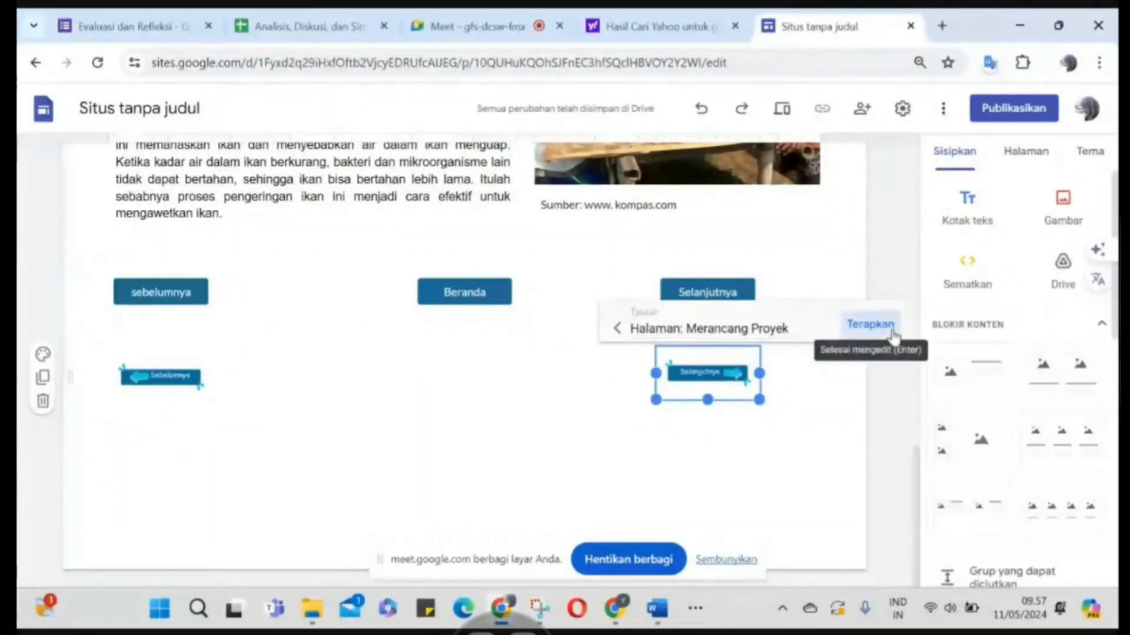
left_click(870, 324)
left_click(862, 405)
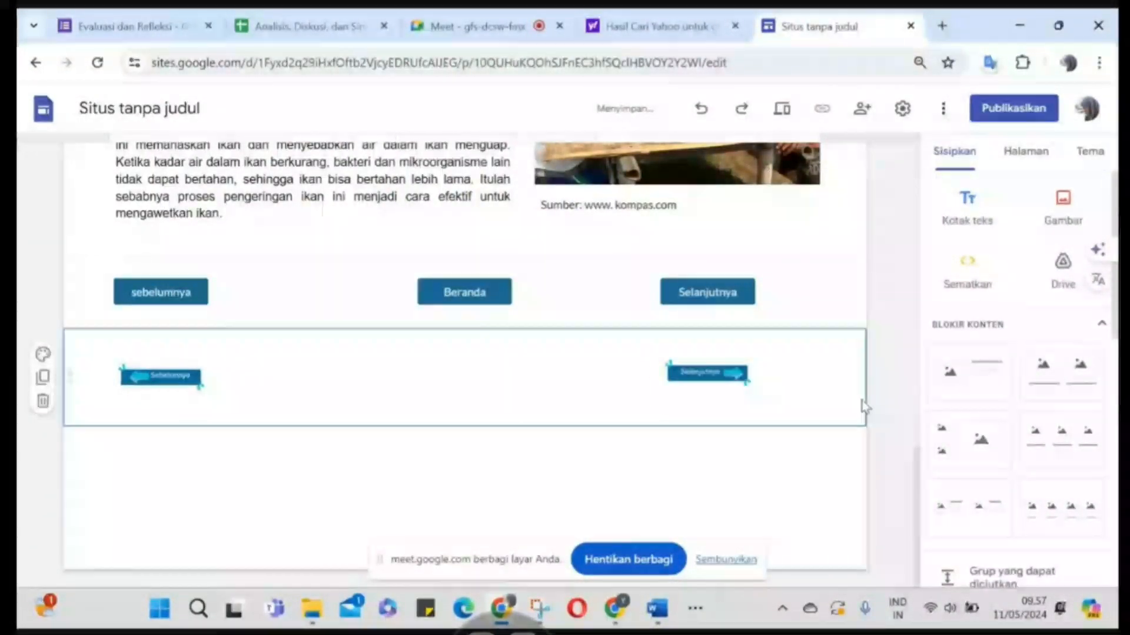
left_click(161, 284)
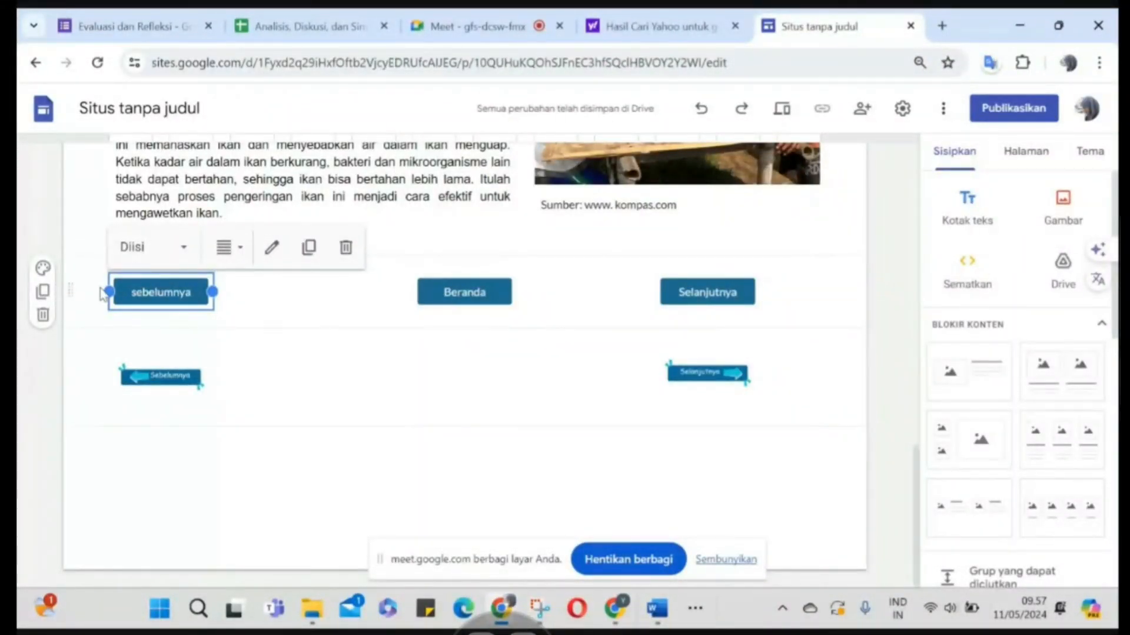
left_click(101, 354)
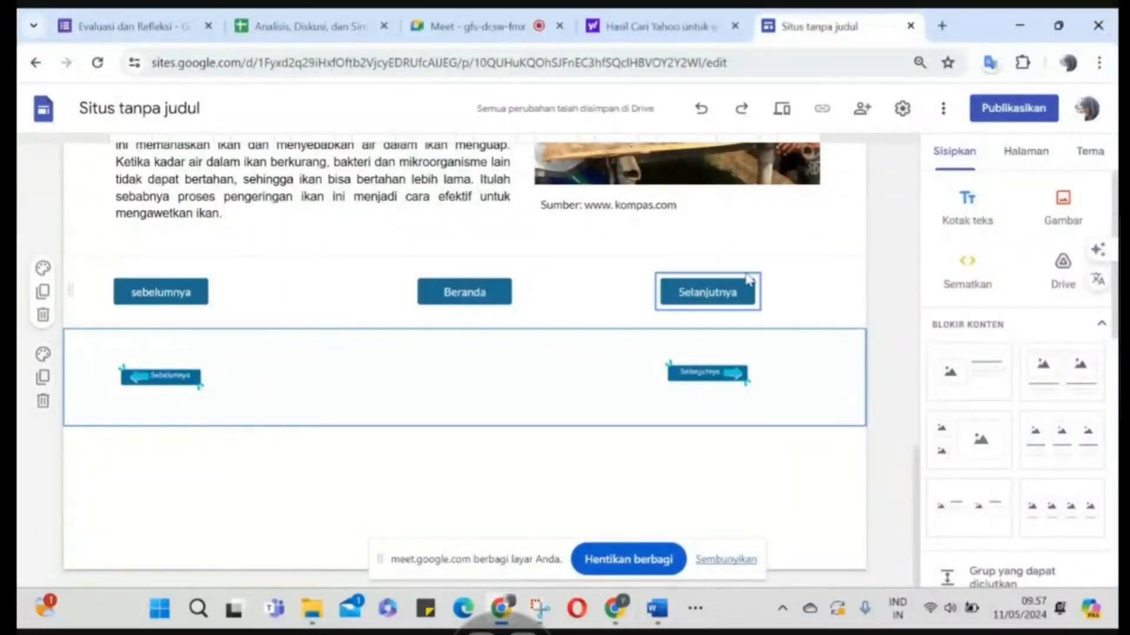
scroll(740, 285, "up", 1)
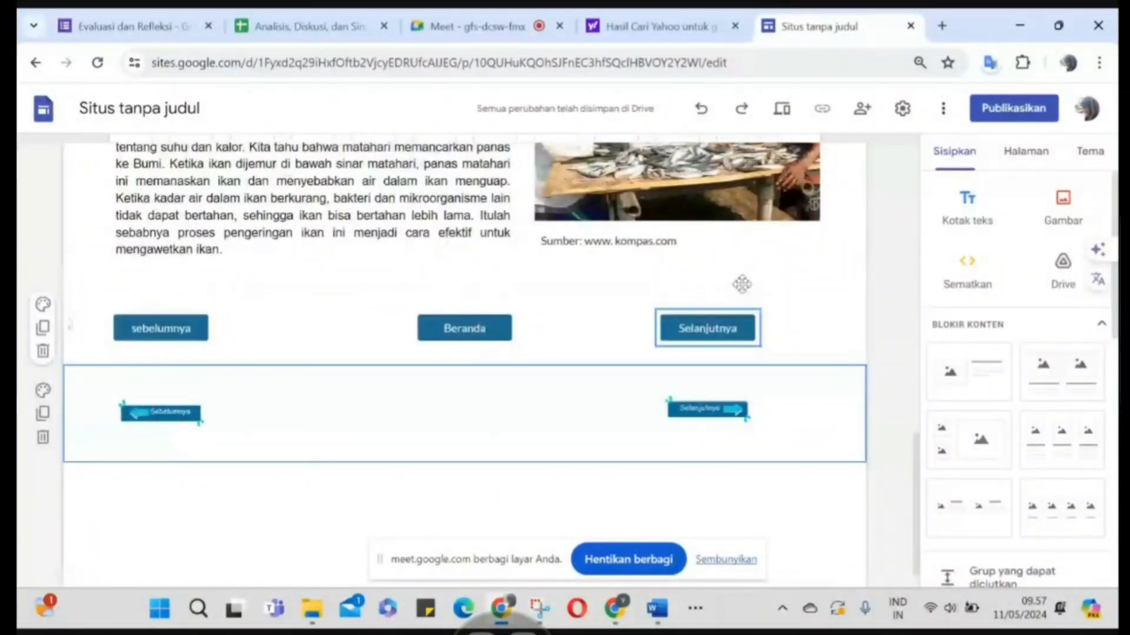
scroll(741, 284, "up", 5)
Open the Merancang Proyek page and change its header type to "Hanya judul"
left_click(1035, 154)
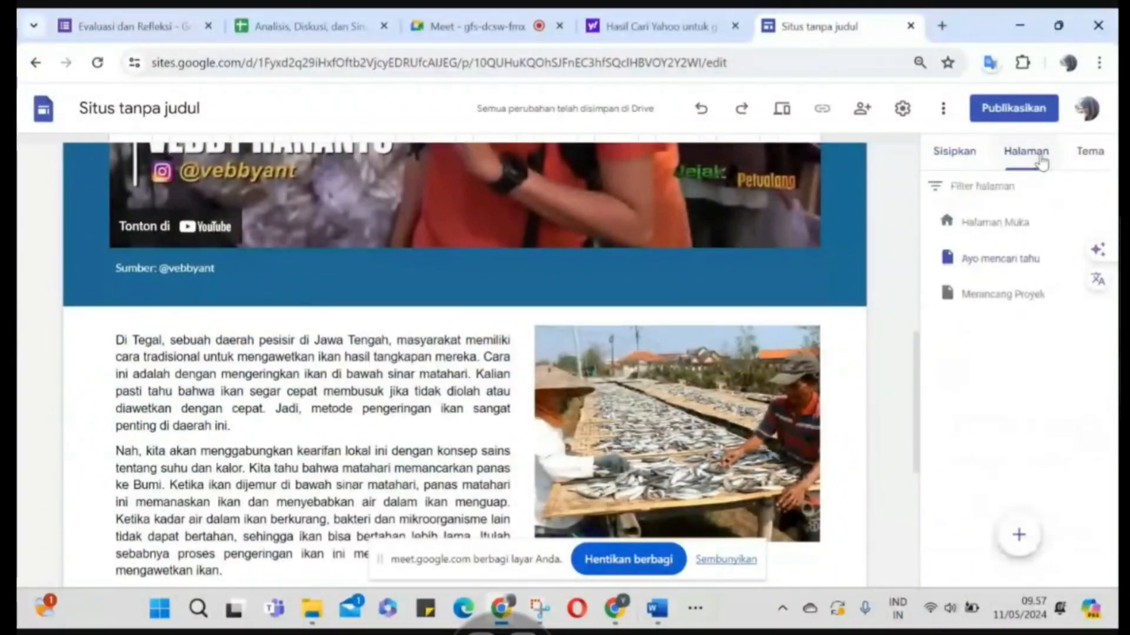
left_click(988, 300)
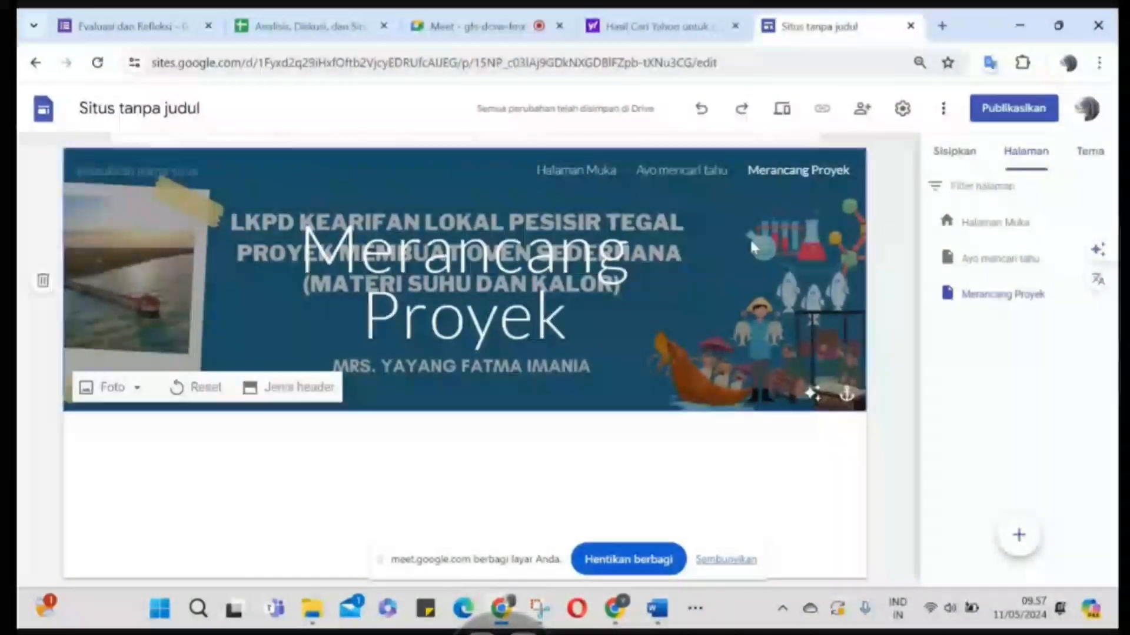
left_click(270, 385)
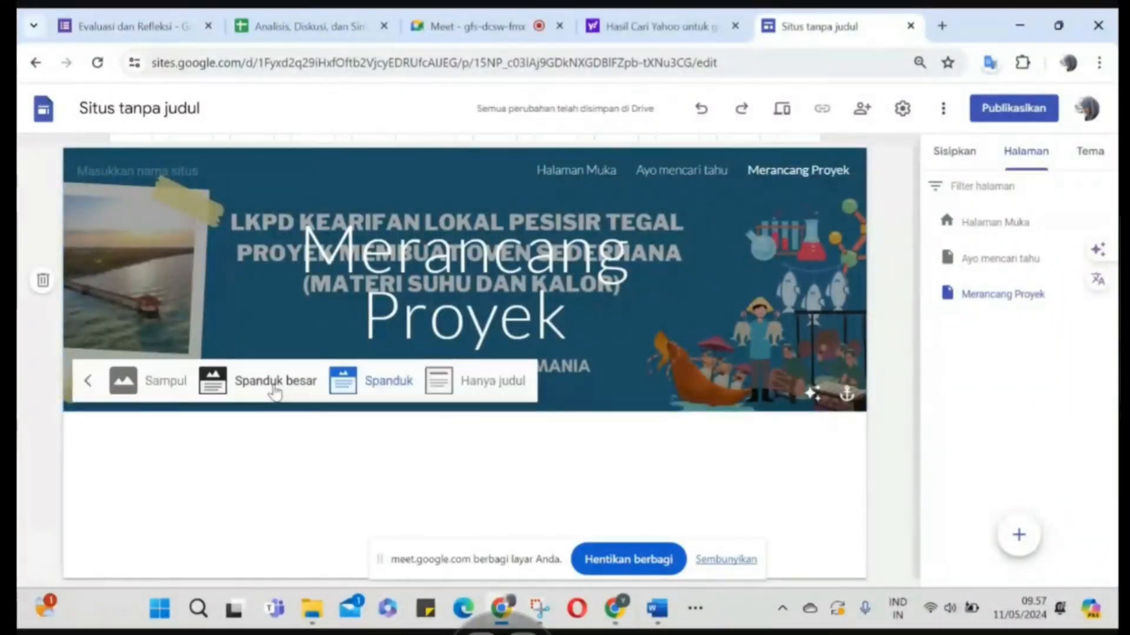
left_click(478, 387)
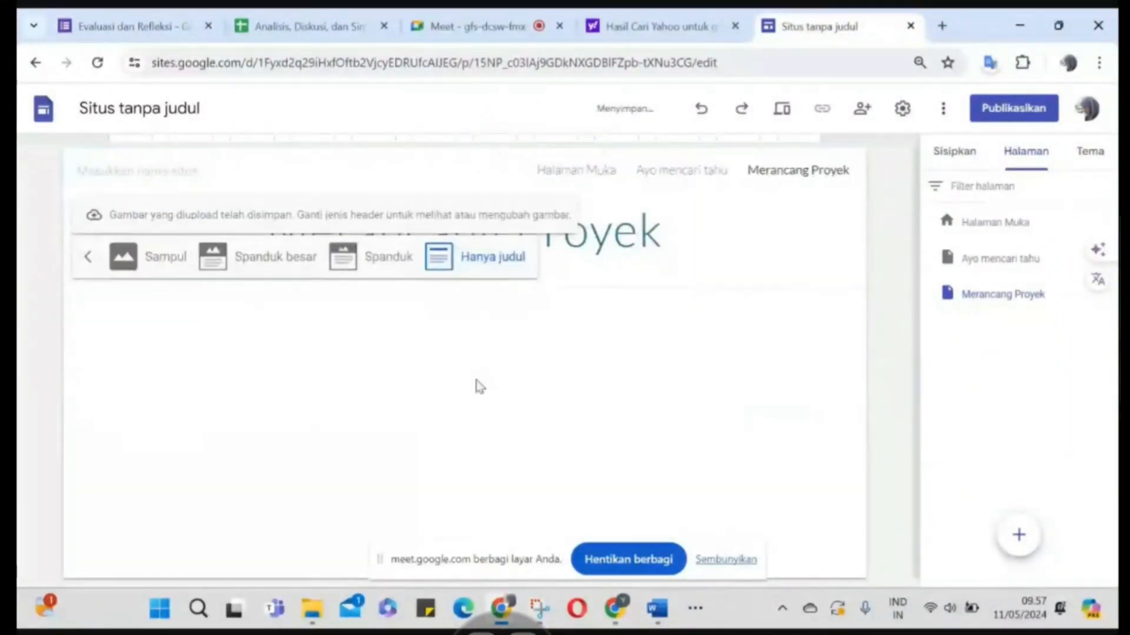
left_click(813, 285)
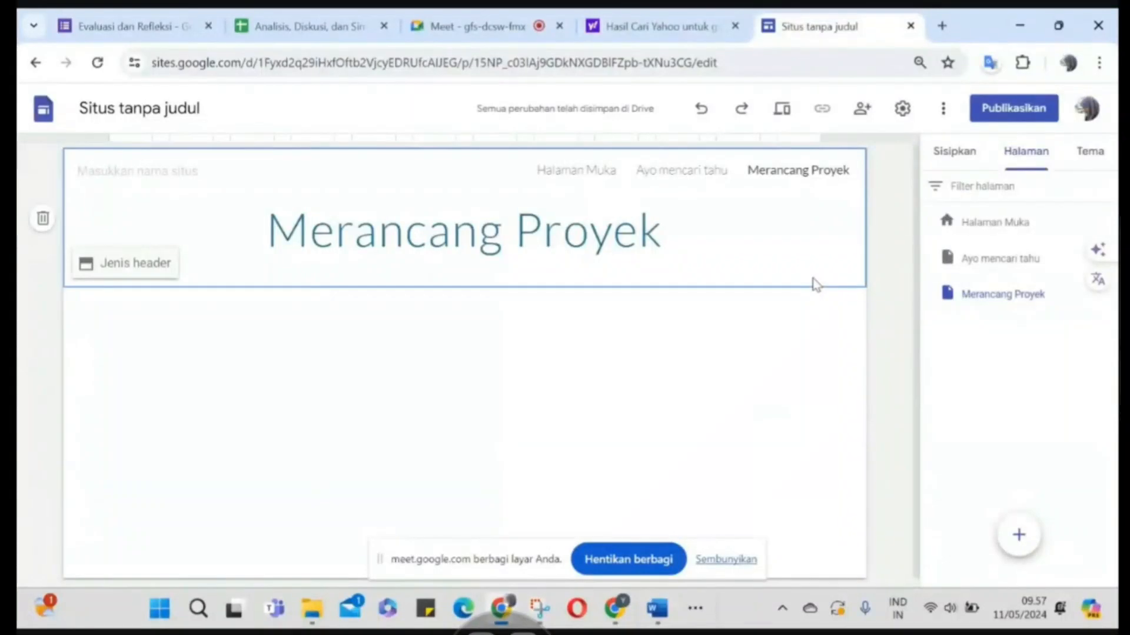
Insert an empty text box below the Merancang Proyek page title
left_click(948, 163)
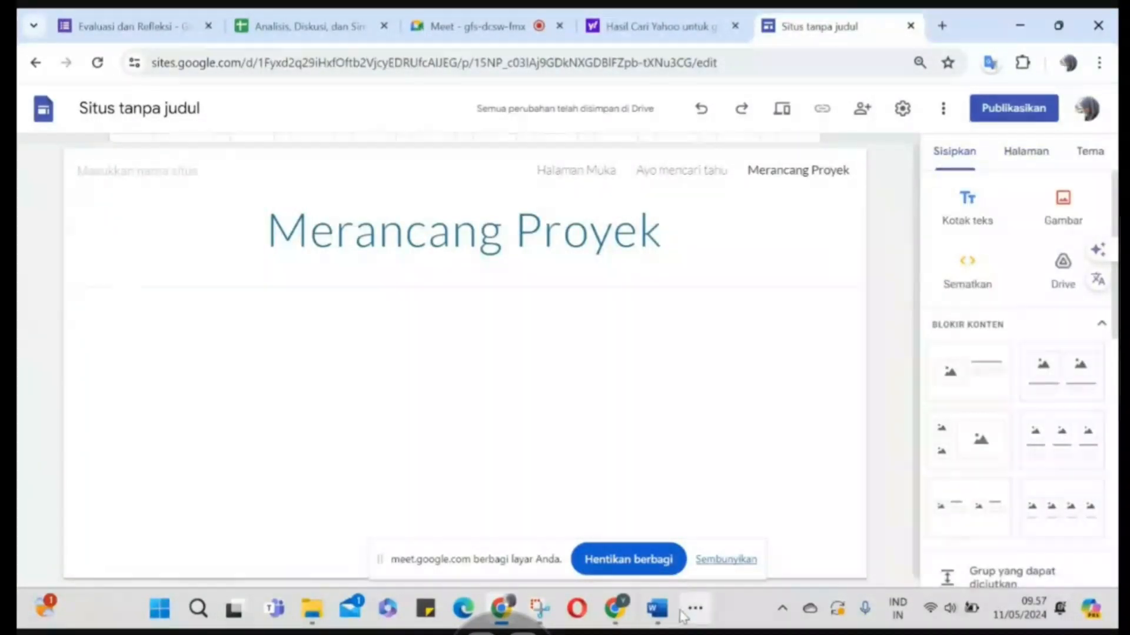
mouse_move(669, 615)
left_click(972, 226)
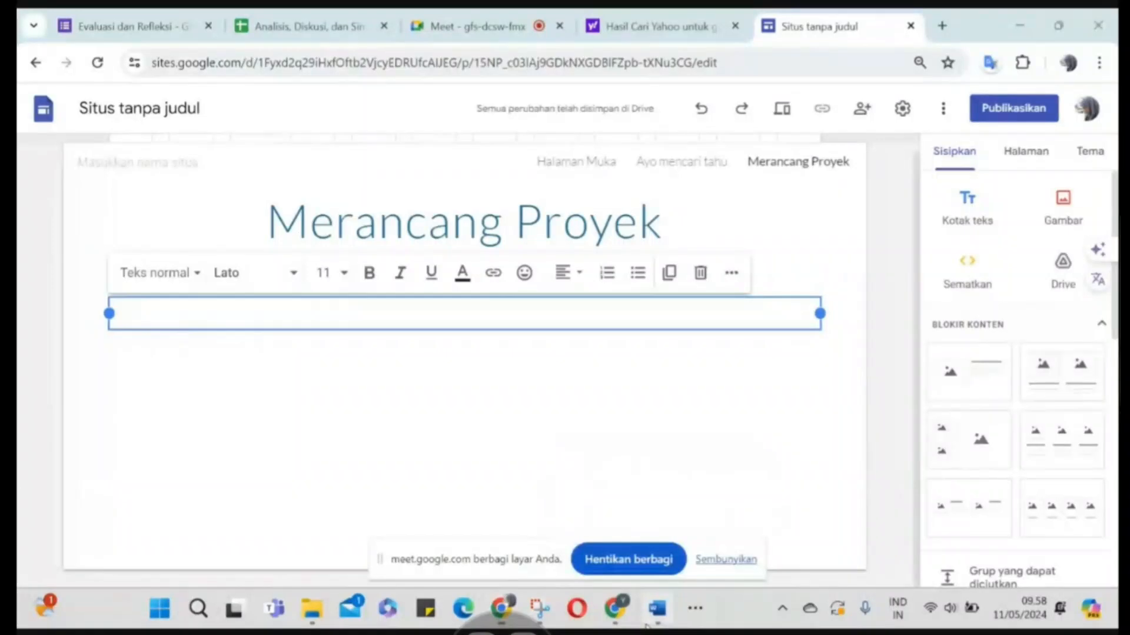
Switch to the LKPD oven document in Word and copy the Merancang Proyek Oven Sederhana text, from below its heading to before "Uji Coba Oven"
left_click(653, 615)
scroll(389, 374, "down", 4)
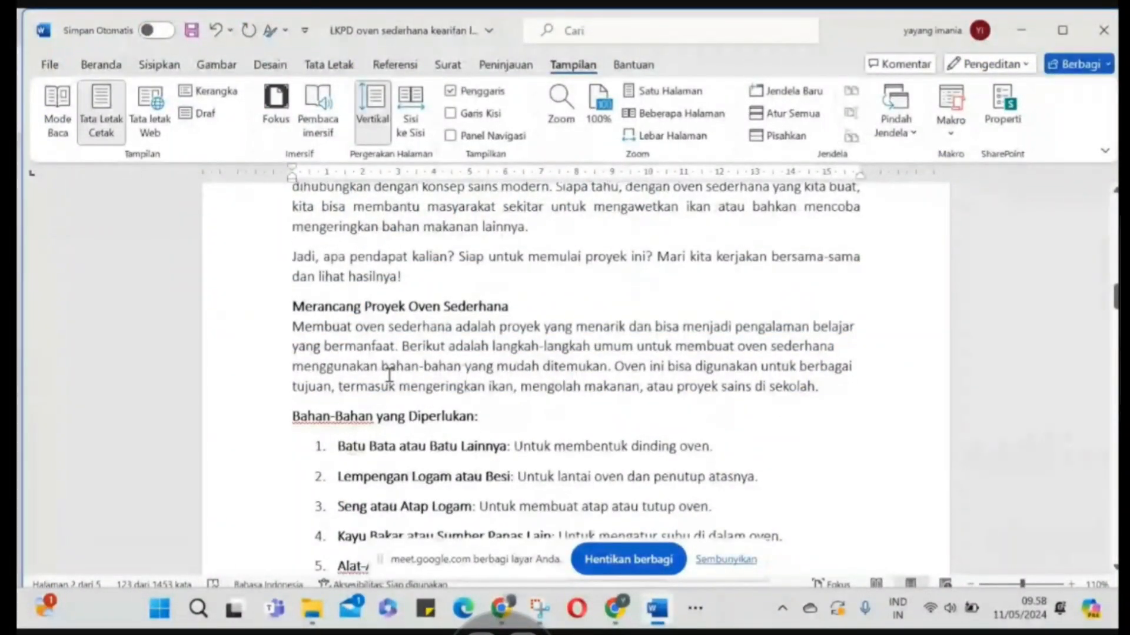
scroll(320, 318, "up", 2)
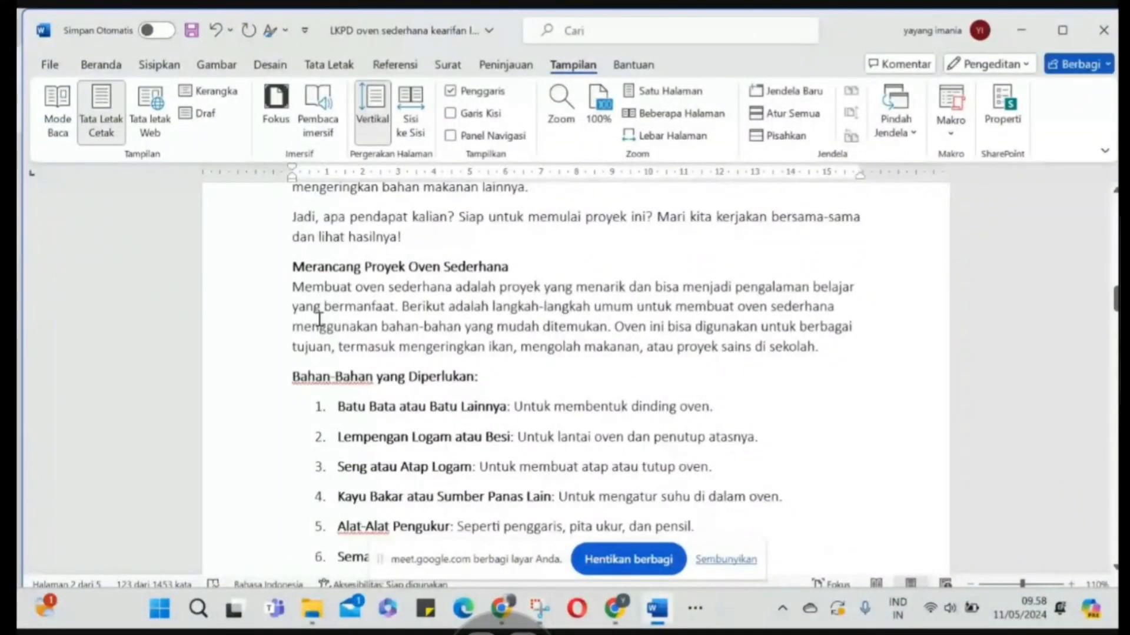
left_click_drag(292, 287, 800, 466)
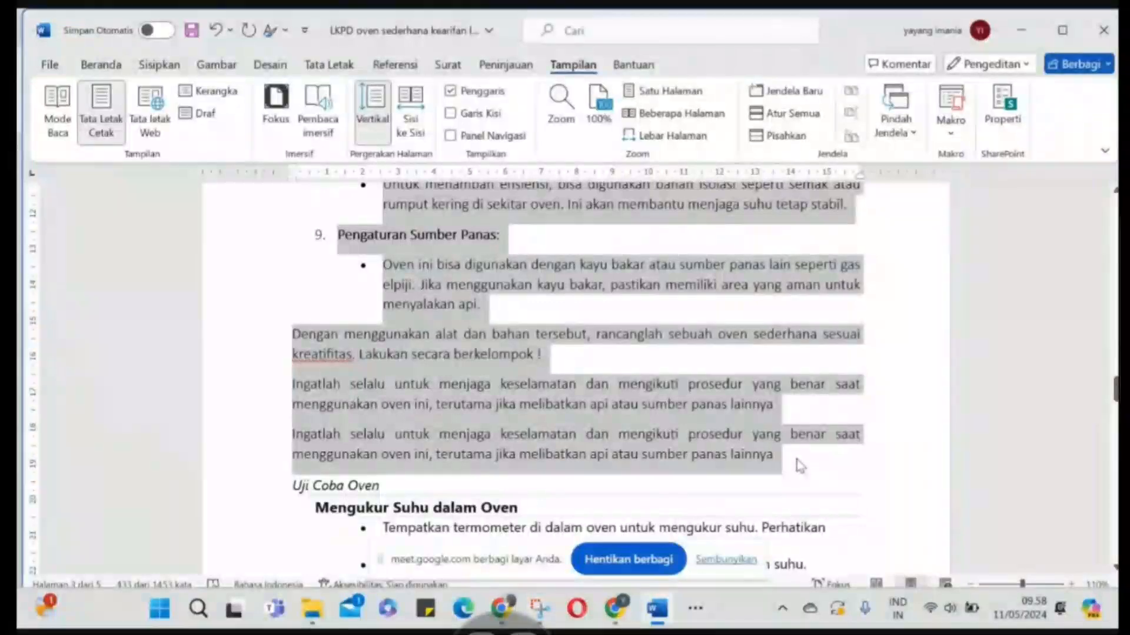
Return to the site editor in Chrome and paste the copied oven project text into the empty text box
mouse_move(663, 614)
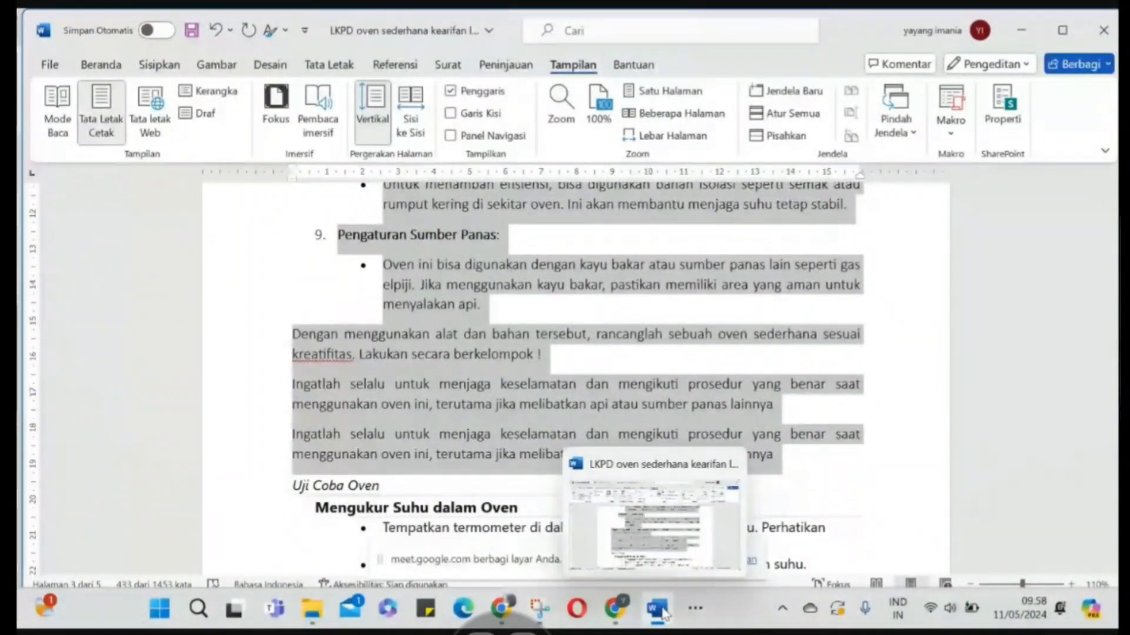
left_click(494, 612)
left_click(459, 554)
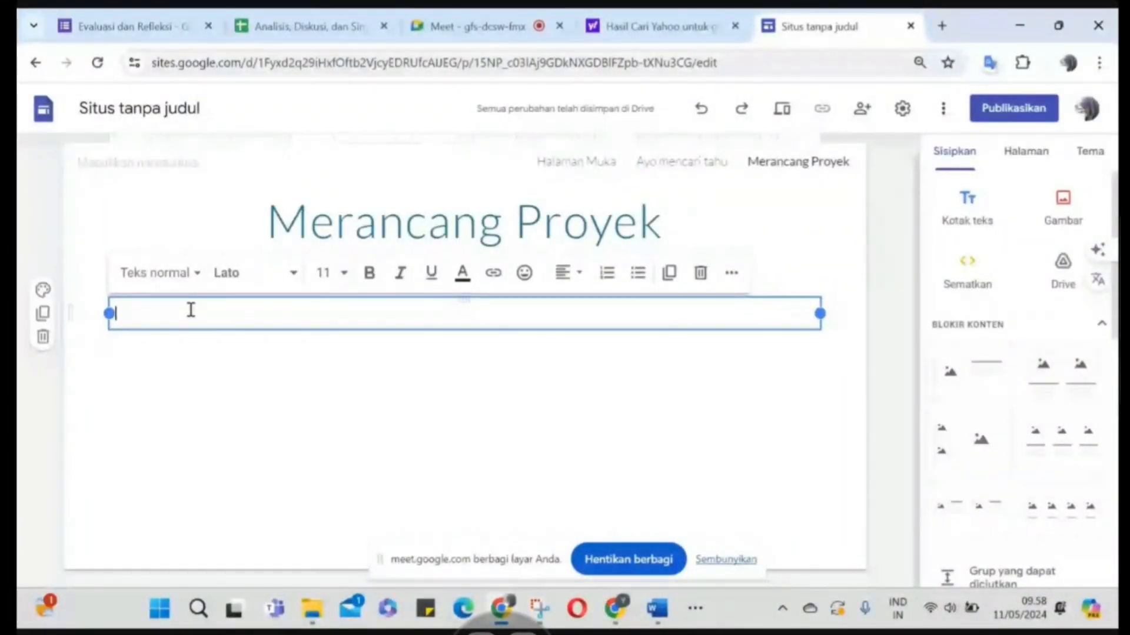
key("ctrl+v")
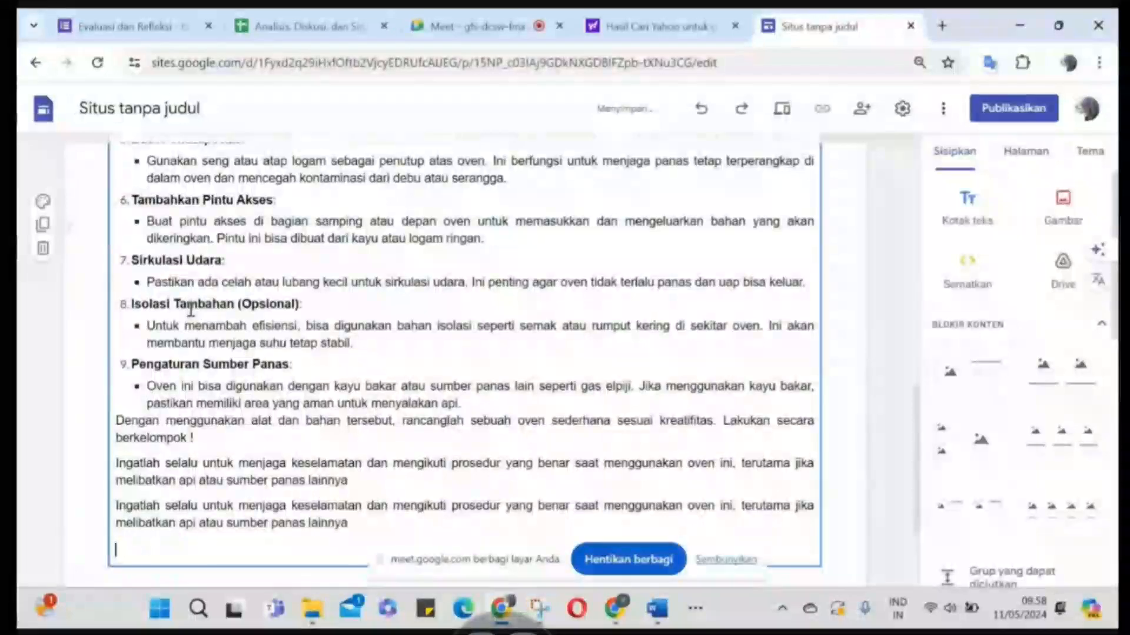
Cut the introduction and the whole "Bahan-Bahan yang Diperlukan" list from the text box, leaving the text from "Langkah-Langkah Membuat Oven Sederhana" onward
scroll(191, 310, "up", 2)
scroll(316, 335, "up", 9)
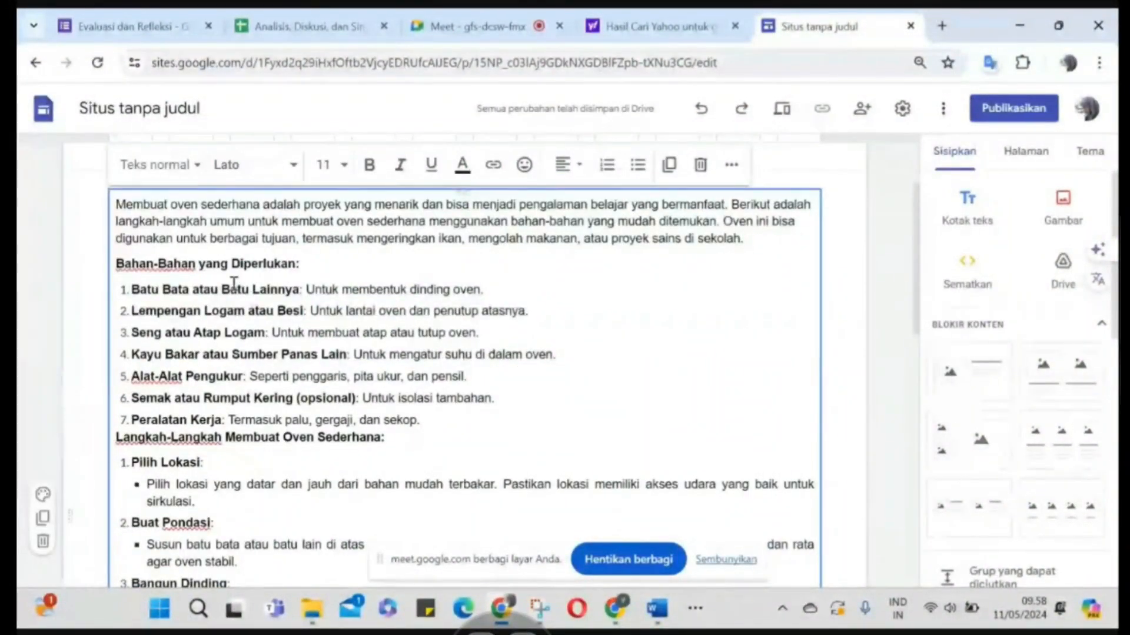
scroll(410, 404, "up", 2)
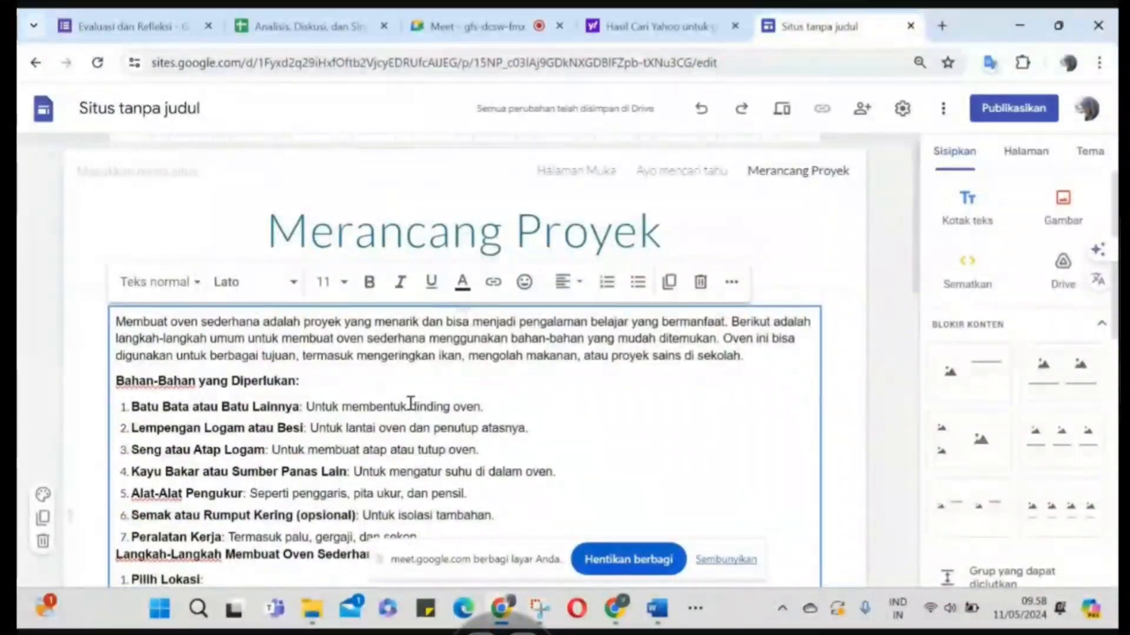
scroll(410, 404, "down", 2)
left_click(434, 440)
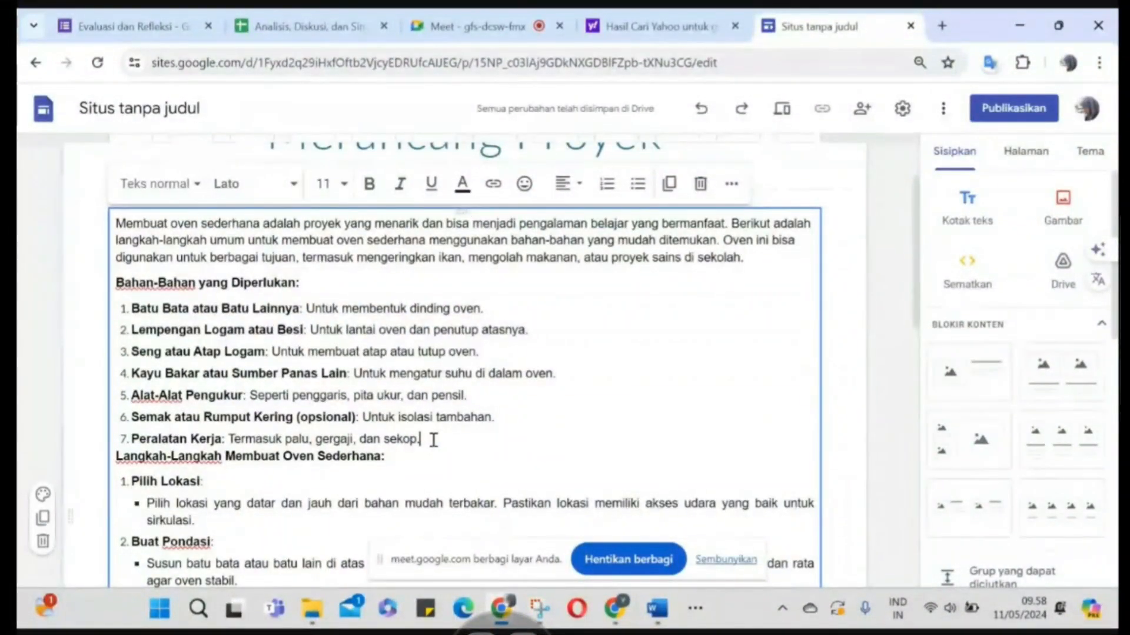
left_click_drag(434, 440, 112, 226)
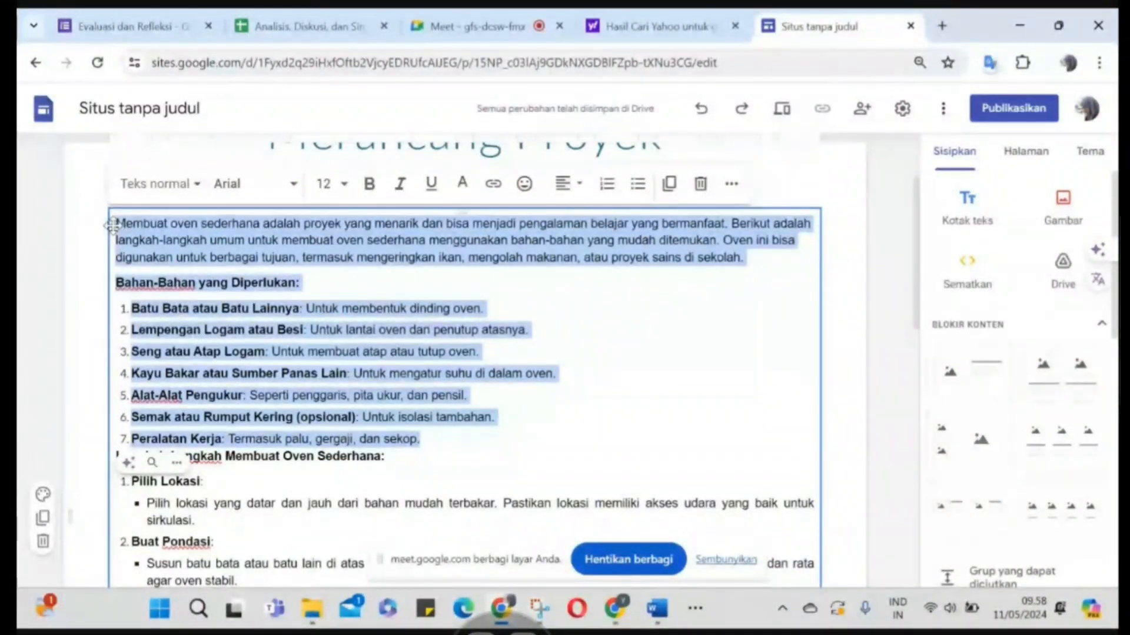
key("ctrl+x")
key("ctrl+z")
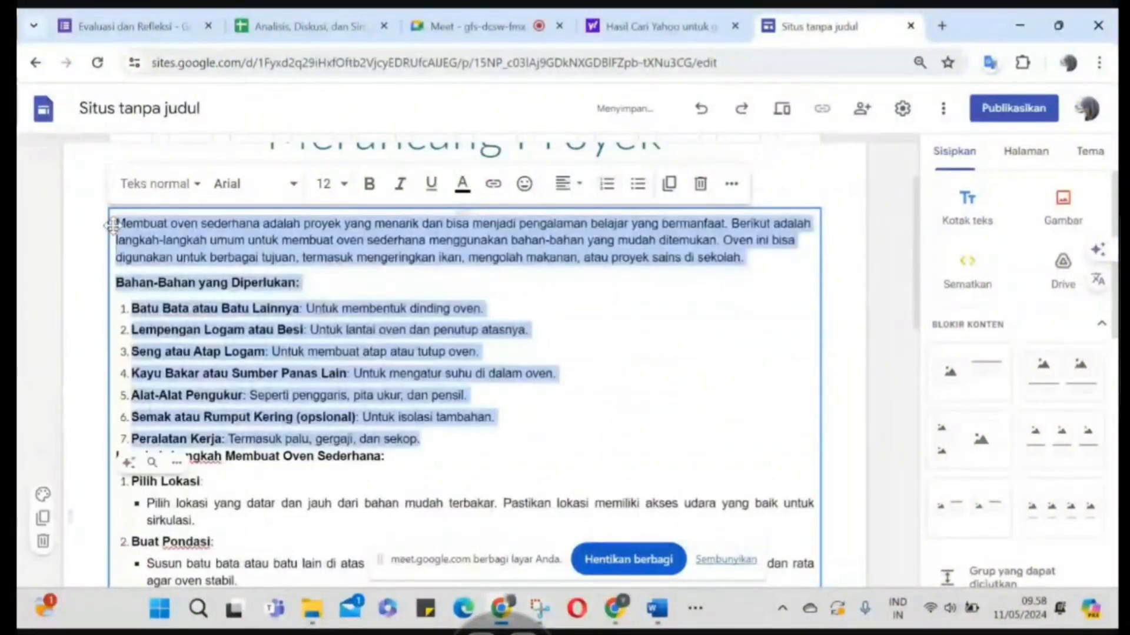
key("ctrl+x")
key("BackSpace")
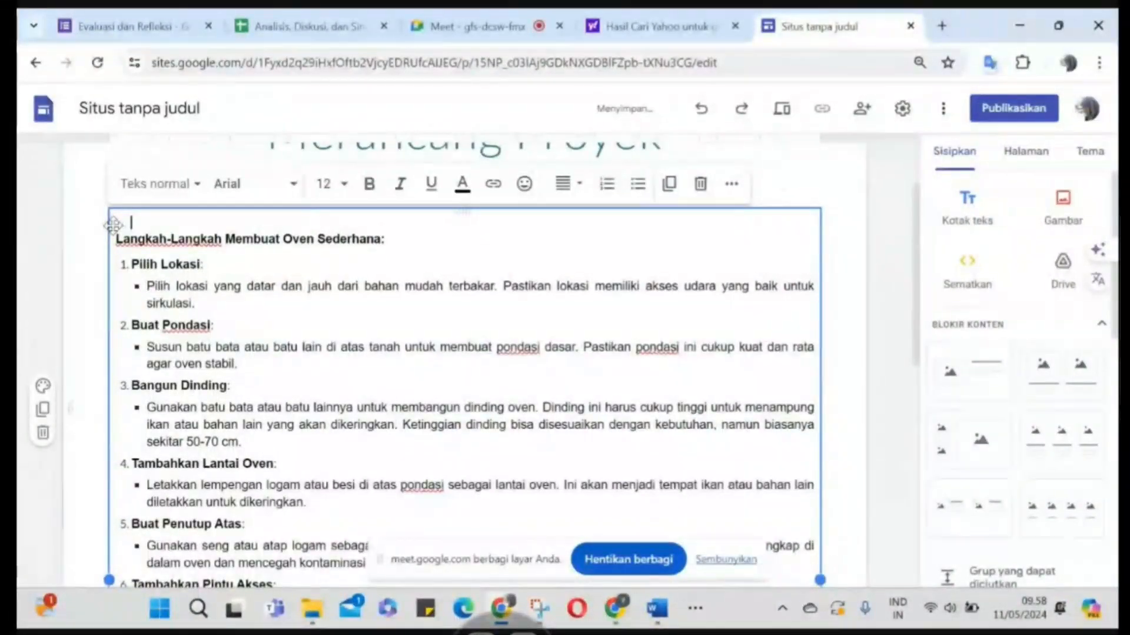
Insert a separate text box between the page title and the Langkah-Langkah section and paste the cut introduction and materials list into it
left_click(842, 168)
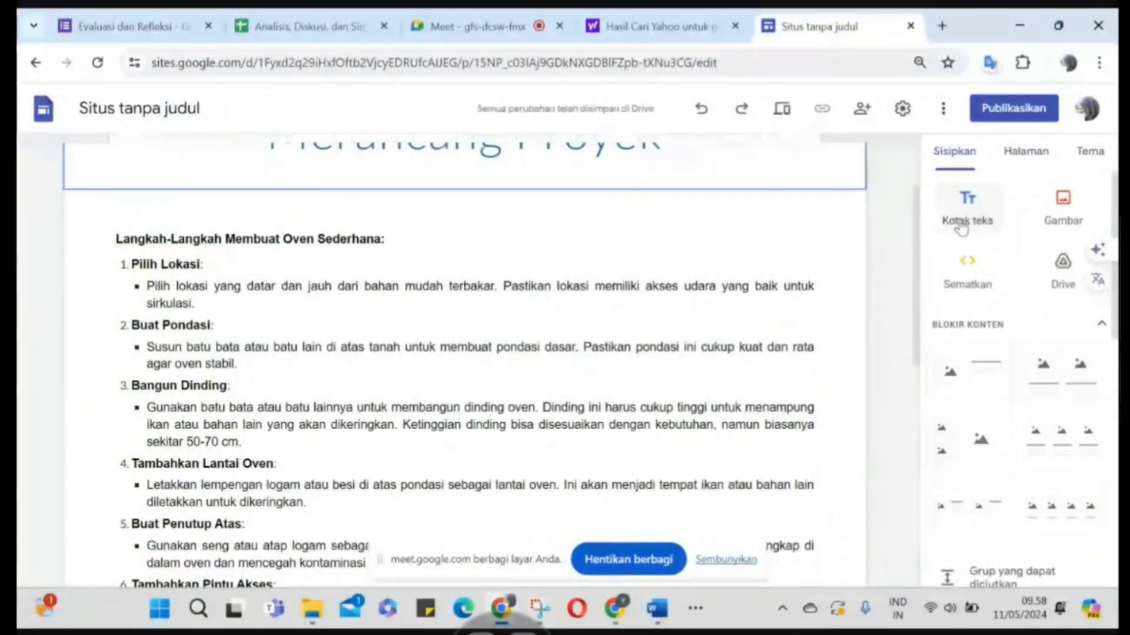
left_click(950, 224)
key("ctrl+v")
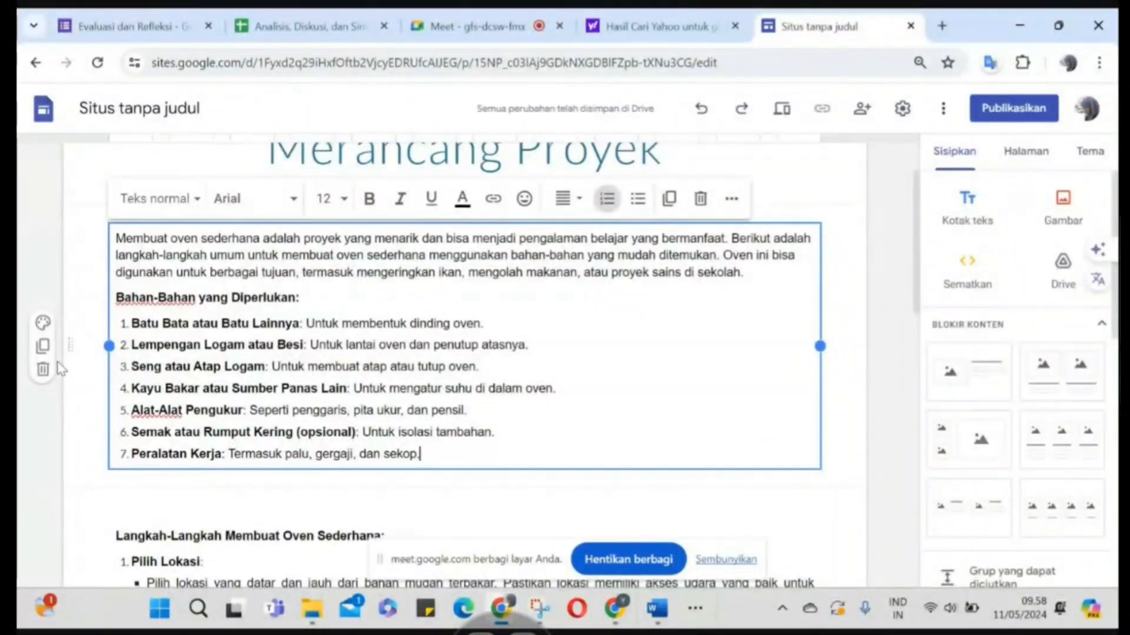
Apply section colour Gaya 3 to the introduction and materials section and make all its text white
left_click(43, 323)
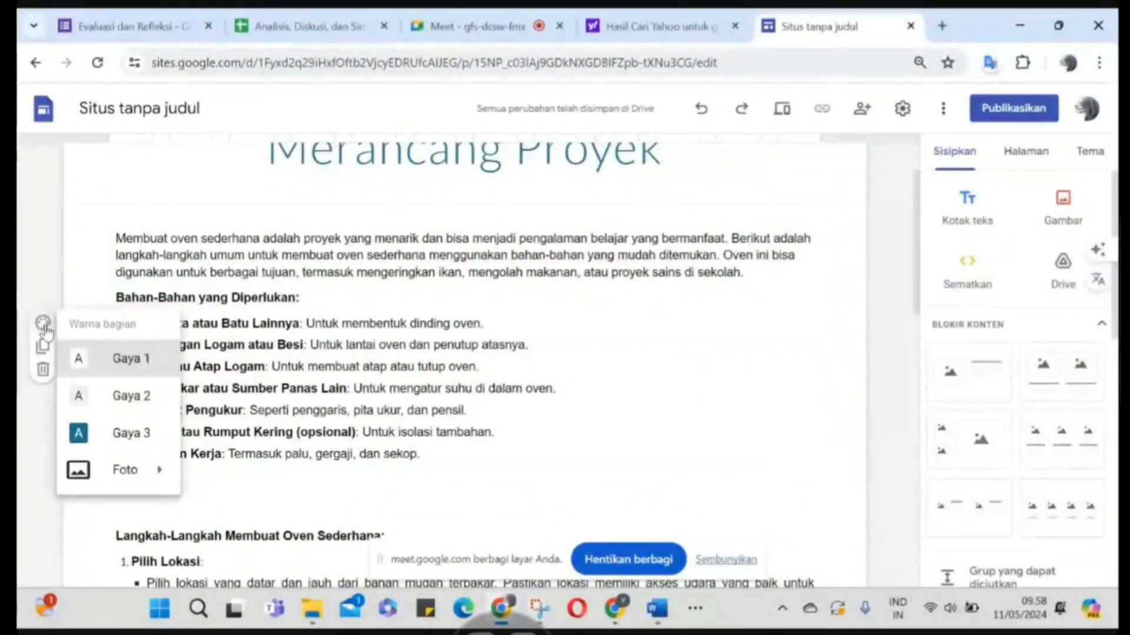
left_click(139, 434)
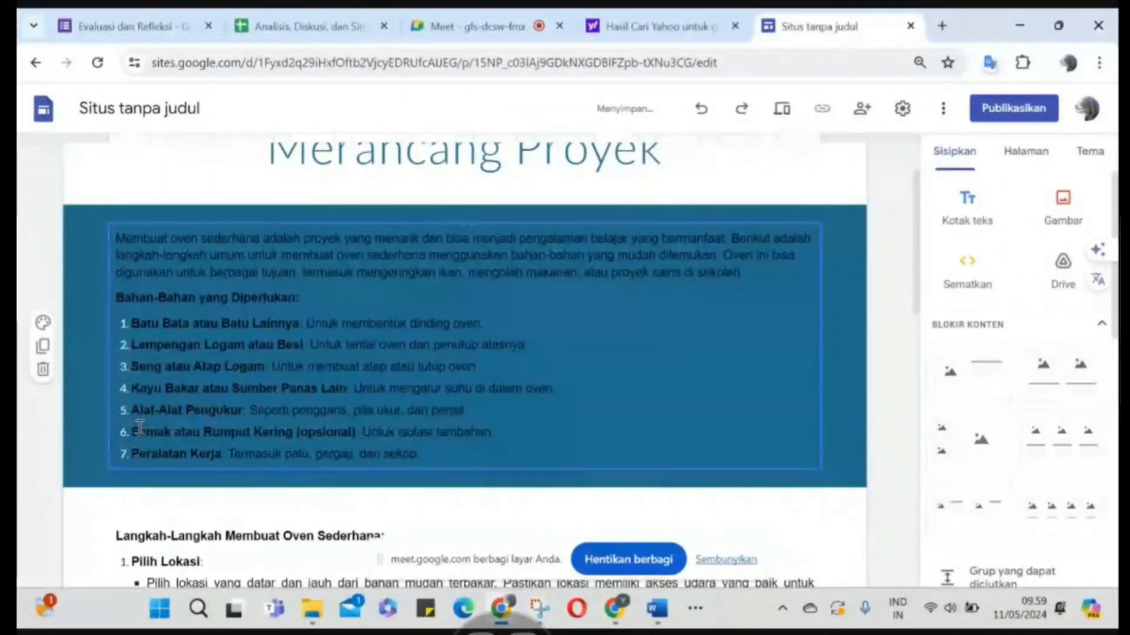
left_click(296, 407)
key("ctrl+a")
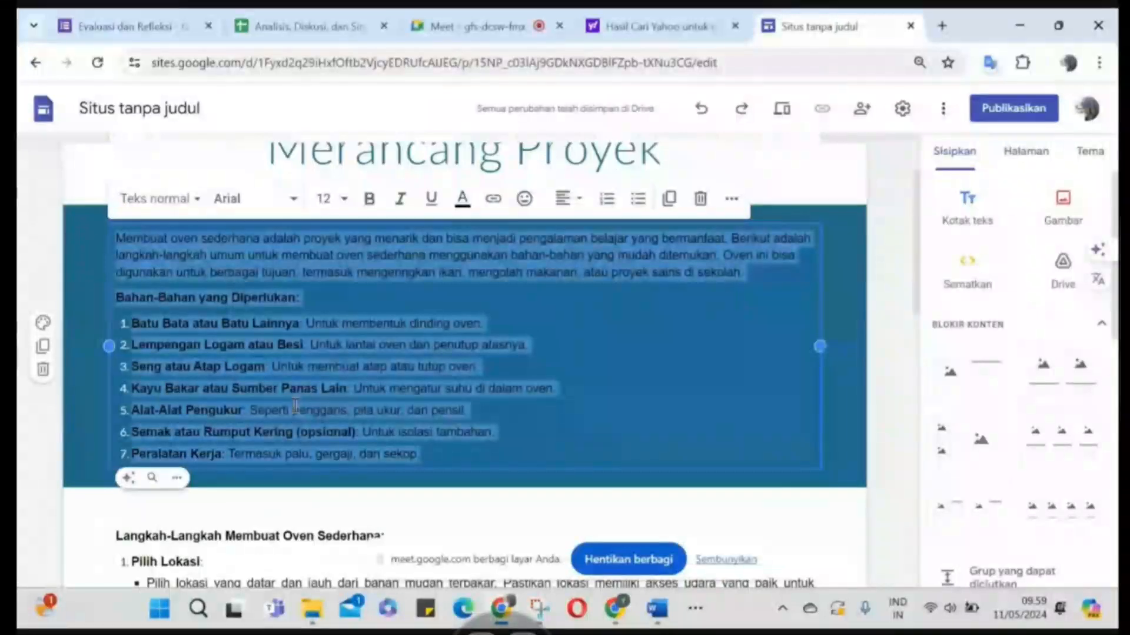
left_click(462, 200)
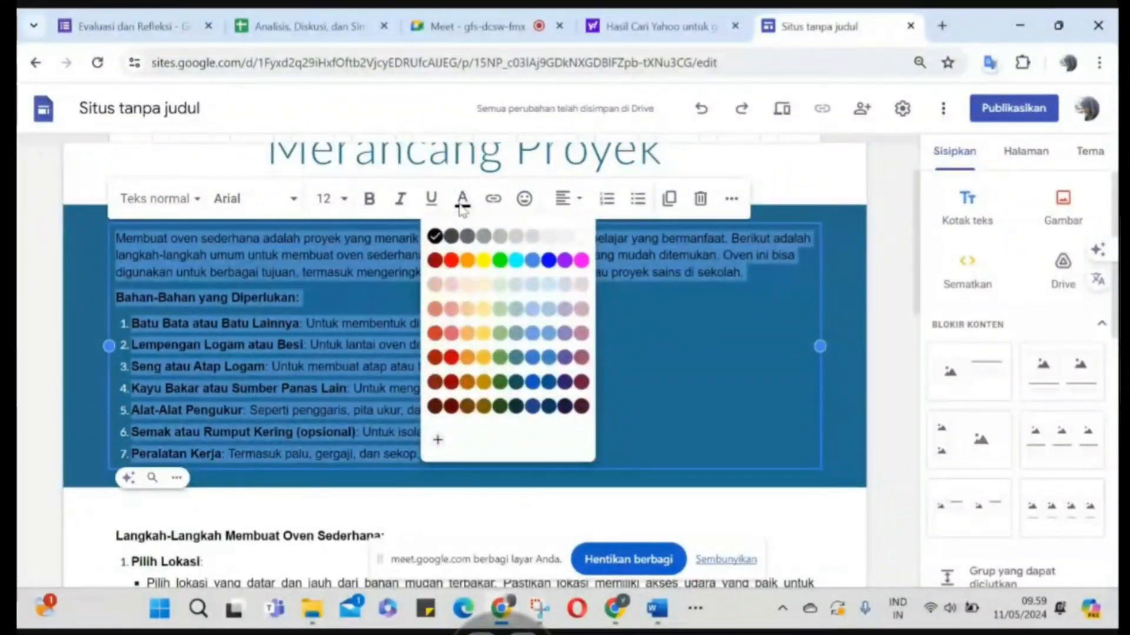
left_click(583, 244)
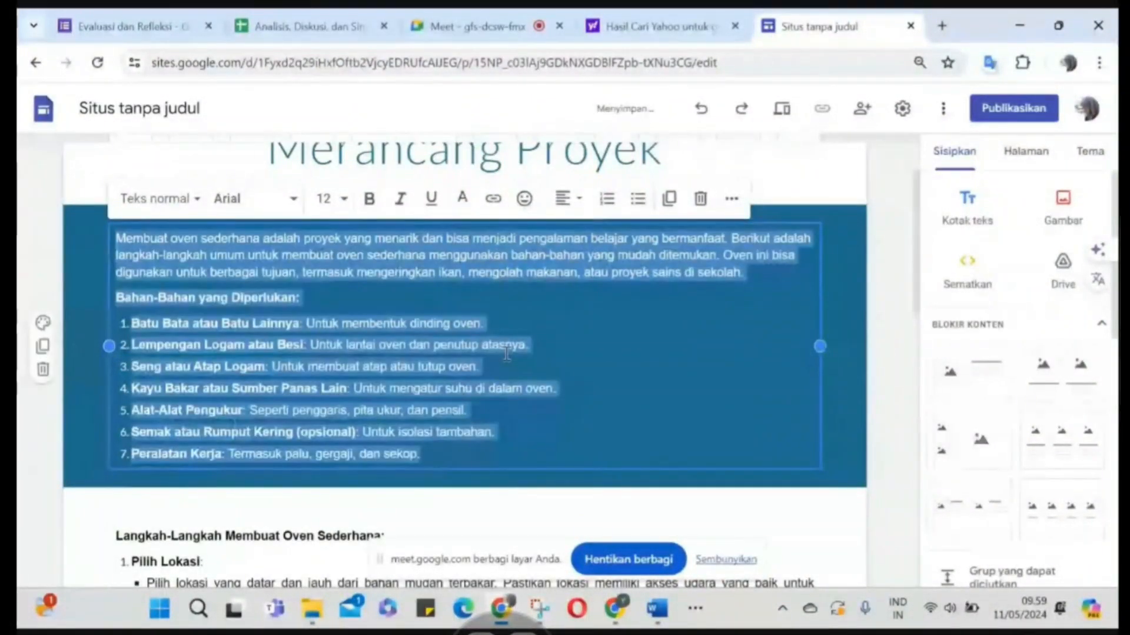
Apply section colour Gaya 2 to the "Langkah-Langkah Membuat Oven Sederhana" section
scroll(505, 353, "down", 5)
left_click(479, 335)
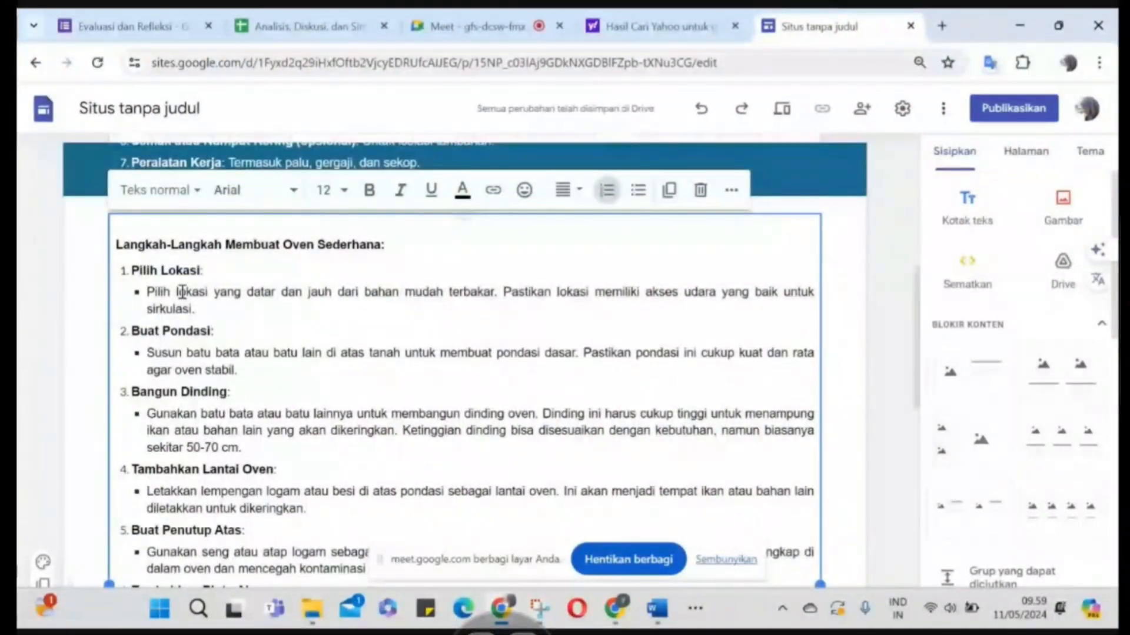
left_click(92, 291)
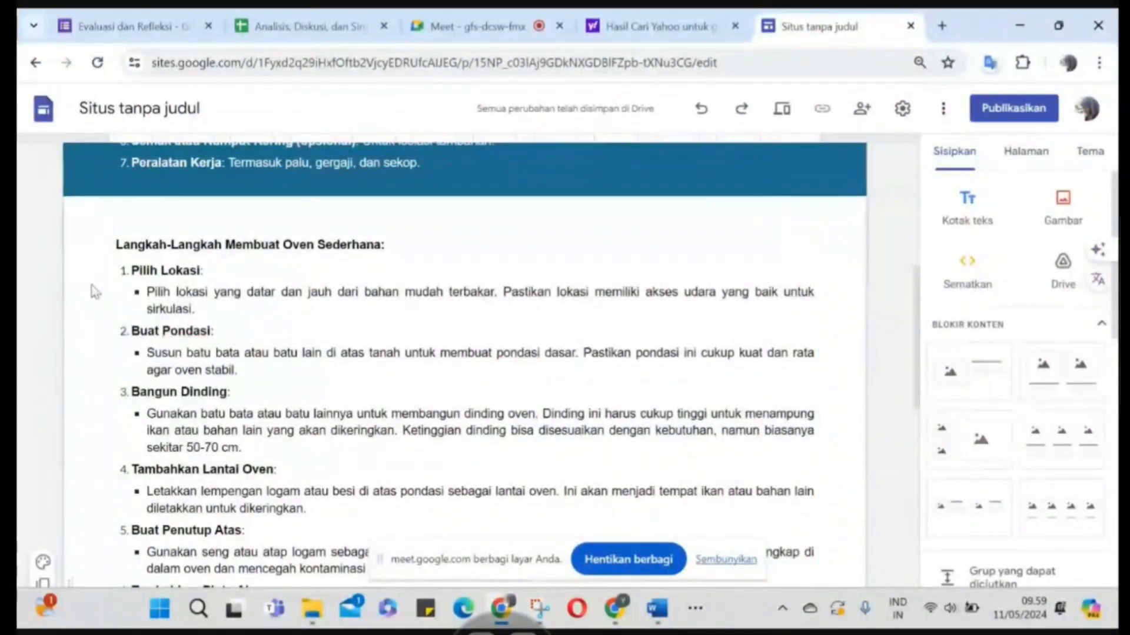
left_click(42, 562)
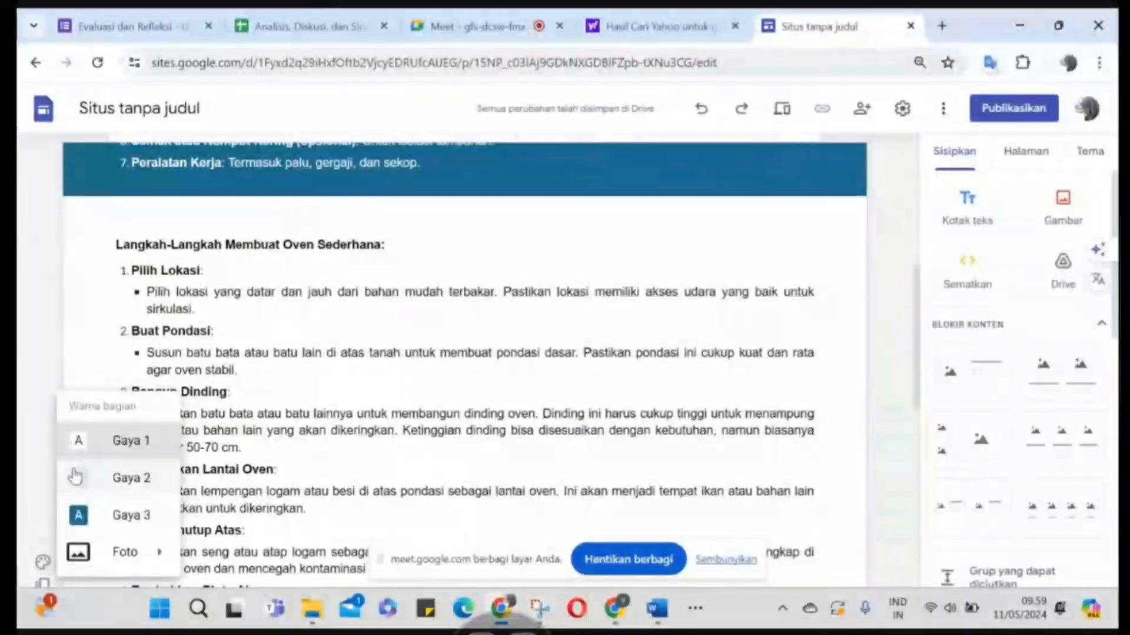
left_click(127, 478)
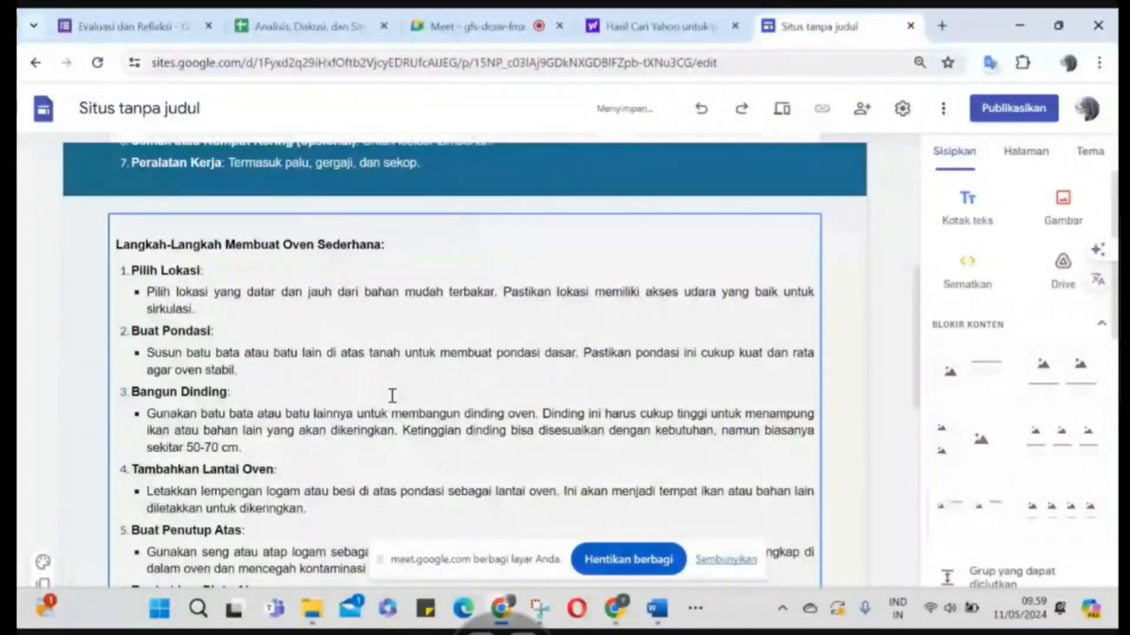
Move the three closing paragraphs, starting at "Dengan menggunakan alat dan bahan tersebut", out of the Langkah-Langkah text box into a new text box below it
scroll(393, 396, "down", 10)
left_click(363, 453)
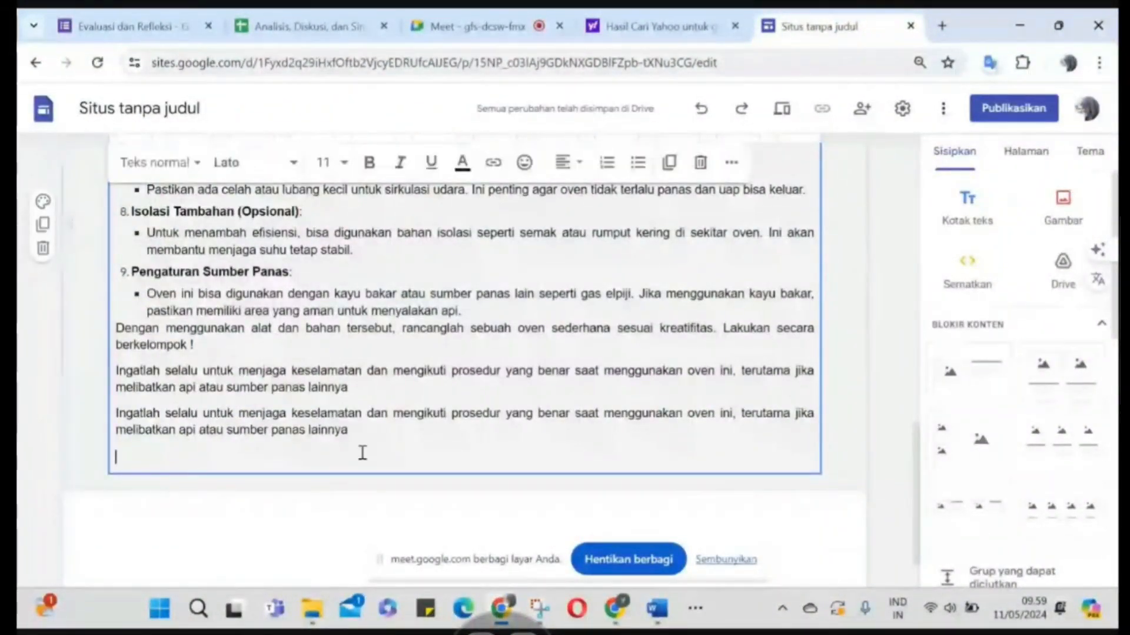
left_click_drag(349, 430, 114, 330)
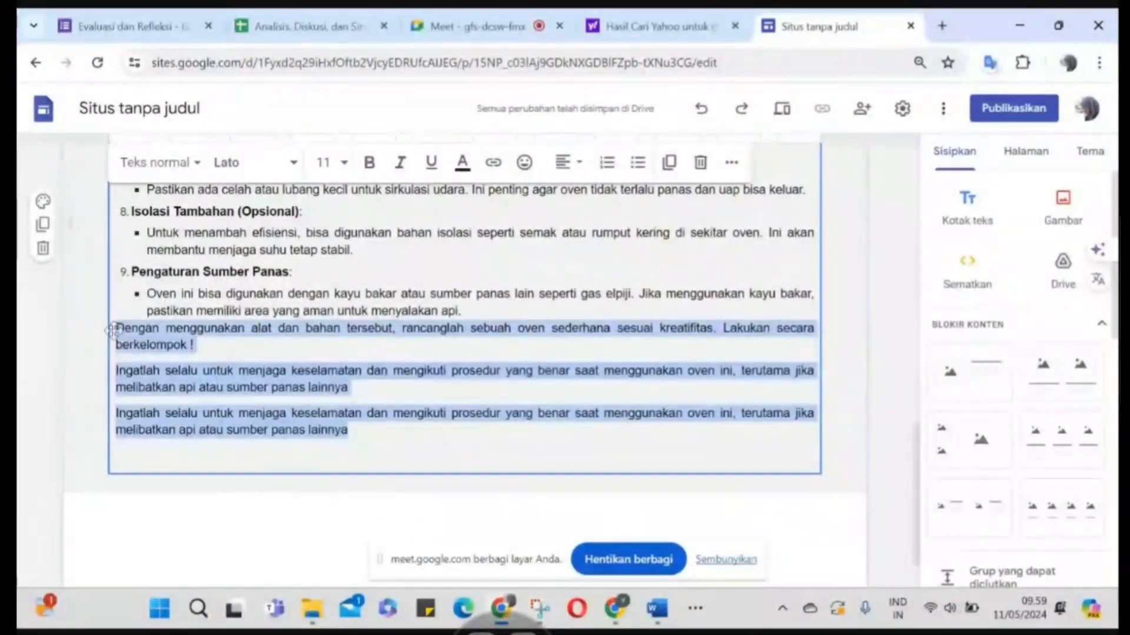
key("BackSpace")
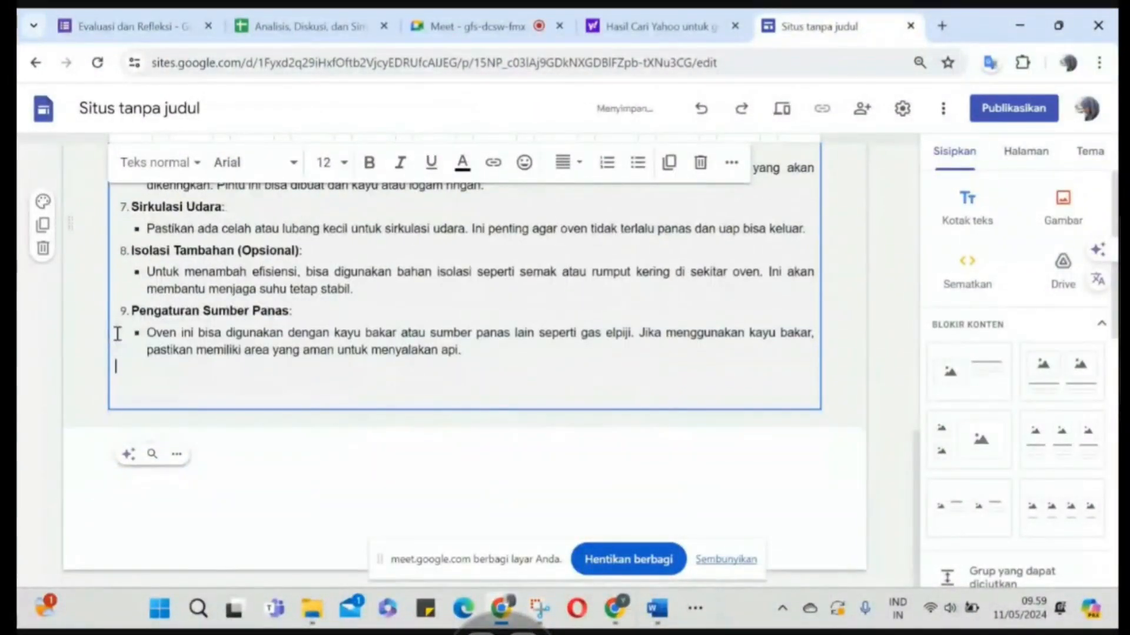
key("BackSpace")
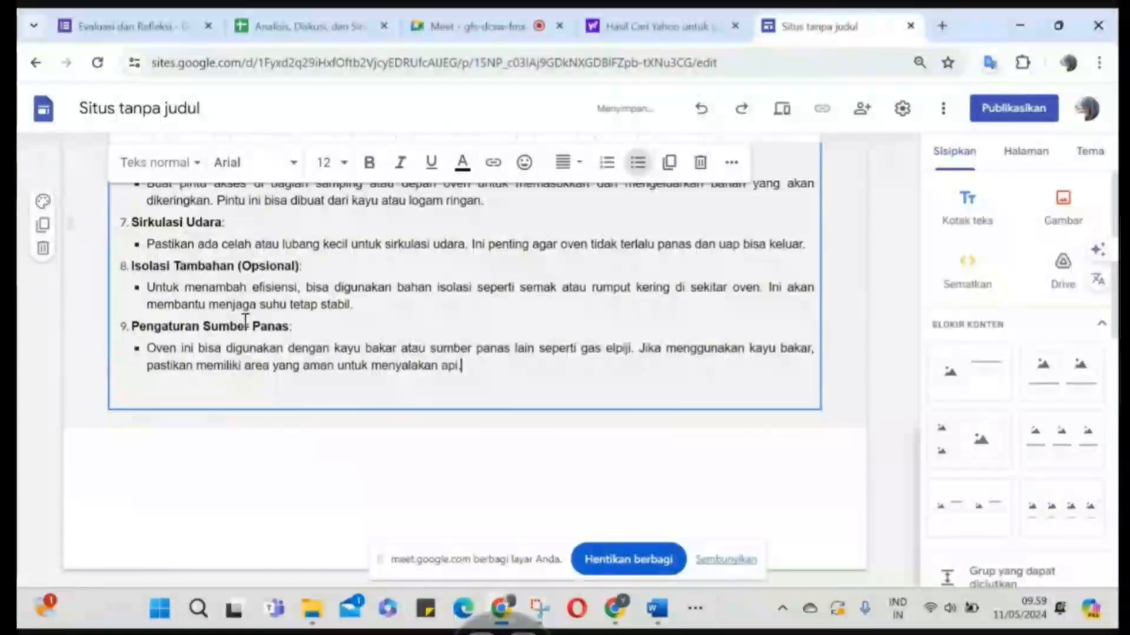
left_click(845, 425)
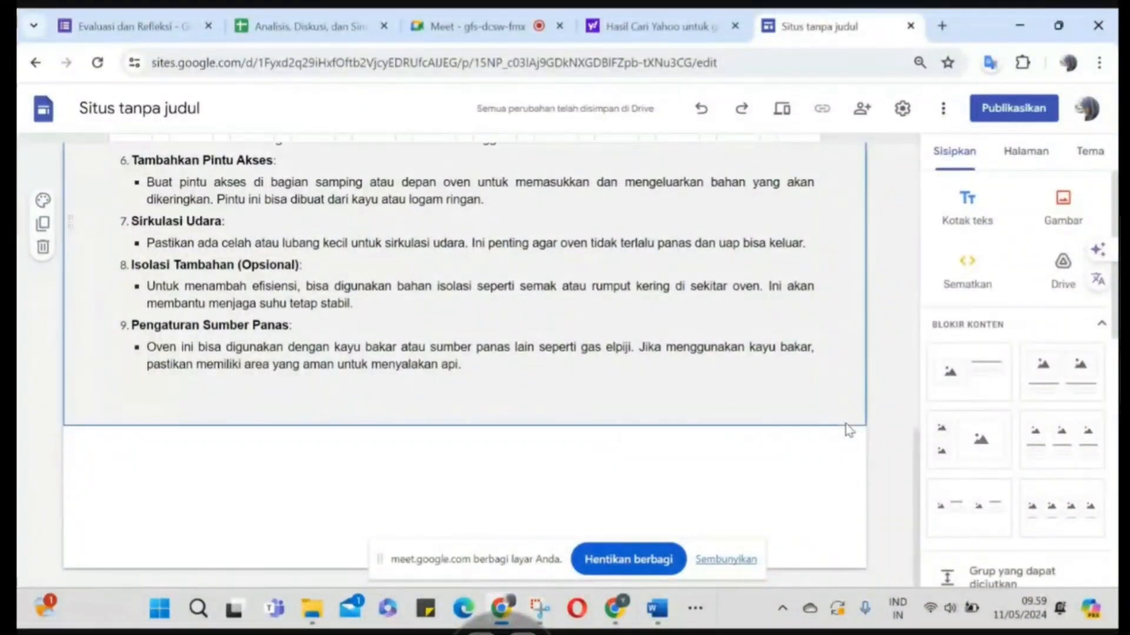
left_click(980, 202)
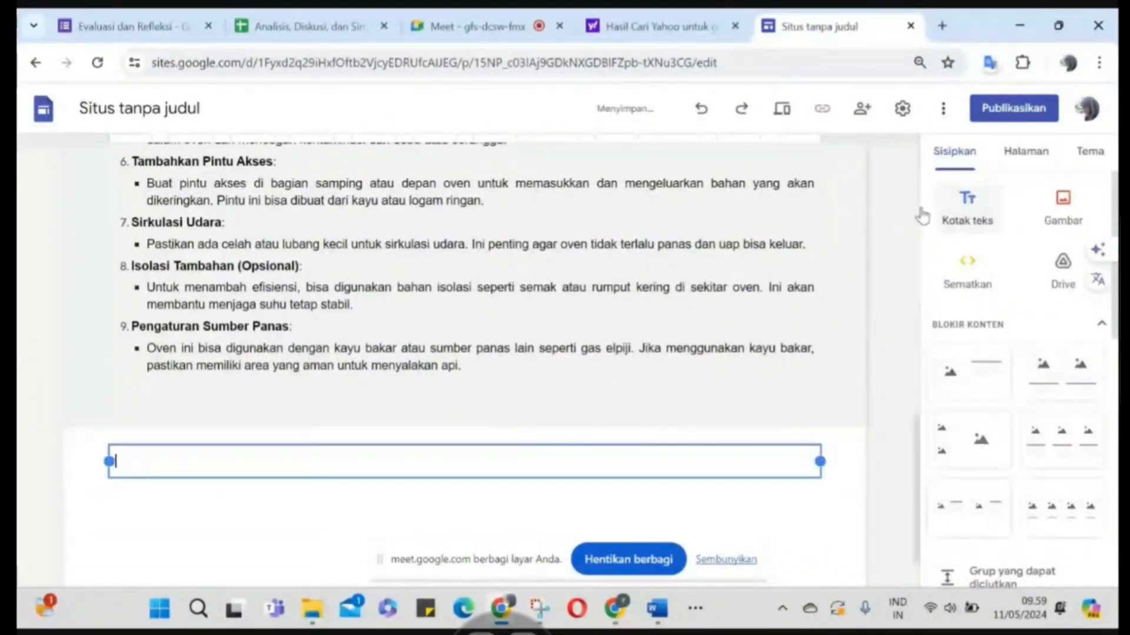
key("ctrl+v")
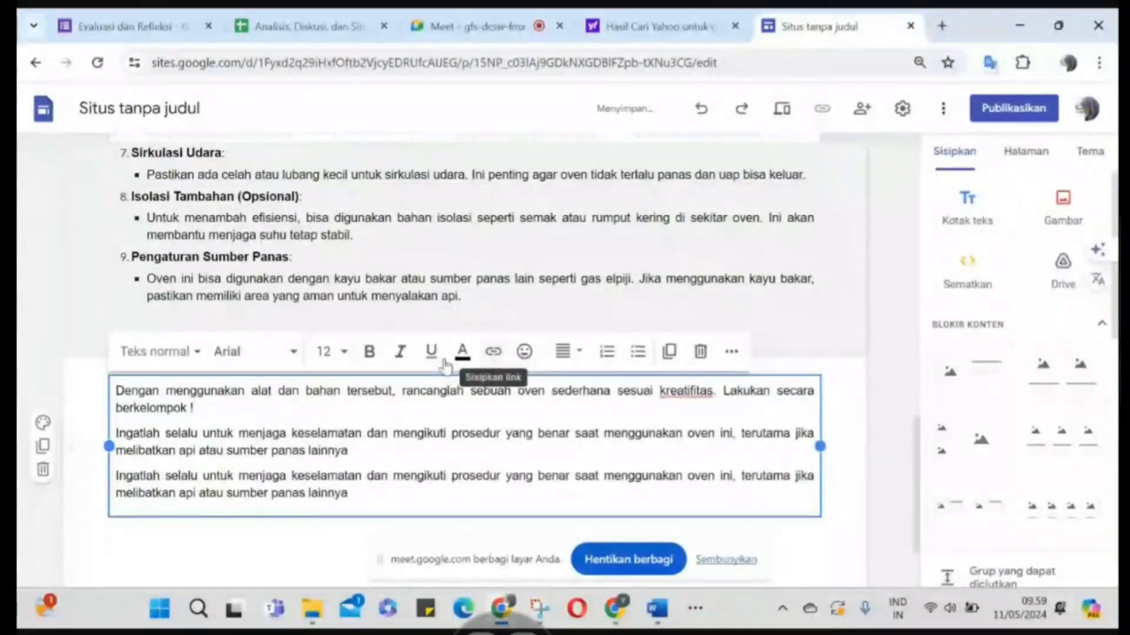
Format all the text in the closing paragraphs' text box as bold Comic Sans MS
key("ctrl+a")
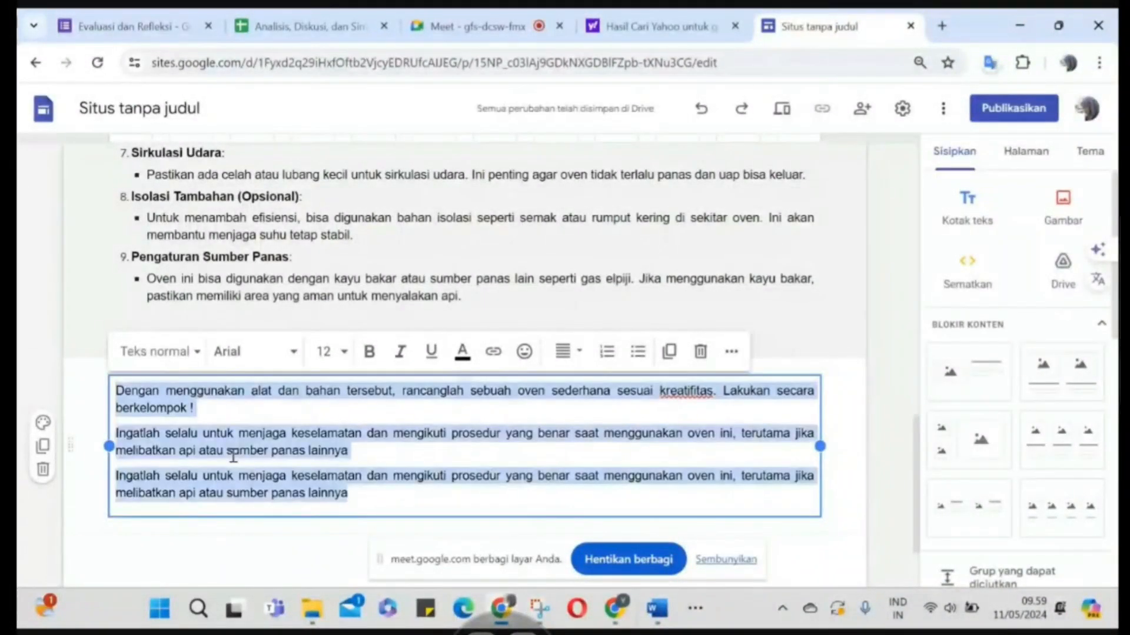
left_click(293, 352)
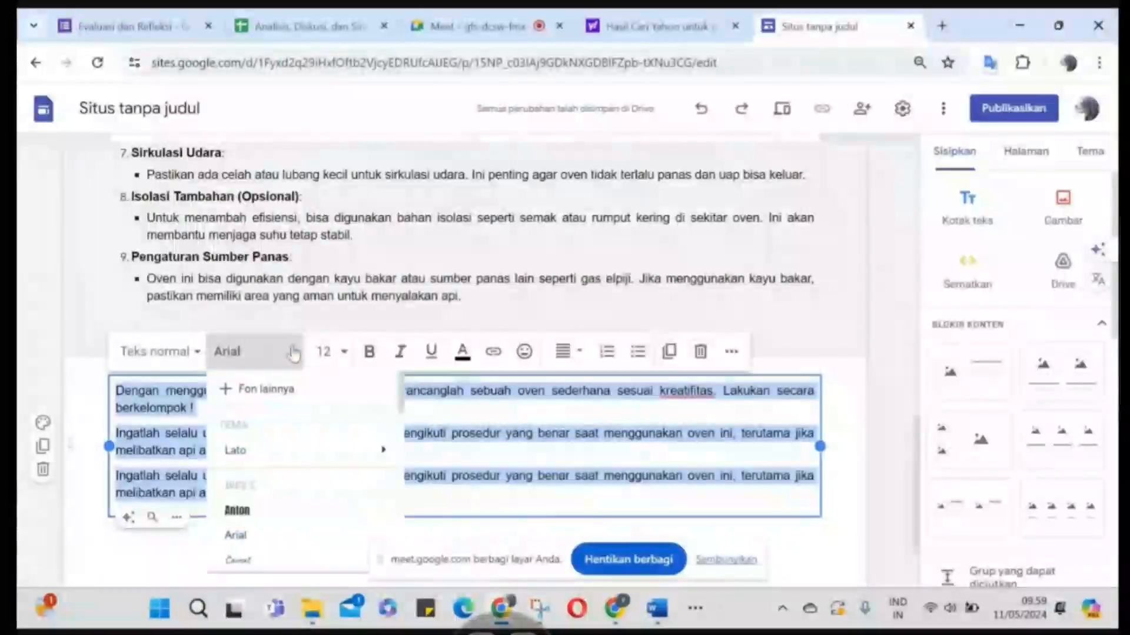
scroll(271, 541, "down", 2)
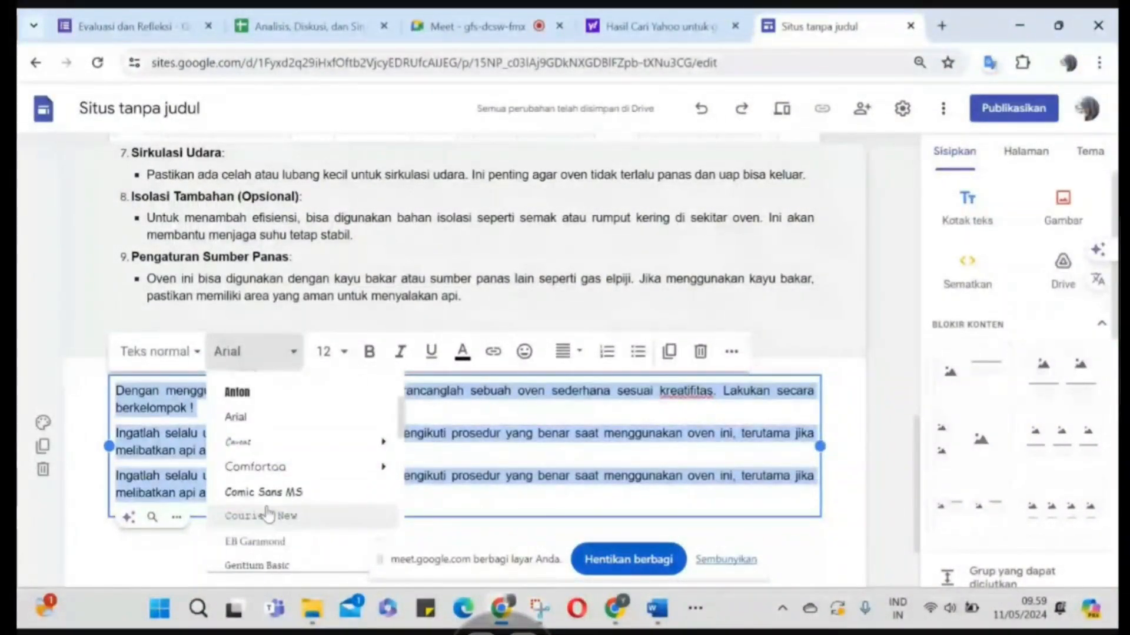
left_click(265, 421)
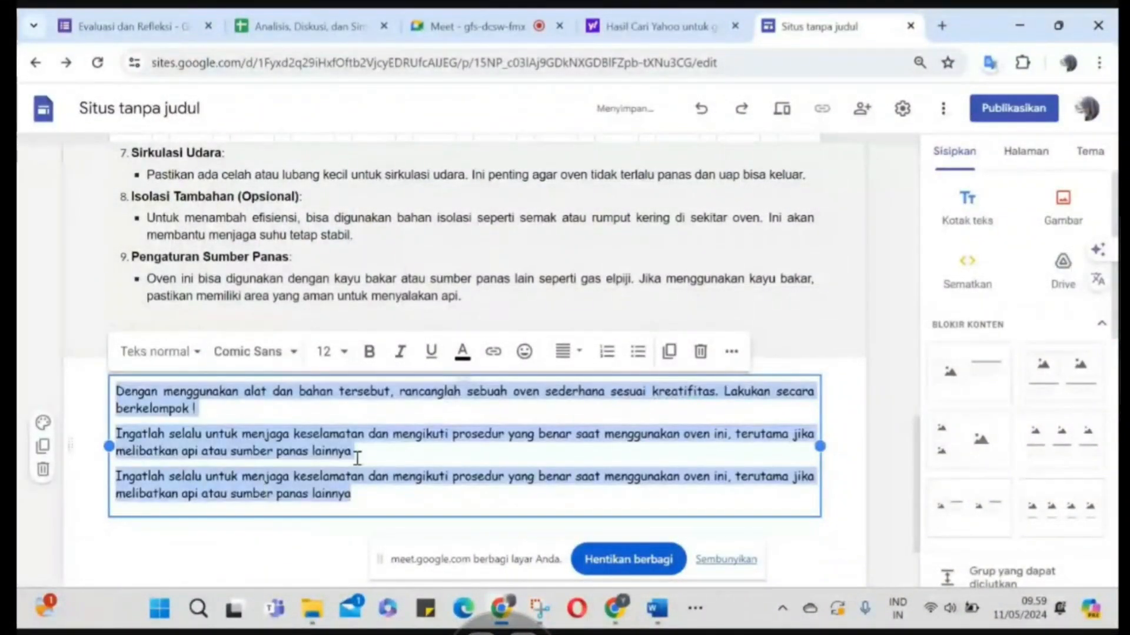
key("ctrl+b")
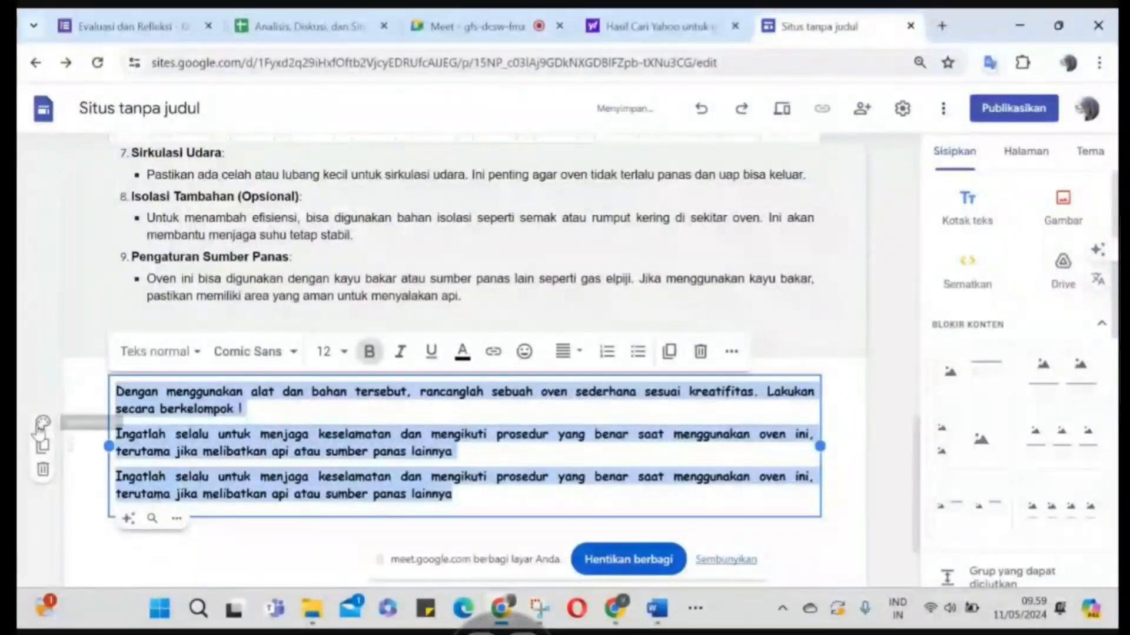
Apply section colour Gaya 3 to the closing paragraphs' section and make all its text white
left_click(43, 423)
left_click(121, 374)
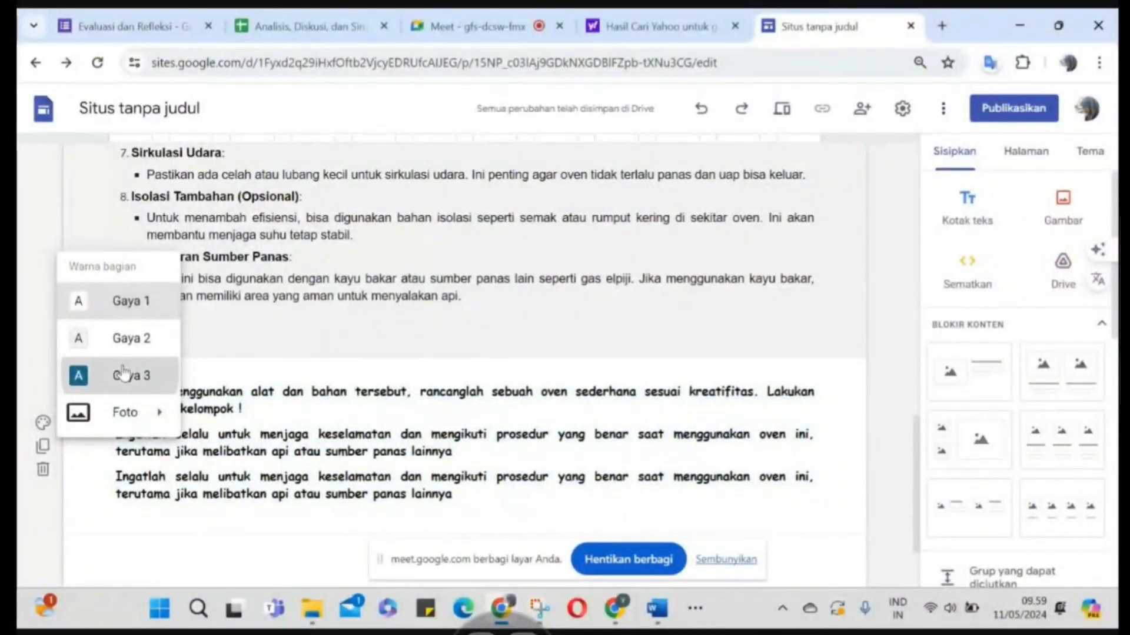
left_click(263, 438)
key("ctrl+a")
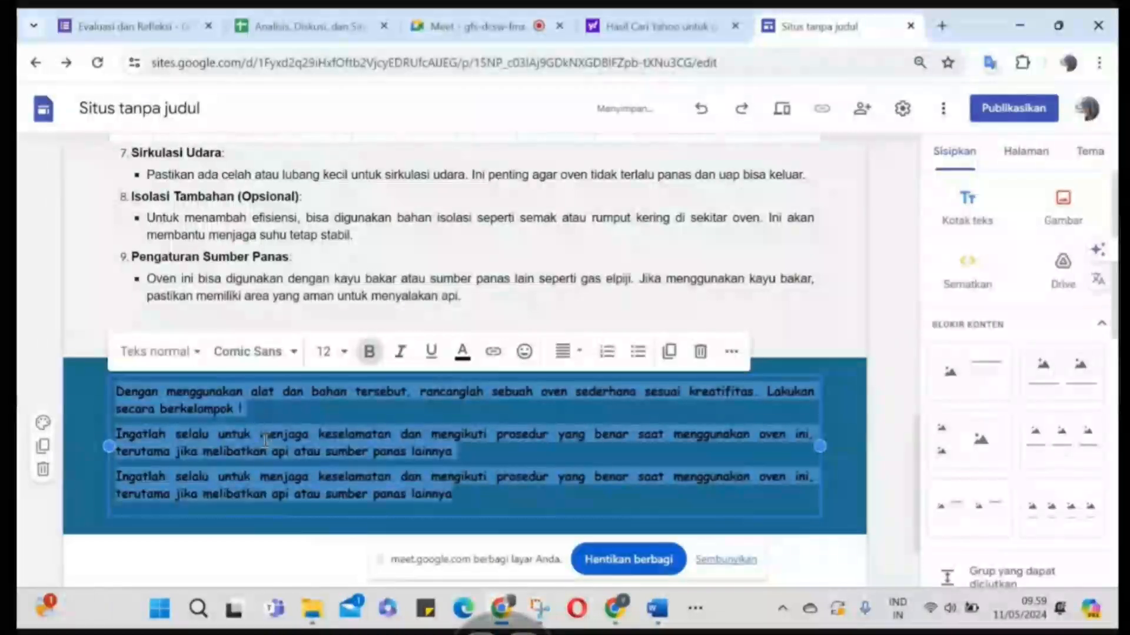
left_click(463, 356)
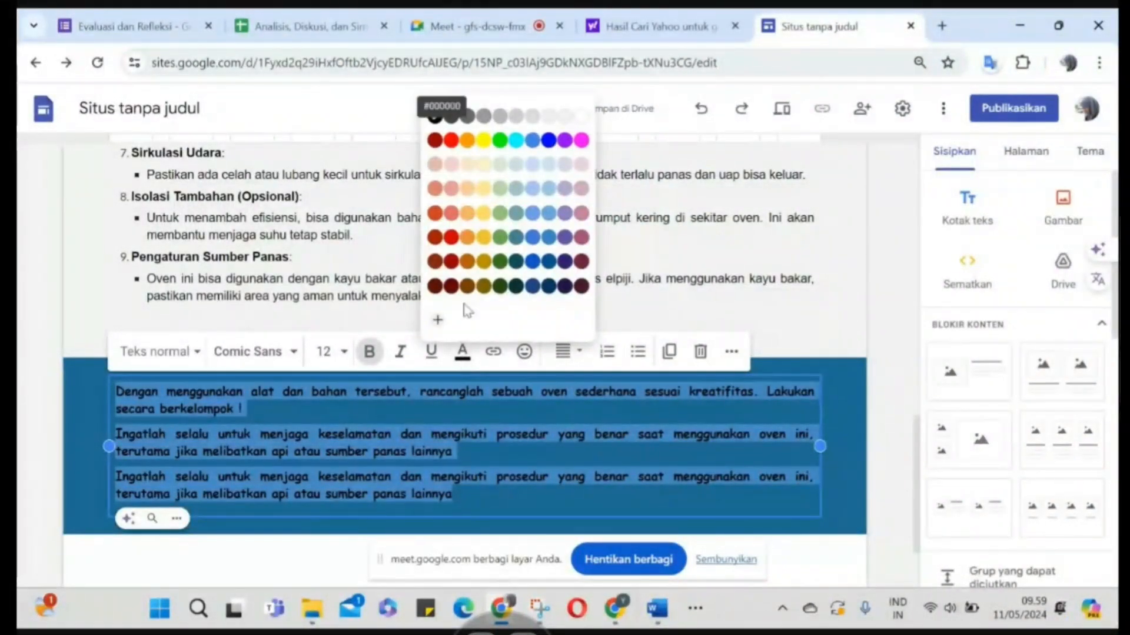
left_click(582, 121)
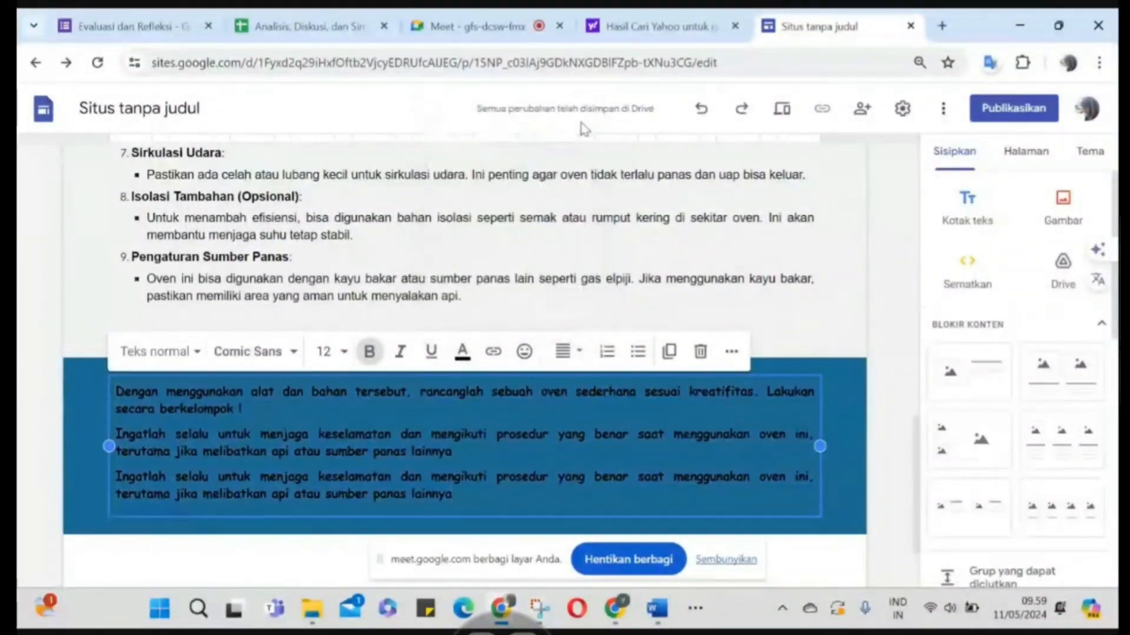
left_click(842, 462)
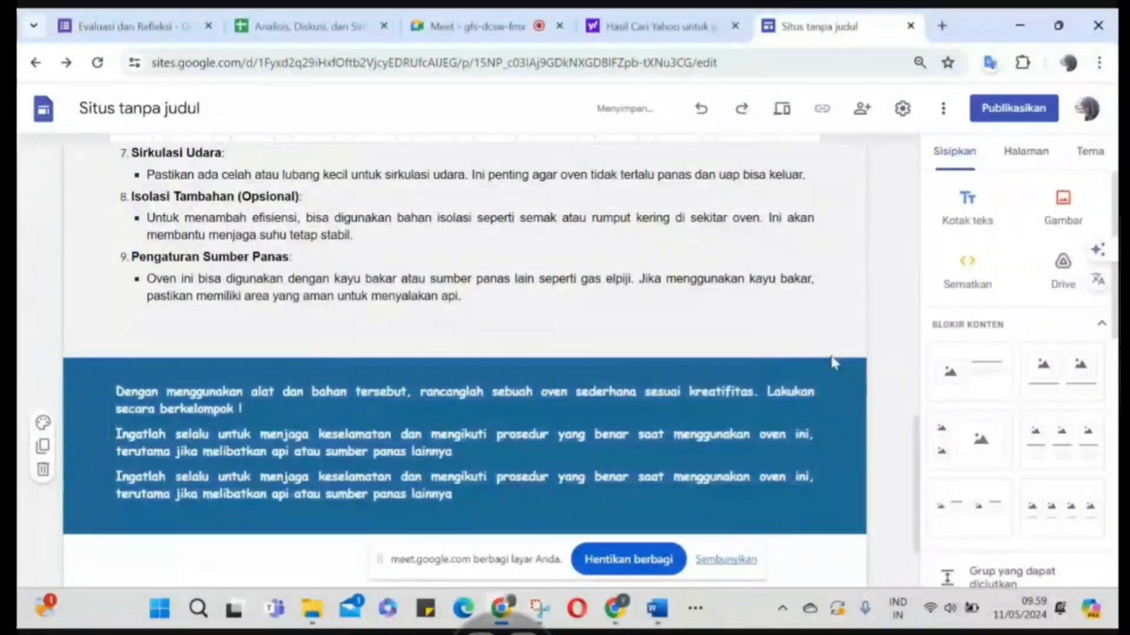
scroll(831, 329, "up", 4)
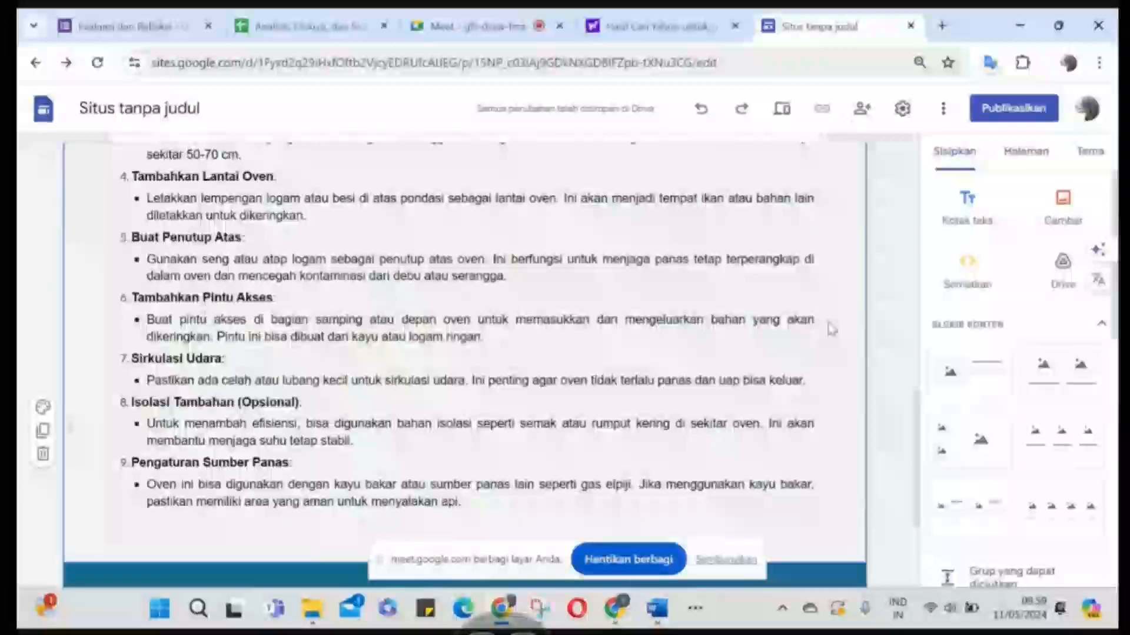
Insert a divider between the "Langkah-Langkah Membuat Oven Sederhana" section and the closing paragraphs' section
scroll(832, 330, "up", 6)
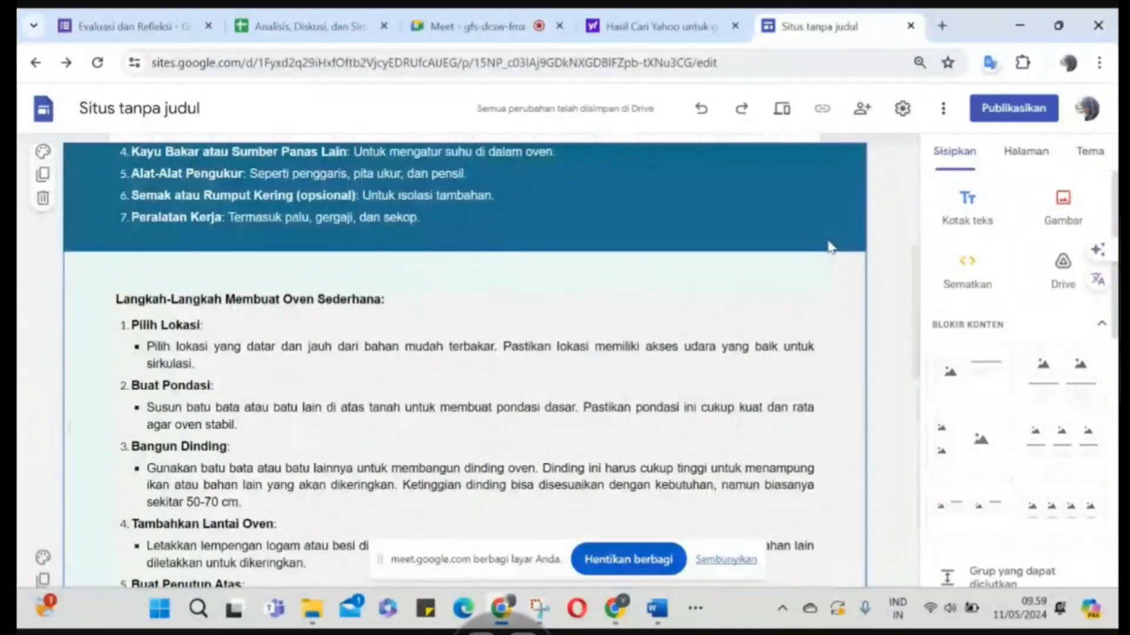
scroll(987, 372, "down", 4)
scroll(986, 372, "down", 2)
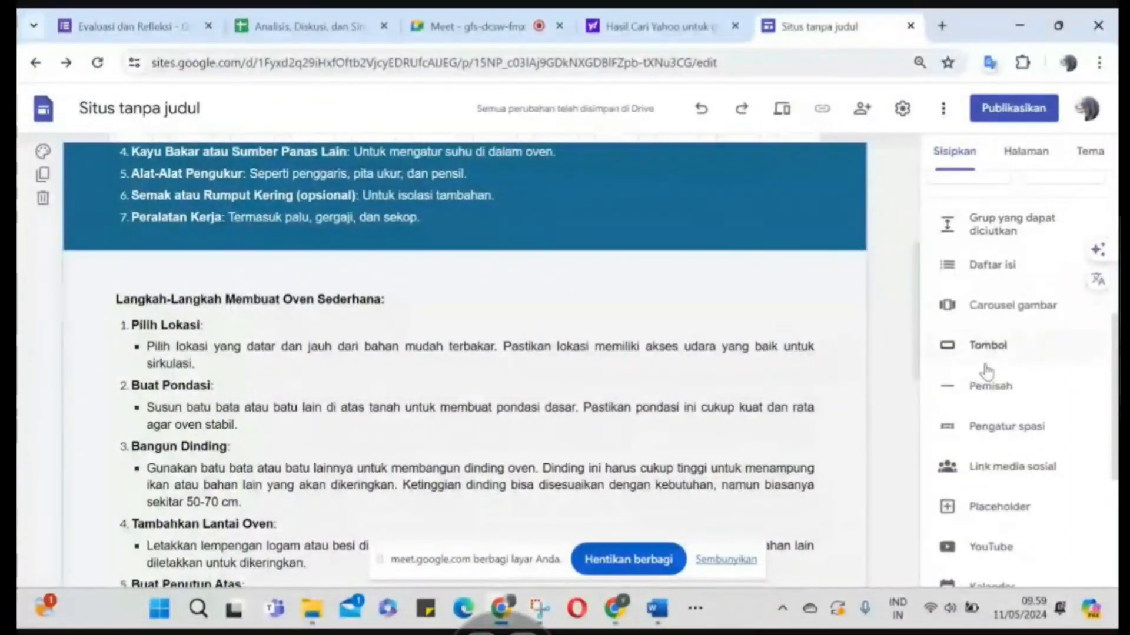
left_click(991, 389)
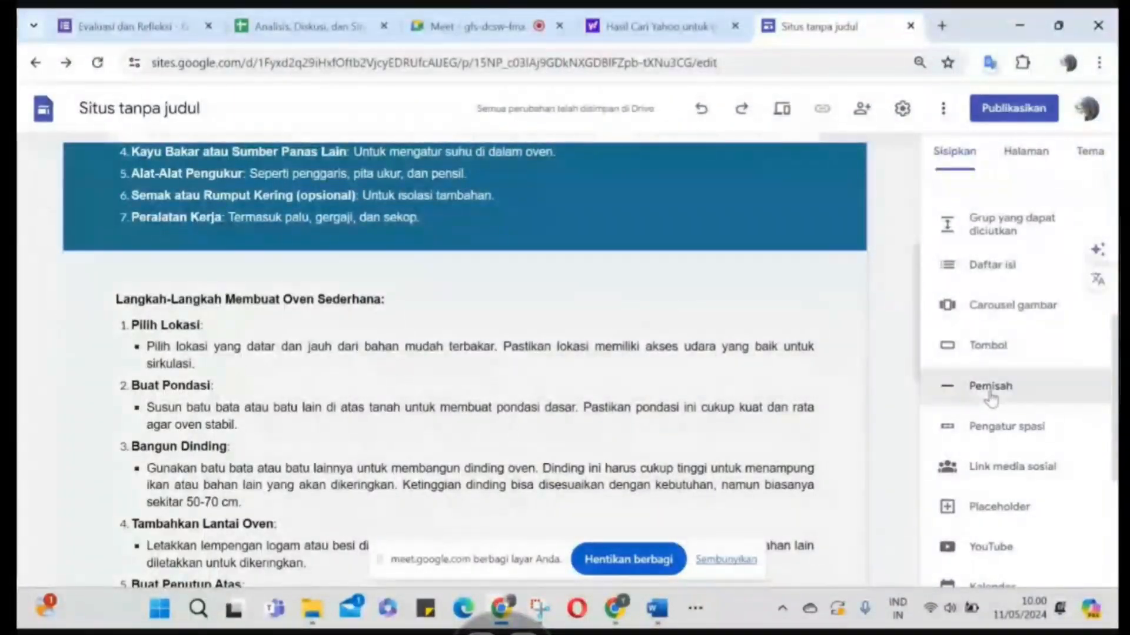
scroll(669, 287, "down", 6)
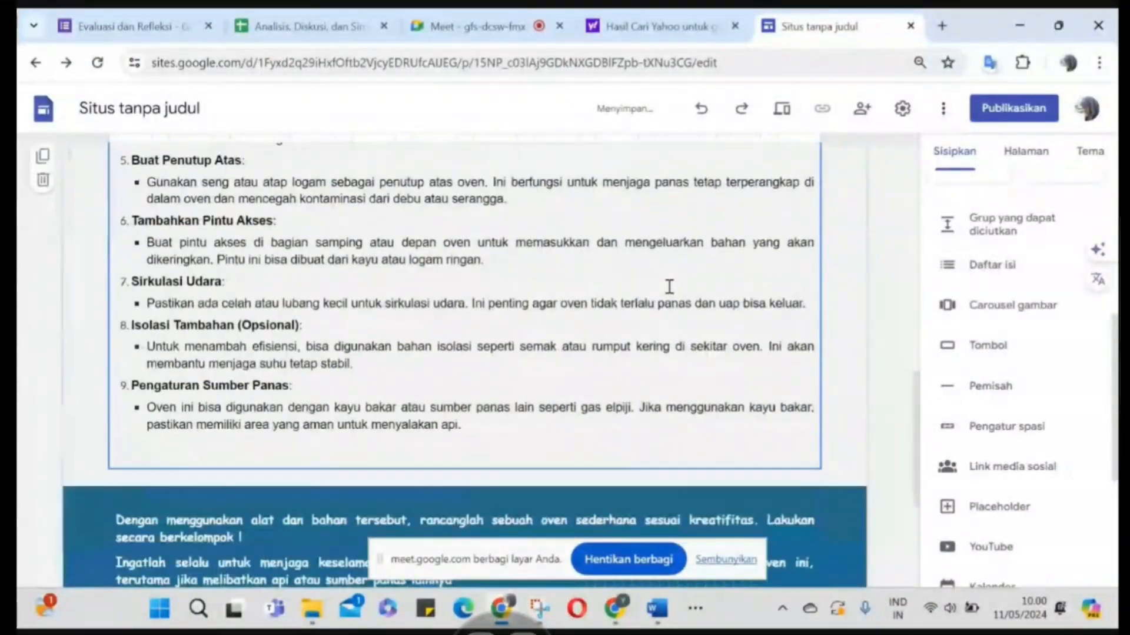
left_click(991, 388)
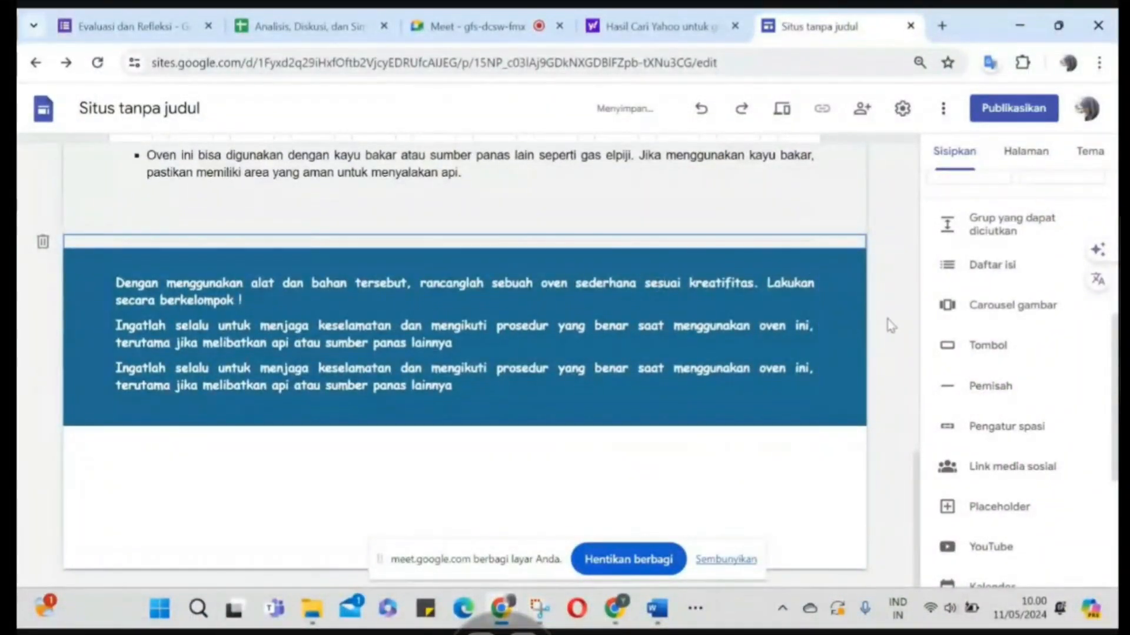
Review the Merancang Proyek page's sections from the page heading down to the closing paragraphs
scroll(450, 385, "up", 13)
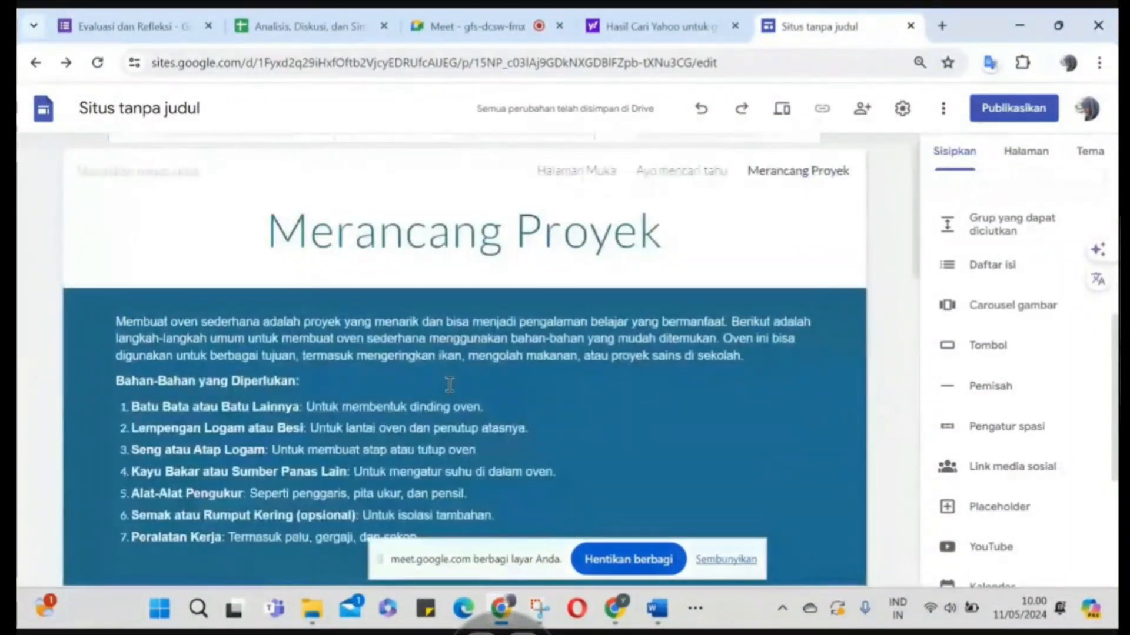
scroll(449, 383, "down", 13)
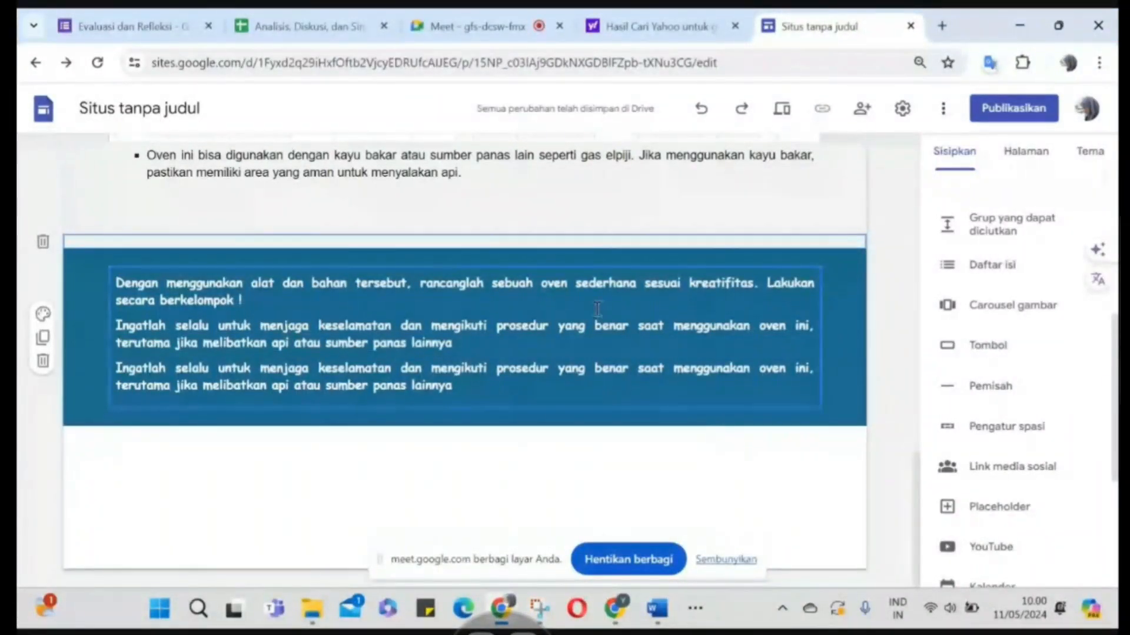
scroll(486, 241, "up", 10)
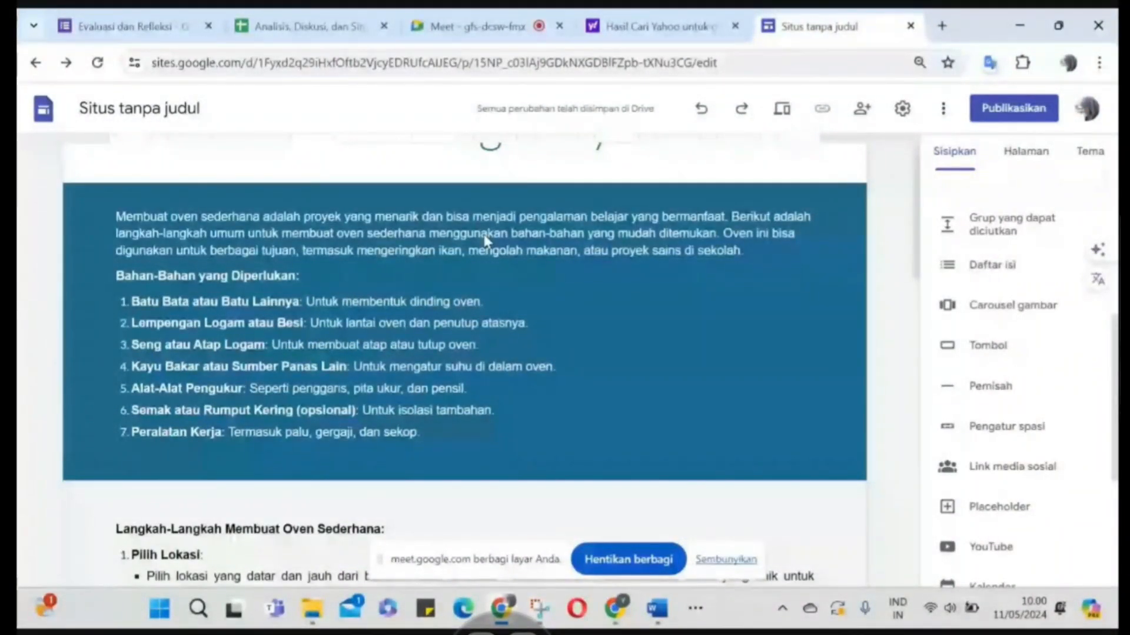
scroll(486, 241, "down", 2)
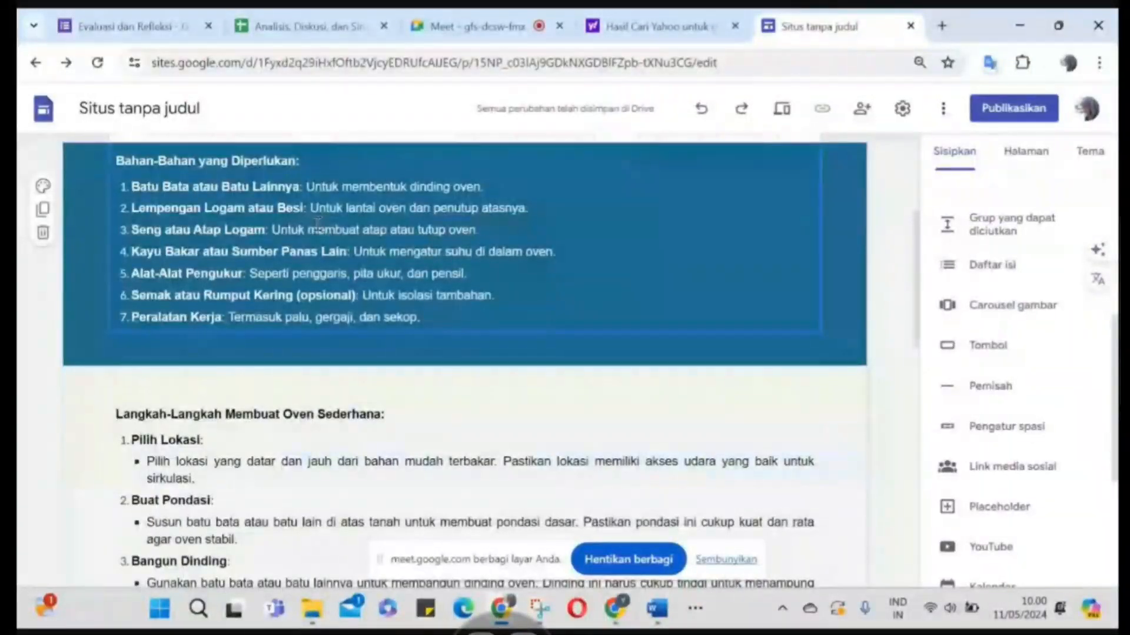
scroll(316, 224, "down", 2)
scroll(379, 366, "down", 6)
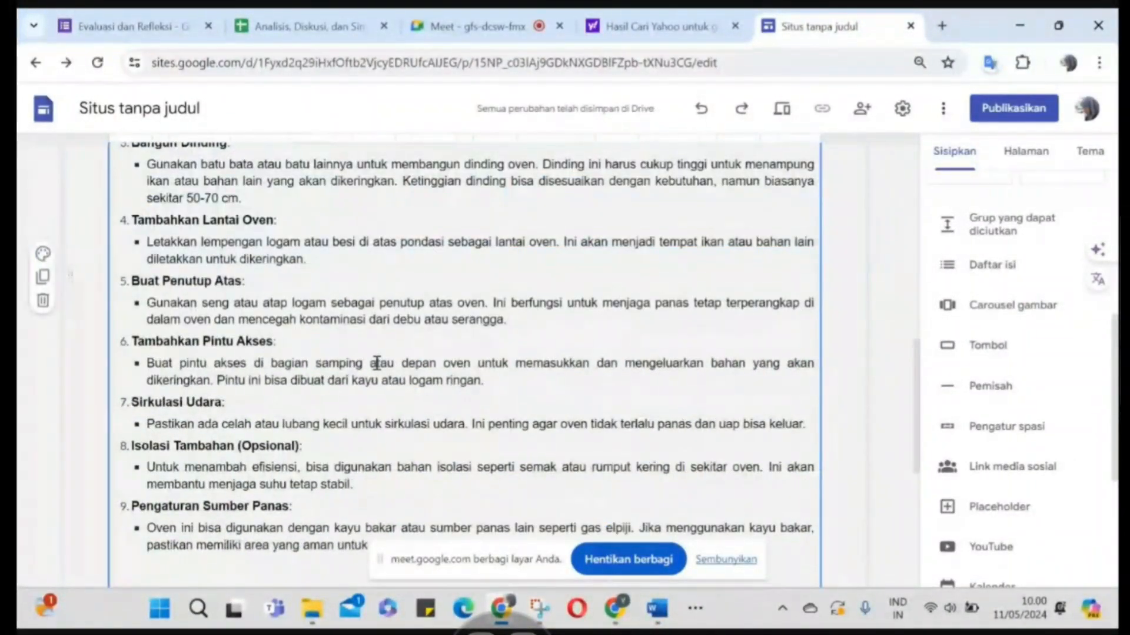
scroll(377, 363, "down", 4)
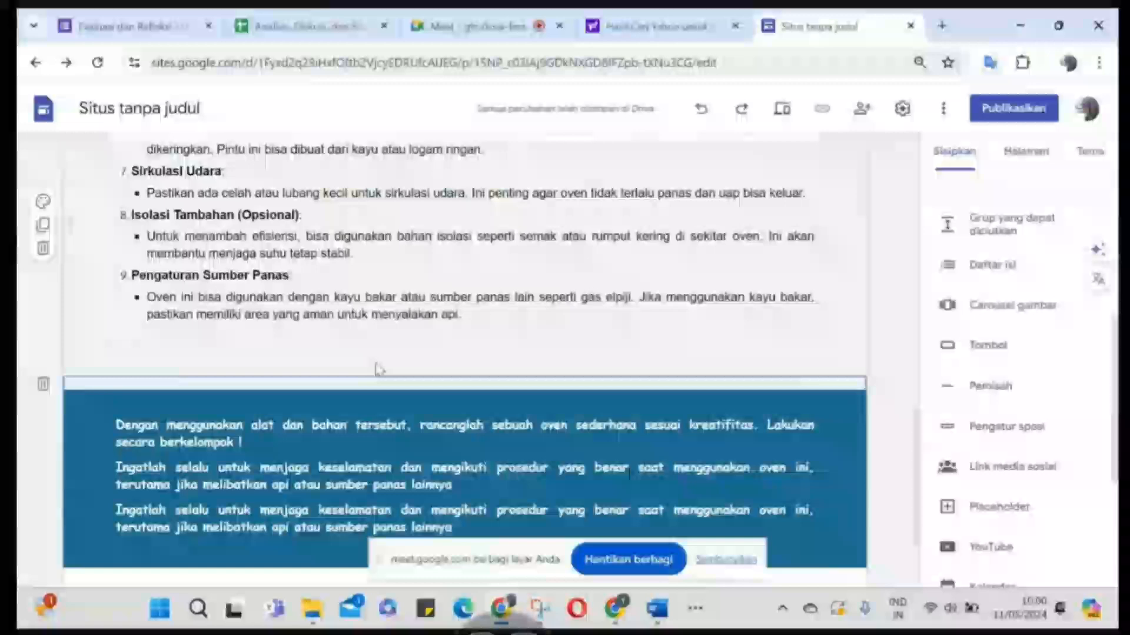
scroll(376, 364, "down", 2)
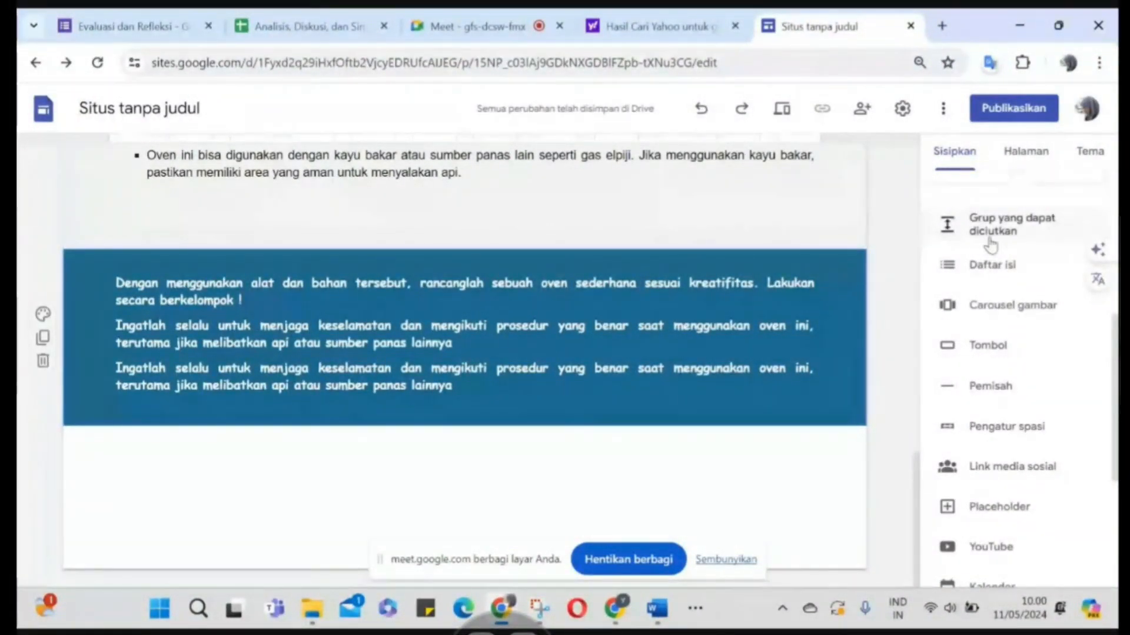
Add an empty text box below the closing paragraphs and insert the existing form "Unggah rancangan oven" beneath it
scroll(989, 245, "up", 5)
left_click(965, 217)
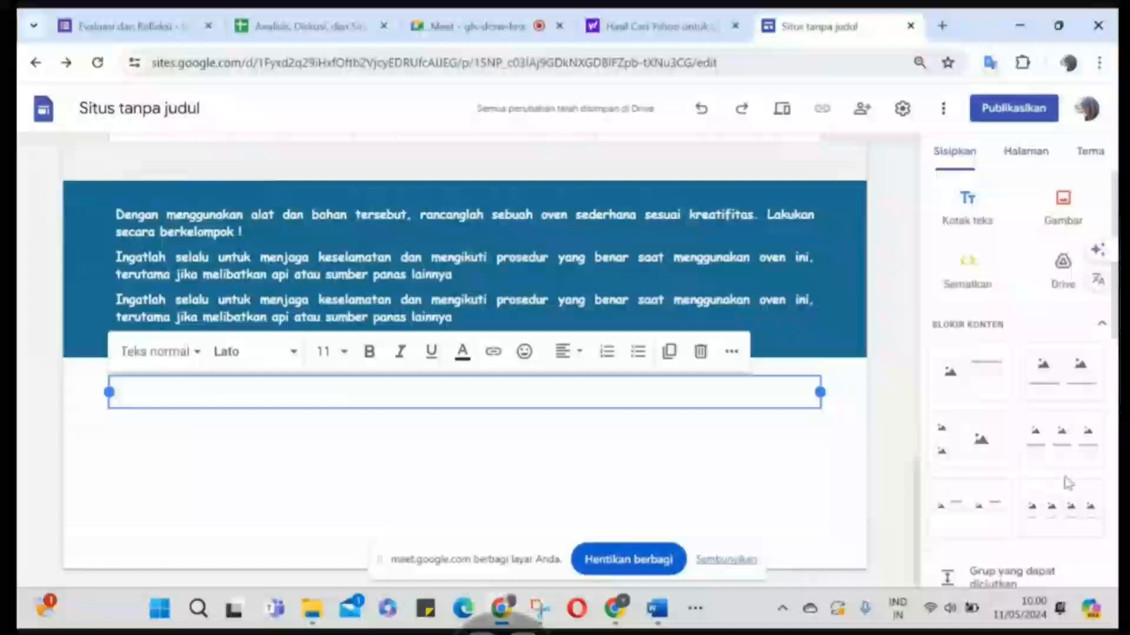
scroll(1065, 476, "down", 4)
scroll(1065, 473, "down", 4)
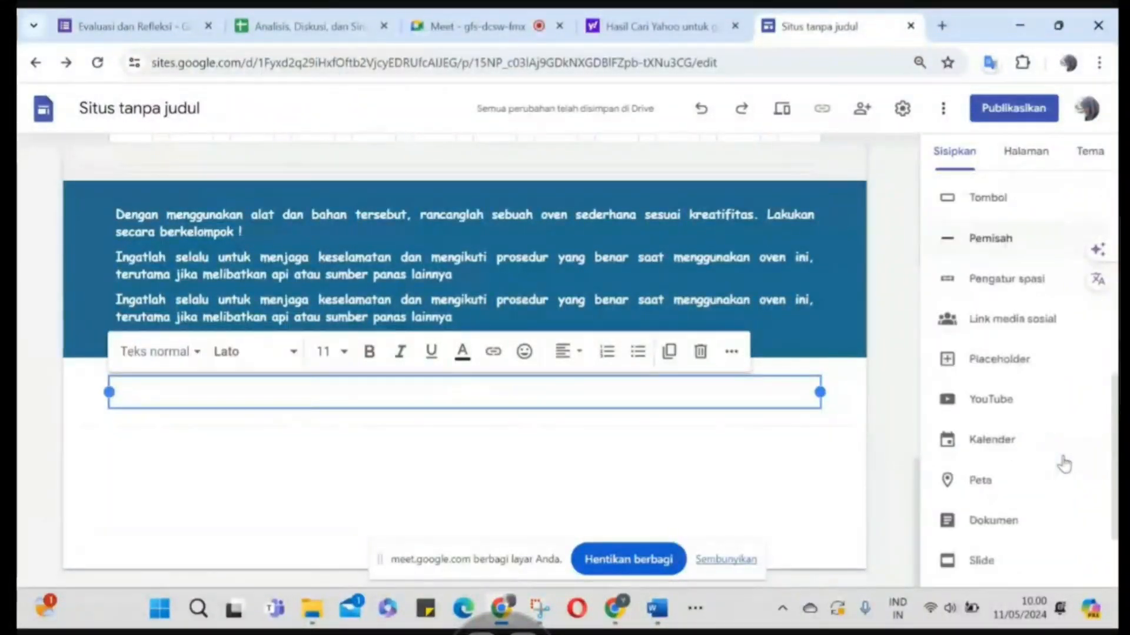
scroll(1065, 465, "down", 2)
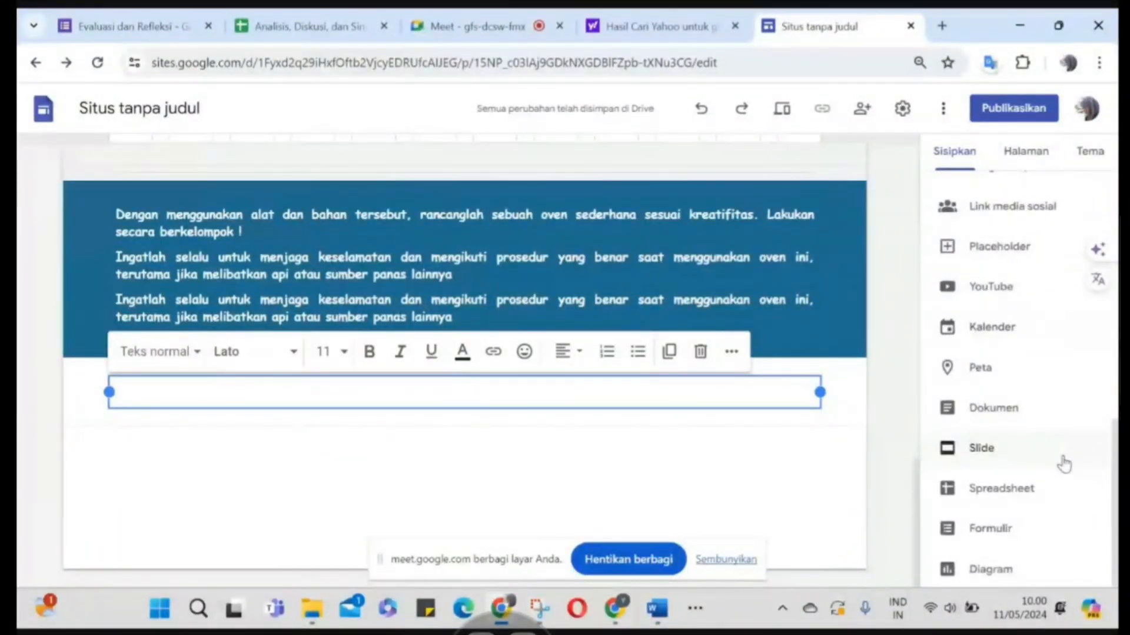
left_click(1013, 535)
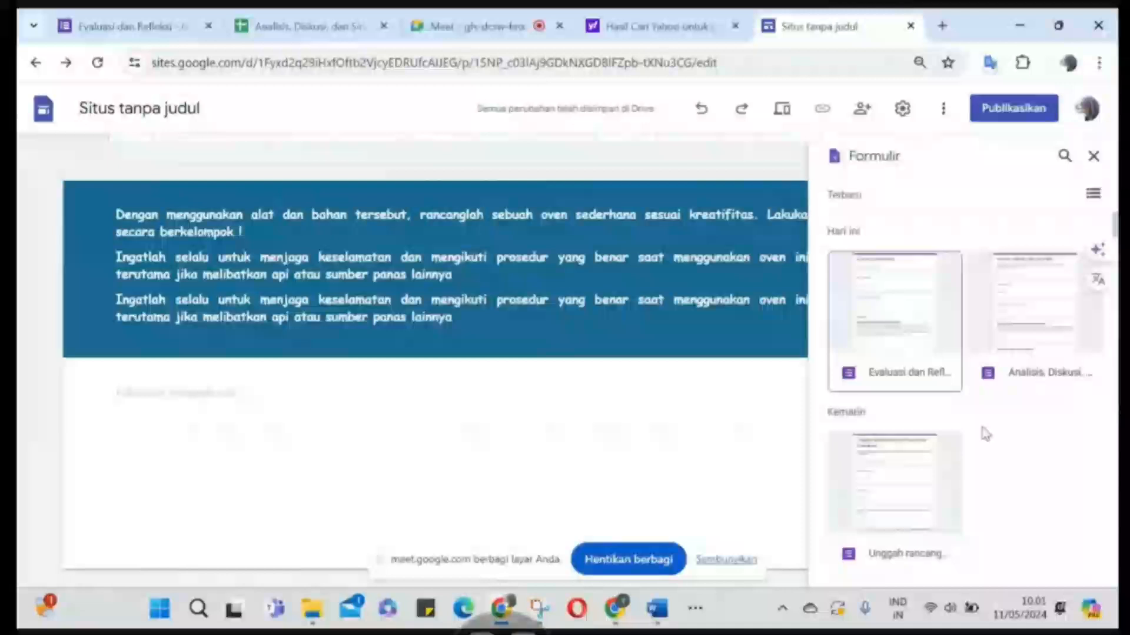
left_click(906, 493)
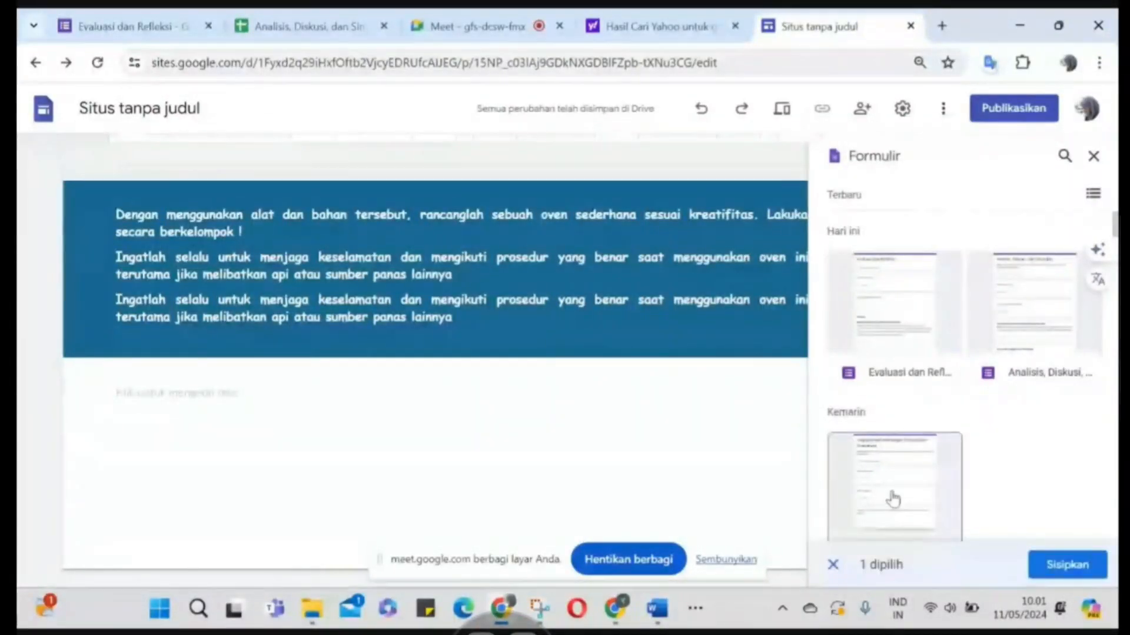
left_click(1053, 566)
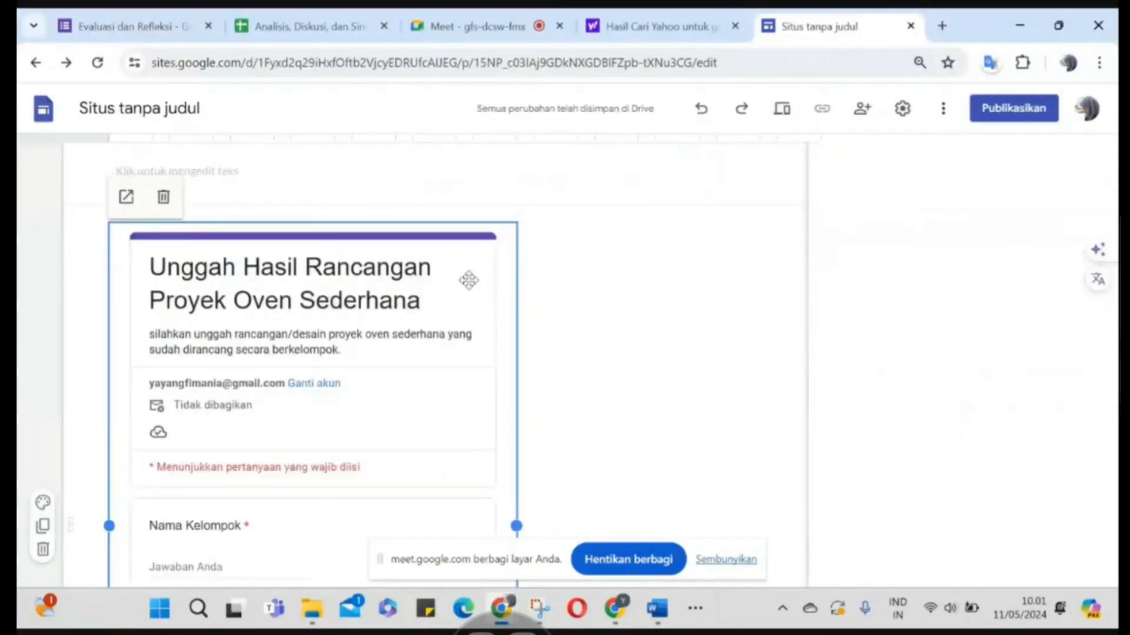
Move the embedded "Unggah Hasil Rancangan Proyek Oven Sederhana" form to the centre of its section
left_click_drag(469, 280, 481, 277)
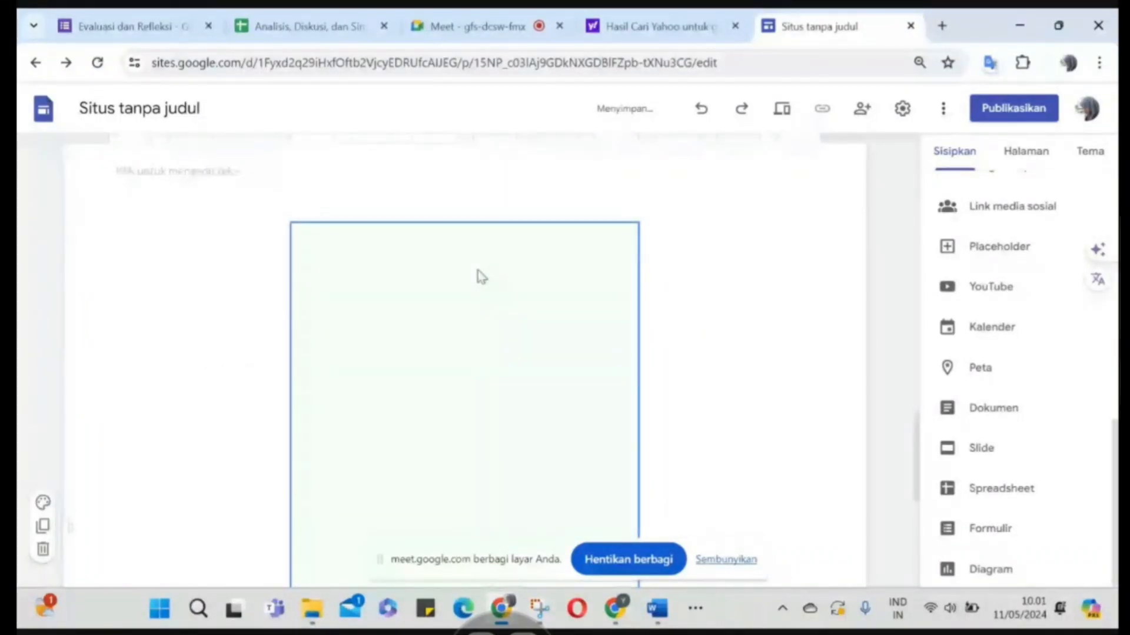
scroll(792, 235, "down", 3)
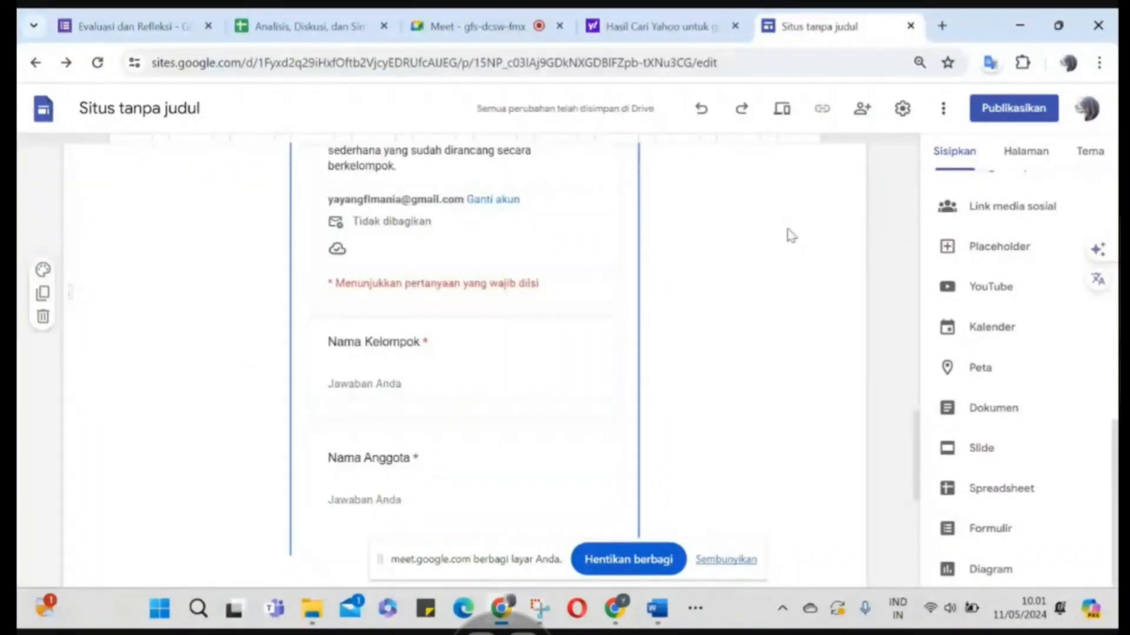
left_click(646, 302)
Examine how the embedded form's heading, description and answer fields display on the Merancang Proyek page
scroll(646, 302, "up", 3)
scroll(646, 302, "down", 3)
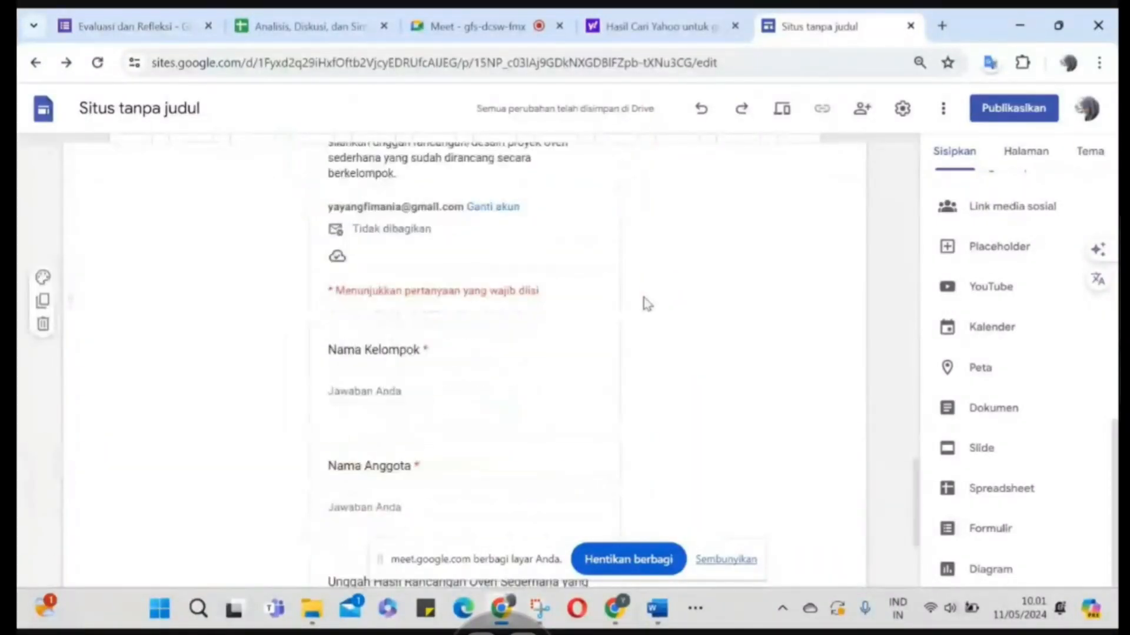
scroll(646, 302, "down", 1)
scroll(646, 303, "up", 3)
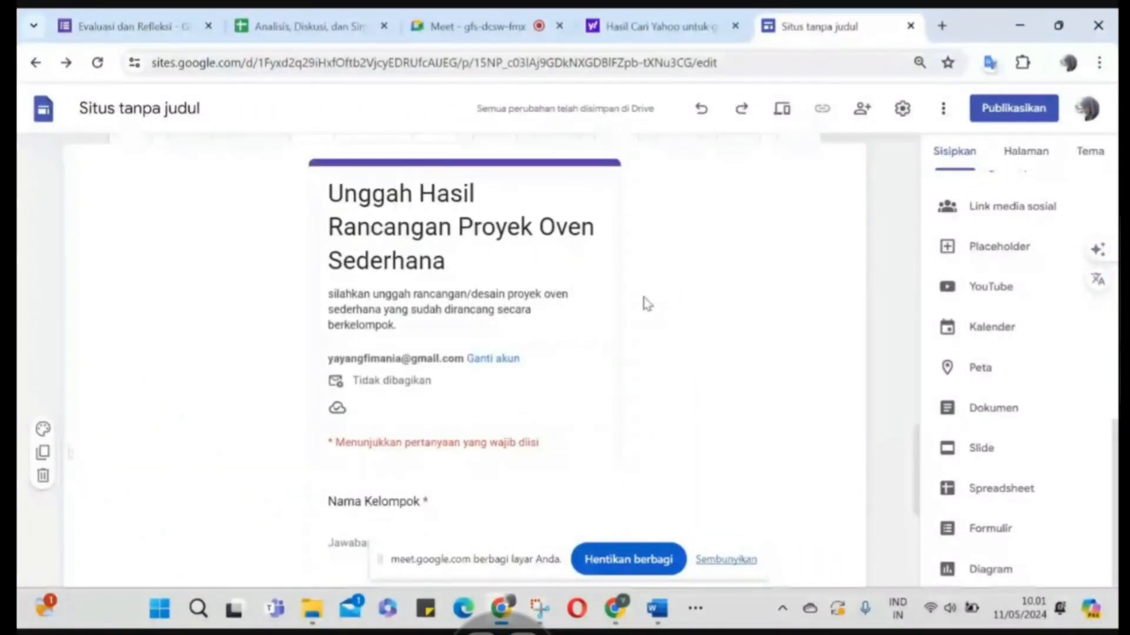
scroll(647, 304, "down", 1)
scroll(647, 304, "up", 3)
scroll(648, 303, "down", 2)
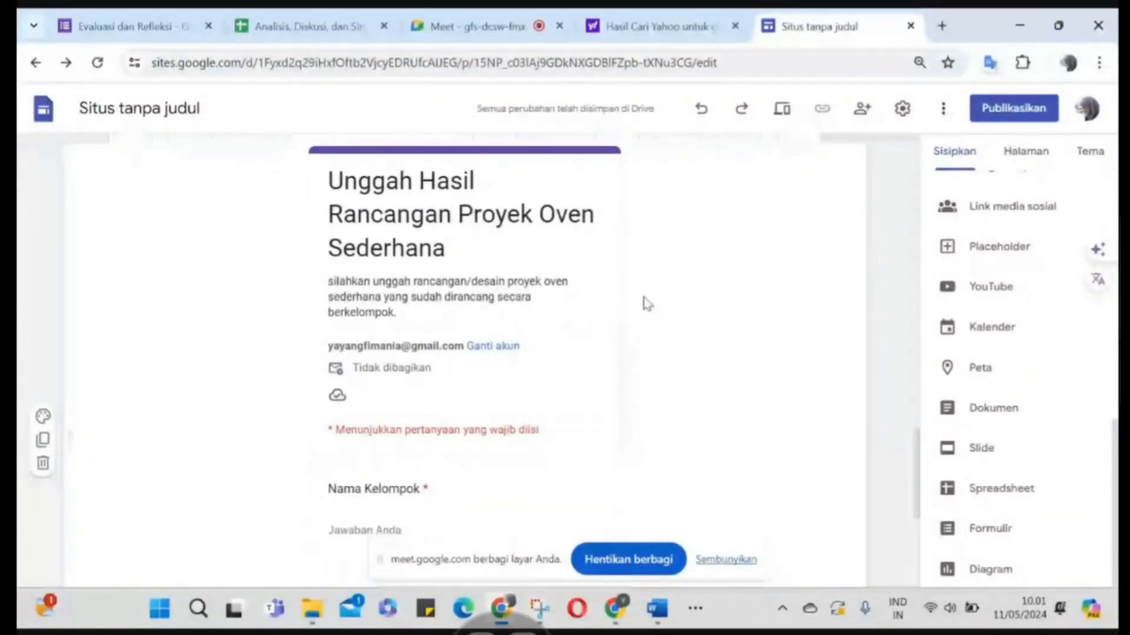
left_click(500, 256)
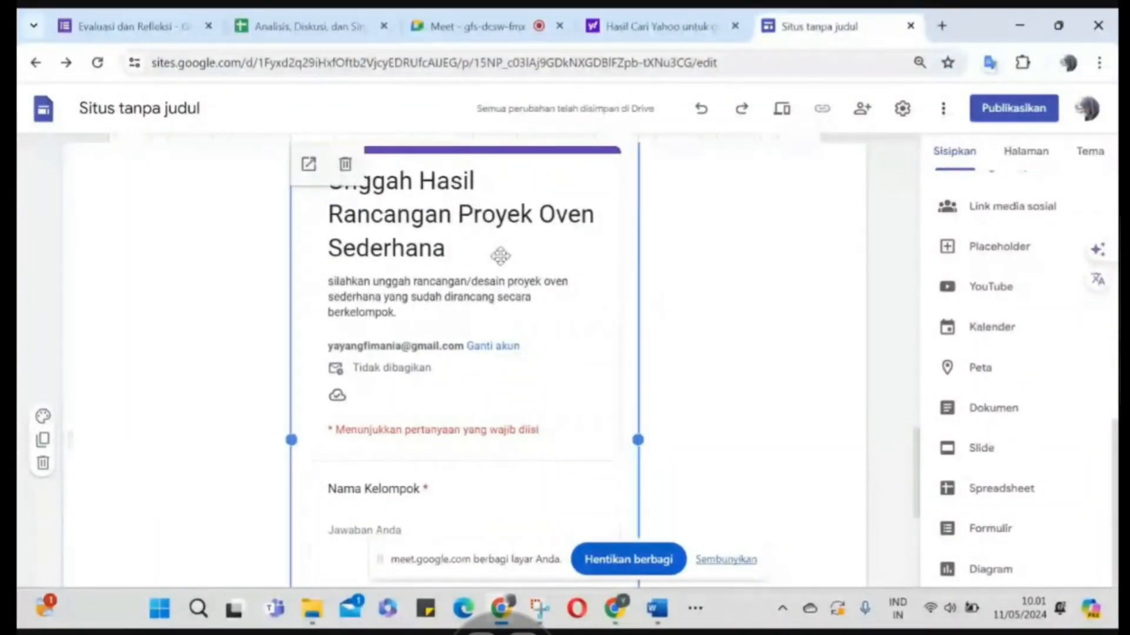
Add an empty text box below the embedded form at the end of the page
scroll(763, 348, "down", 5)
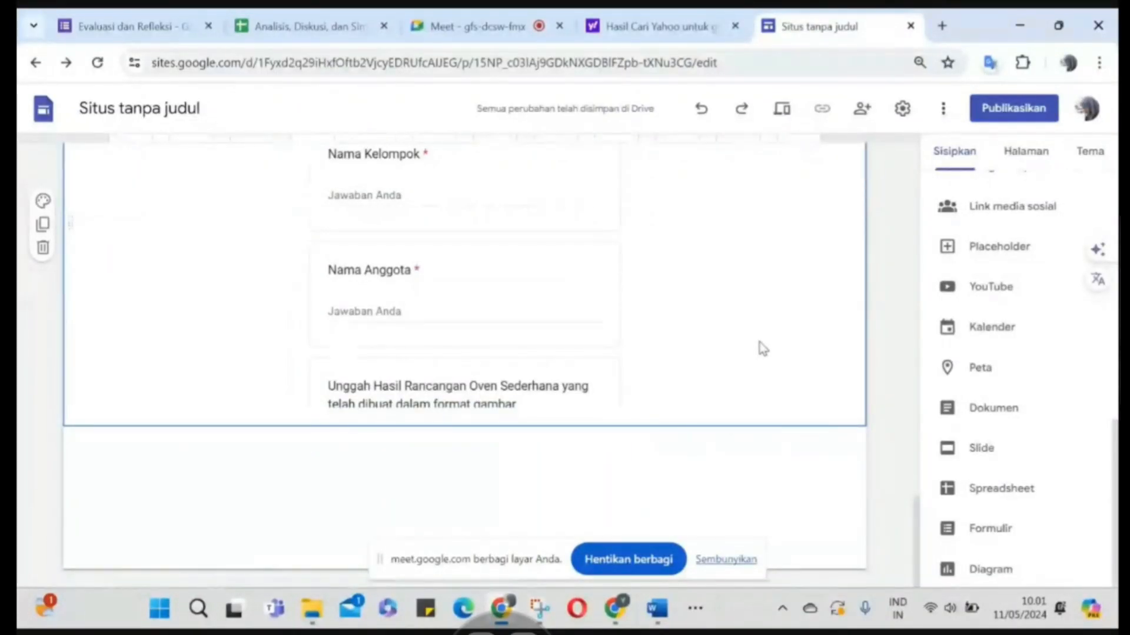
left_click(685, 394)
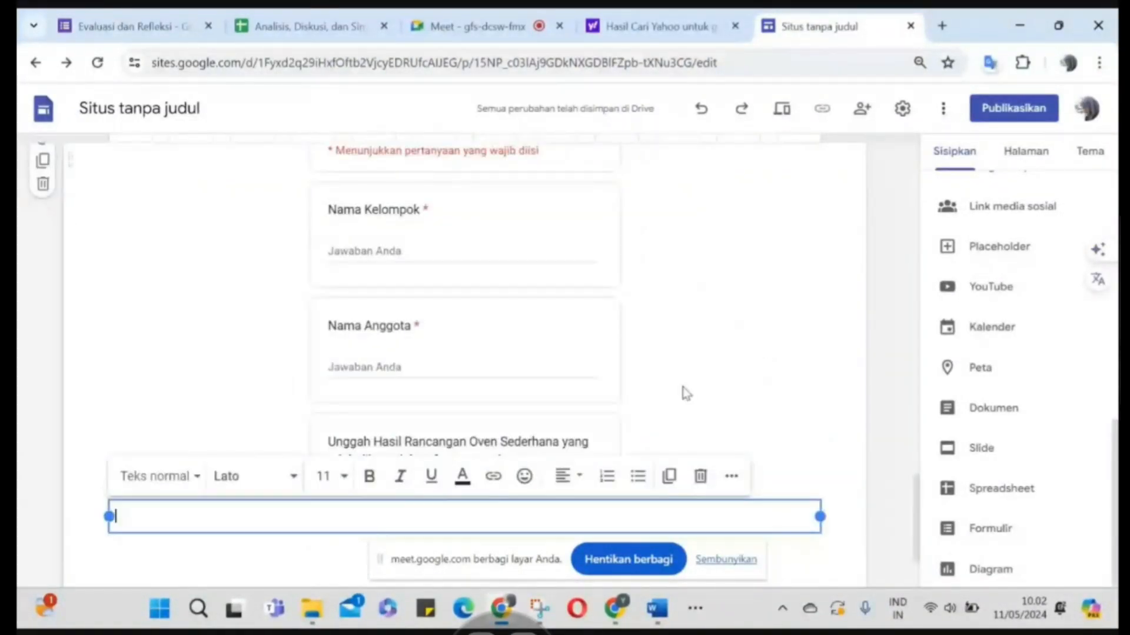
scroll(683, 383, "down", 2)
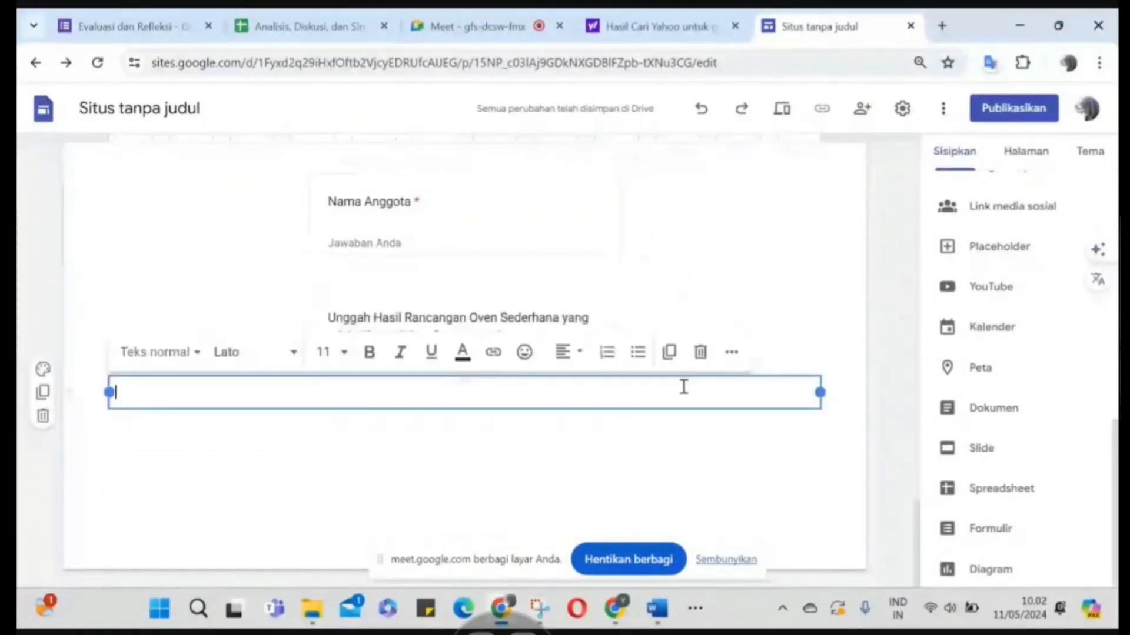
Switch to Google Forms, open the "Unggah rancangan oven" form and launch its Formfacade add-on
left_click(147, 29)
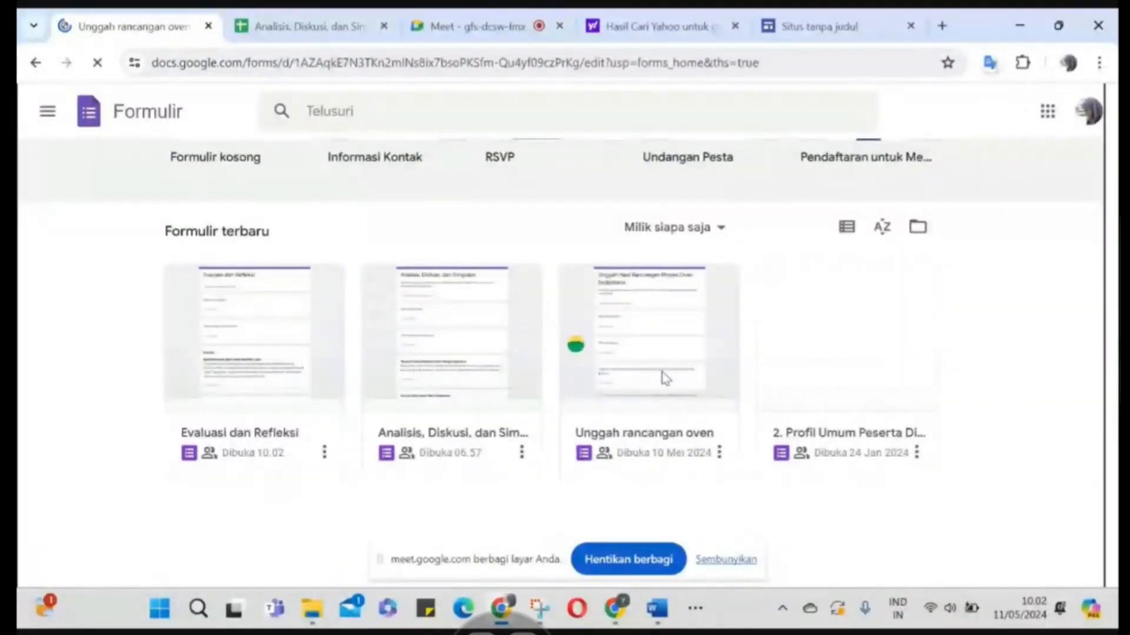
left_click(664, 375)
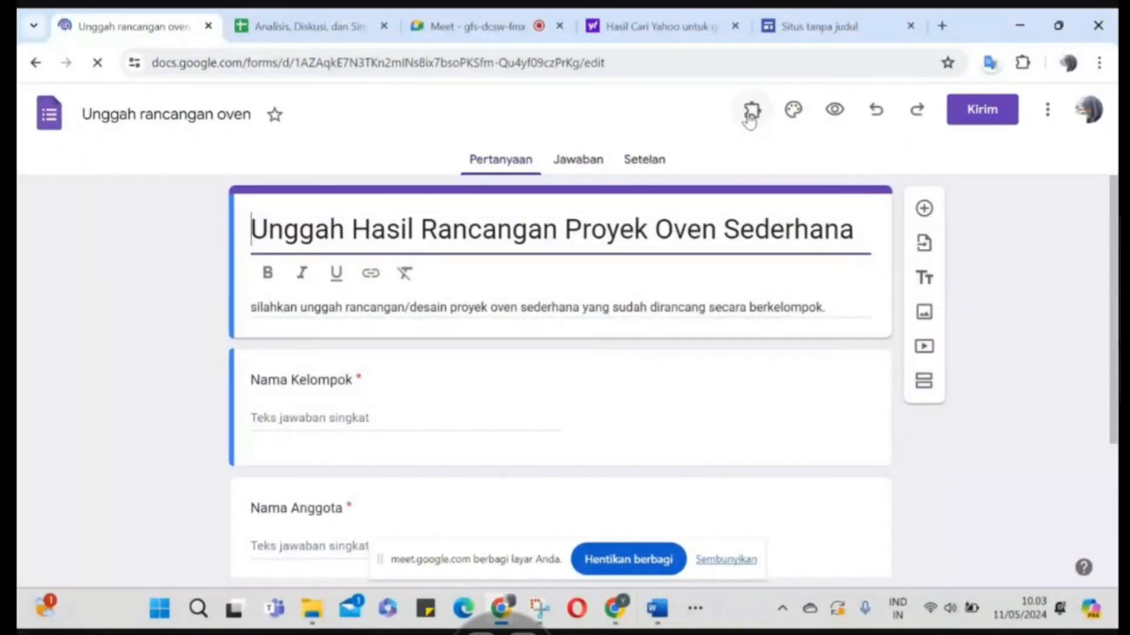
left_click(753, 113)
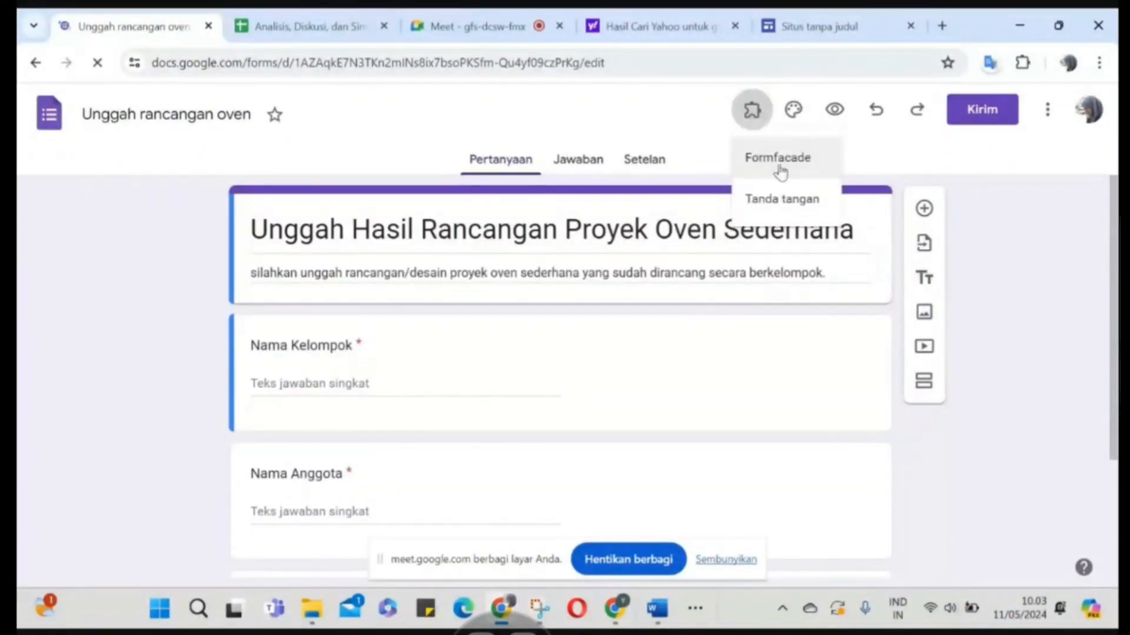
left_click(780, 170)
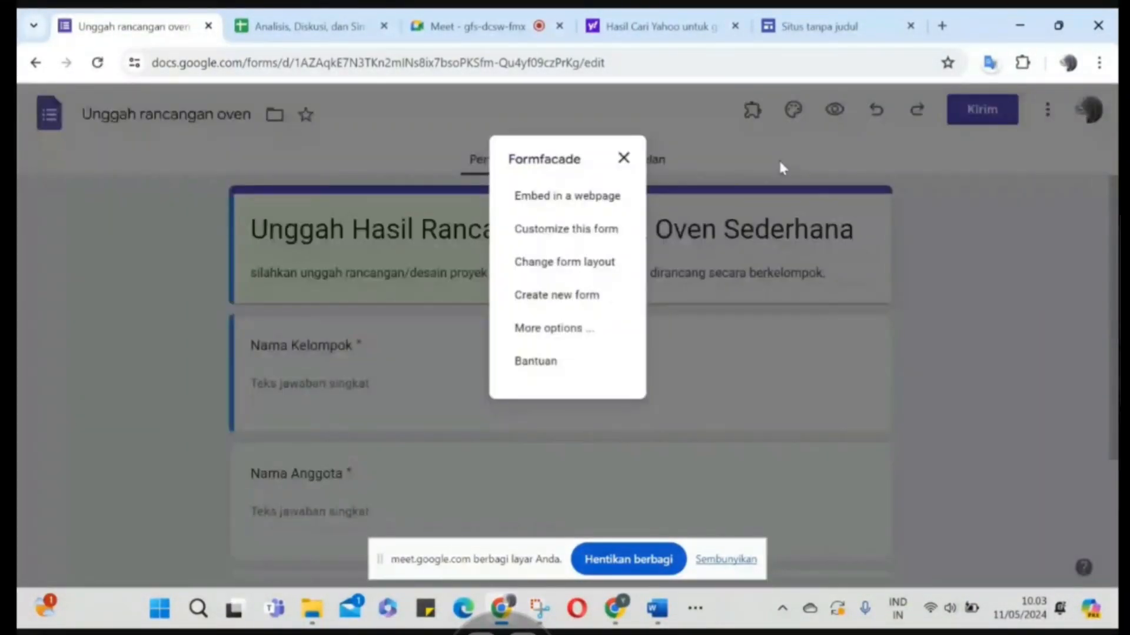
Generate Formfacade's Google Sites embed URL for the upload form and copy the whole address
left_click(586, 192)
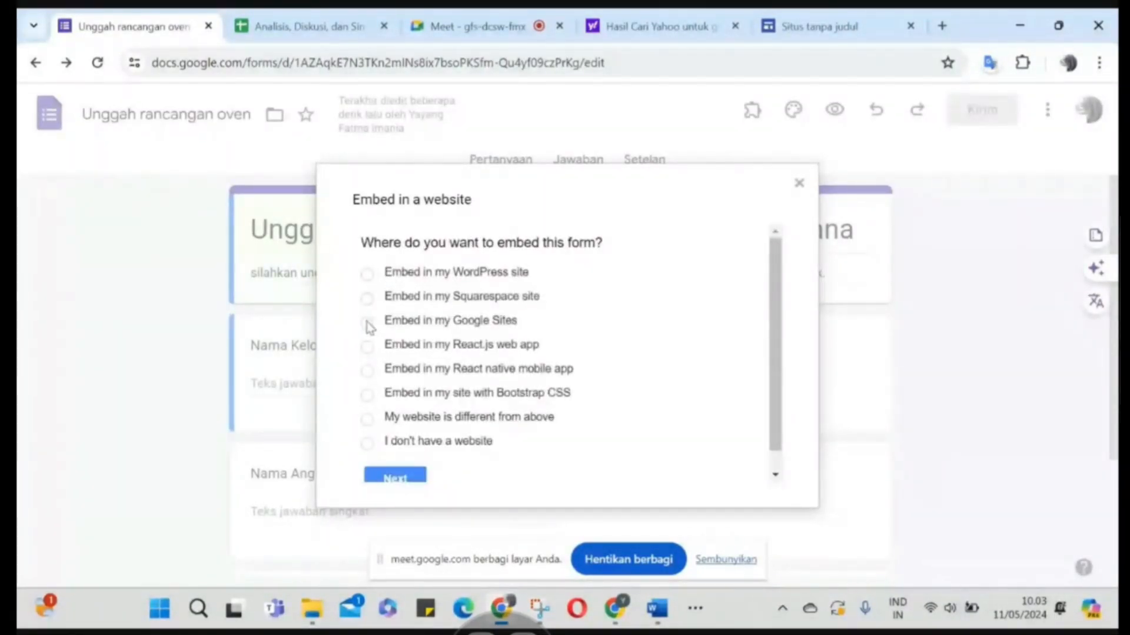
scroll(487, 365, "down", 1)
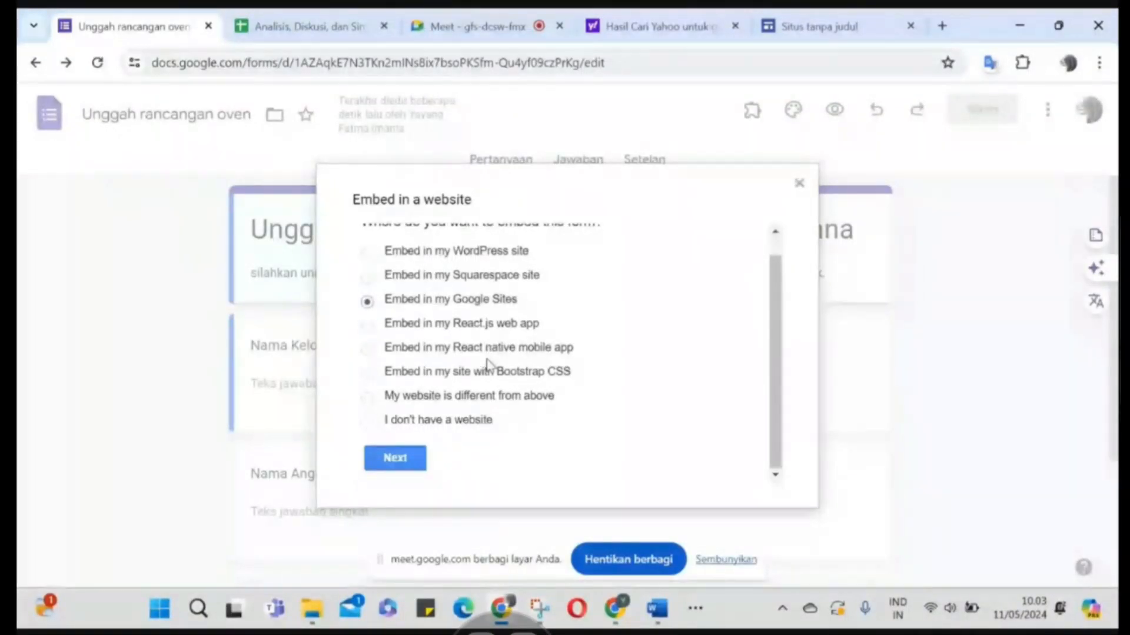
left_click(395, 458)
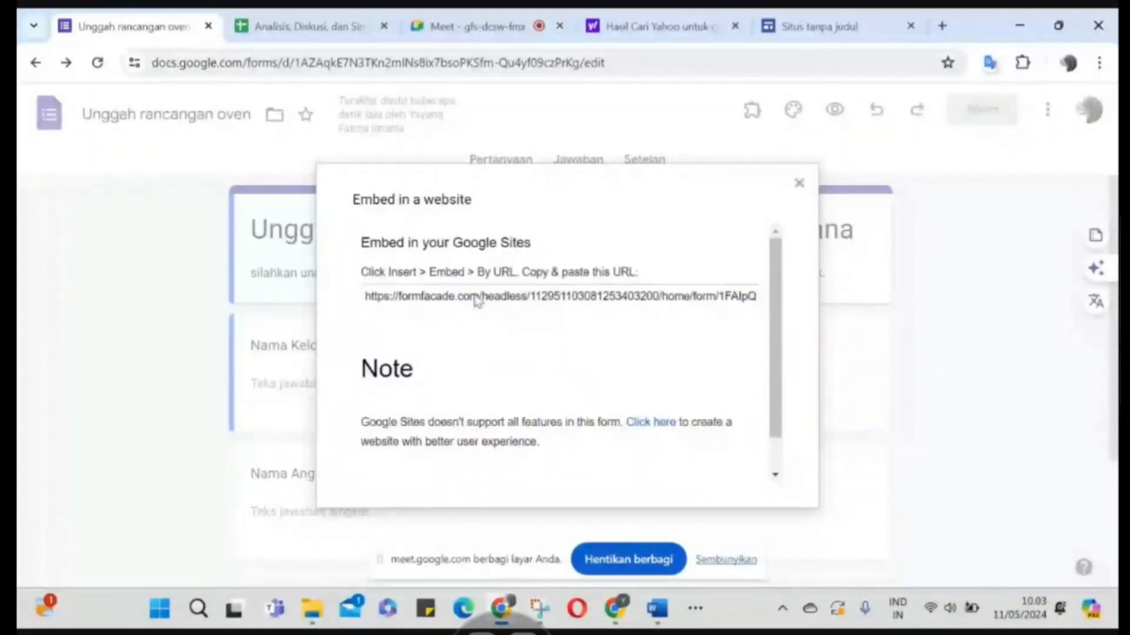
left_click(477, 300)
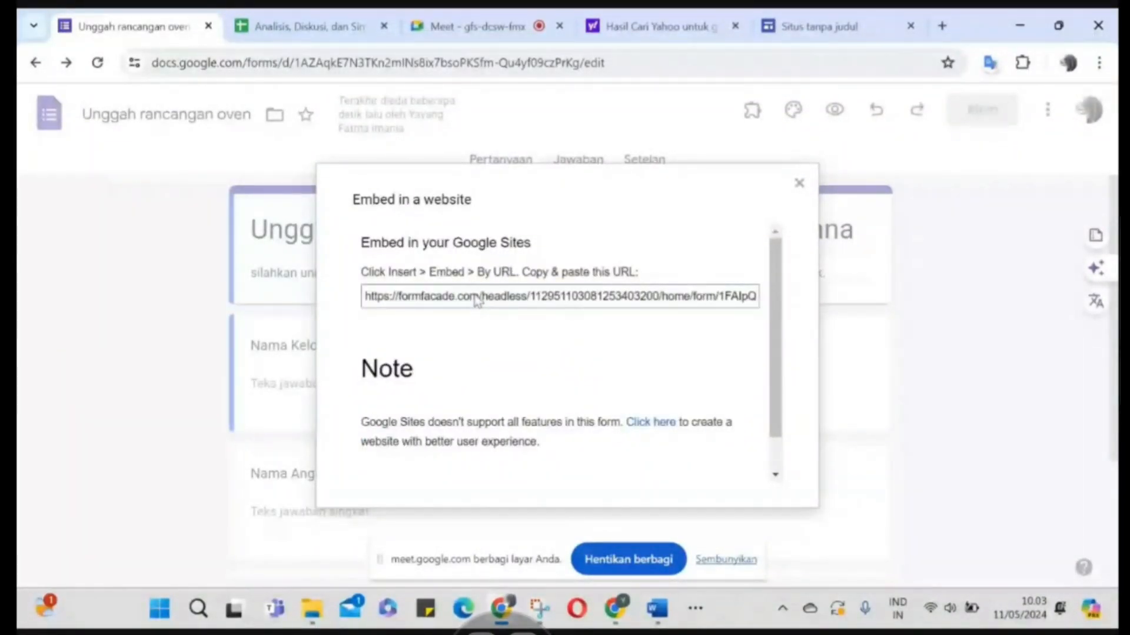
double_click(477, 300)
triple_click(476, 300)
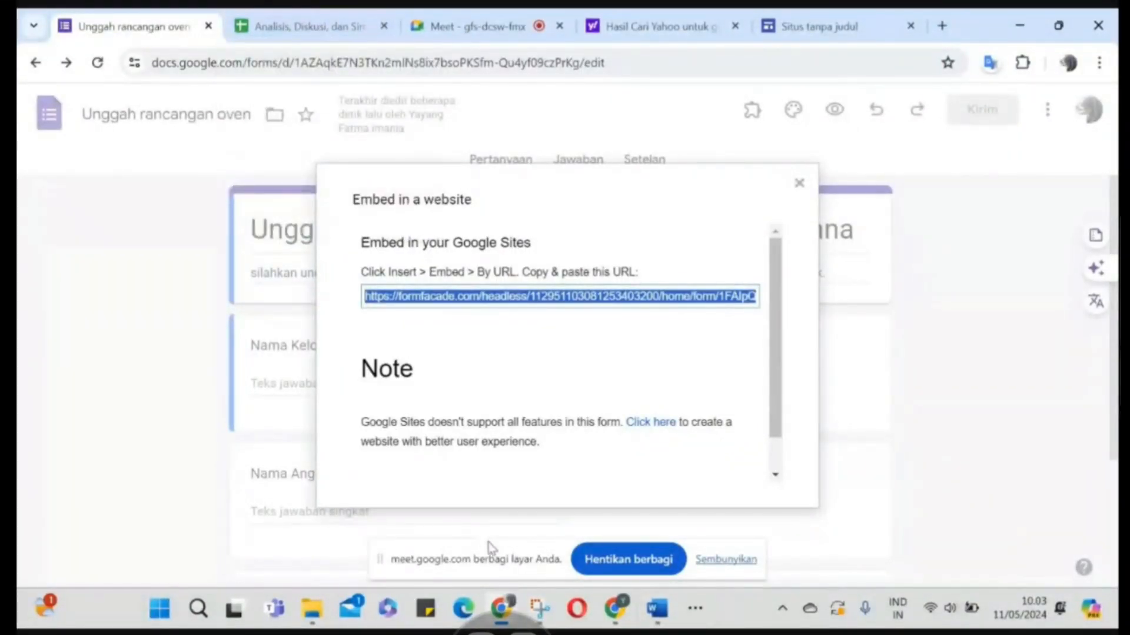
Switch to Google Sites and embed the form from the copied Formfacade URL at the end of the Merancang Proyek page
left_click(803, 30)
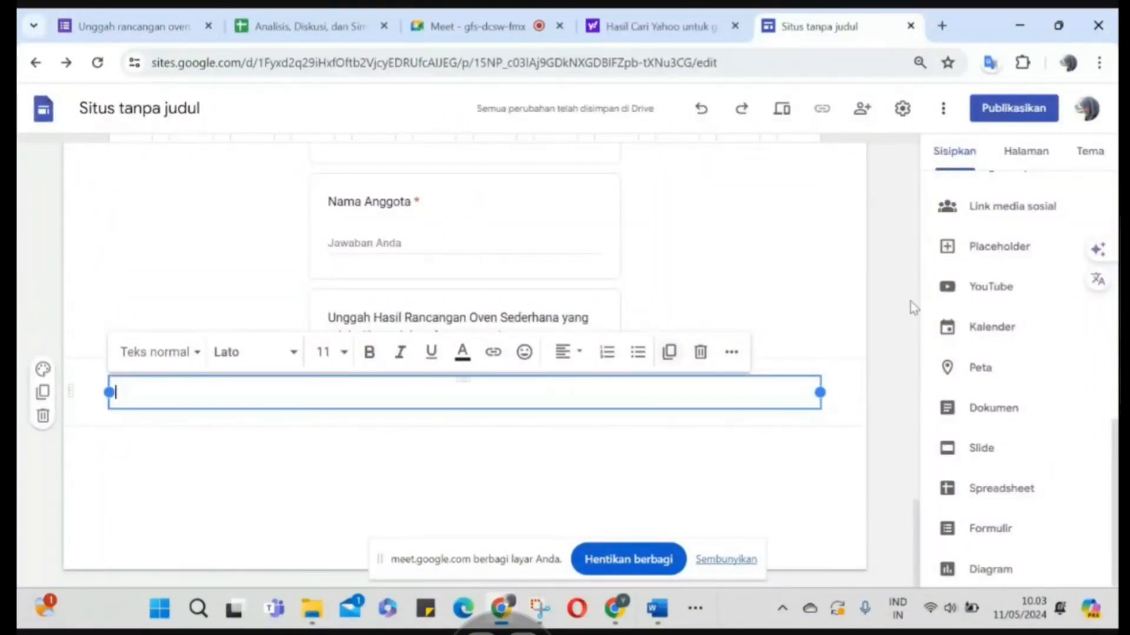
scroll(1046, 300, "up", 5)
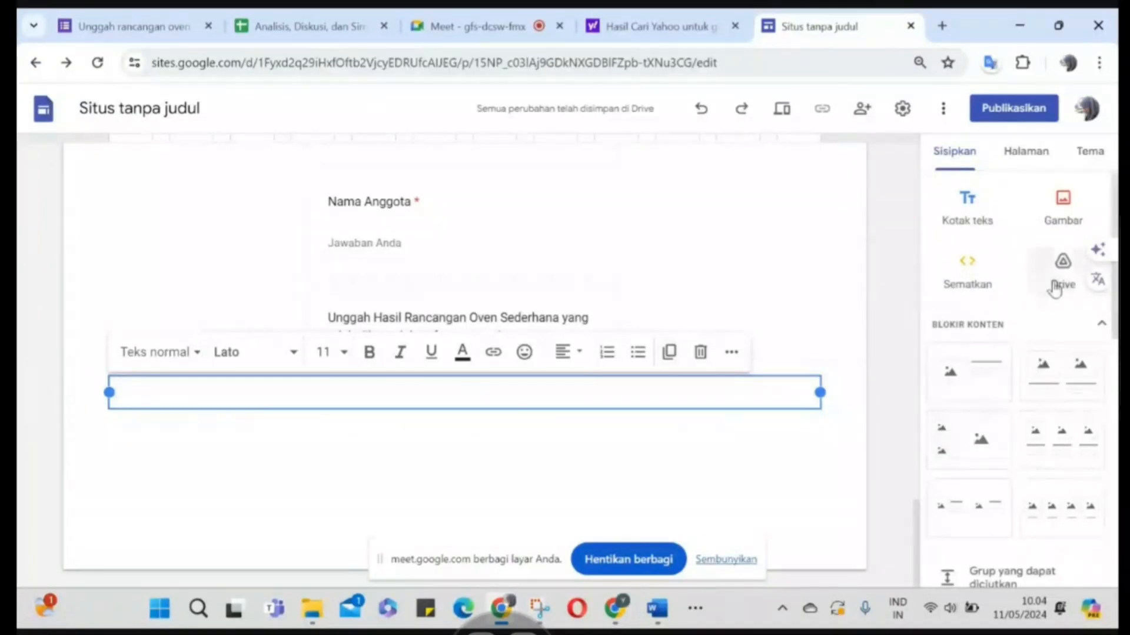
left_click(964, 284)
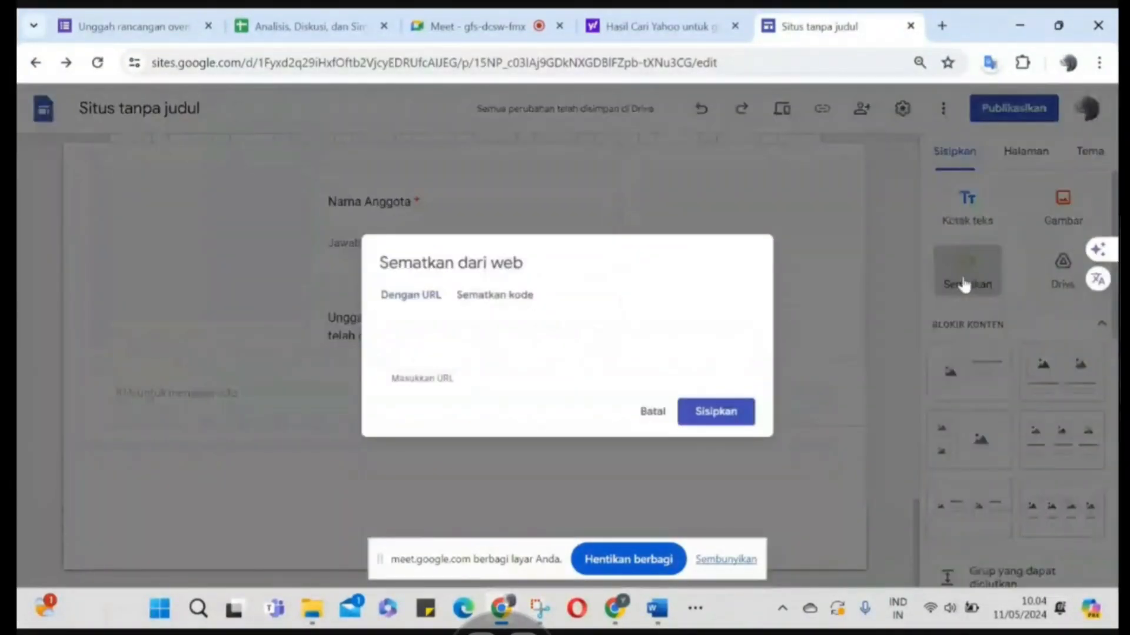
key("ctrl+v")
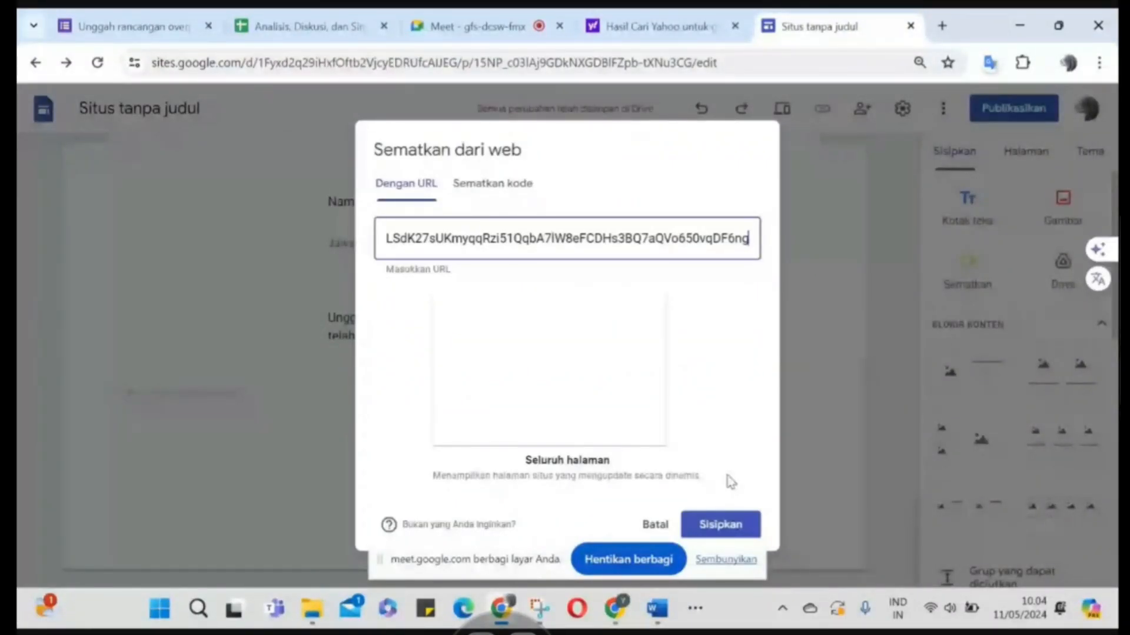
left_click(721, 529)
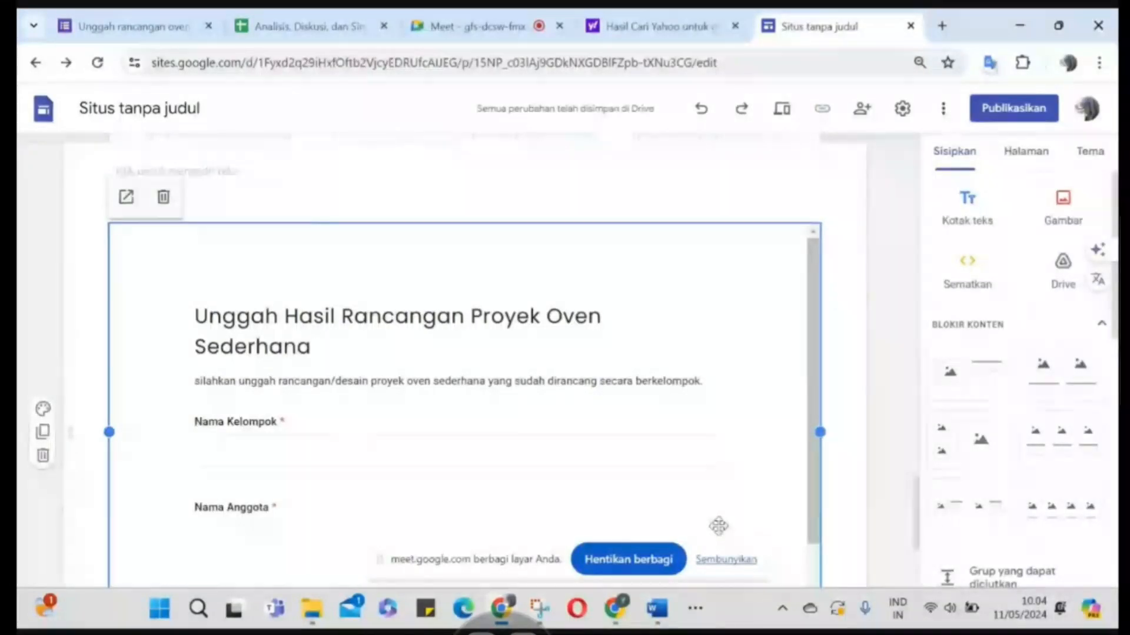
Compare the original embedded Google Form with the Formfacade version below it, including their file-upload questions and submit areas
scroll(652, 317, "down", 4)
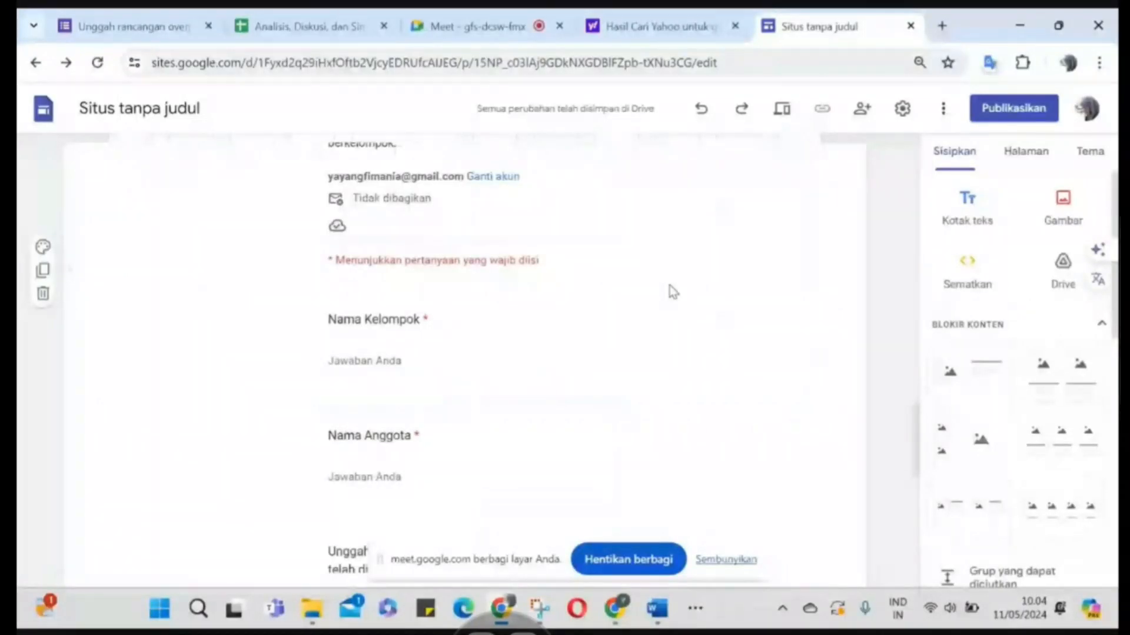
scroll(673, 291, "up", 3)
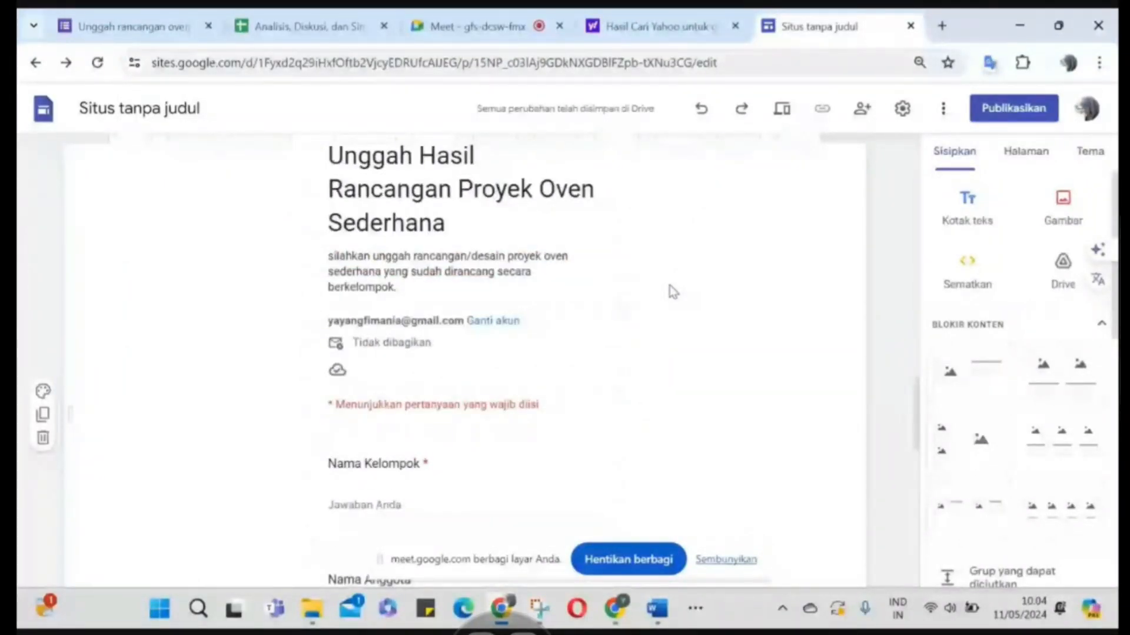
scroll(670, 291, "down", 3)
scroll(670, 291, "up", 6)
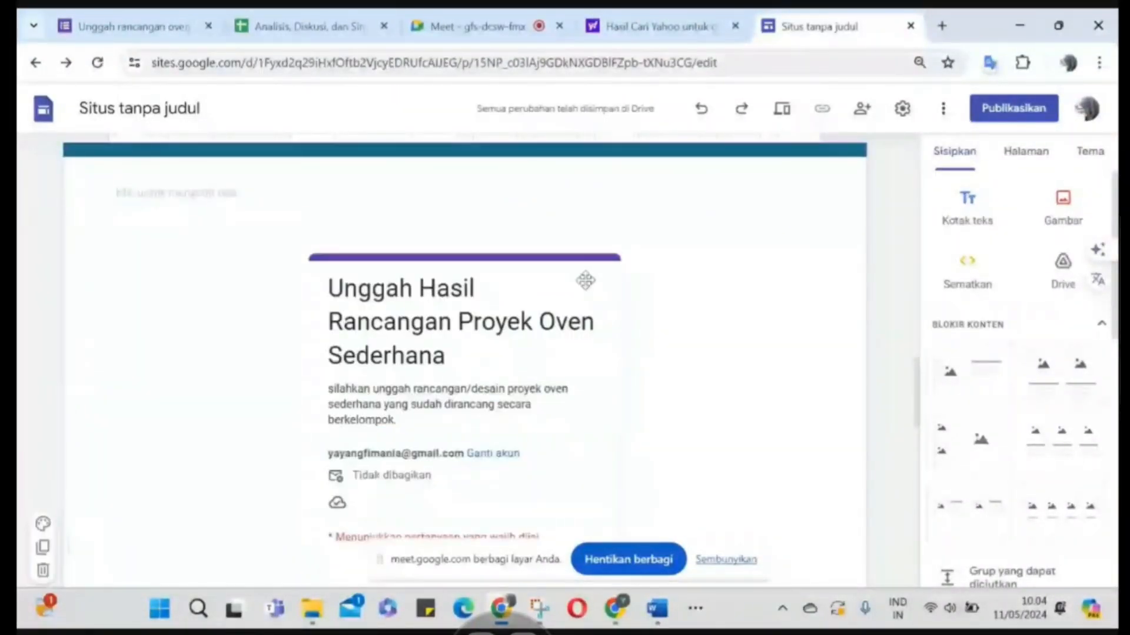
scroll(469, 285, "down", 1)
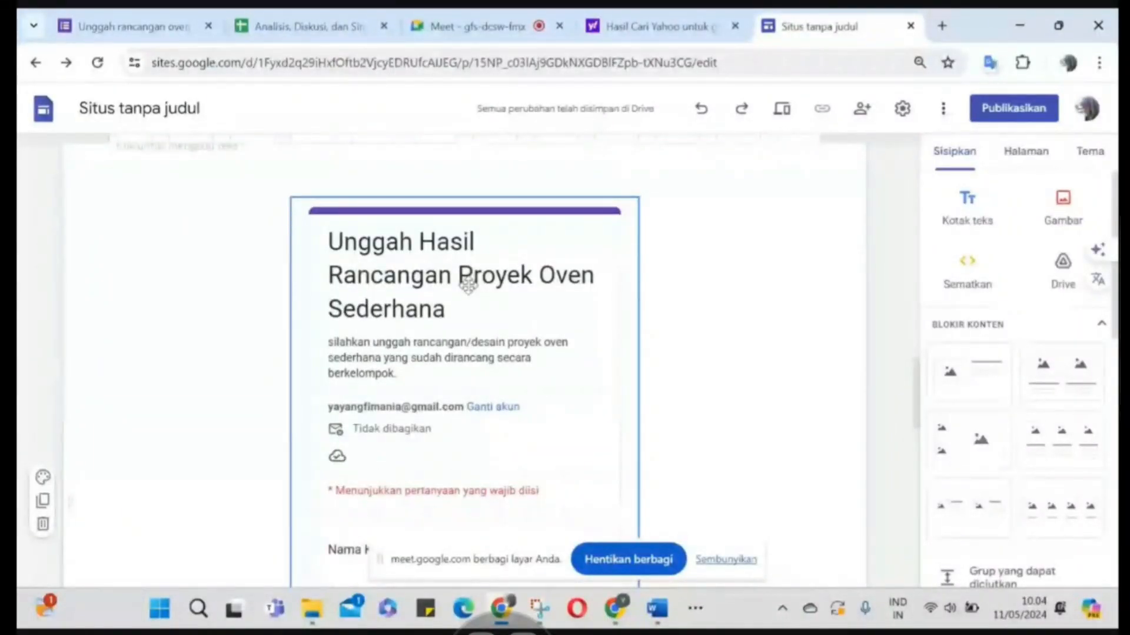
scroll(468, 285, "down", 3)
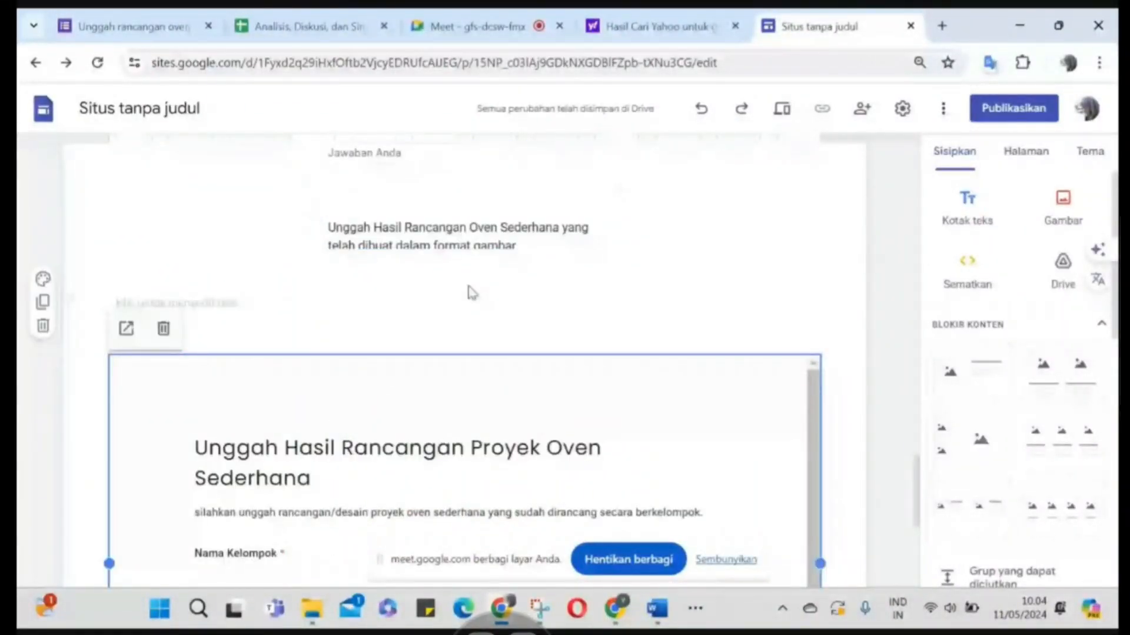
scroll(471, 288, "down", 5)
scroll(520, 283, "up", 7)
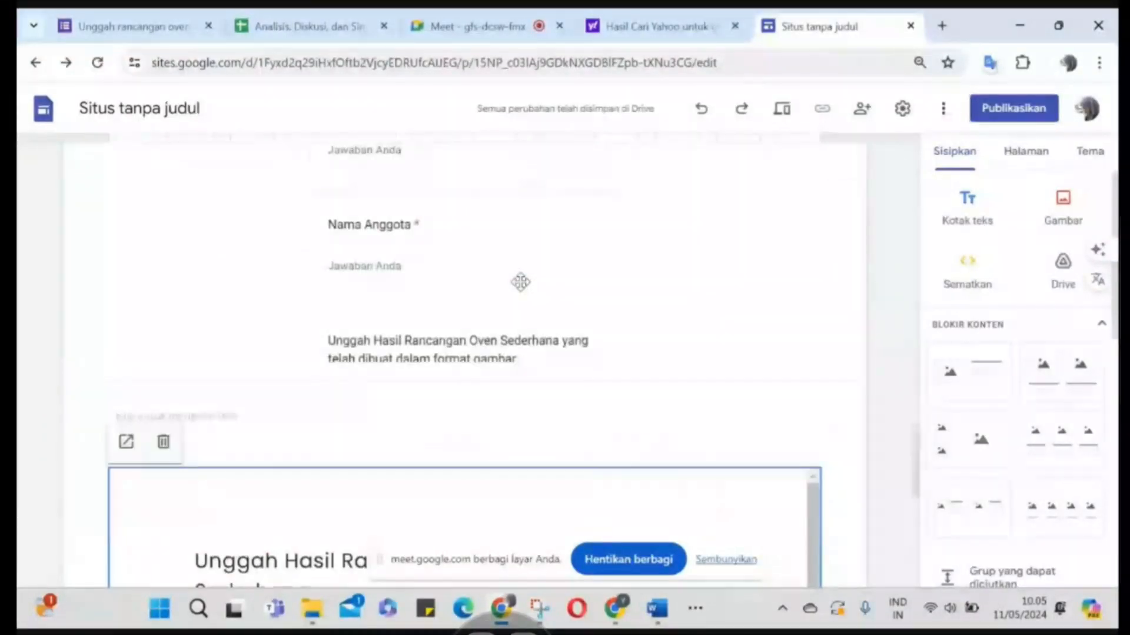
scroll(520, 283, "down", 6)
scroll(520, 283, "down", 4)
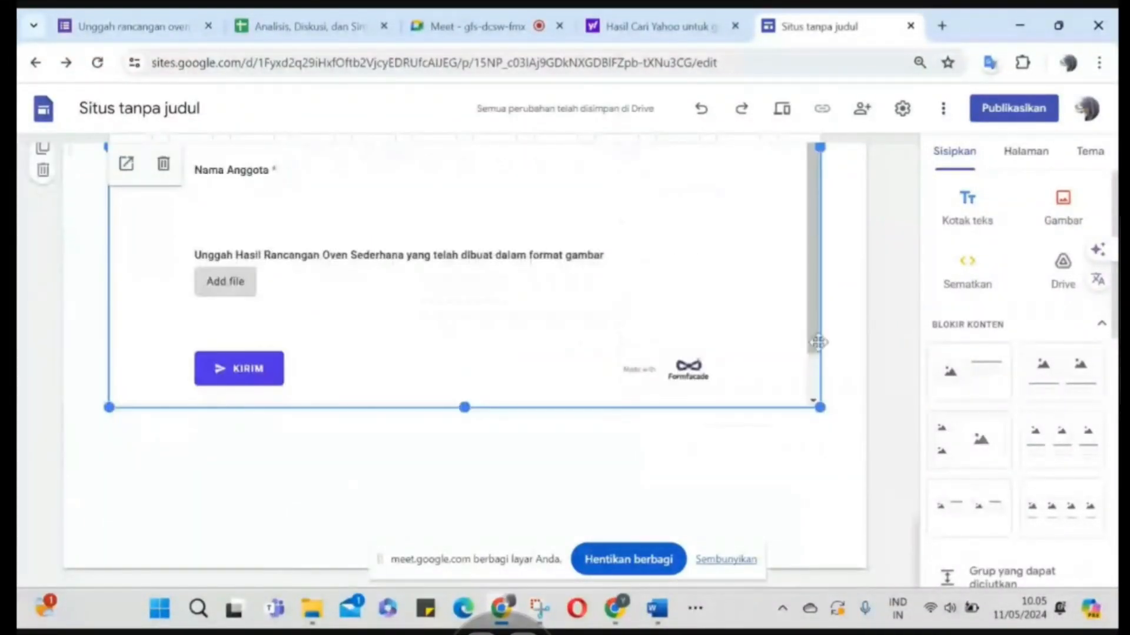
left_click(860, 399)
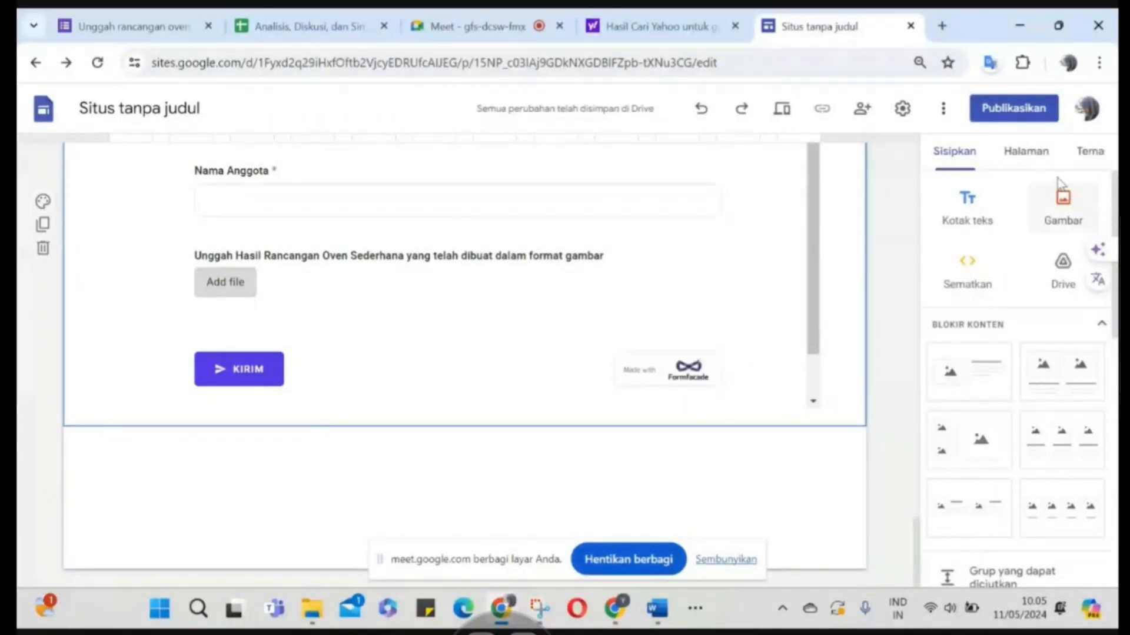
Copy the section with the Sebelumnya and Selanjutnya arrow images from the Ayo mencari tahu page to the end of Merancang Proyek
left_click(1028, 157)
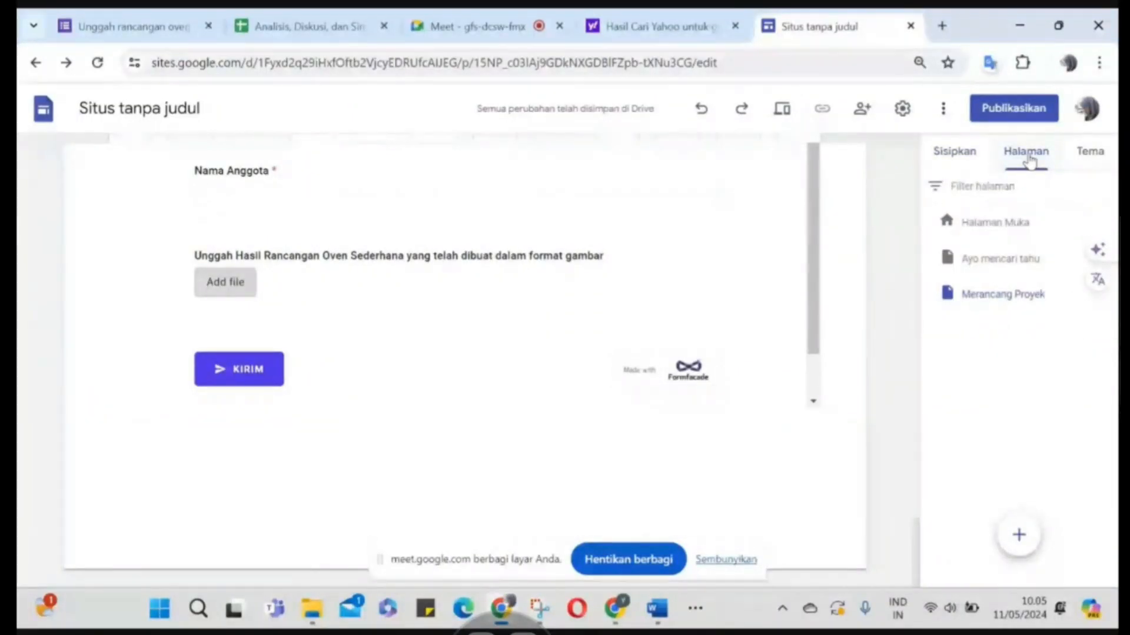
left_click(829, 413)
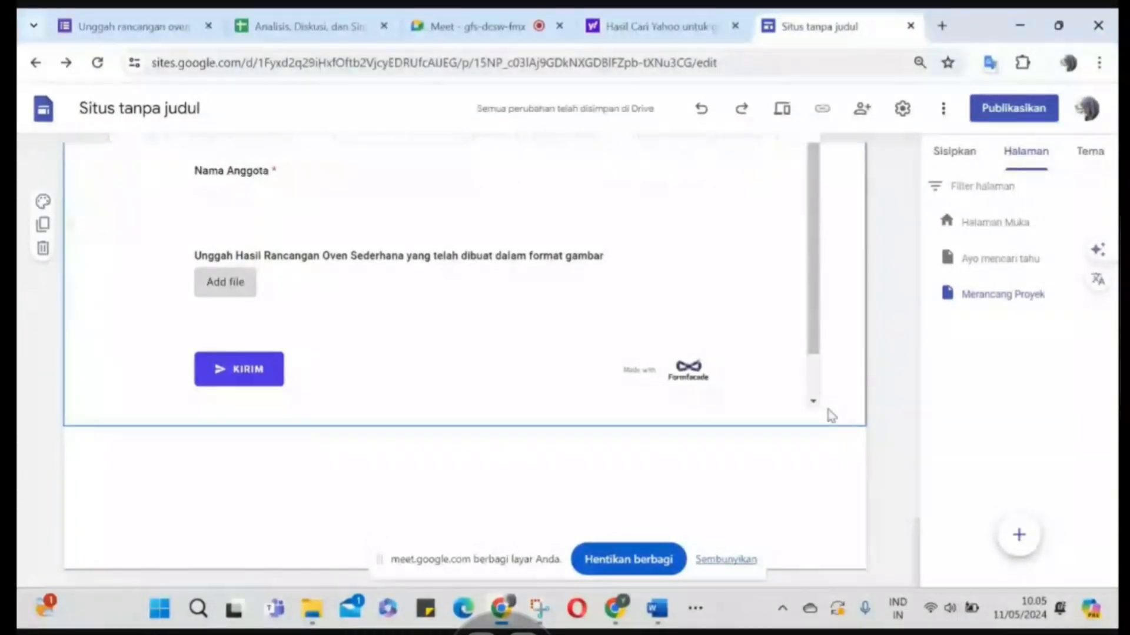
left_click(994, 265)
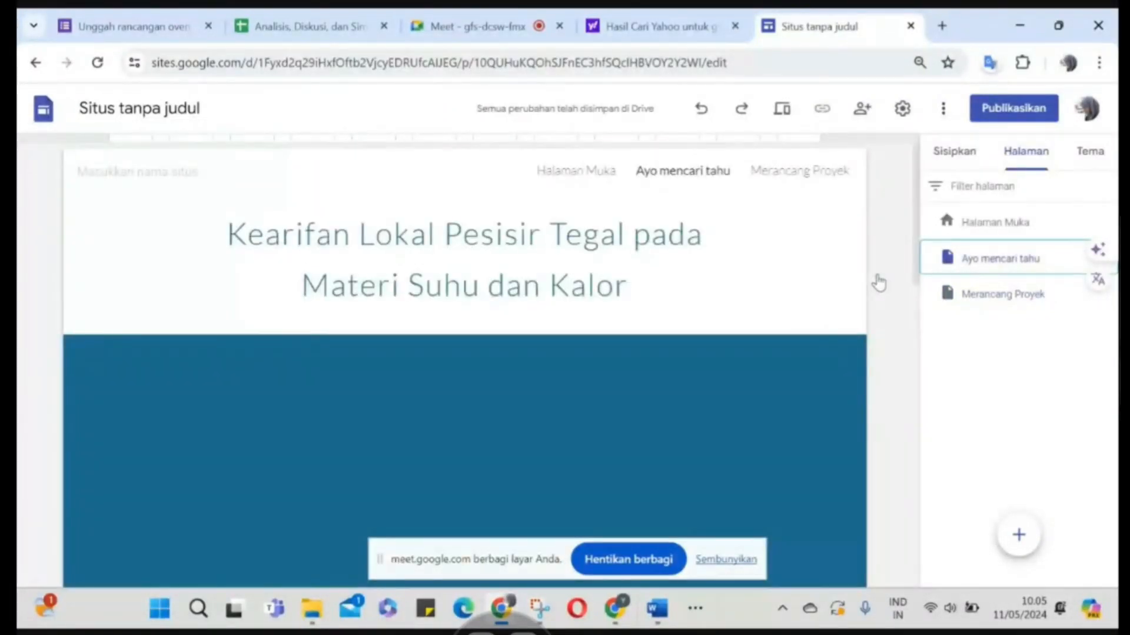
scroll(665, 309, "down", 1)
scroll(643, 322, "down", 15)
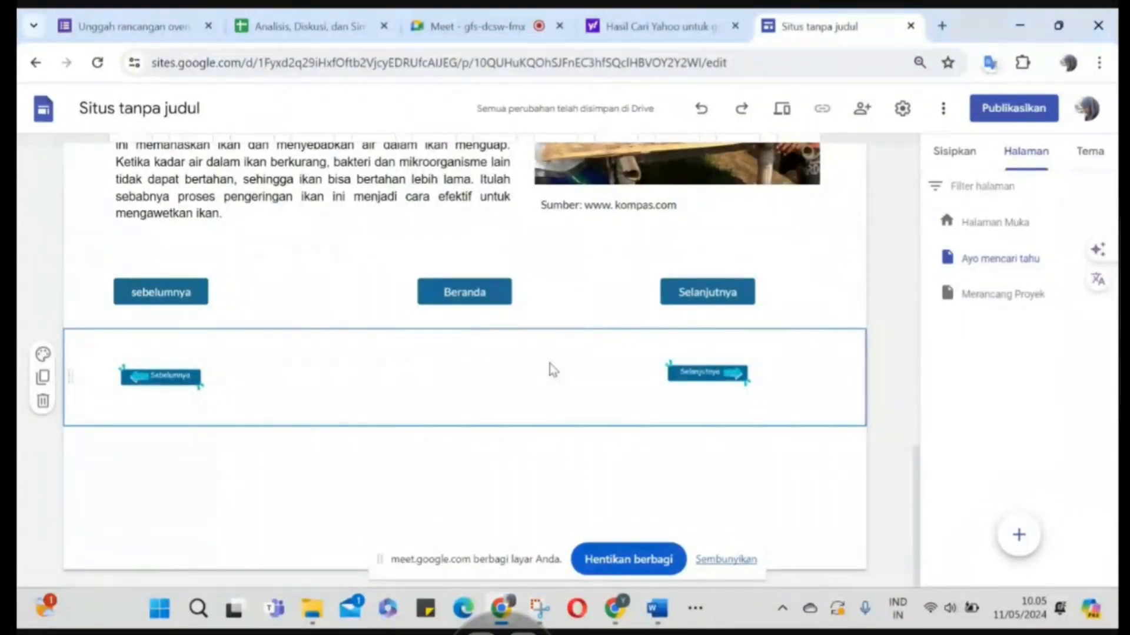
right_click(284, 373)
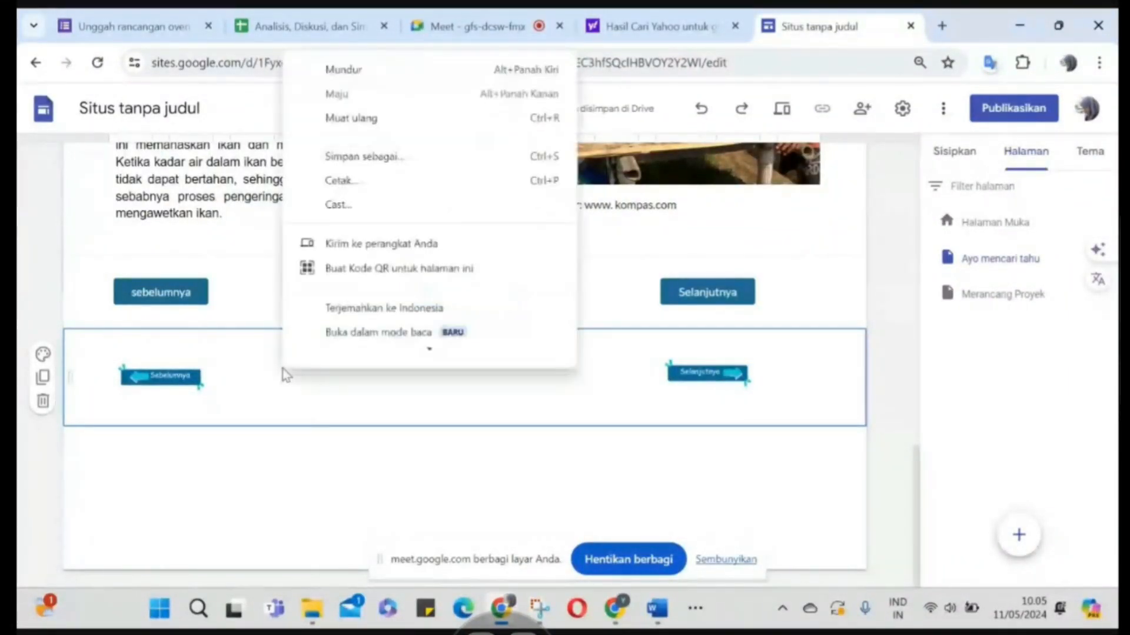
left_click(283, 369)
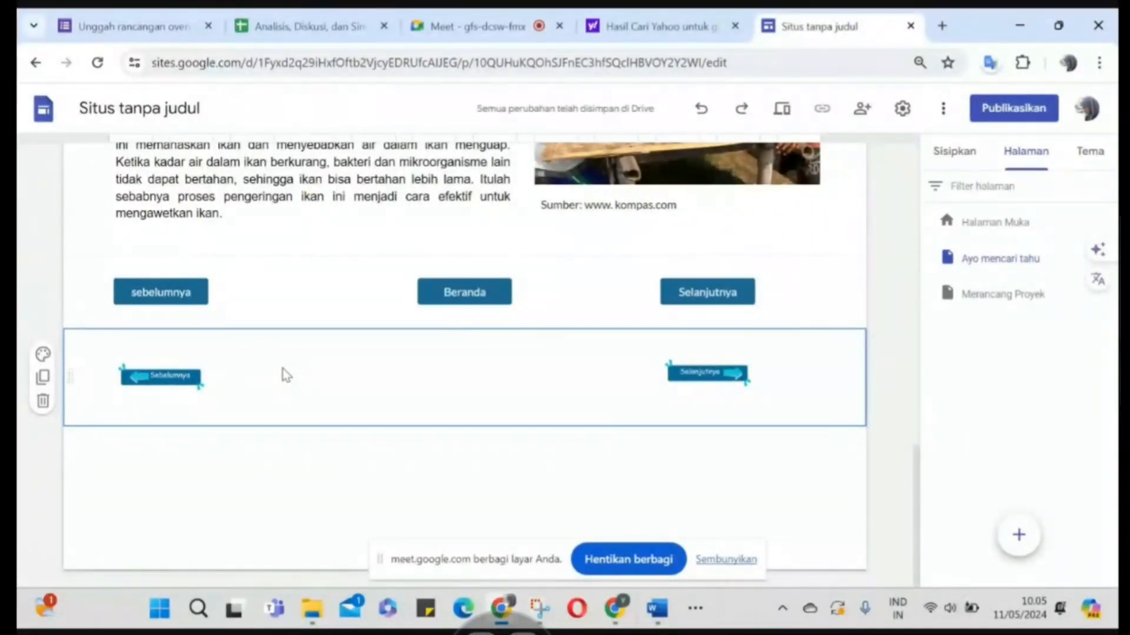
left_click(983, 302)
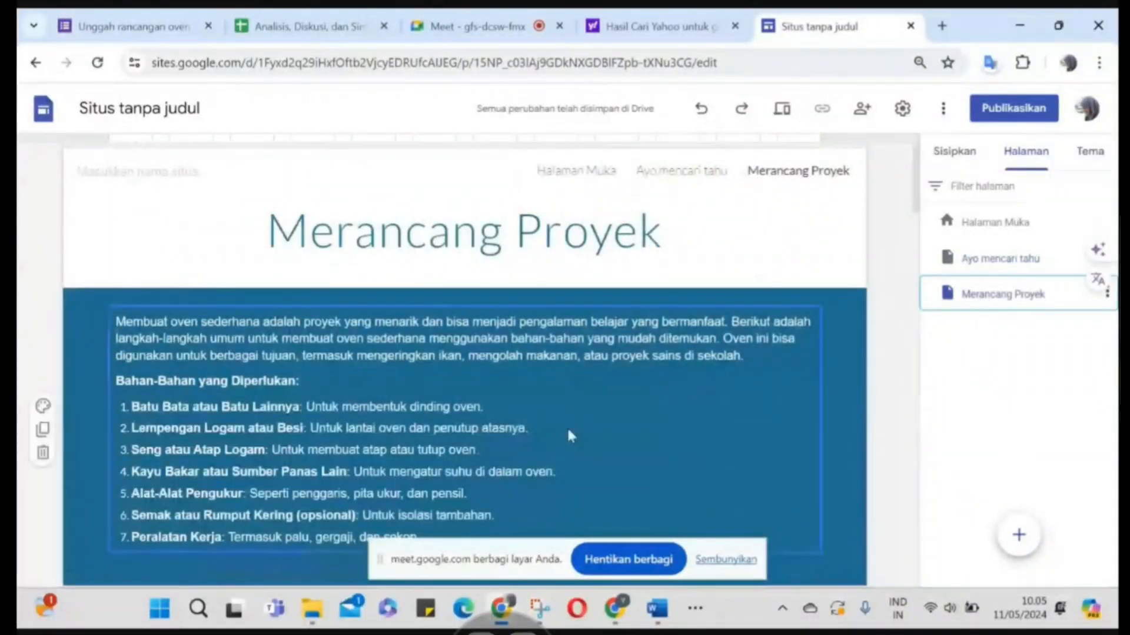
scroll(579, 423, "down", 4)
scroll(547, 372, "down", 10)
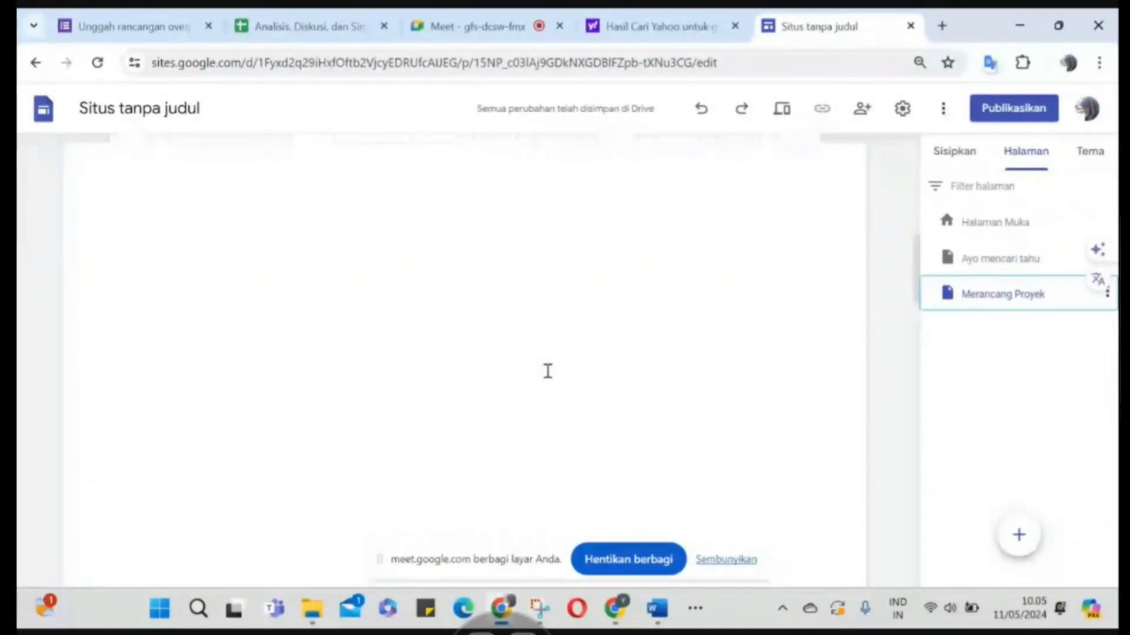
scroll(530, 359, "down", 10)
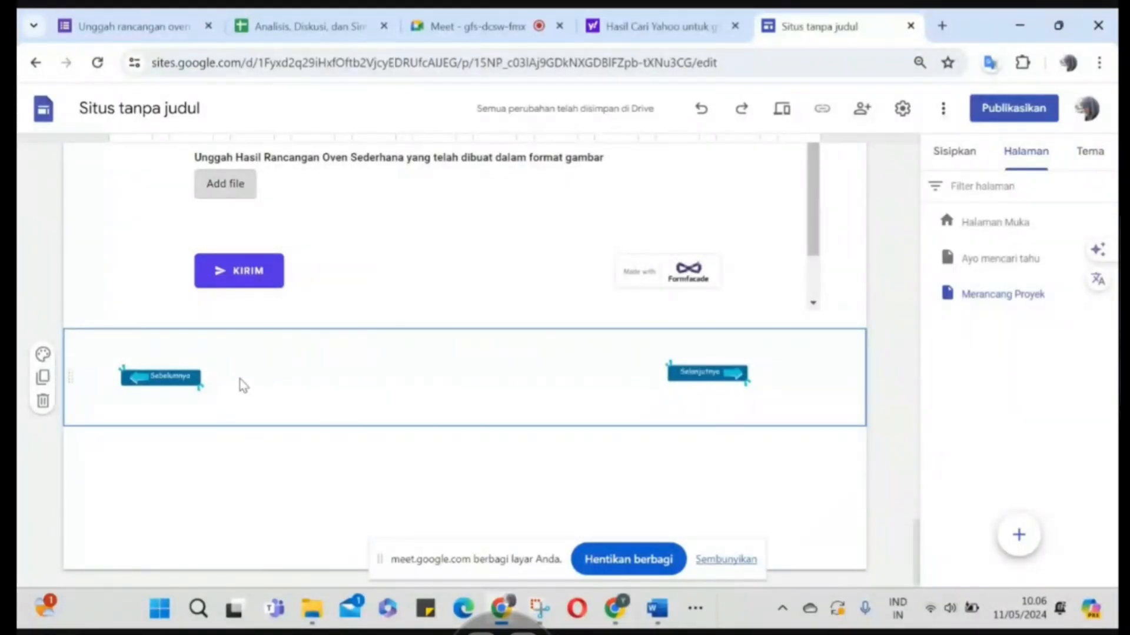
Link the Sebelumnya arrow image on Merancang Proyek to the Ayo mencari tahu page and check the Selanjutnya image's link
left_click(161, 376)
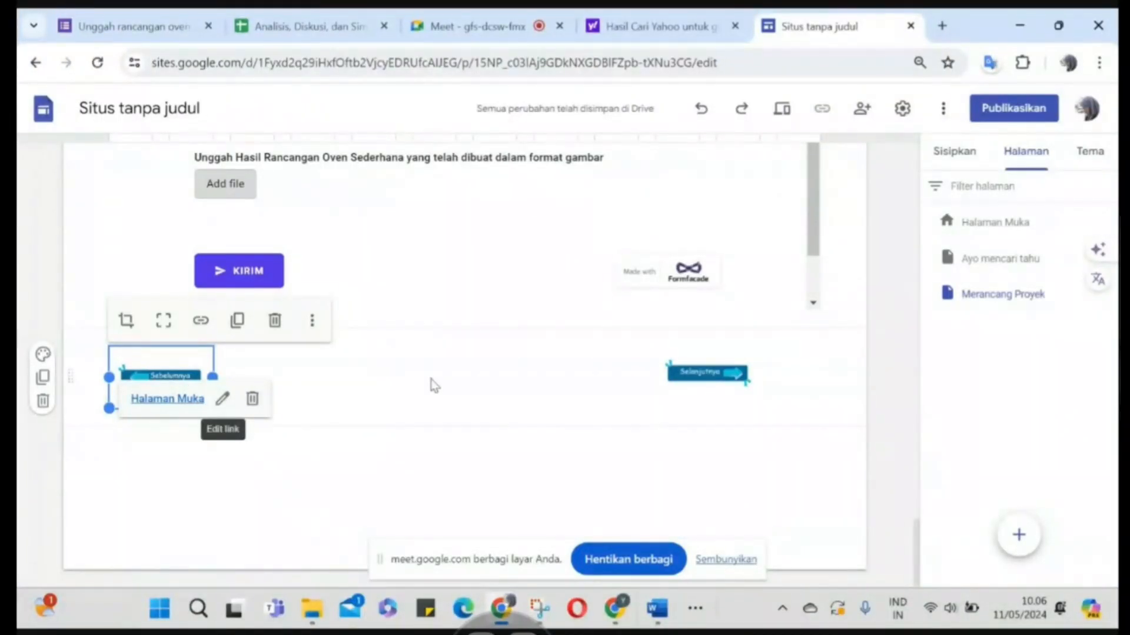
left_click(223, 400)
left_click(290, 328)
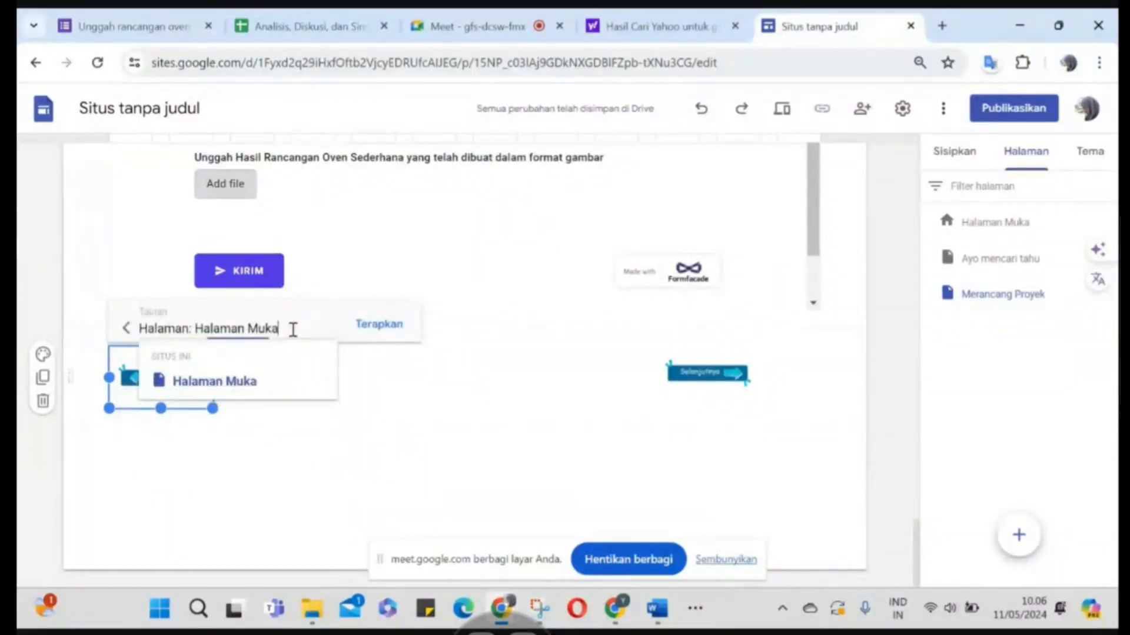
left_click_drag(290, 328, 127, 328)
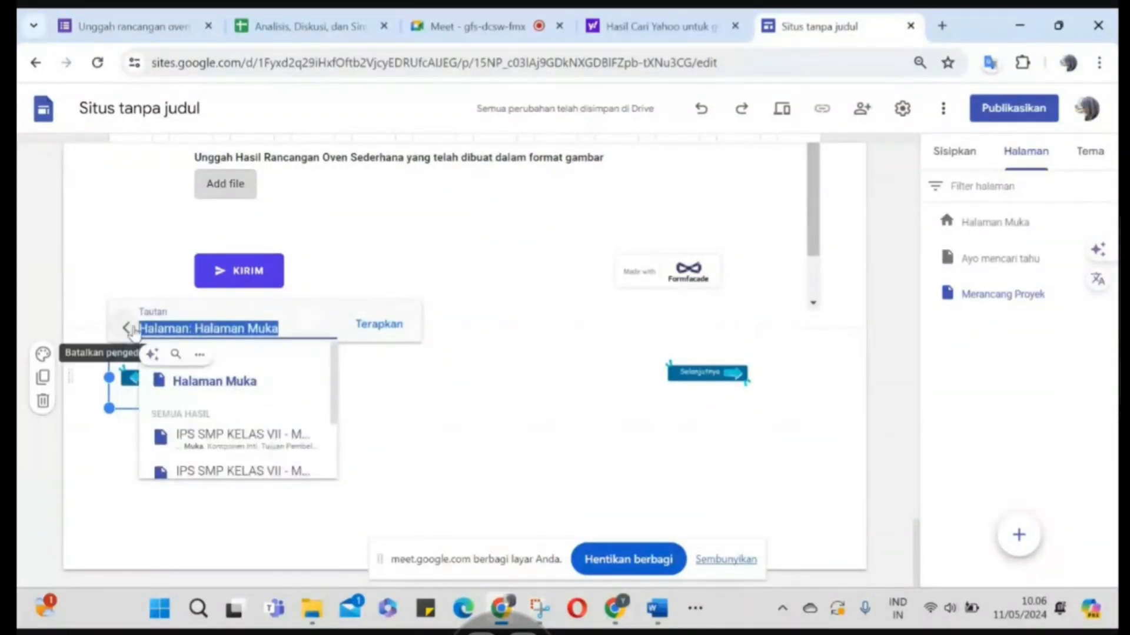
key("BackSpace")
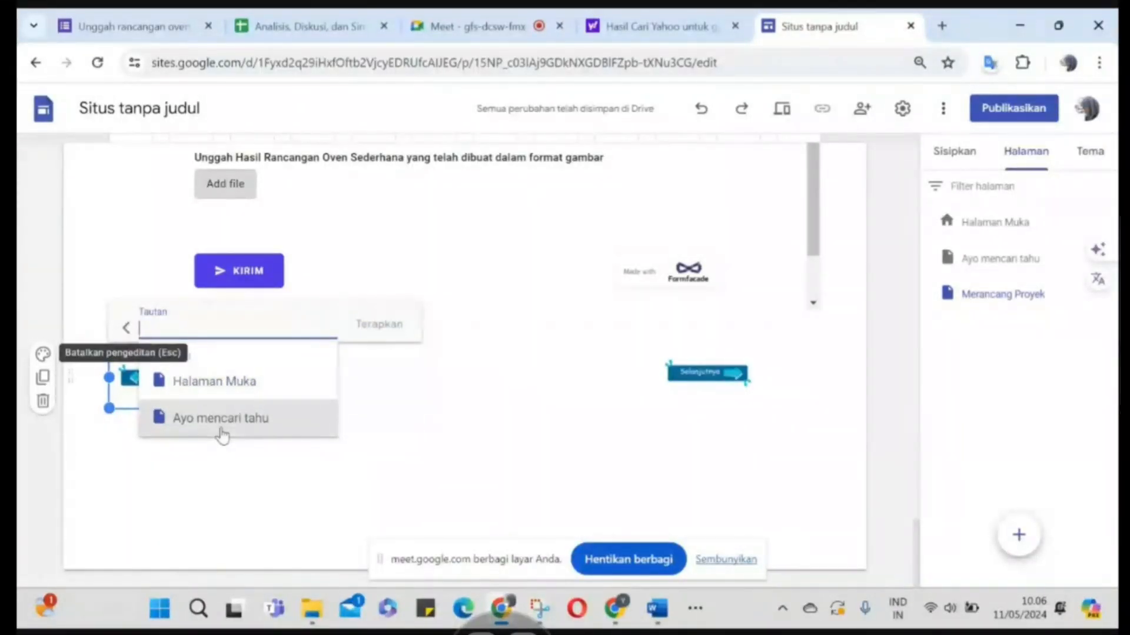
left_click(221, 434)
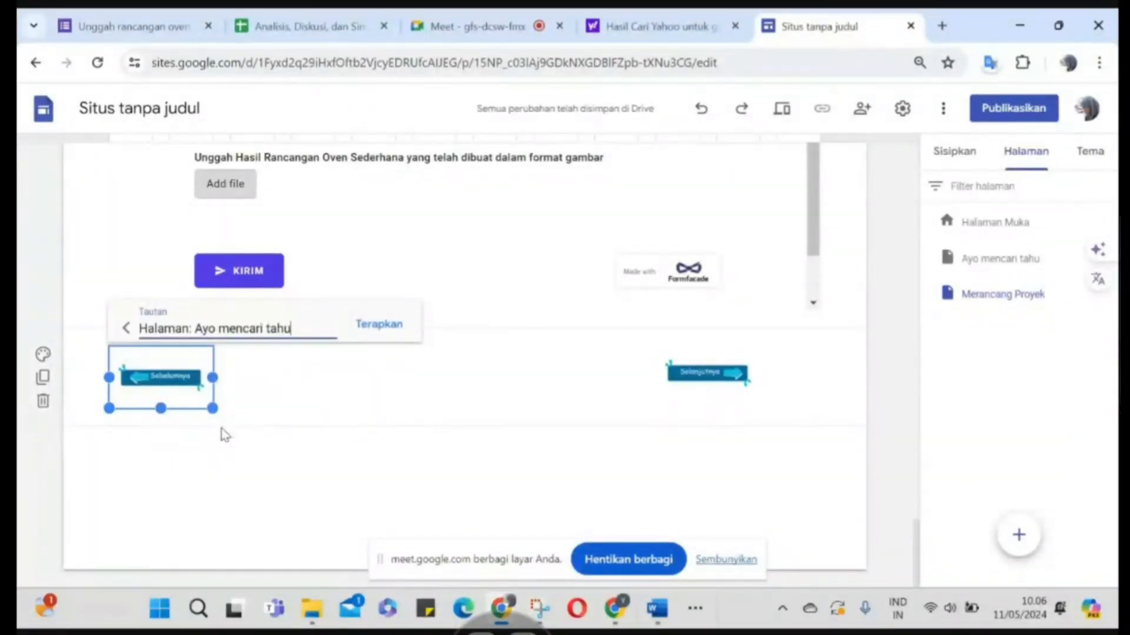
left_click(381, 325)
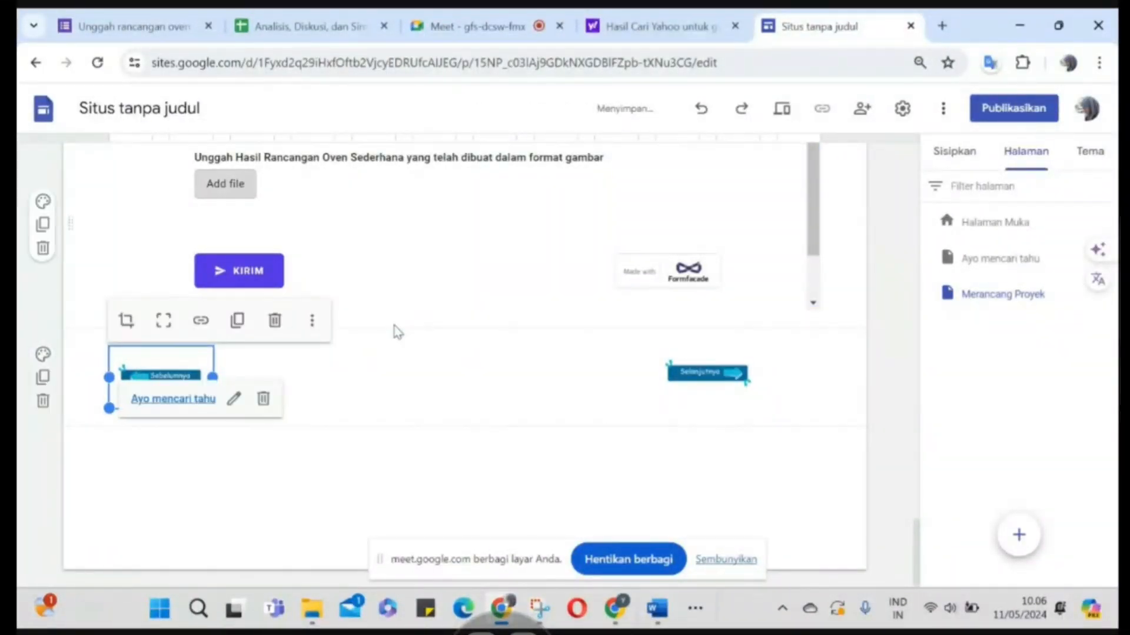
left_click(725, 393)
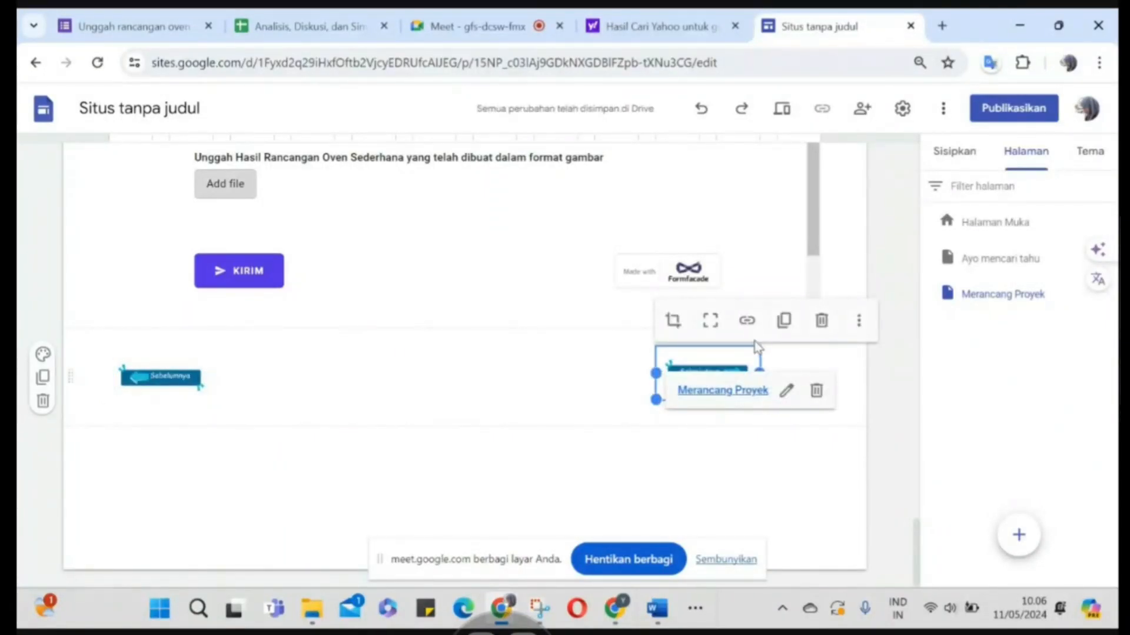
left_click(696, 492)
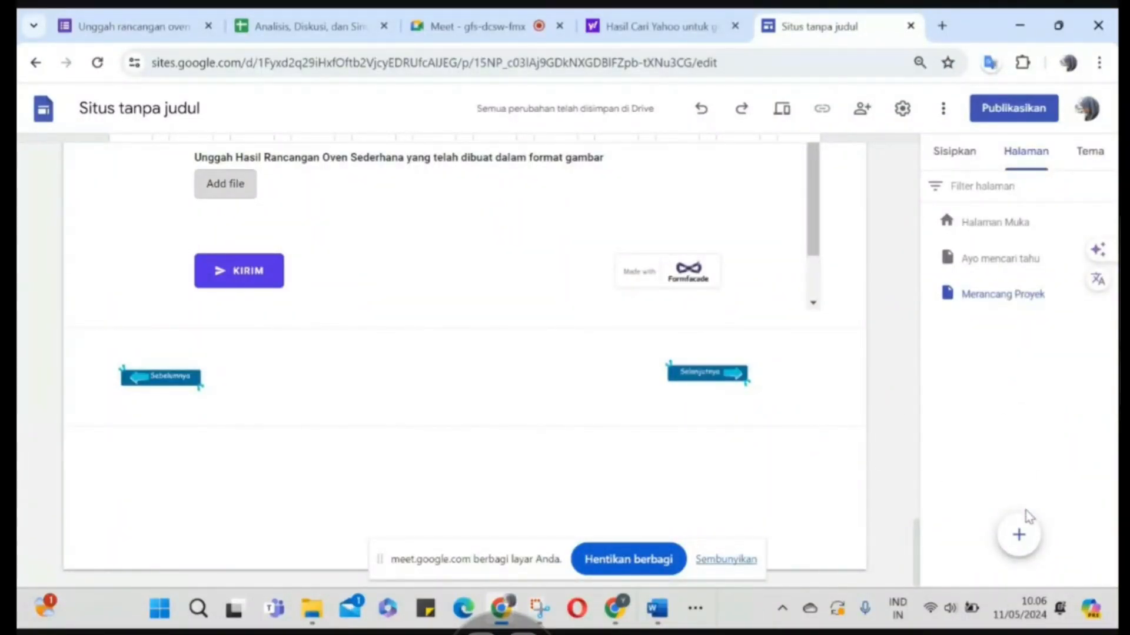
Add a new page named "Uji coba" to the site
left_click(1020, 536)
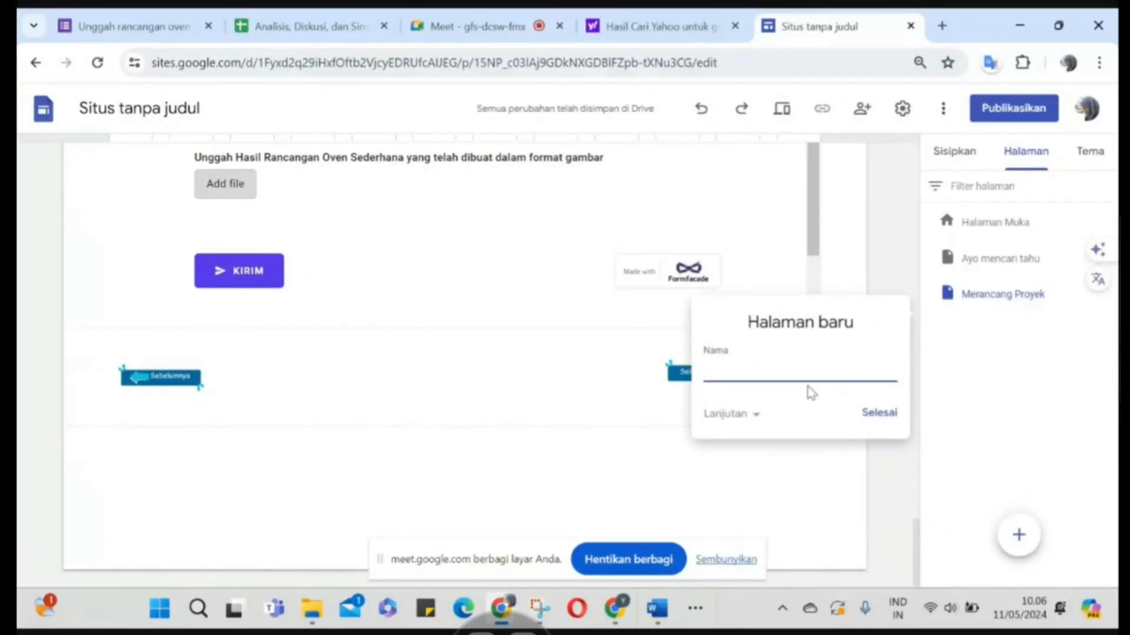
type("Uji coba")
left_click(896, 415)
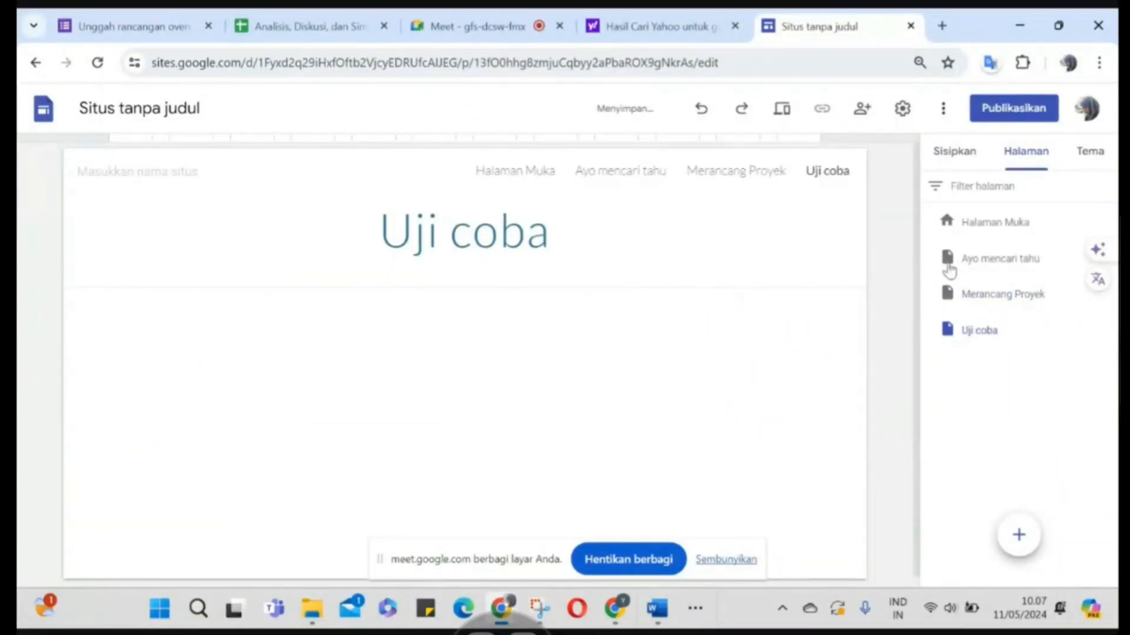
Link the Selanjutnya arrow image at the end of the Merancang Proyek page to the Uji coba page
left_click(969, 303)
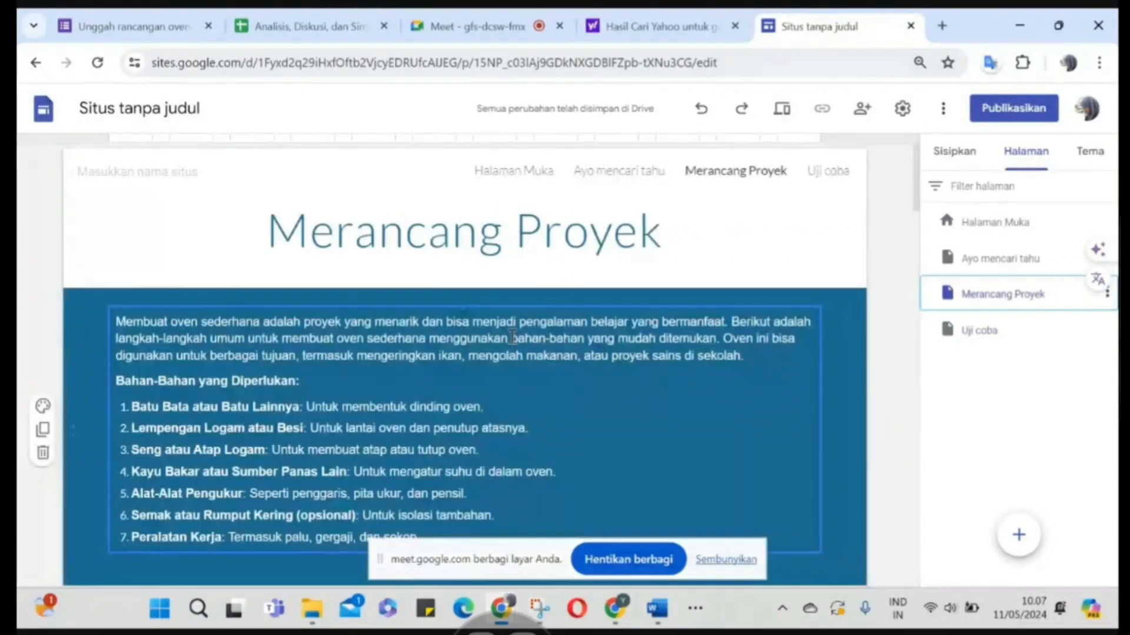
scroll(511, 338, "down", 3)
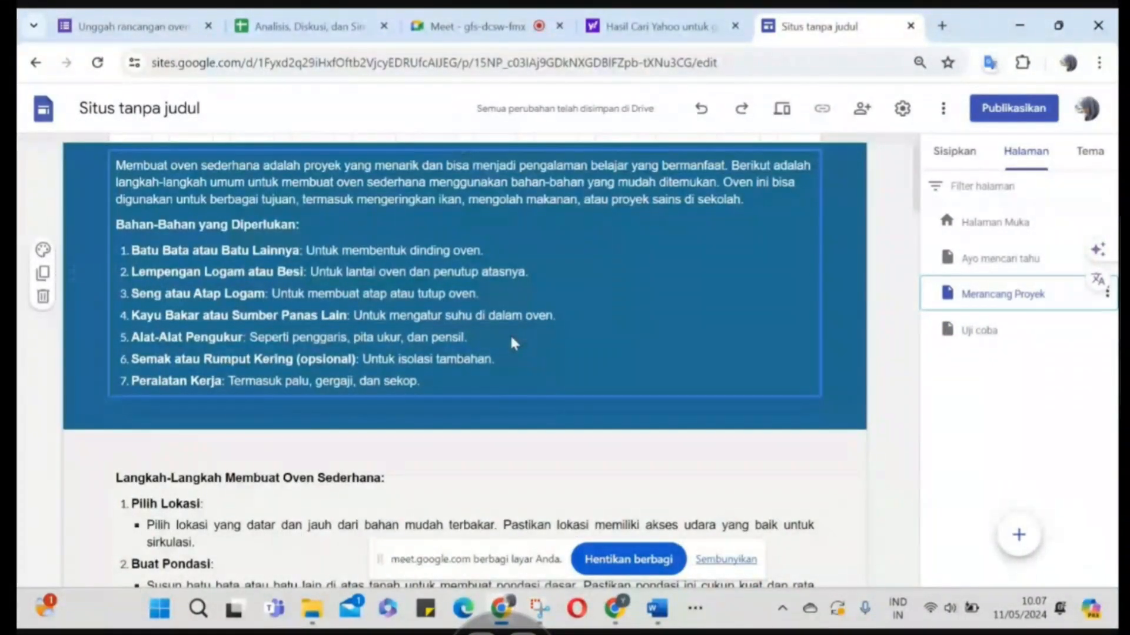
scroll(511, 340, "down", 10)
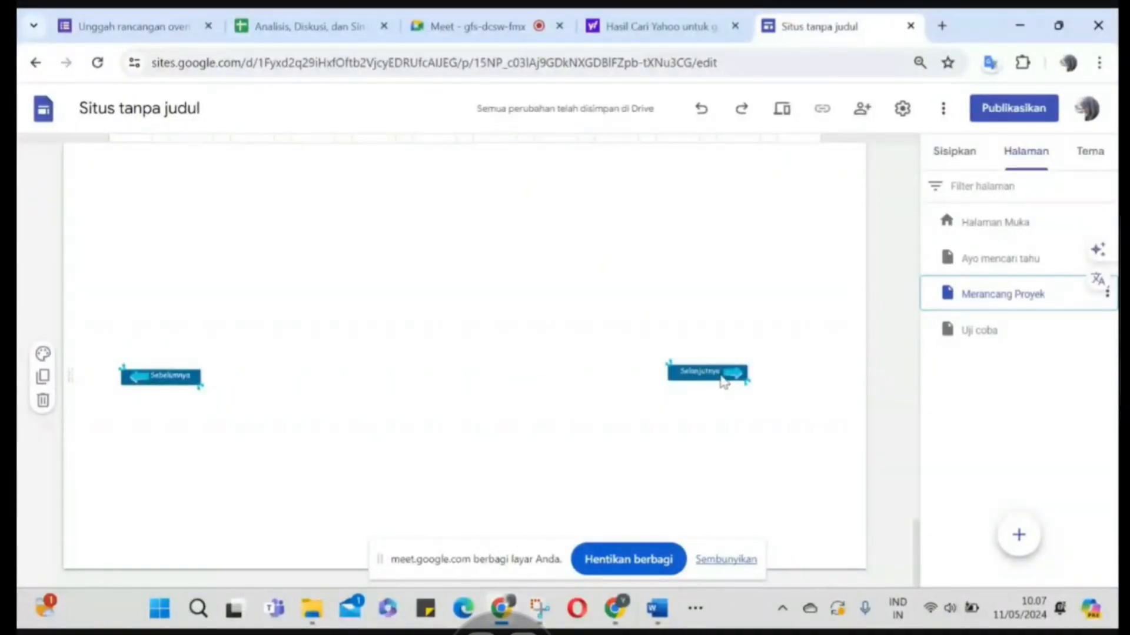
left_click(701, 372)
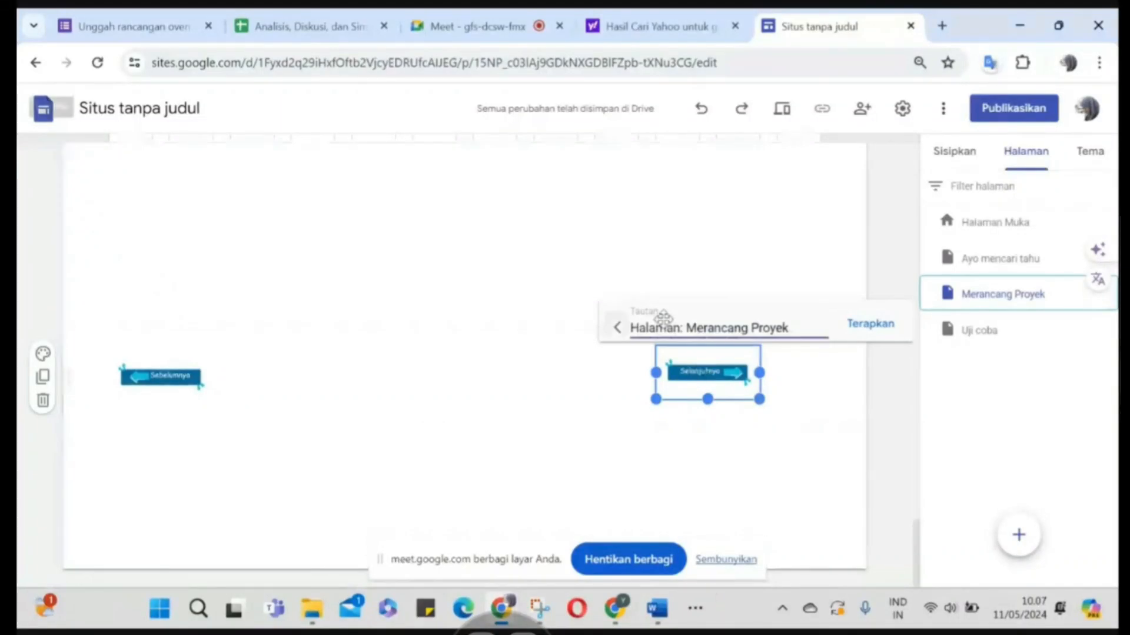
left_click(802, 327)
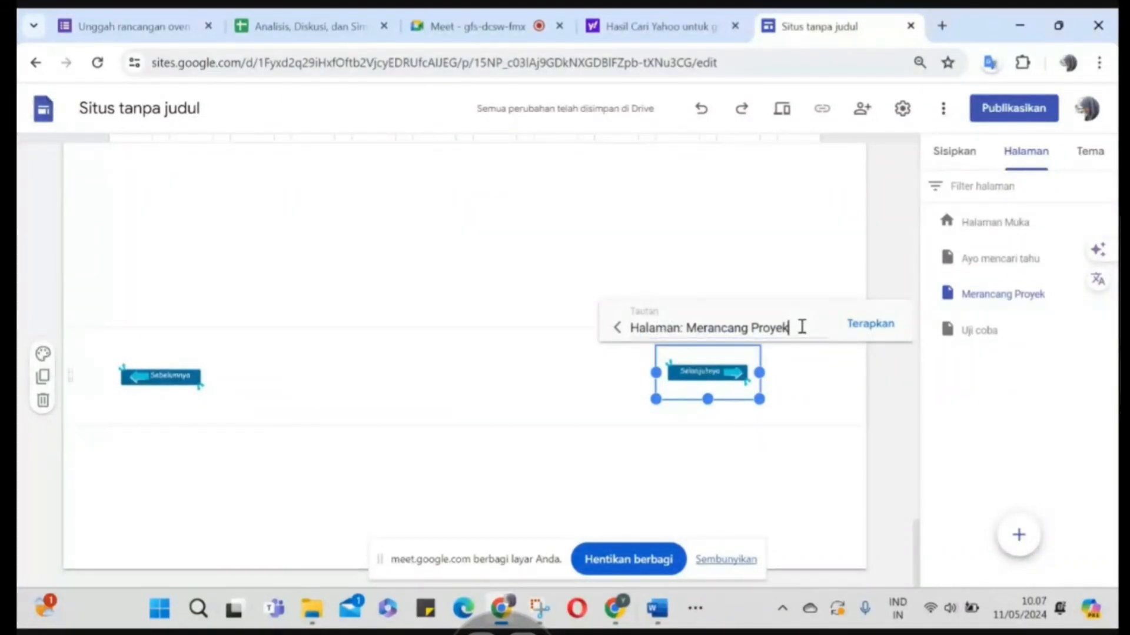
left_click_drag(801, 327, 688, 327)
type("Uji")
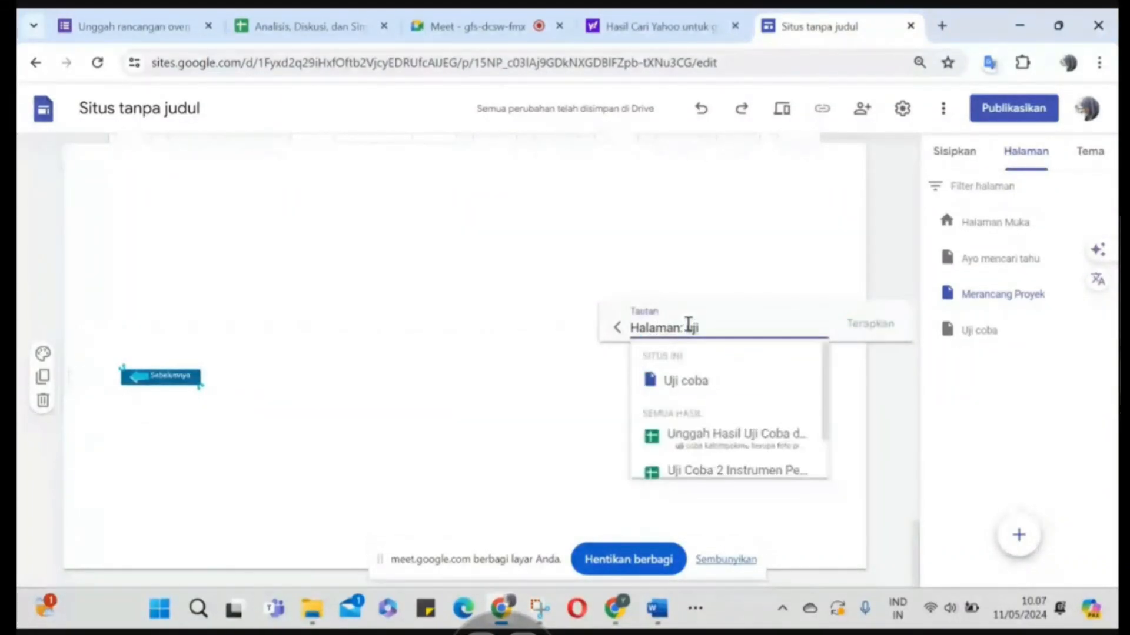
left_click(701, 381)
left_click(870, 326)
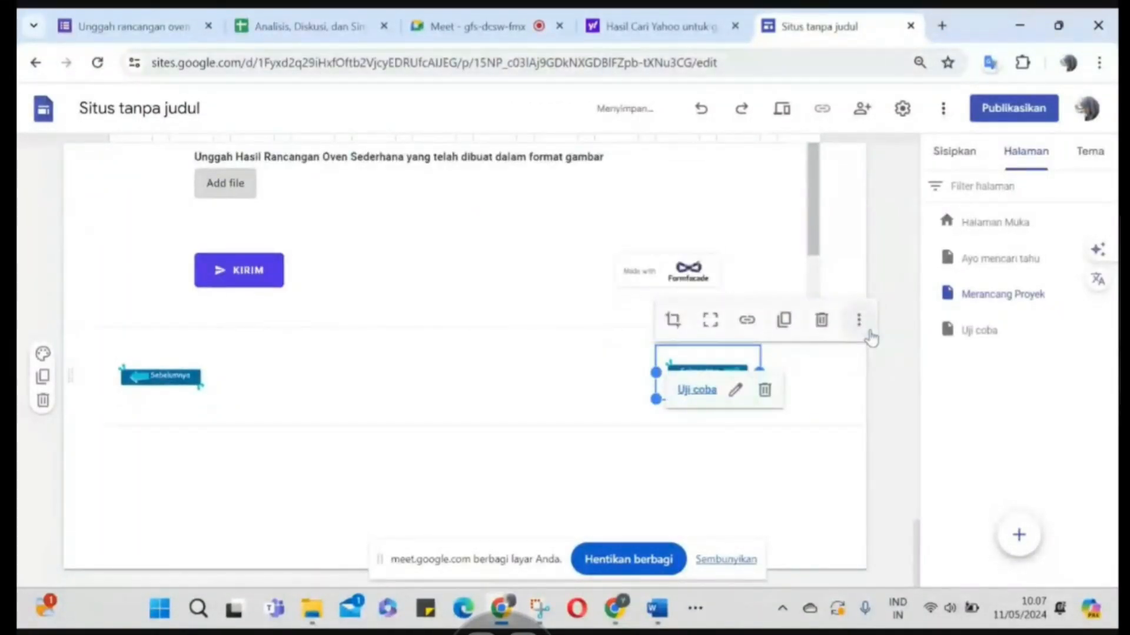
left_click(839, 462)
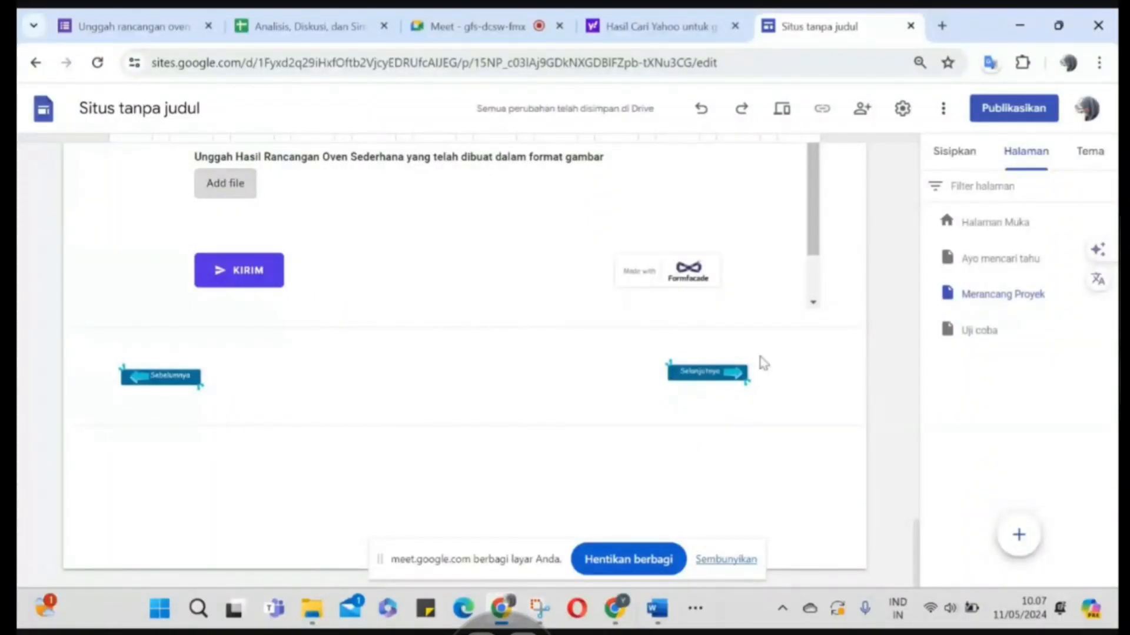
Review the Merancang Proyek page from its title through the embedded upload forms to the navigation arrows at the end
scroll(763, 363, "up", 20)
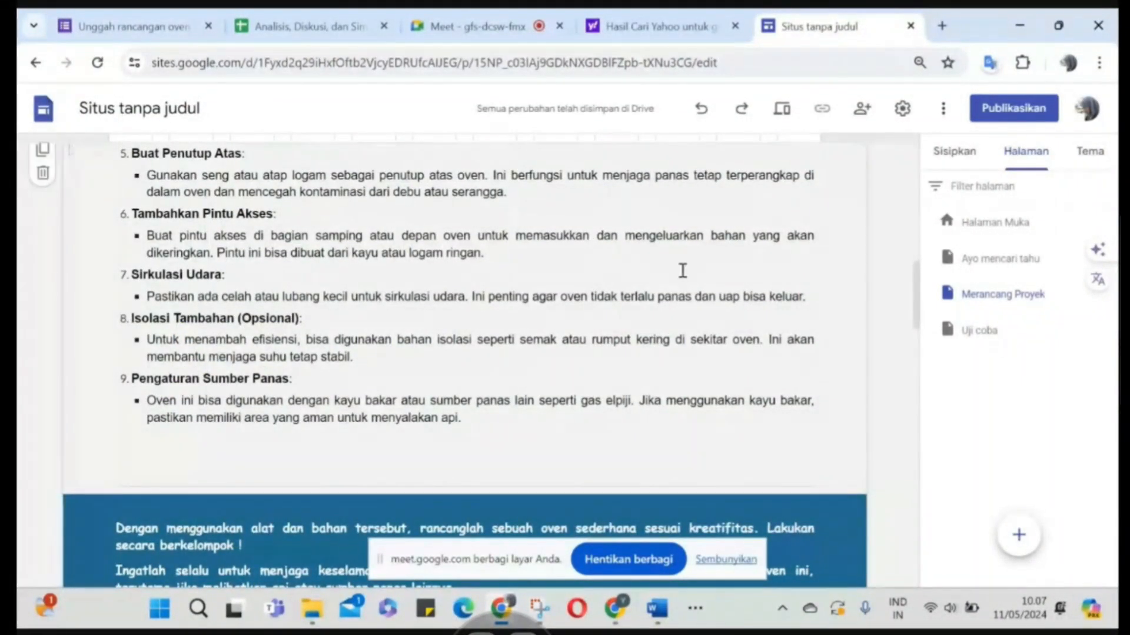
scroll(676, 271, "up", 10)
scroll(675, 270, "up", 5)
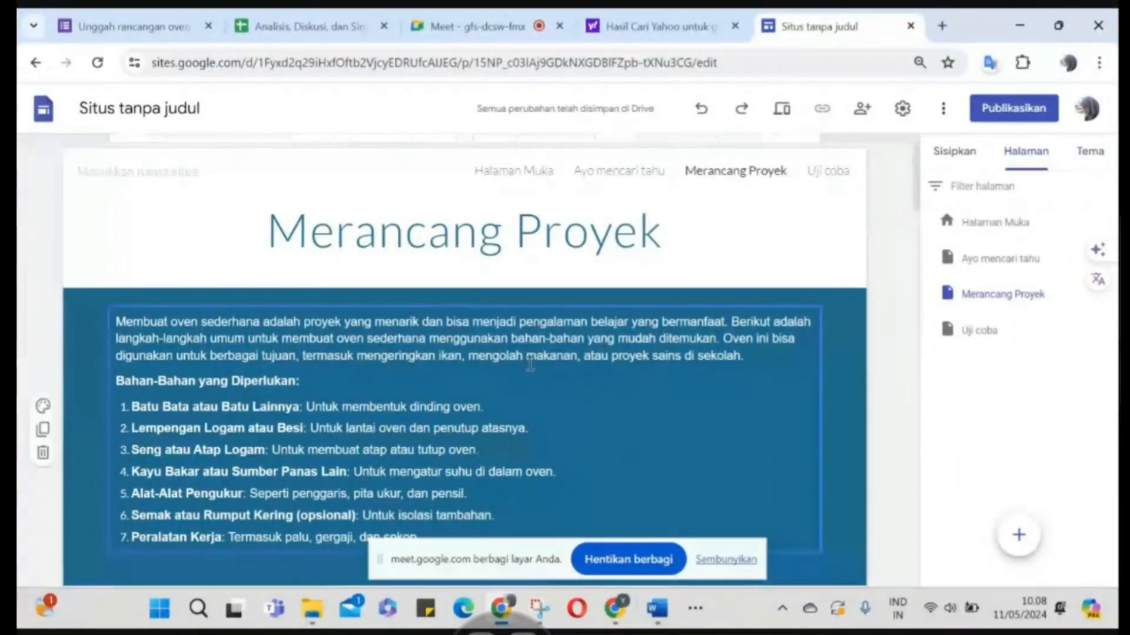
scroll(537, 341, "down", 10)
scroll(538, 342, "down", 10)
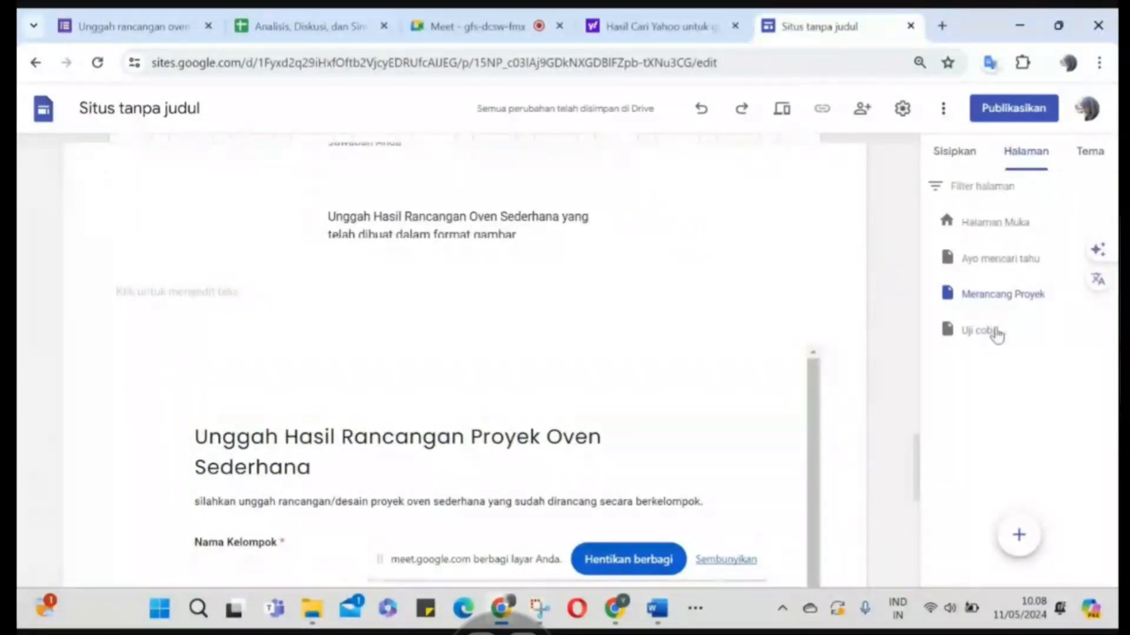
scroll(513, 212, "down", 5)
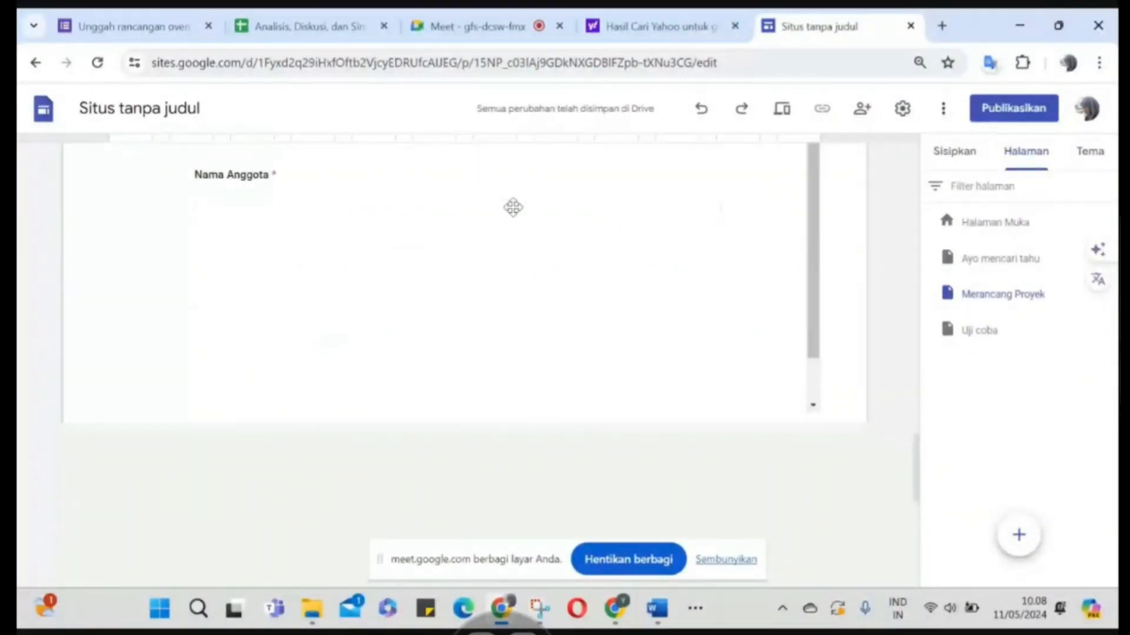
scroll(513, 207, "down", 3)
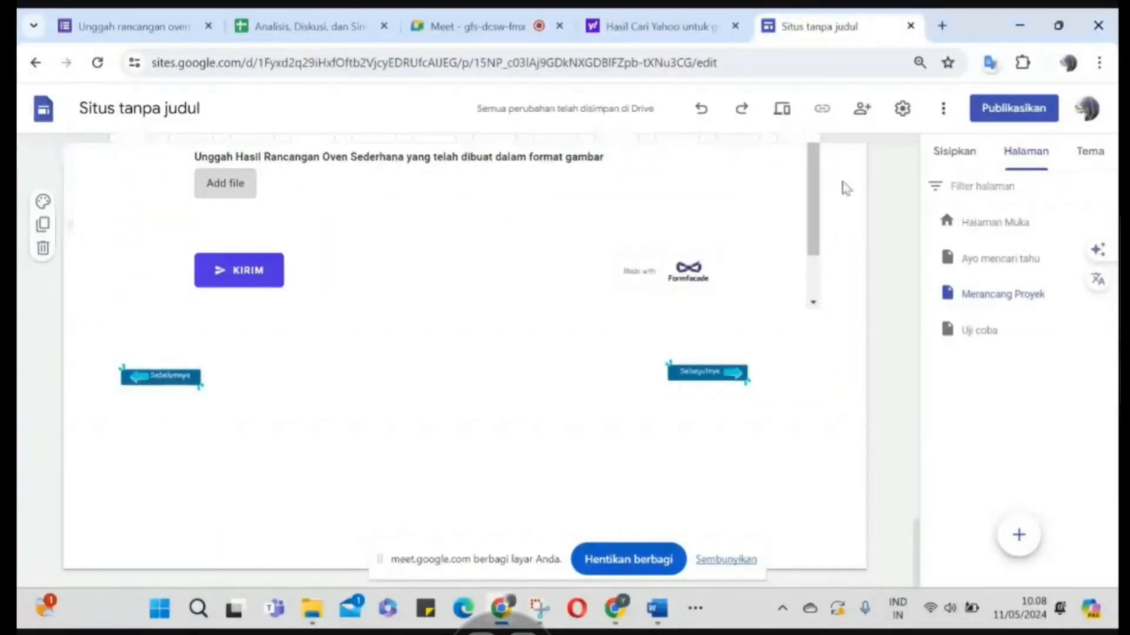
Publish the site under the web address "latihanlkpdpmunnes"
left_click(1012, 114)
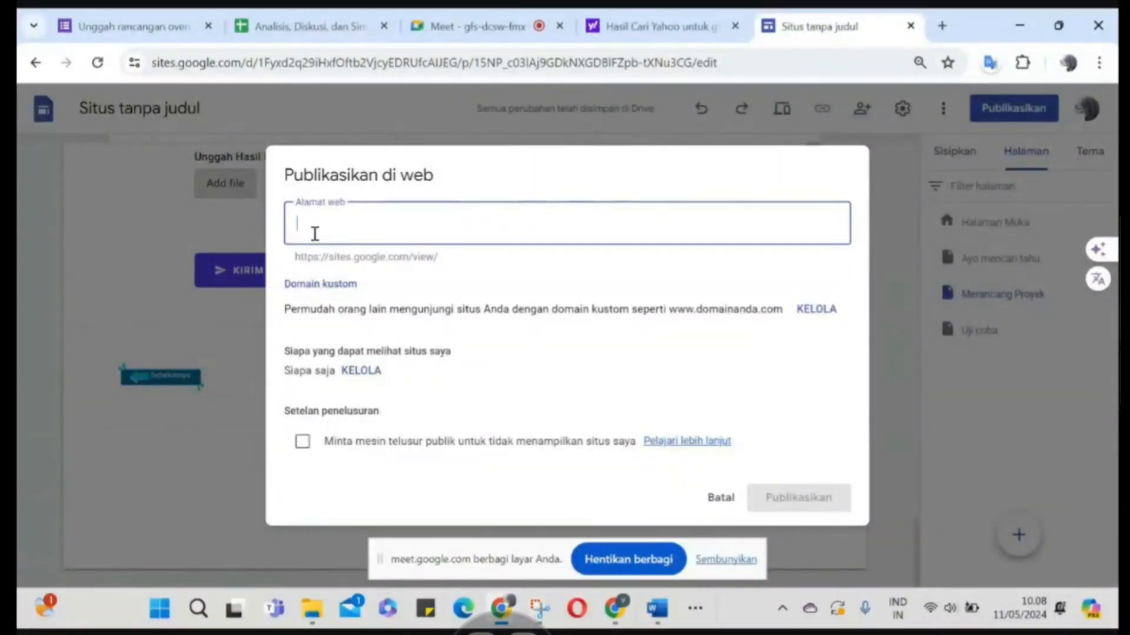
type("latihanlkpd")
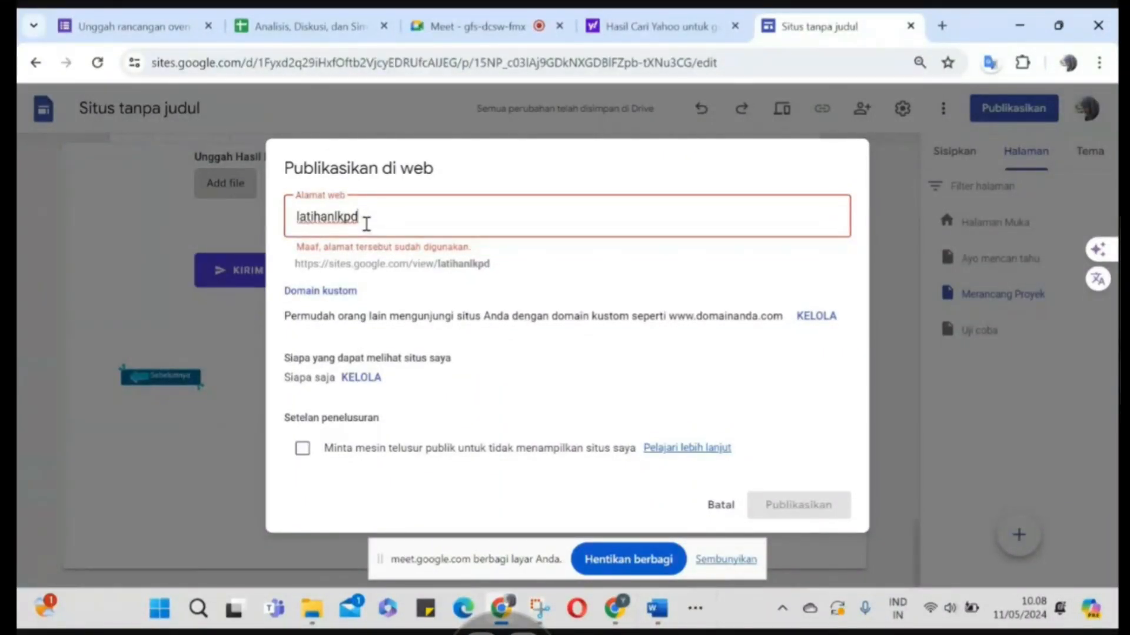
type("p")
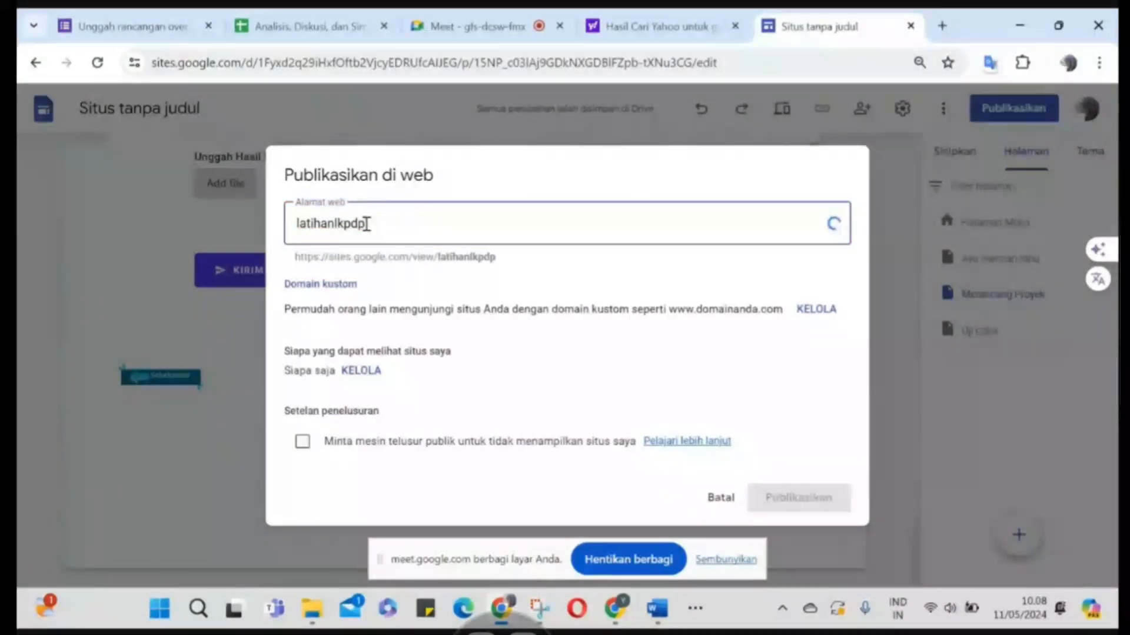
type("munnes")
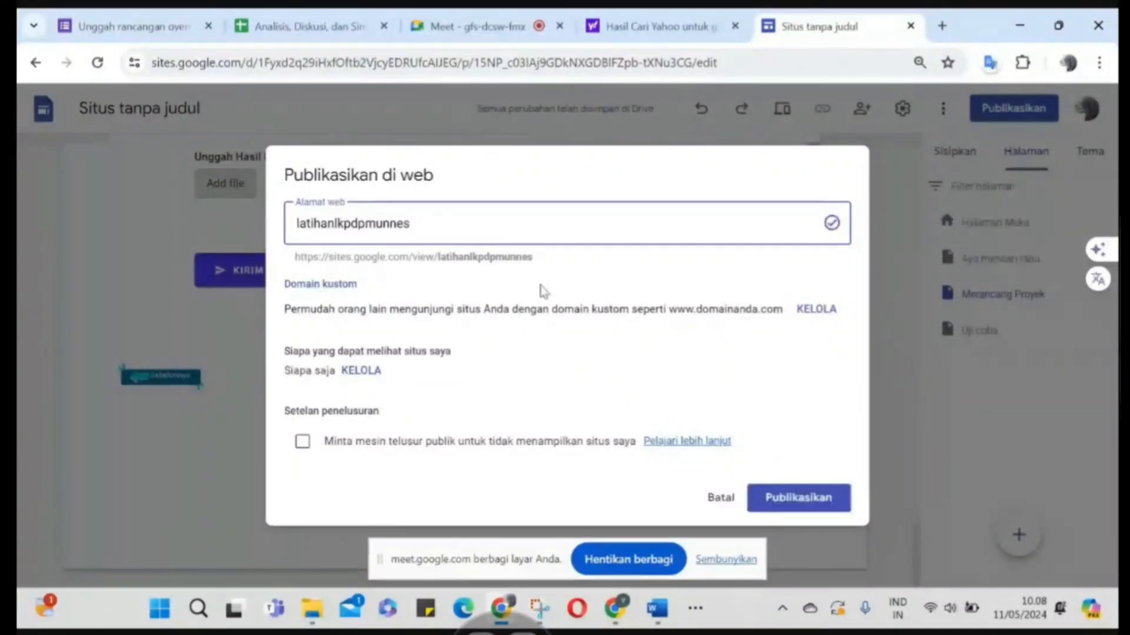
left_click(791, 500)
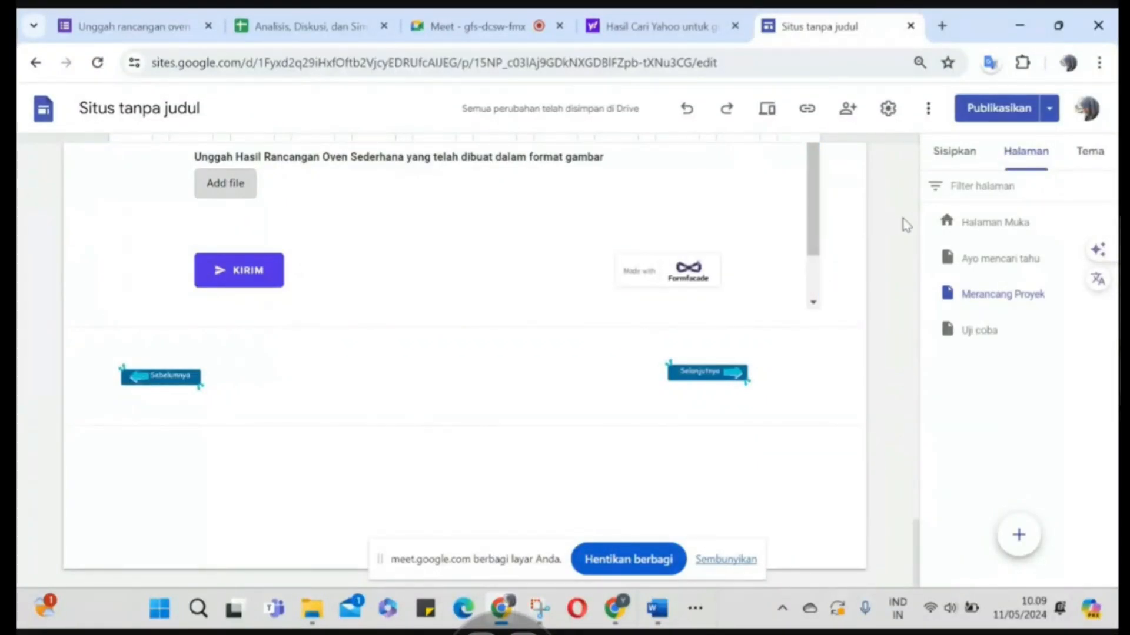
Copy the published site's link for the Merancang Proyek page
left_click(808, 110)
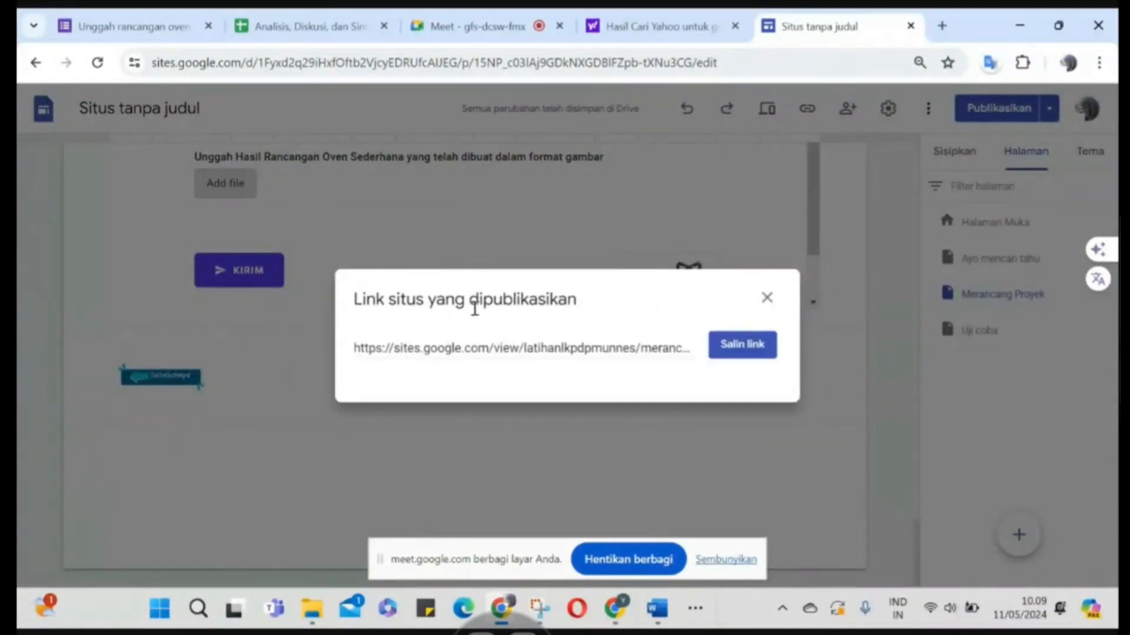
left_click(742, 345)
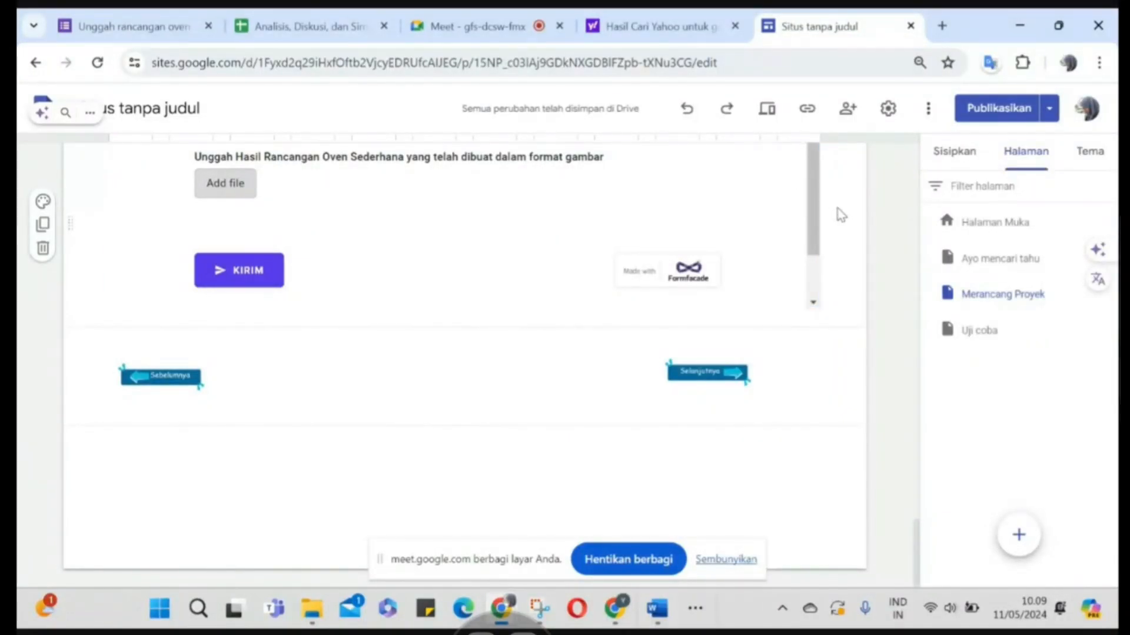
scroll(842, 216, "up", 3)
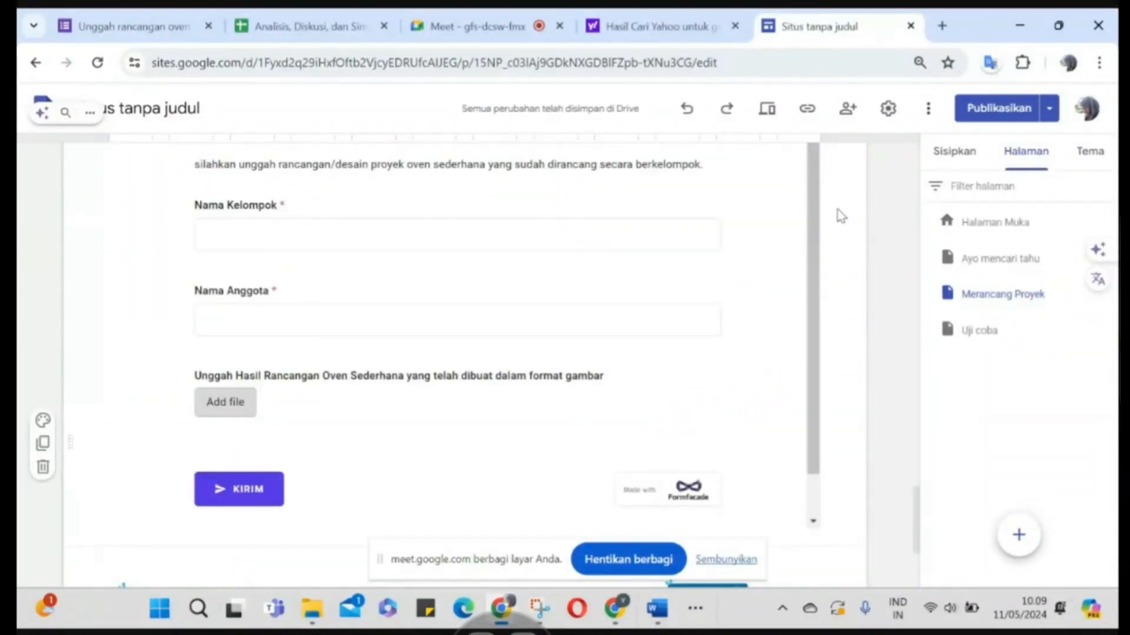
scroll(841, 216, "up", 3)
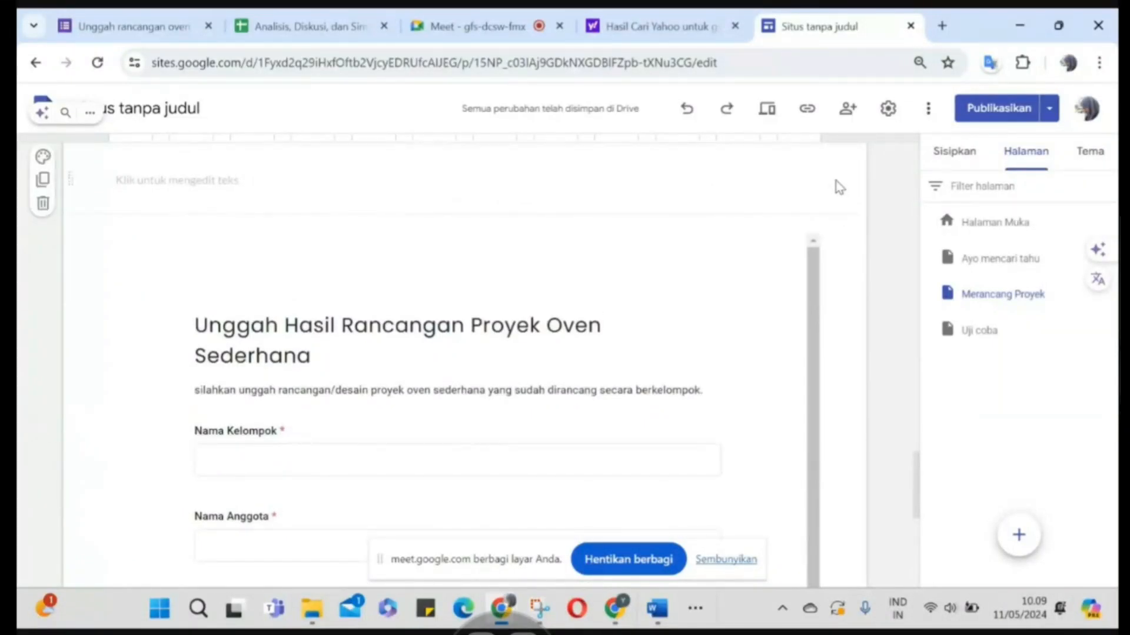
Set the draft's general access to "Siapa saja yang memiliki link" and copy the published site link from the sharing settings
left_click(848, 111)
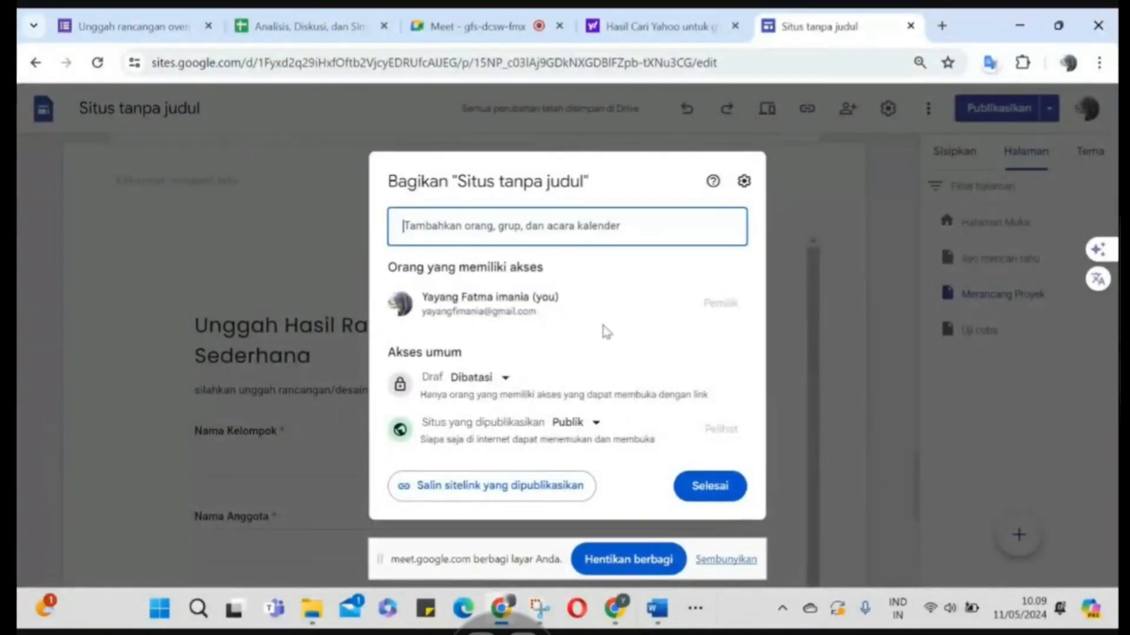
left_click(503, 380)
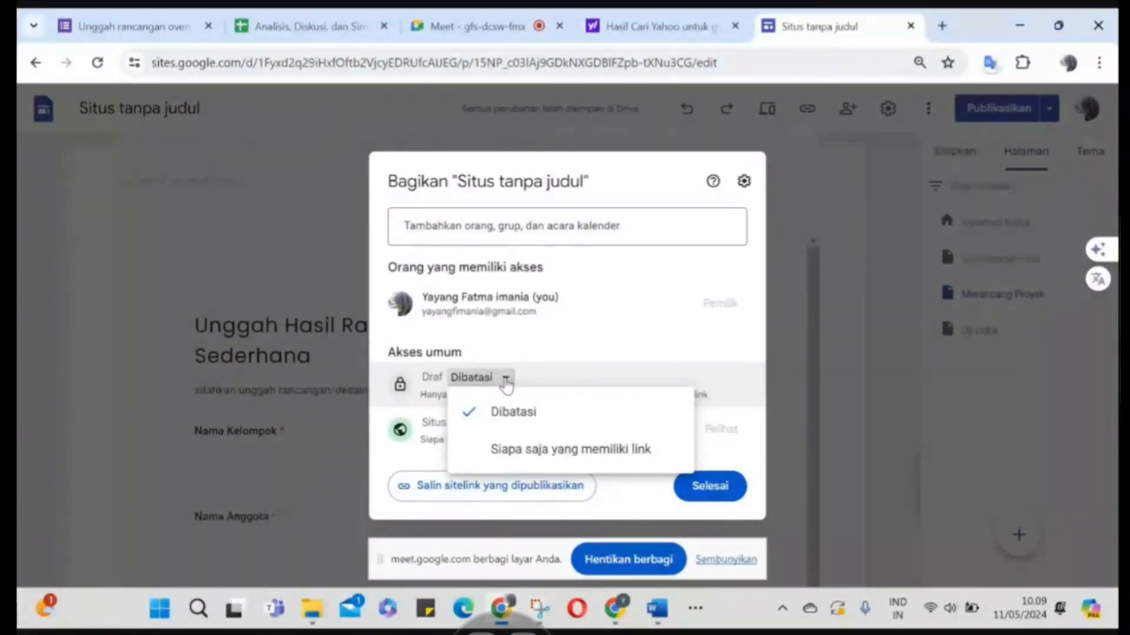
left_click(528, 453)
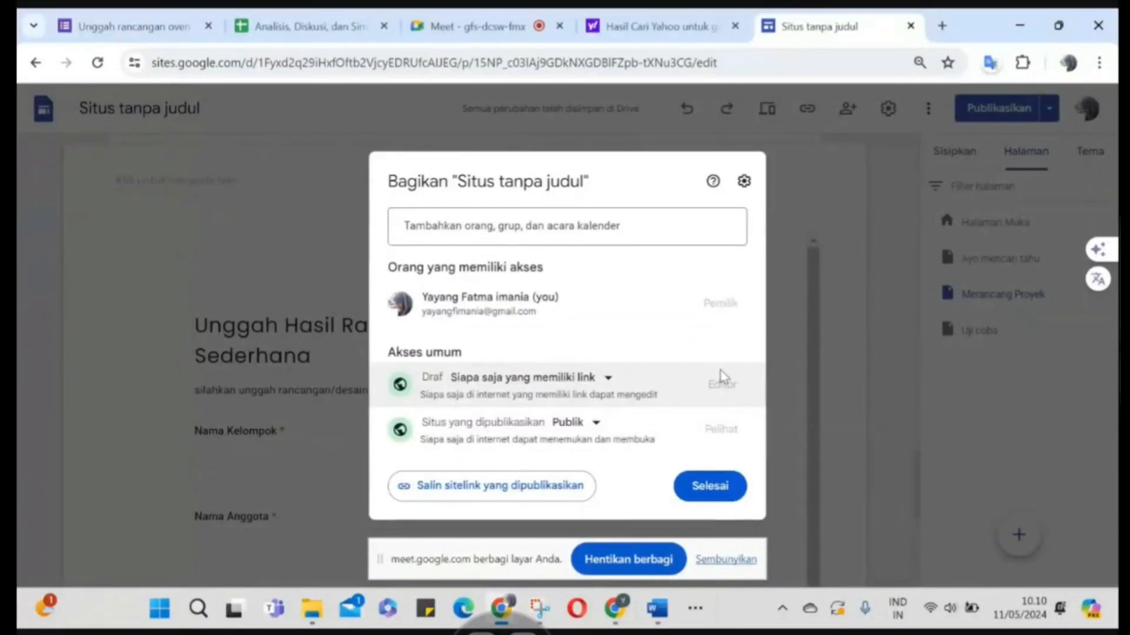
left_click(520, 493)
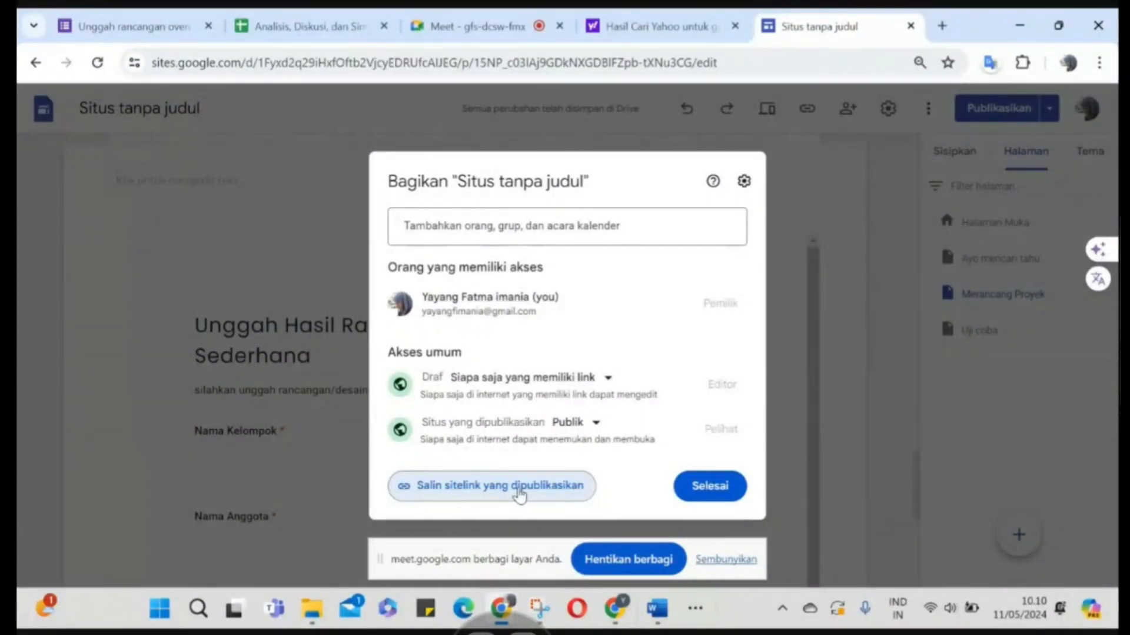
left_click(708, 484)
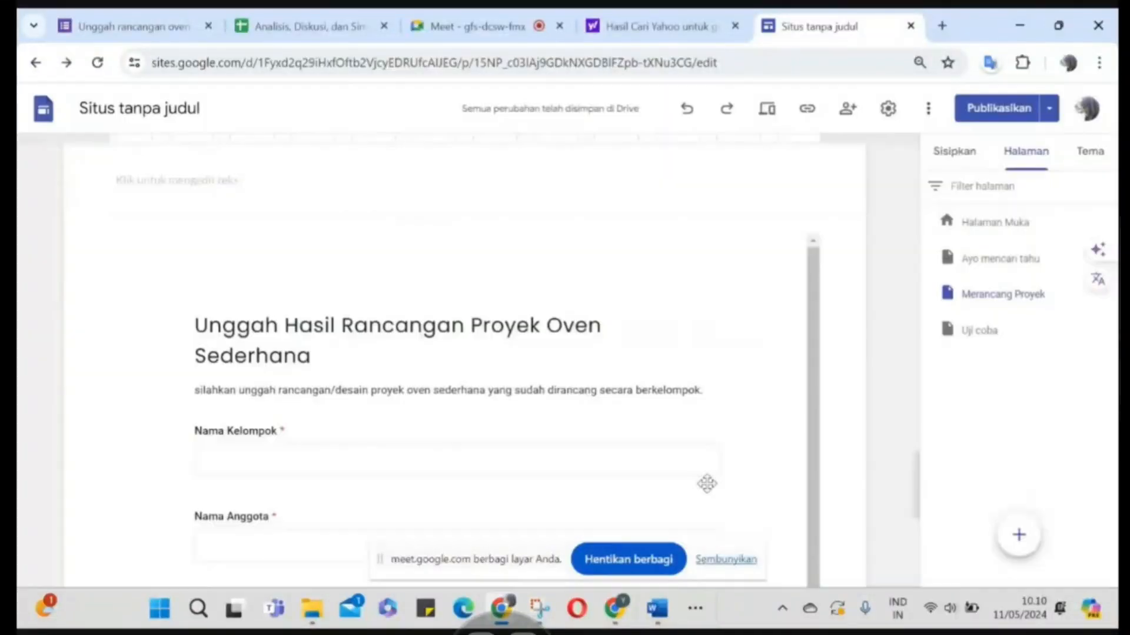